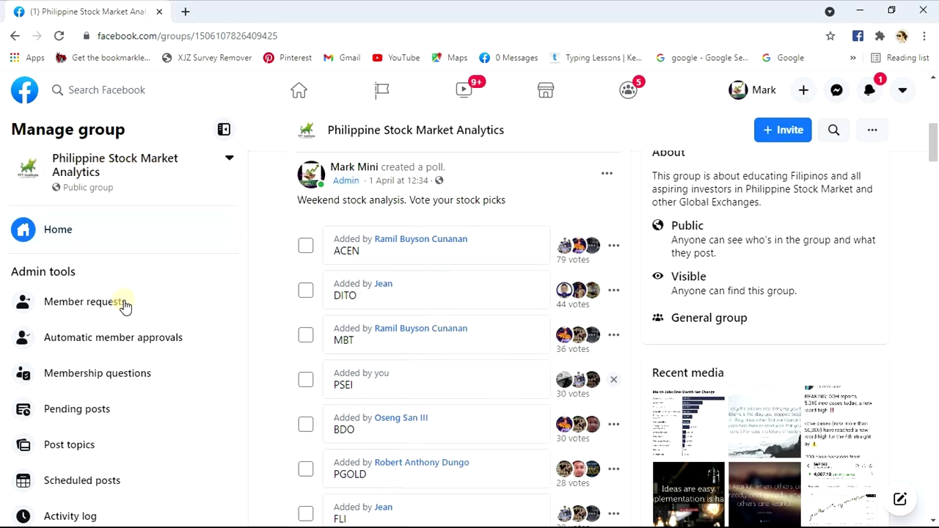
- Examine the stock picks and votes in the "Weekend stock analysis" poll of the Philippine Stock Market Analytics group
scroll(335, 374, up, 5)
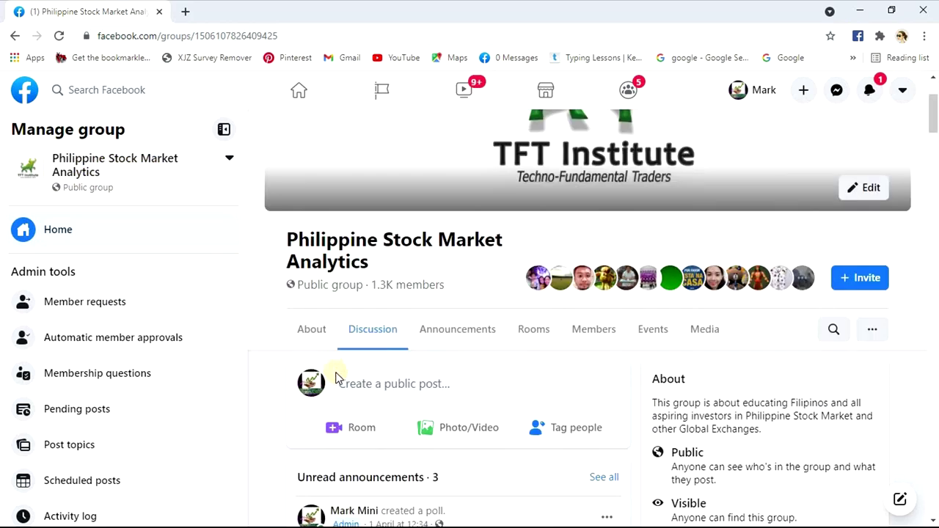
scroll(358, 357, down, 8)
scroll(449, 402, down, 5)
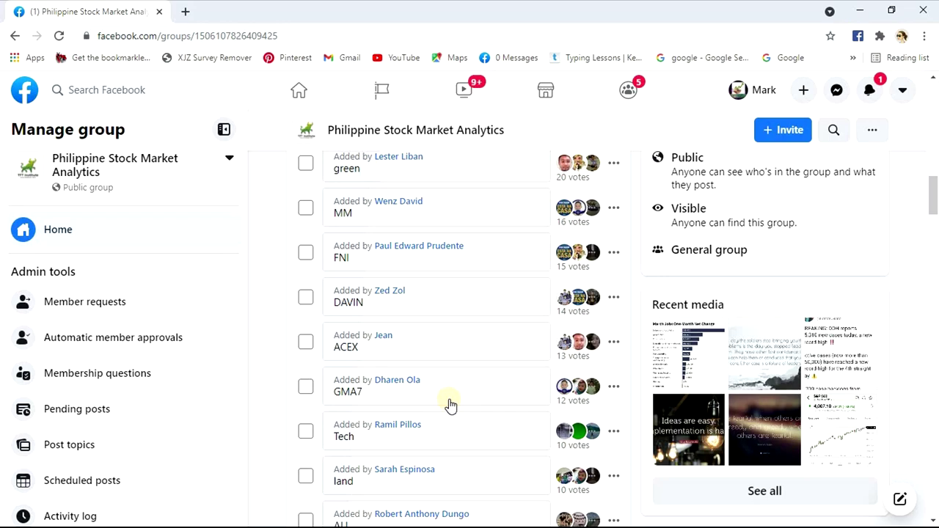
scroll(450, 405, up, 5)
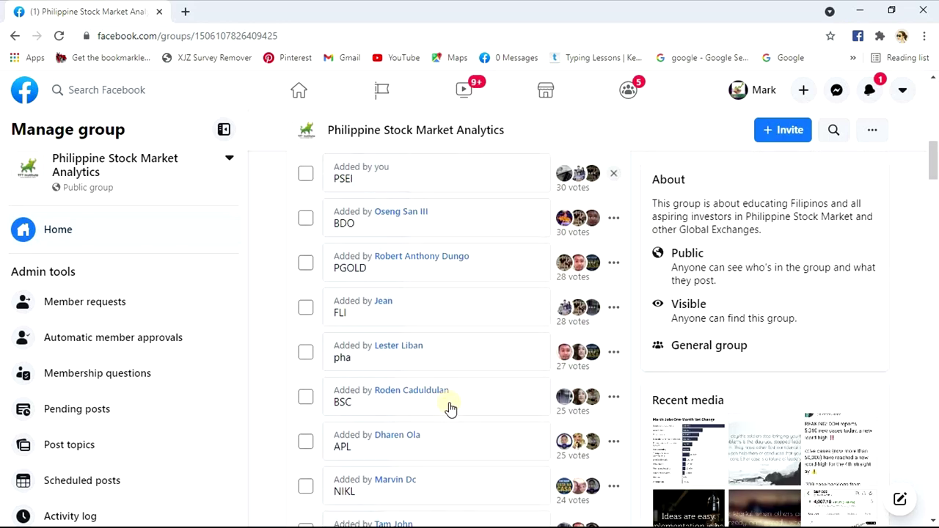
scroll(450, 408, down, 4)
scroll(451, 409, down, 10)
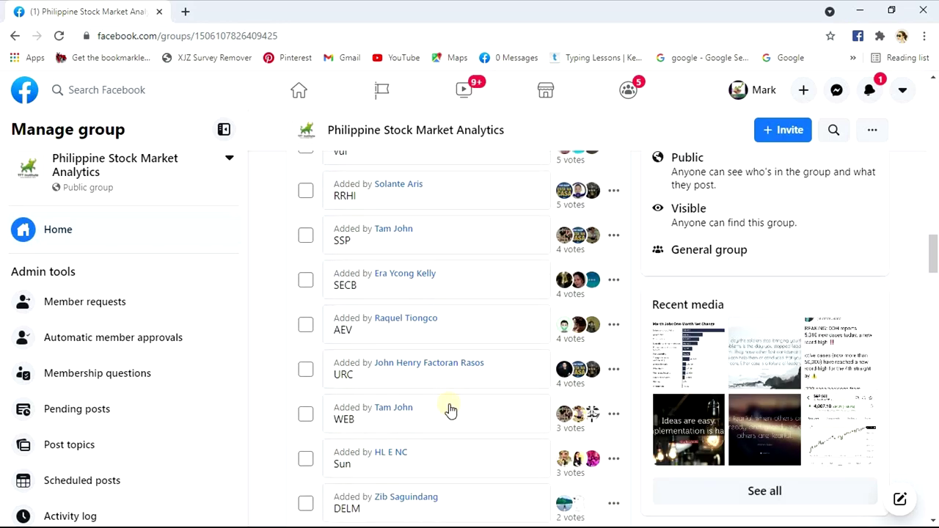
scroll(451, 410, up, 12)
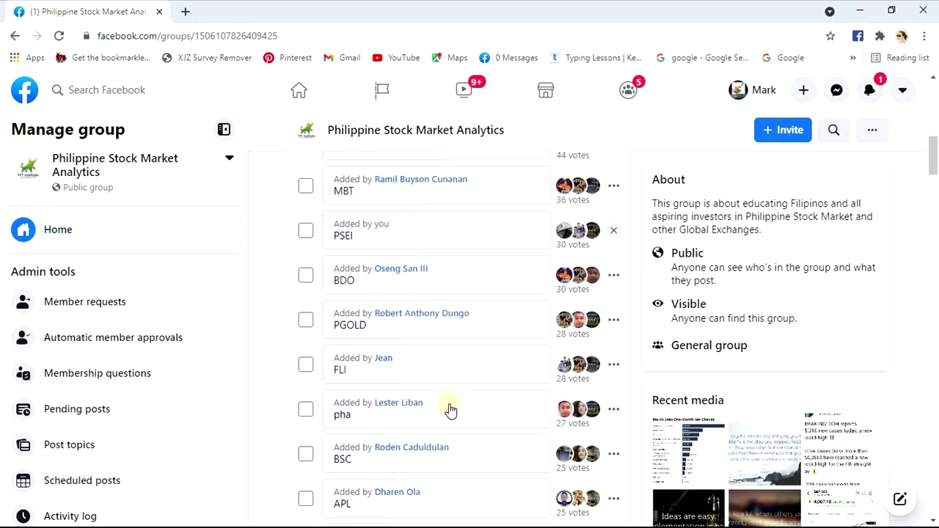
scroll(450, 410, up, 1)
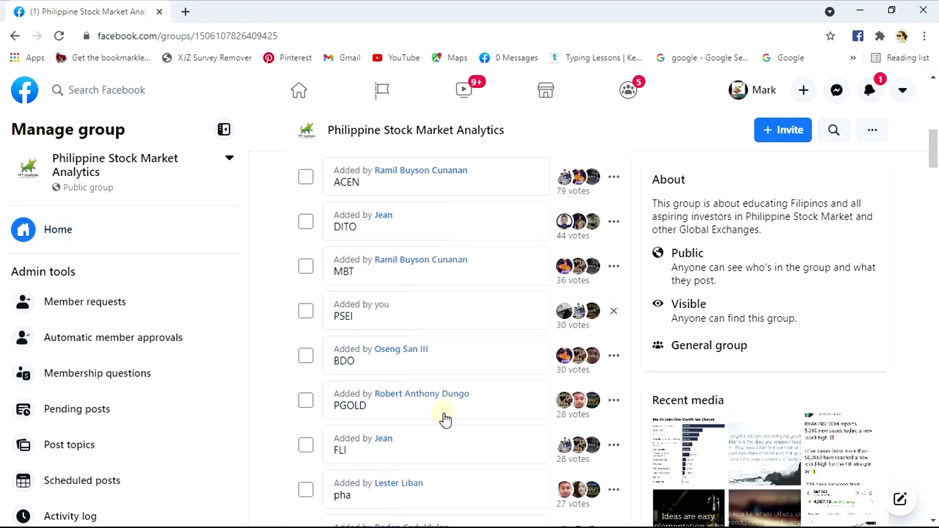
scroll(446, 420, up, 10)
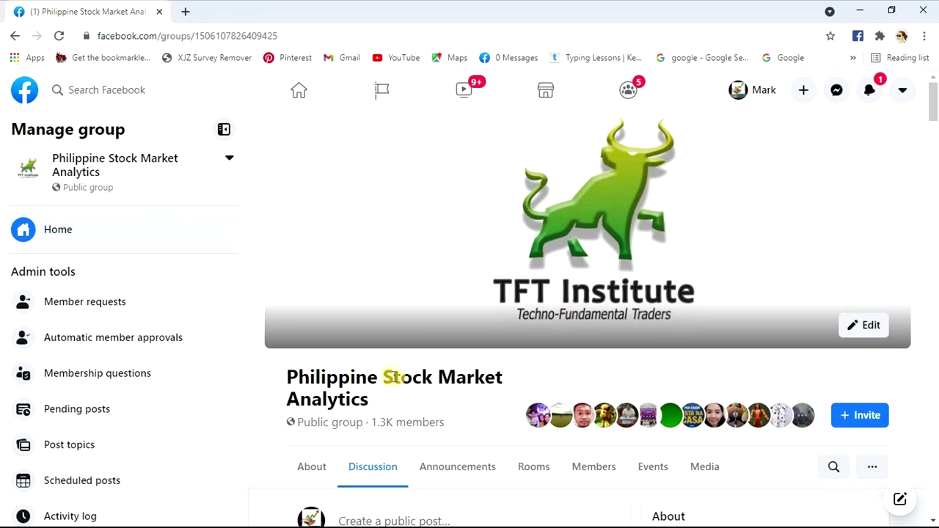
- View the HYBRID Analytics playlists on YouTube and the "Weekend charting" poll in the Philippine Stock Market Analytics Facebook group
key(alt+Tab)
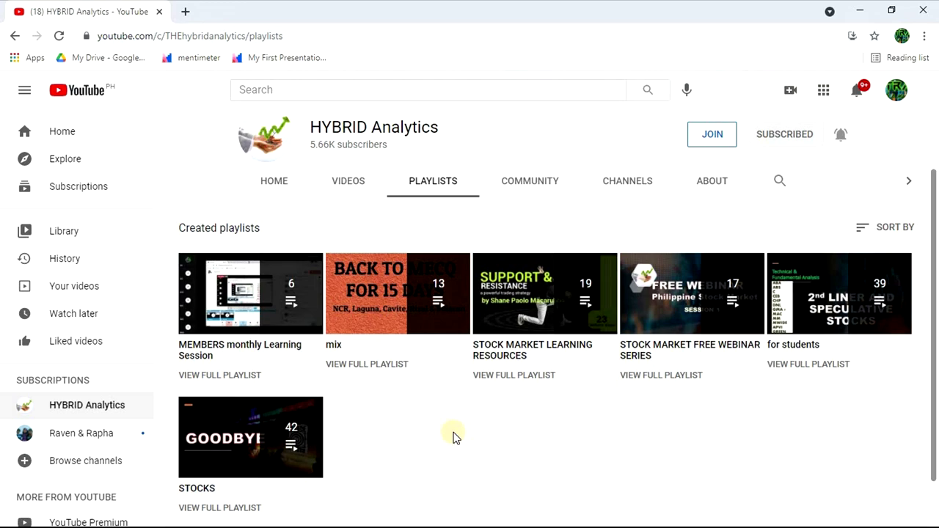
key(alt+Tab)
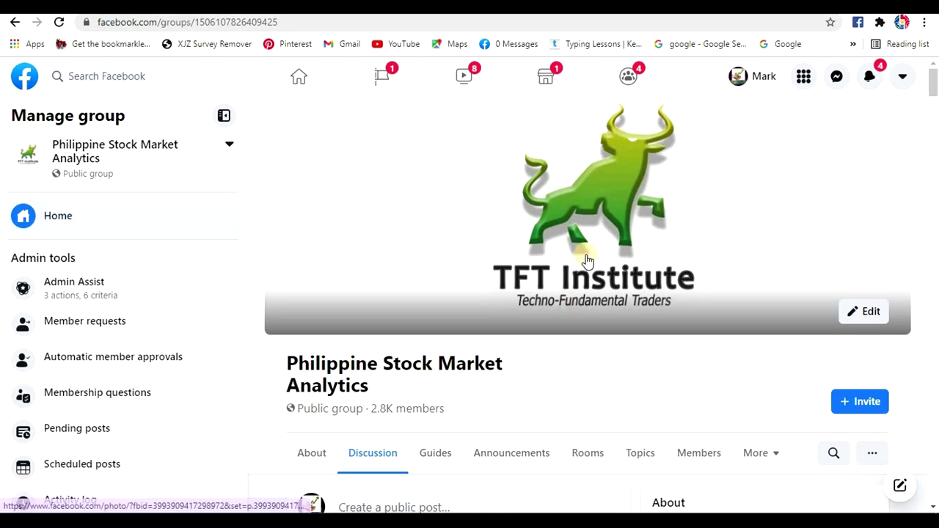
scroll(586, 258, down, 4)
scroll(587, 260, down, 10)
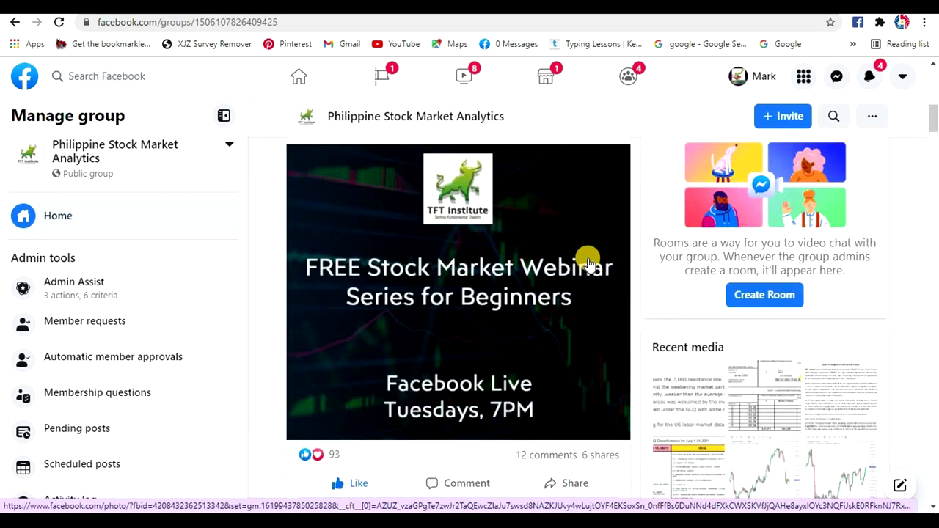
scroll(589, 264, down, 8)
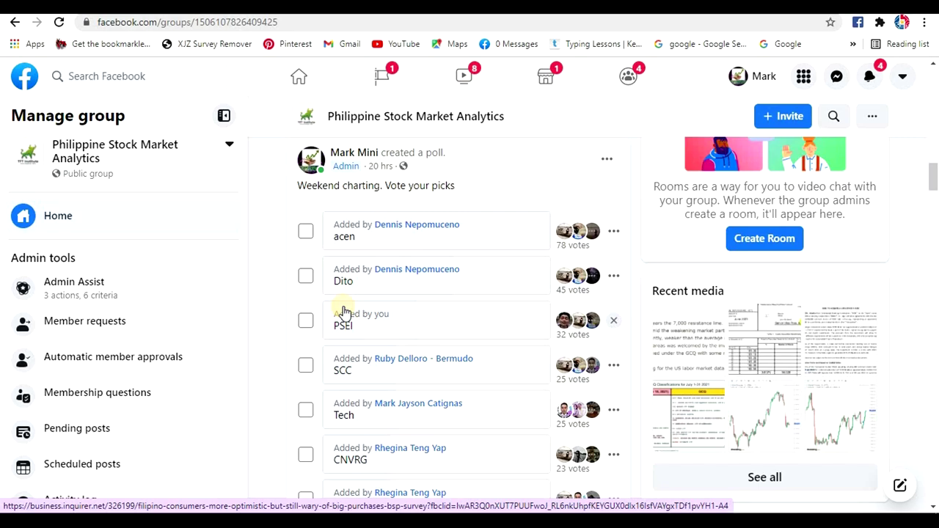
- Switch to the Excel workbook and examine the ratios and valuation figures on Sheet2, from the ACEN row to the TECH row
key(alt+Tab)
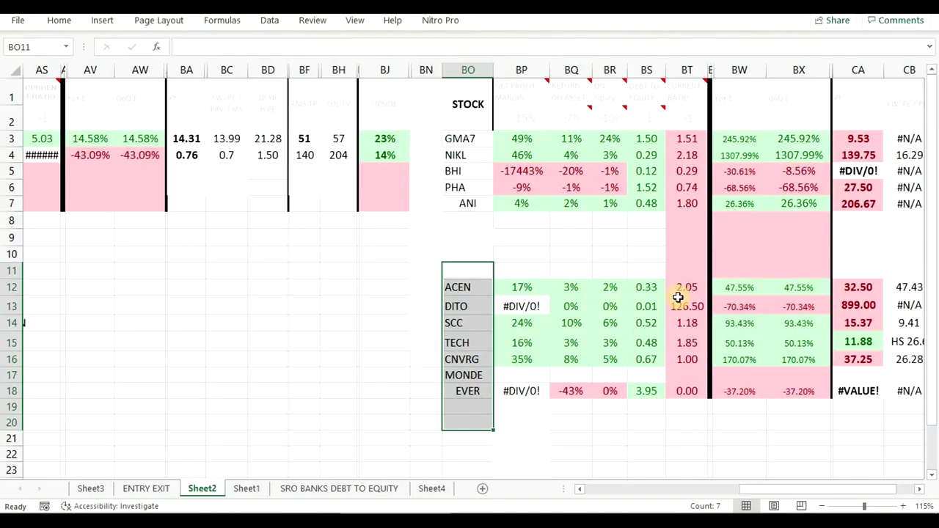
text(ACEN DITO SCC TECH CNVRG MONDE EVER)
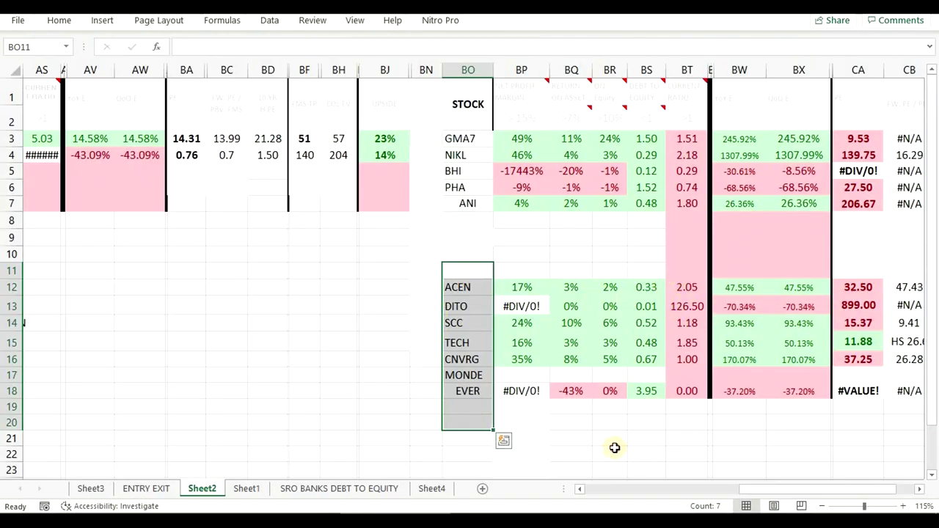
click(615, 447)
click(459, 285)
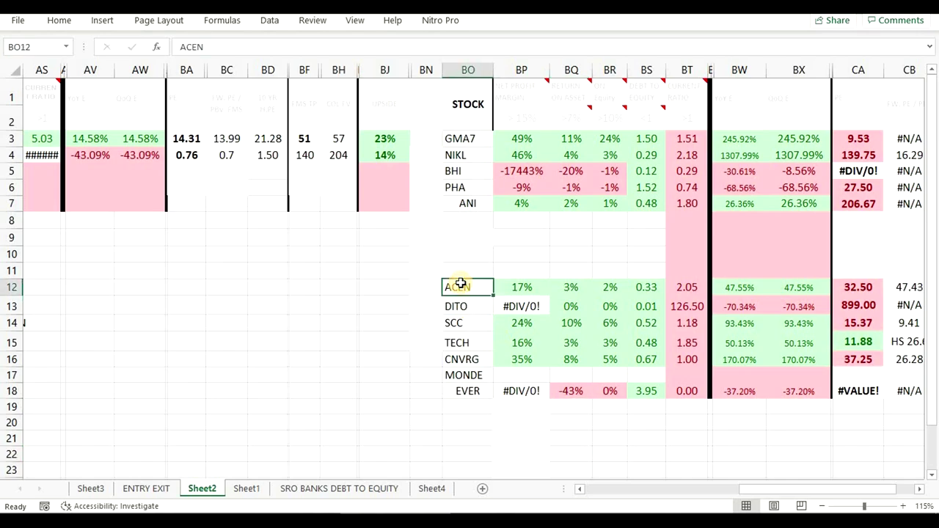
key(Right)
key(Right)
key(Right)
key(Right)
key(Right)
key(Right)
key(Right)
key(Right)
key(Right)
key(Right)
key(Right)
key(Right)
key(Right)
key(Right)
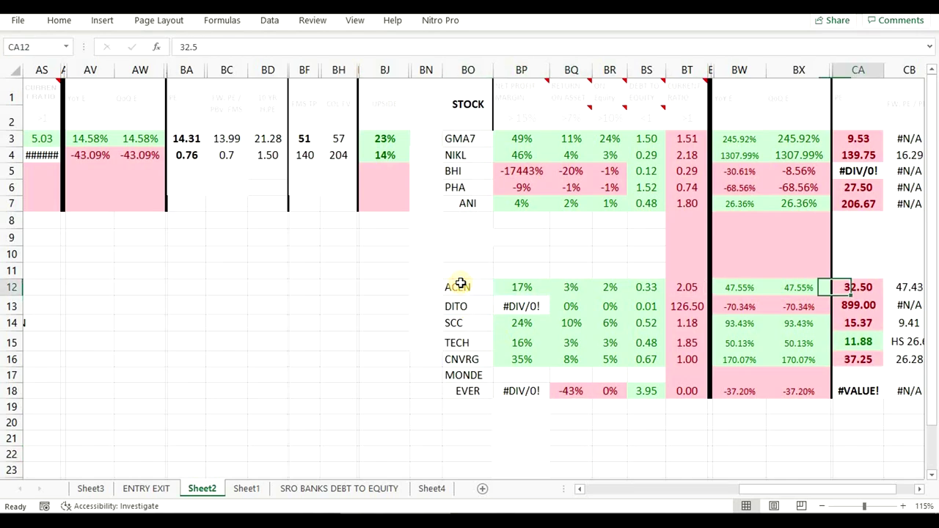
key(Left)
key(Left)
key(Left)
key(Left)
key(Left)
key(Left)
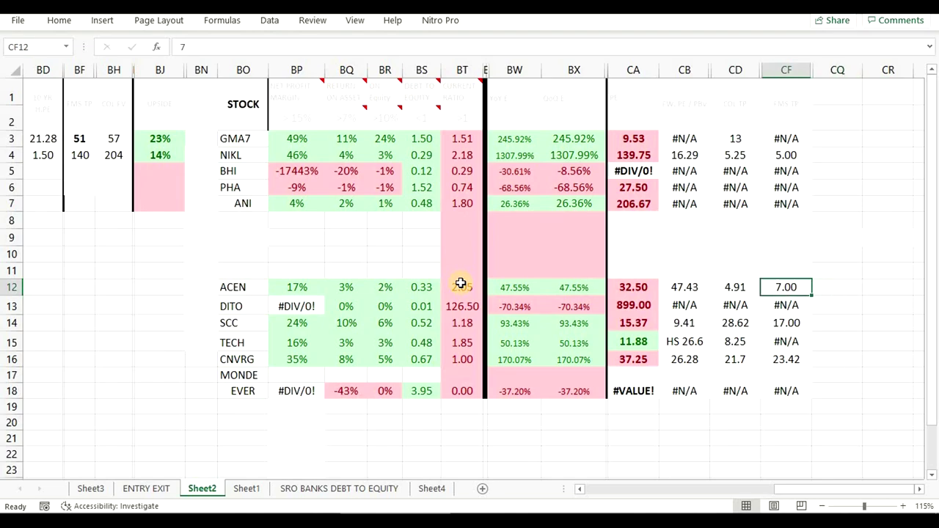
key(Down)
key(Down)
key(Down)
key(Left)
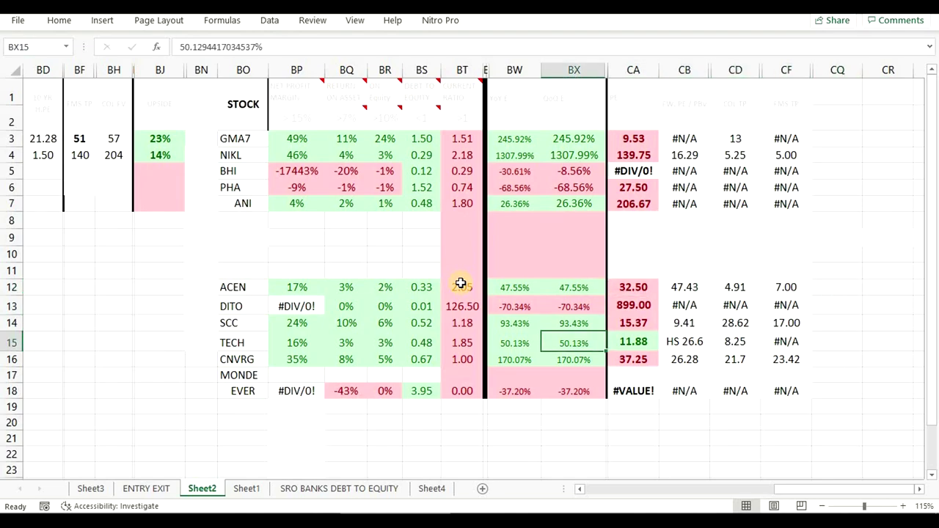
- Switch to the InvestaChart window and load the daily chart of AC Energy Corporation in place of AgriNurture
key(alt+Tab)
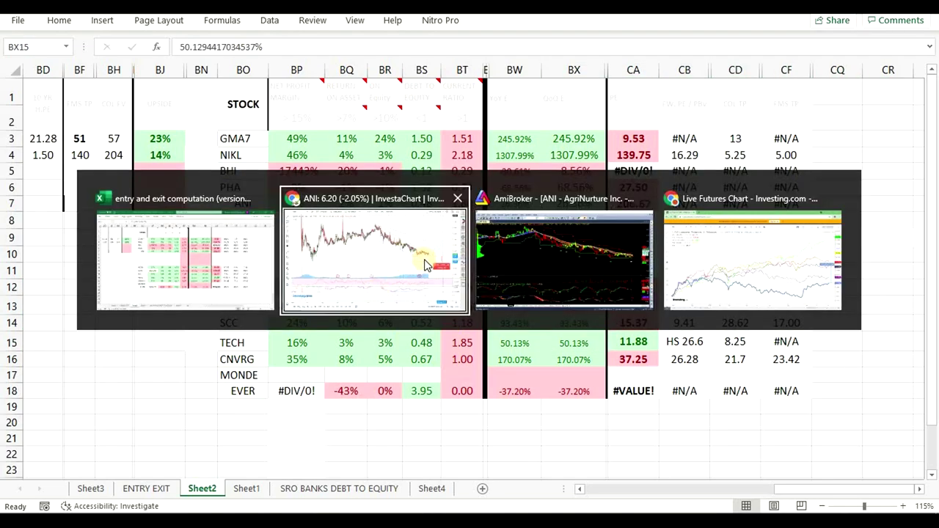
click(352, 258)
key(alt+Tab)
key(alt+Tab)
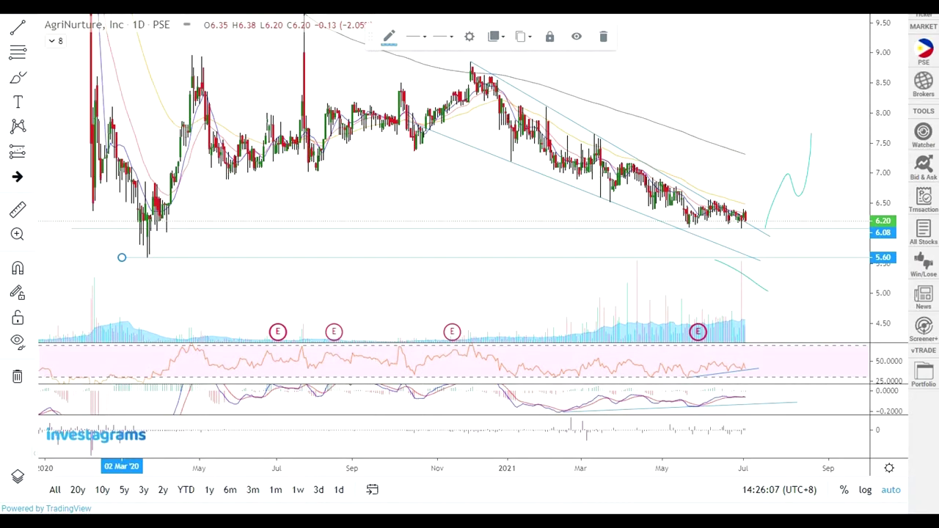
key(Return)
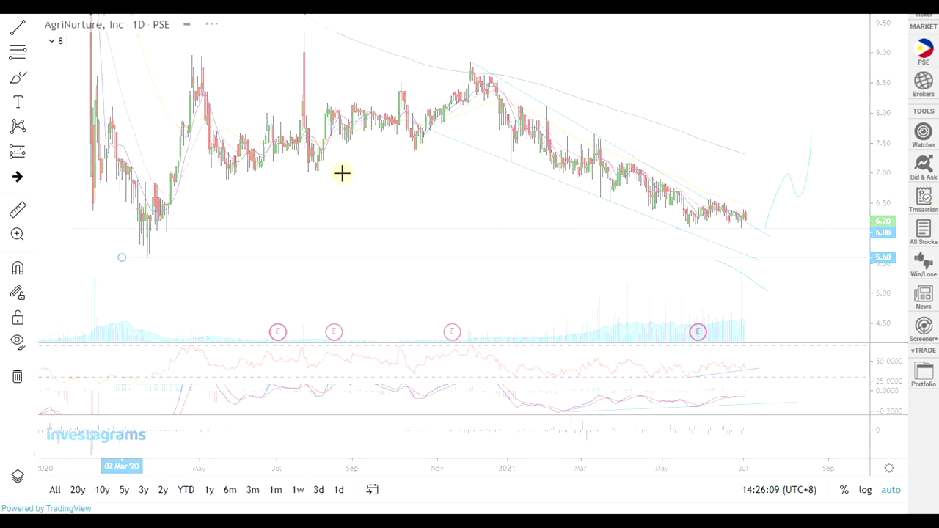
drag(890, 137, 891, 226)
scroll(841, 237, up, 3)
drag(890, 260, 886, 202)
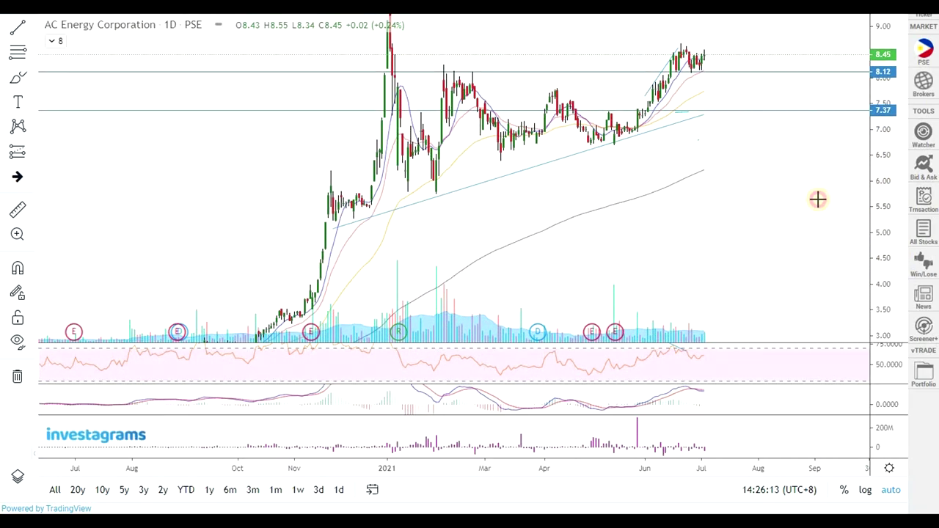
drag(817, 200, 814, 283)
drag(894, 117, 551, 237)
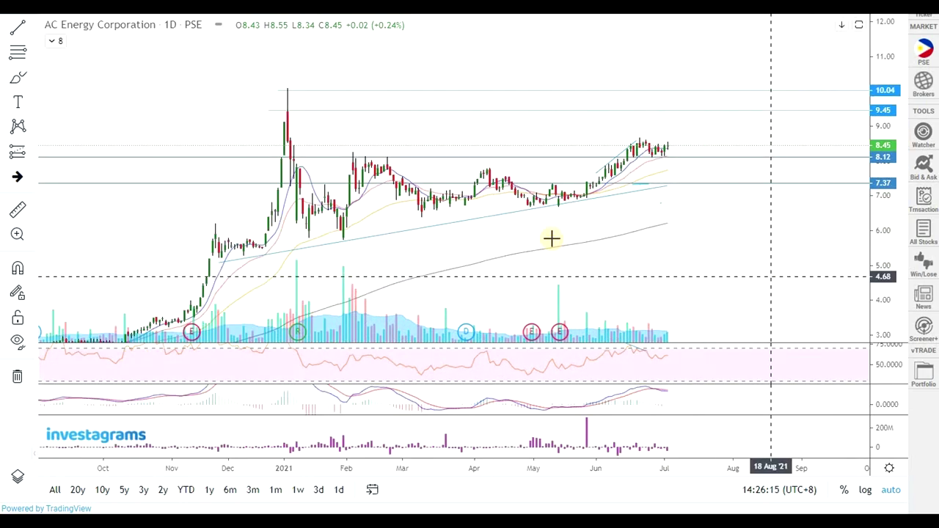
- Draw a rectangle around the latest sideways candles, from about 8.57 on 10 Jun '21 to about 8.11 on 07 Jul '21
click(32, 78)
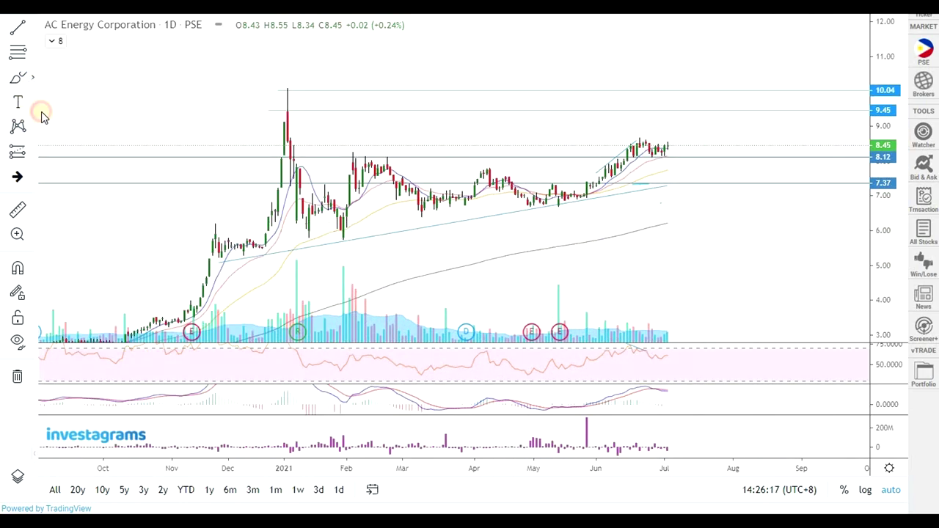
click(51, 161)
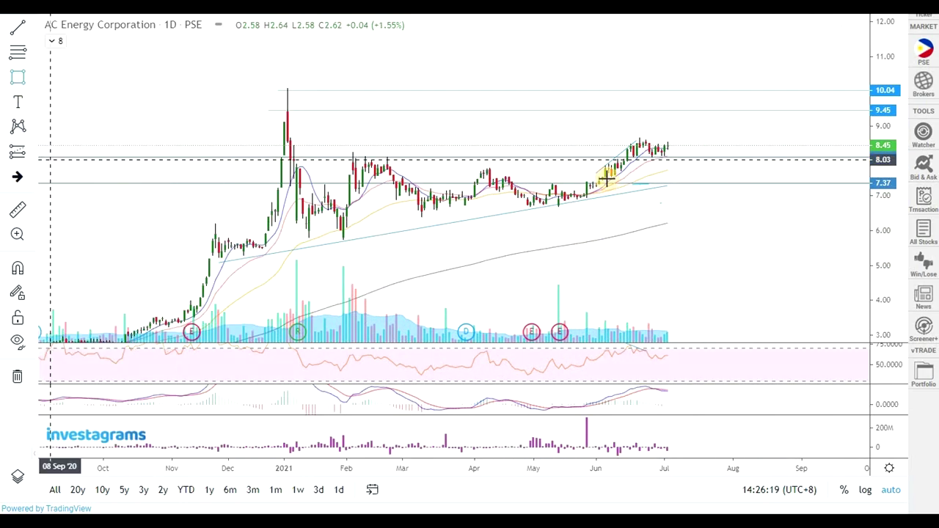
click(618, 141)
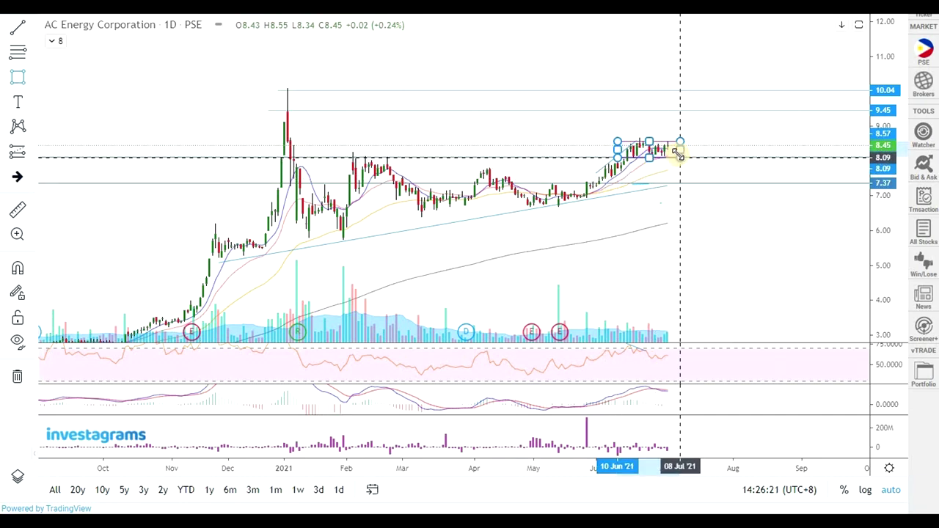
click(677, 157)
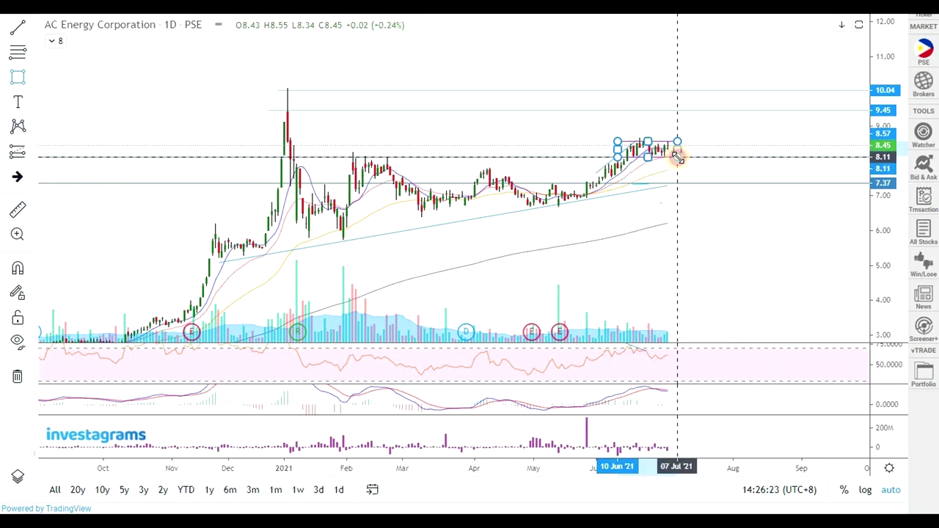
click(742, 282)
- Examine the boxed AC Energy price range against the horizontal levels at 7.37, 8.12, 9.45 and 10.04
drag(887, 266, 886, 202)
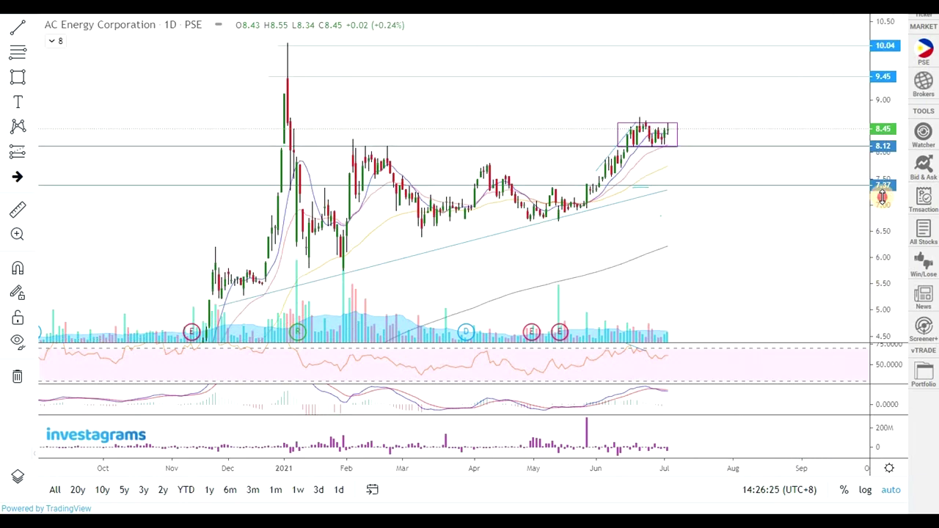
scroll(732, 159, up, 1)
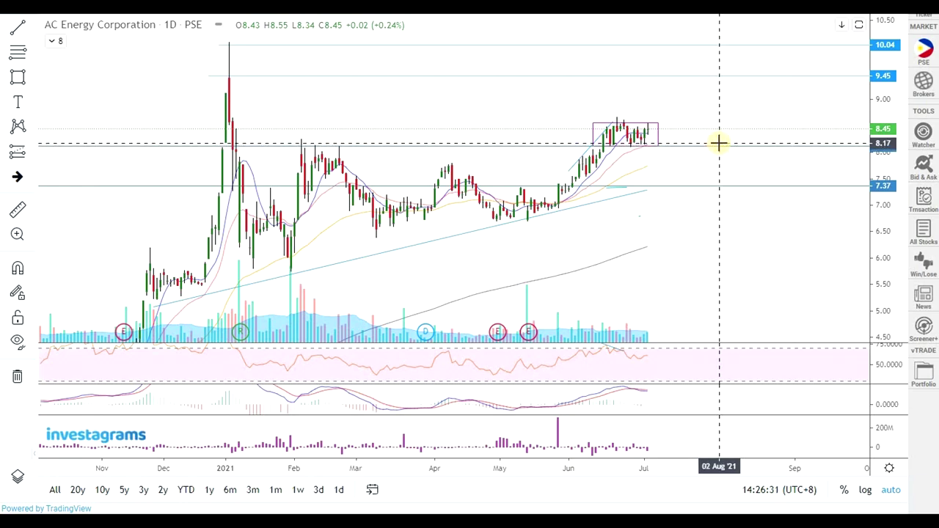
scroll(719, 182, up, 1)
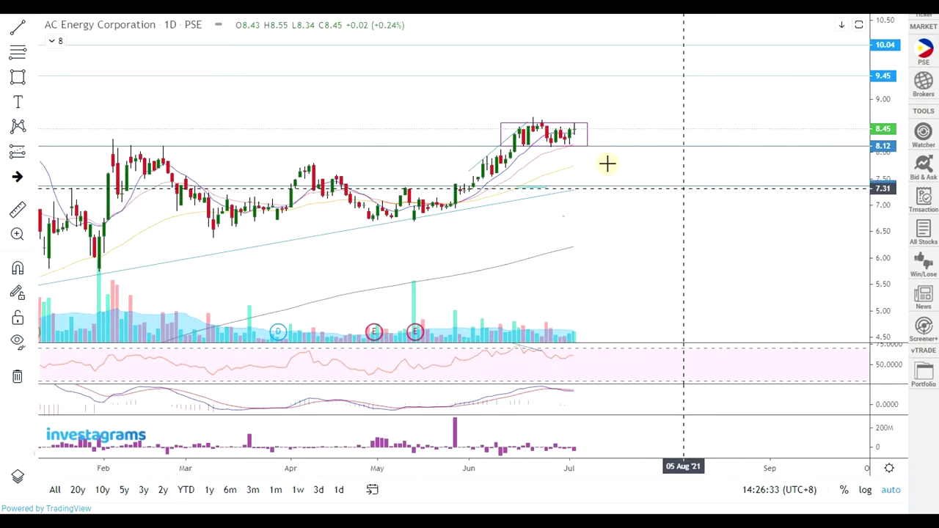
click(641, 148)
click(640, 162)
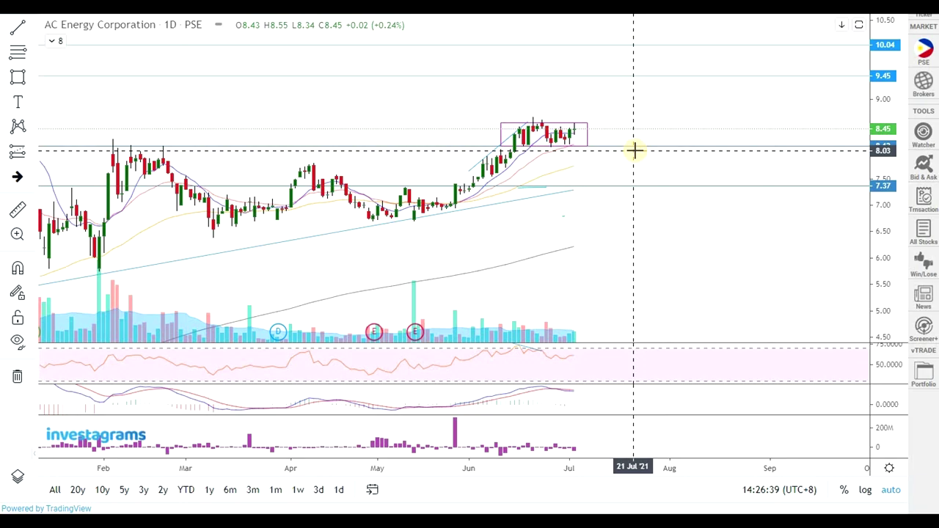
scroll(633, 150, down, 5)
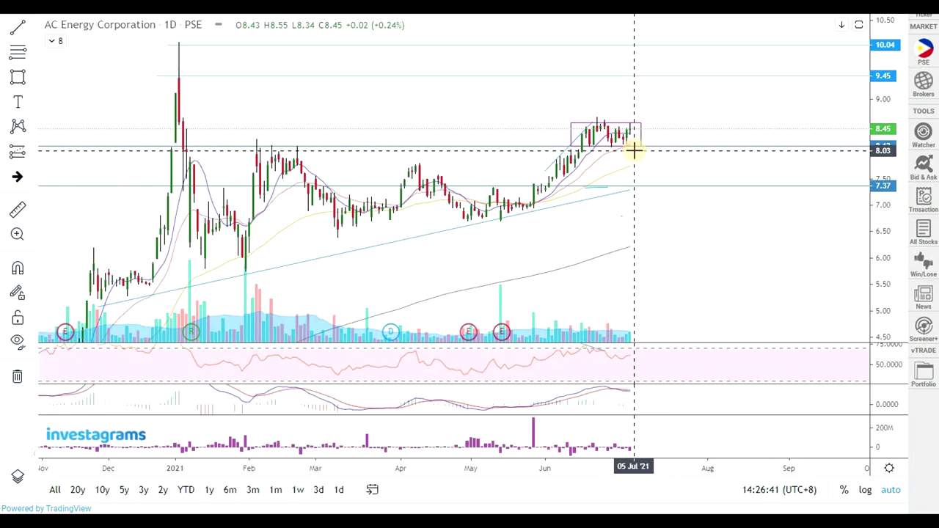
scroll(707, 162, up, 6)
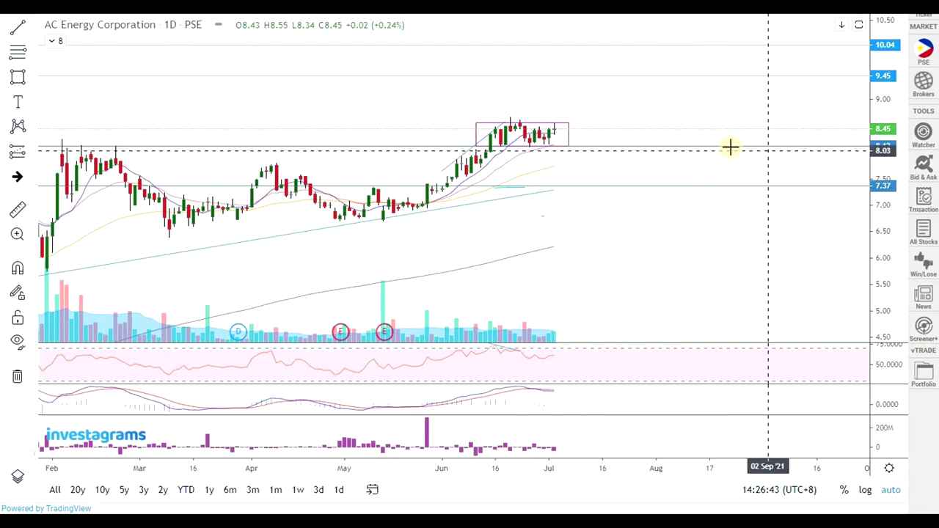
scroll(752, 164, down, 3)
scroll(796, 155, down, 1)
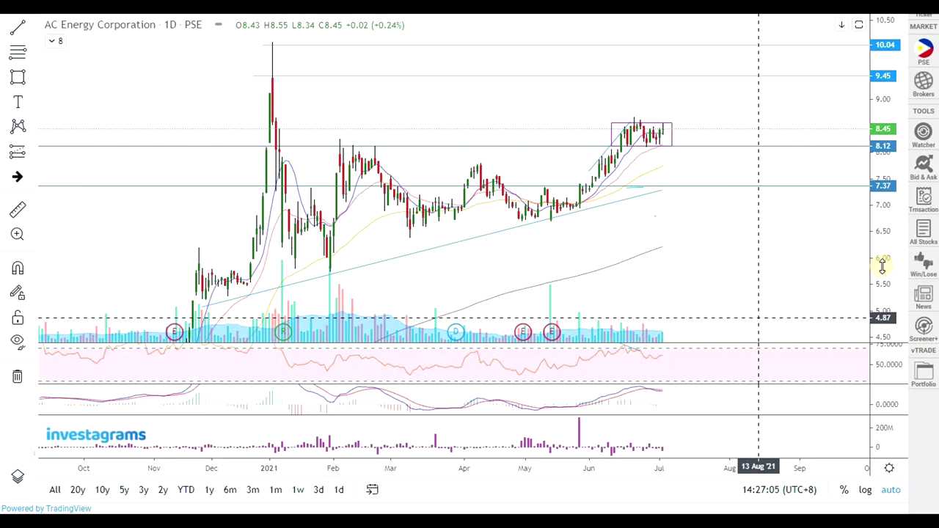
drag(891, 234, 892, 222)
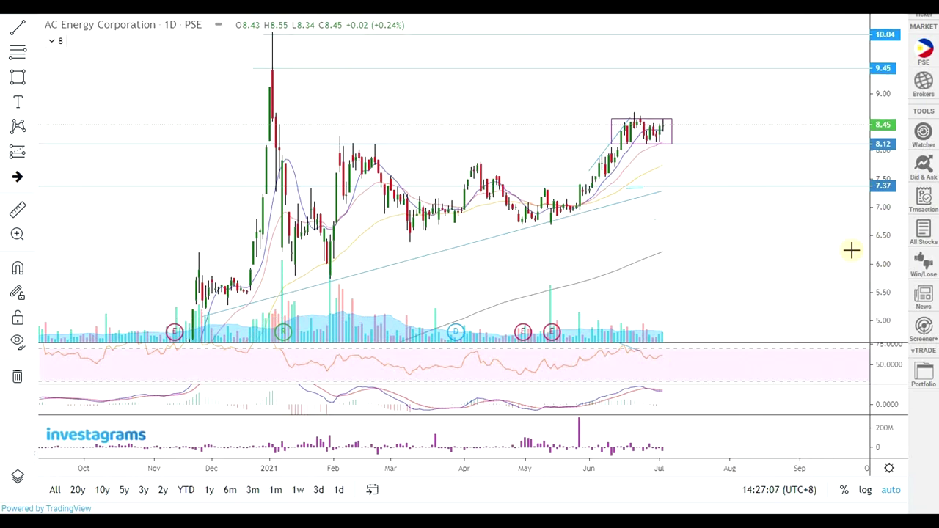
drag(702, 239, 774, 301)
scroll(774, 302, up, 2)
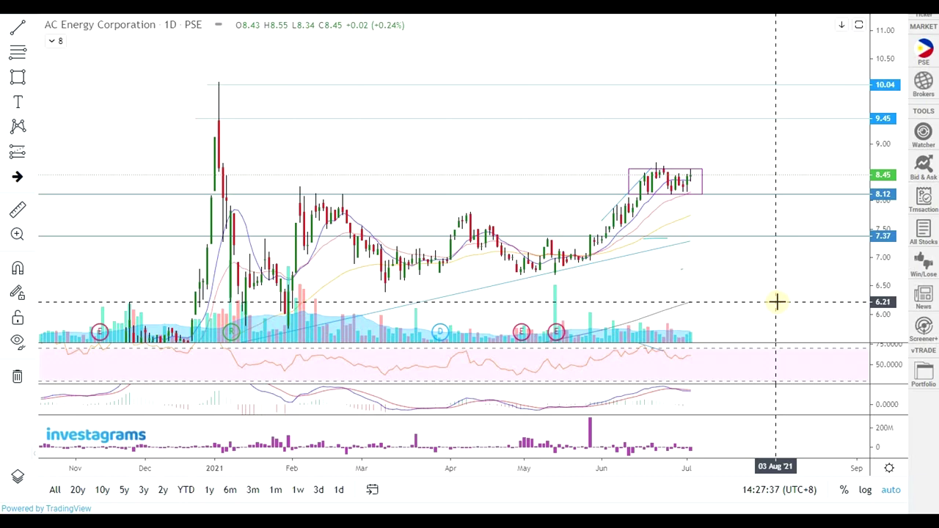
- Extend the trendline over the RSI peaks from 23 Jun '21 to early July, at about RSI 60, using a maximized RSI pane
scroll(698, 296, up, 1)
drag(660, 275, 761, 272)
drag(888, 290, 891, 262)
scroll(763, 289, up, 1)
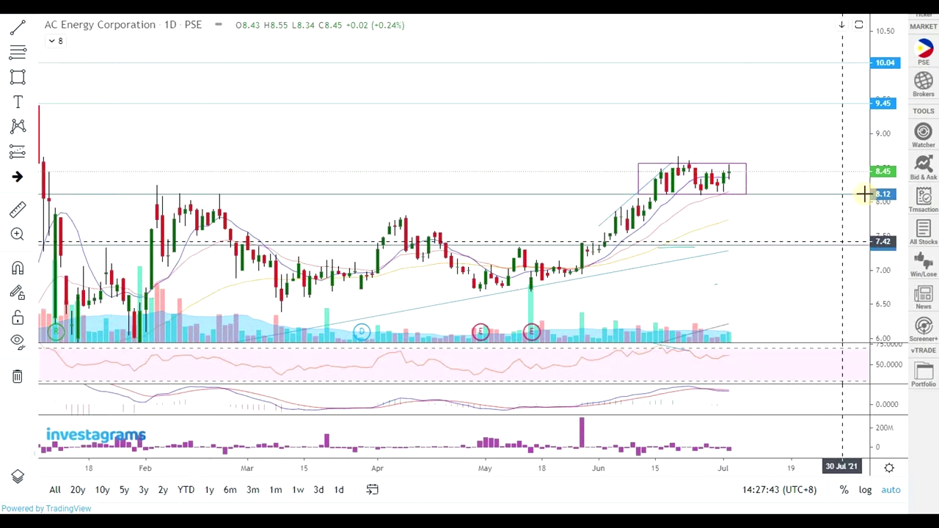
scroll(839, 252, down, 2)
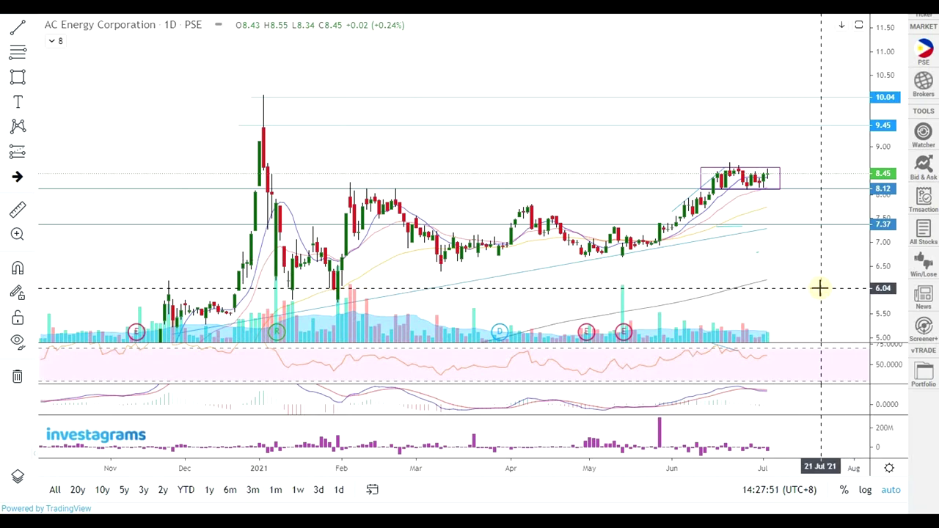
scroll(819, 290, up, 4)
scroll(810, 308, down, 3)
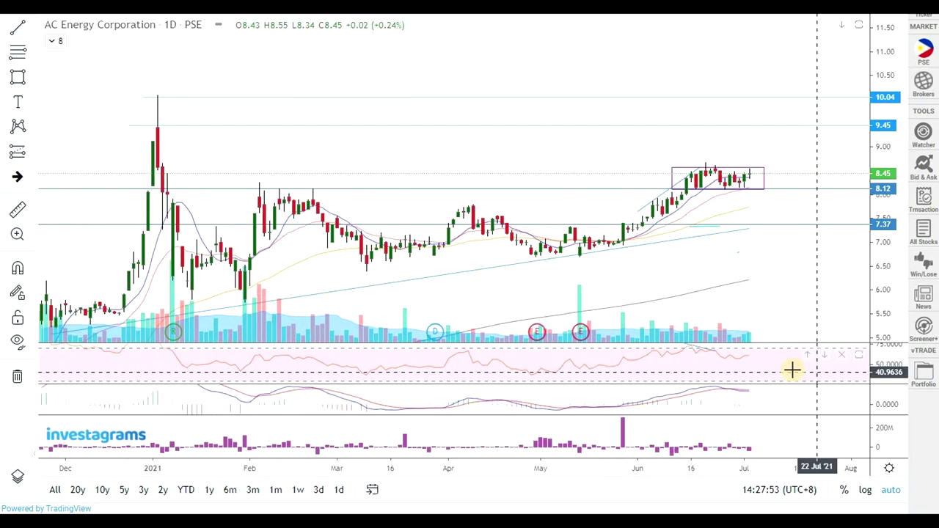
double_click(791, 371)
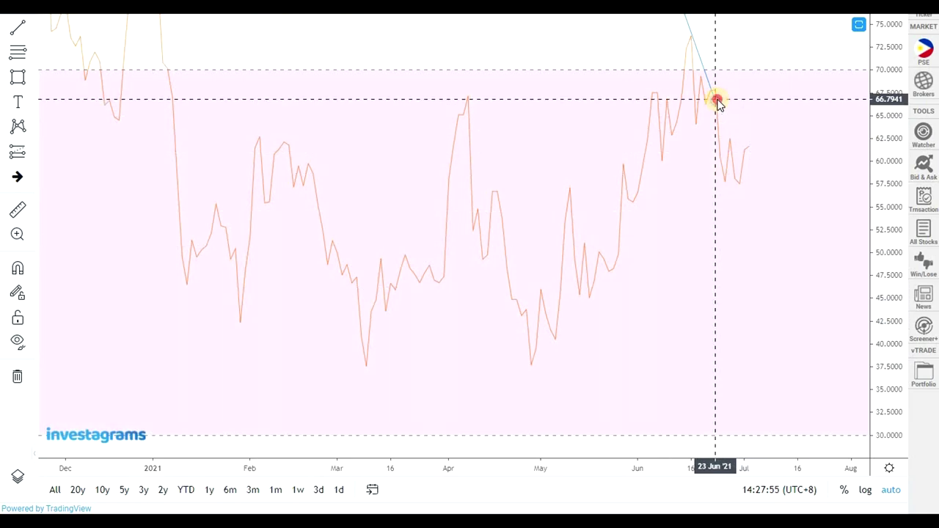
drag(718, 102, 768, 157)
drag(876, 108, 791, 243)
double_click(791, 243)
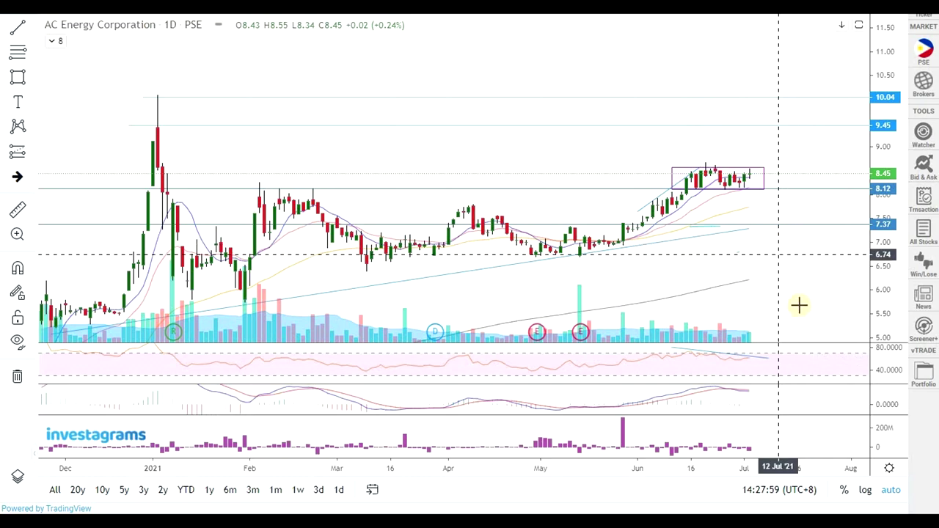
- Inspect the latest MACD and signal lines in a maximized pane and restore the full AC Energy chart
drag(886, 292, 881, 250)
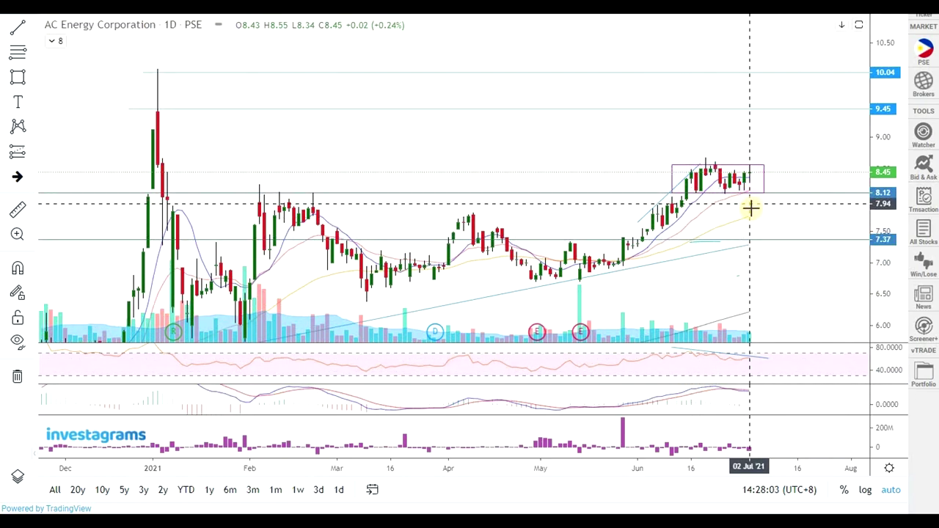
double_click(769, 409)
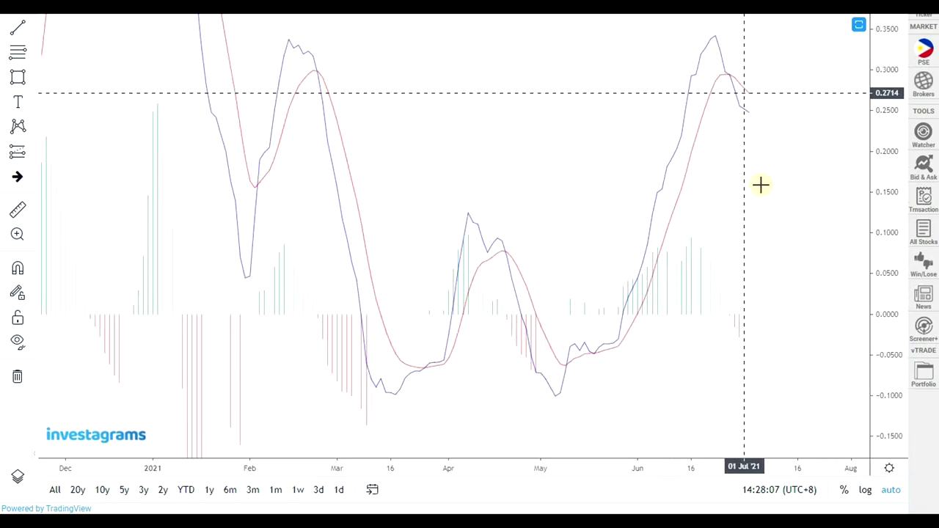
double_click(764, 341)
- Measure the price gain from the purple box's upper edge, about 8.56, up to the 9.45 level
scroll(776, 259, down, 2)
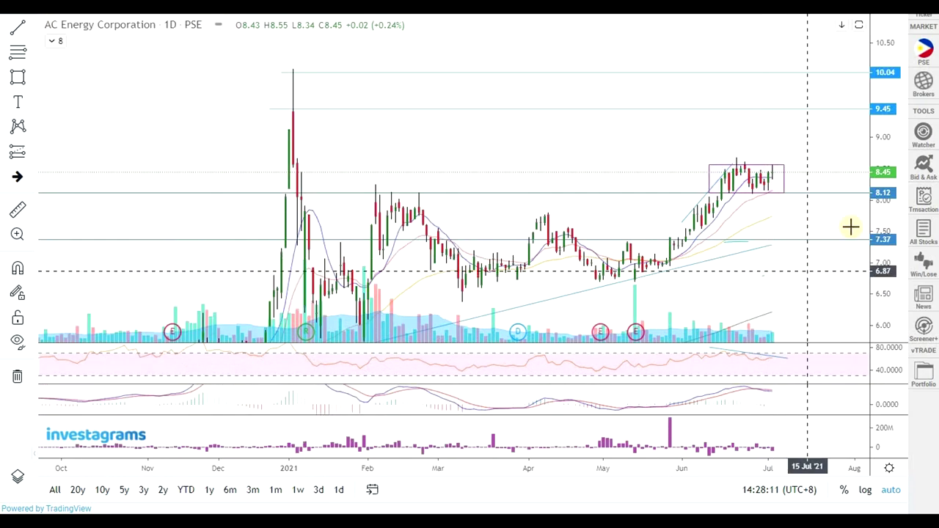
drag(897, 178, 887, 217)
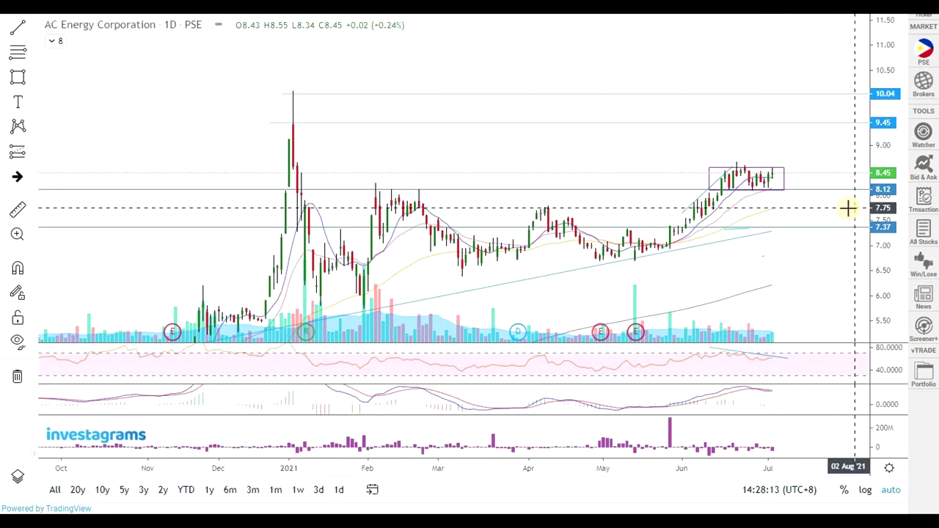
scroll(805, 176, up, 2)
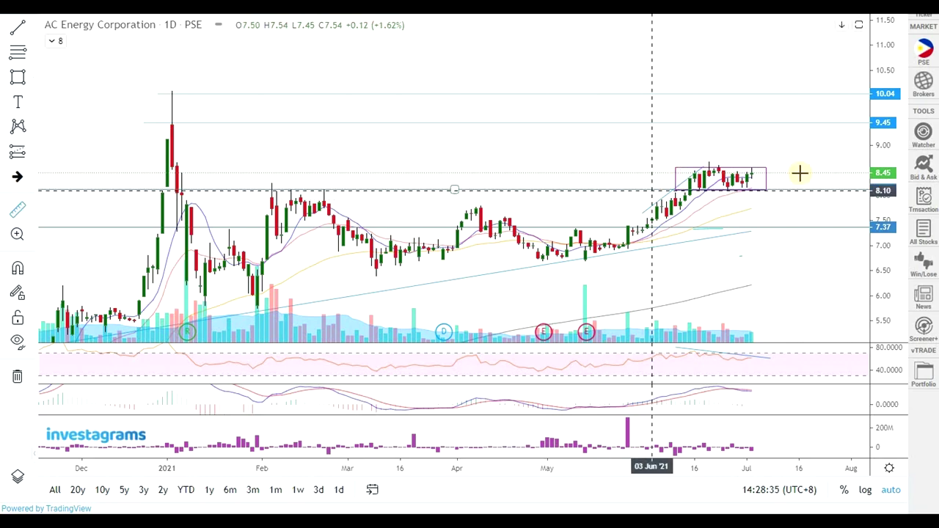
click(837, 168)
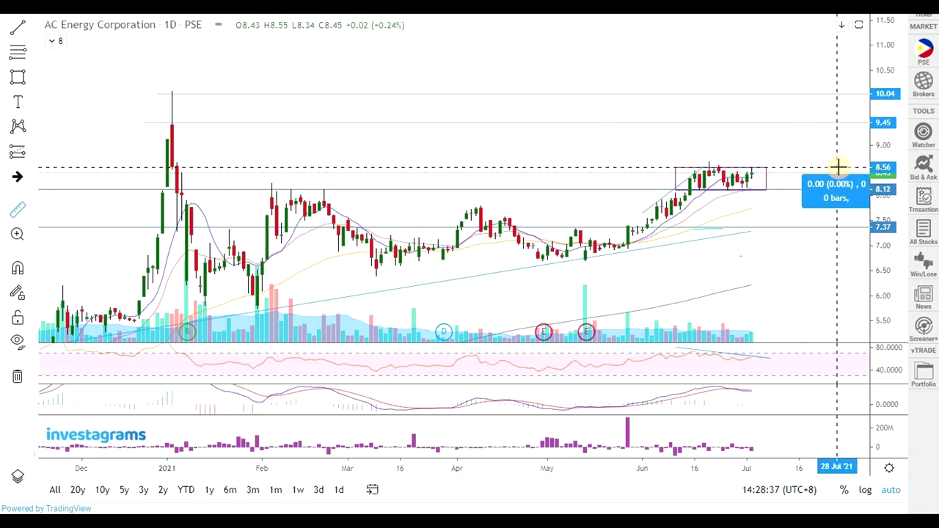
click(837, 128)
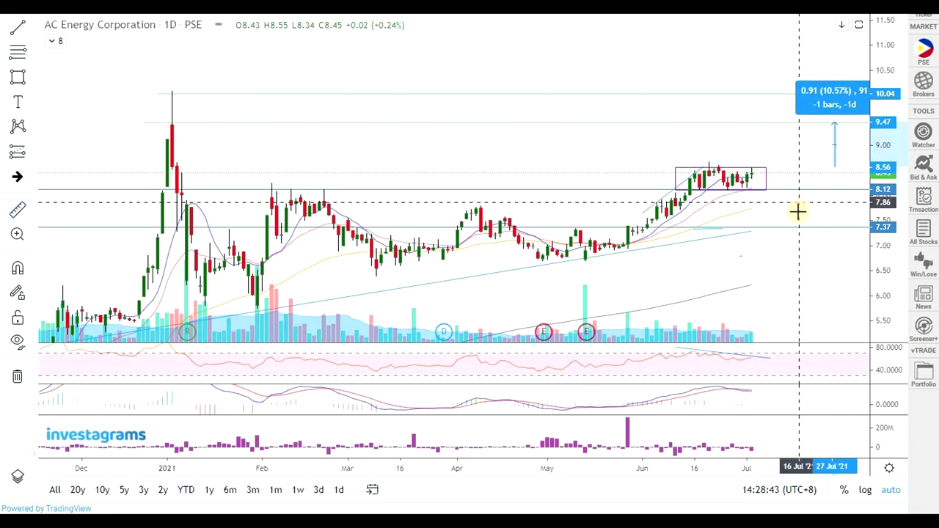
- Measure the price gain from the box's upper edge, about 8.54, up to the 10.04 level
scroll(801, 210, up, 3)
scroll(801, 210, down, 2)
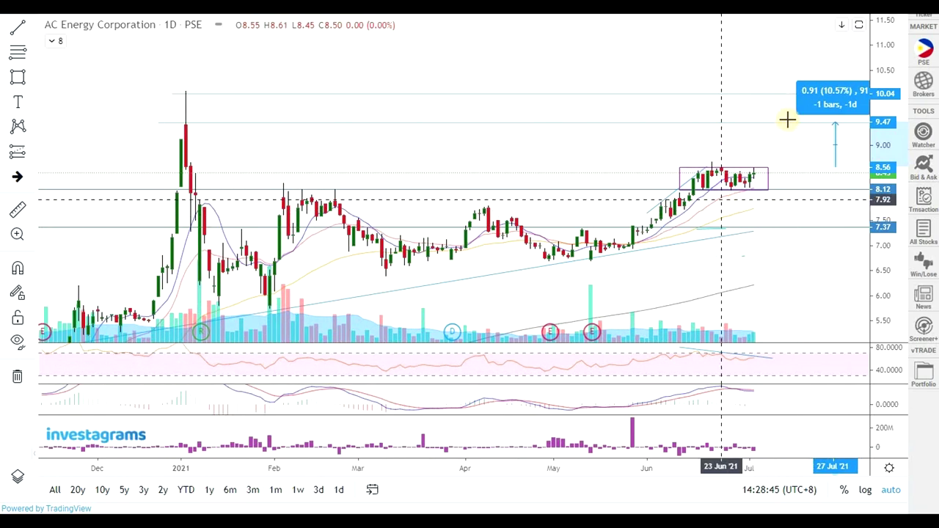
click(18, 209)
click(779, 168)
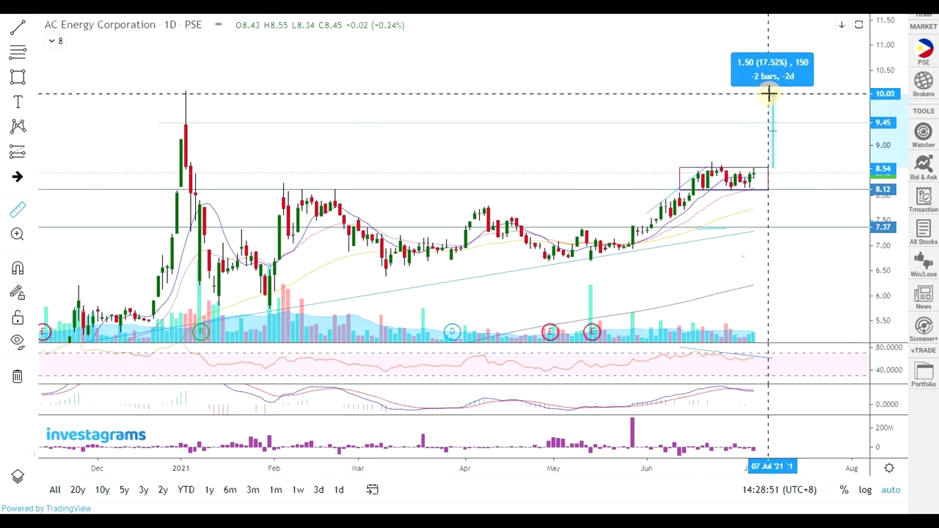
click(769, 93)
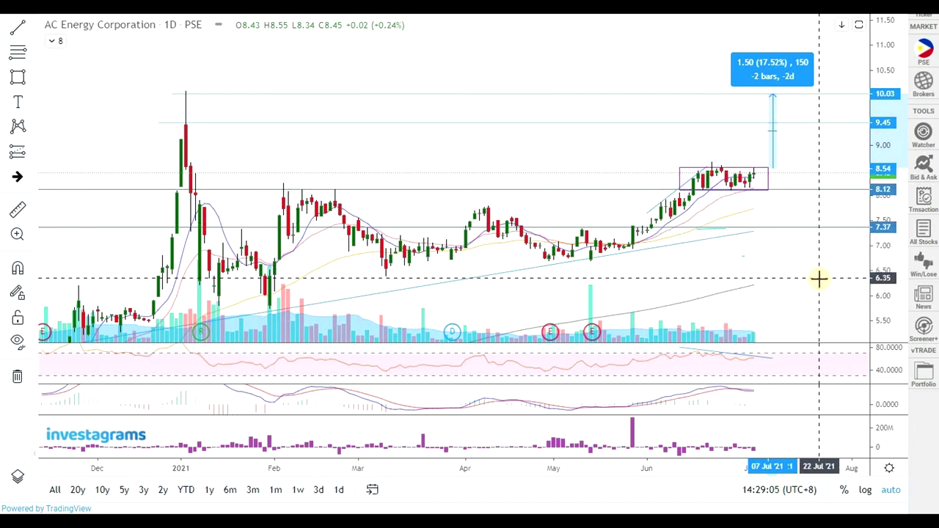
- Switch to the Excel workbook and examine ACEN's profitability, debt and growth figures in row 12, columns BP to BX
scroll(819, 277, down, 2)
scroll(694, 241, up, 2)
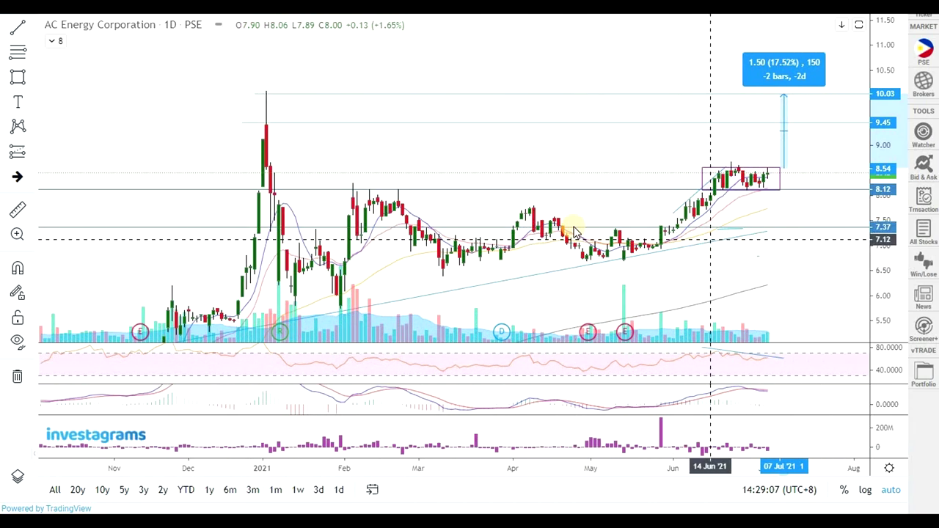
key(alt+Tab)
click(402, 261)
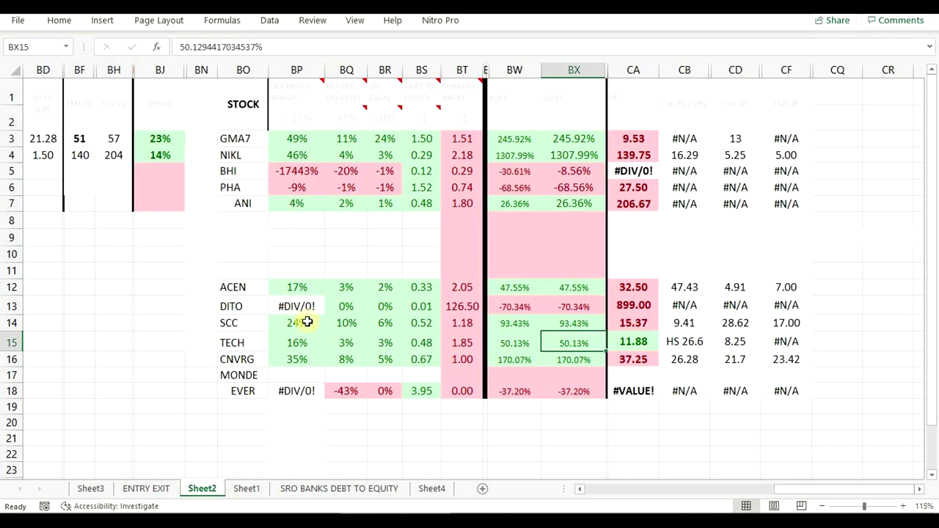
drag(291, 287, 426, 289)
drag(307, 287, 591, 287)
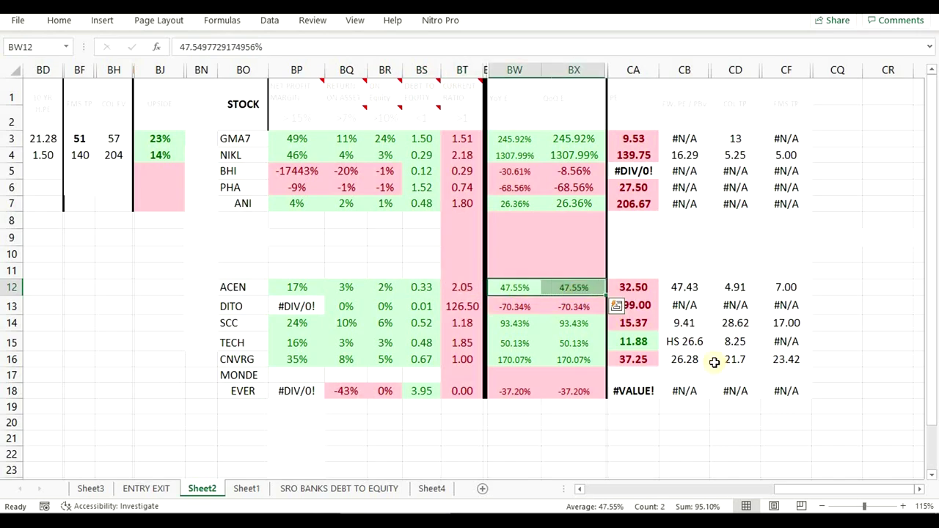
- Examine ACEN's valuation figures and target prices in CA12, CB12, CD12 and CF12
click(639, 287)
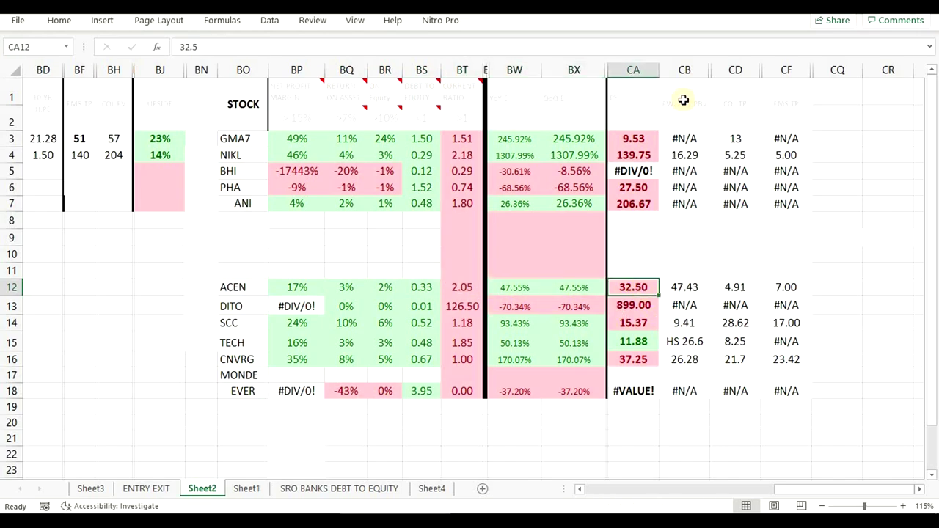
click(685, 287)
drag(645, 287, 681, 290)
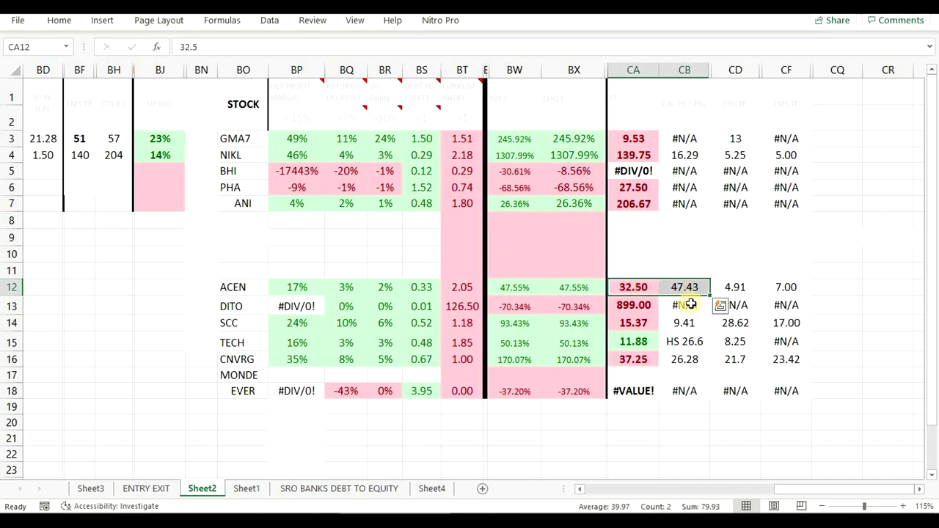
click(835, 308)
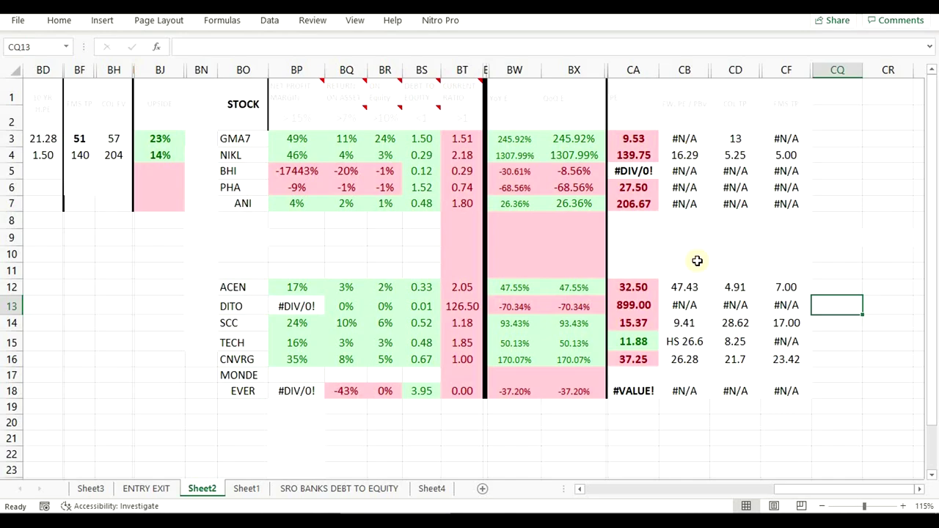
drag(638, 287, 686, 287)
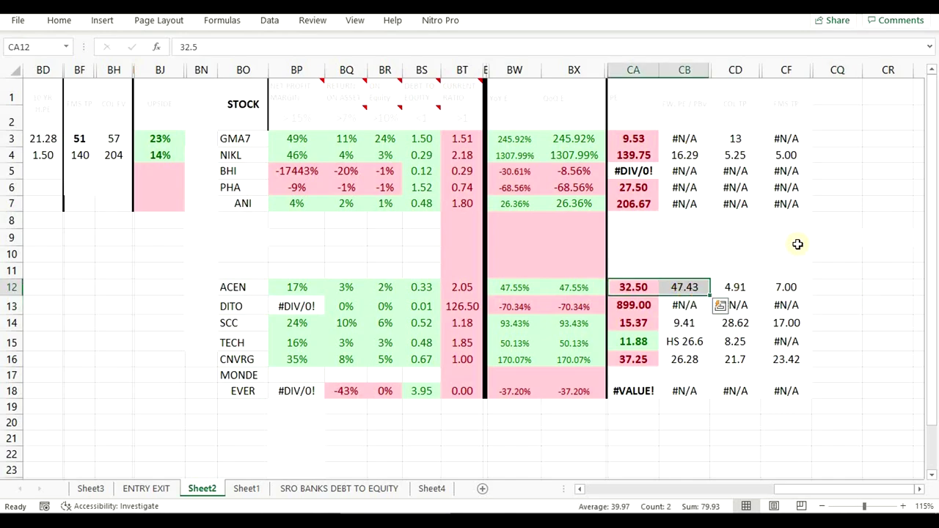
click(739, 286)
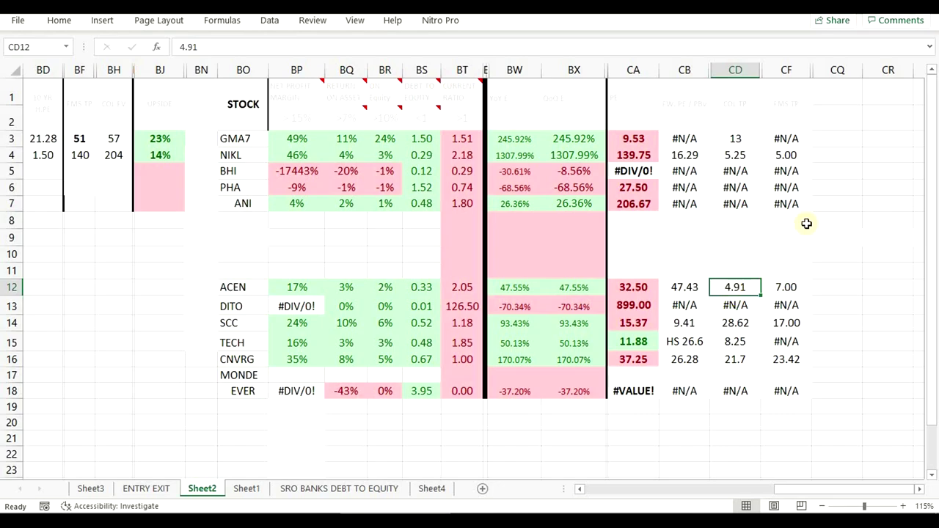
click(782, 287)
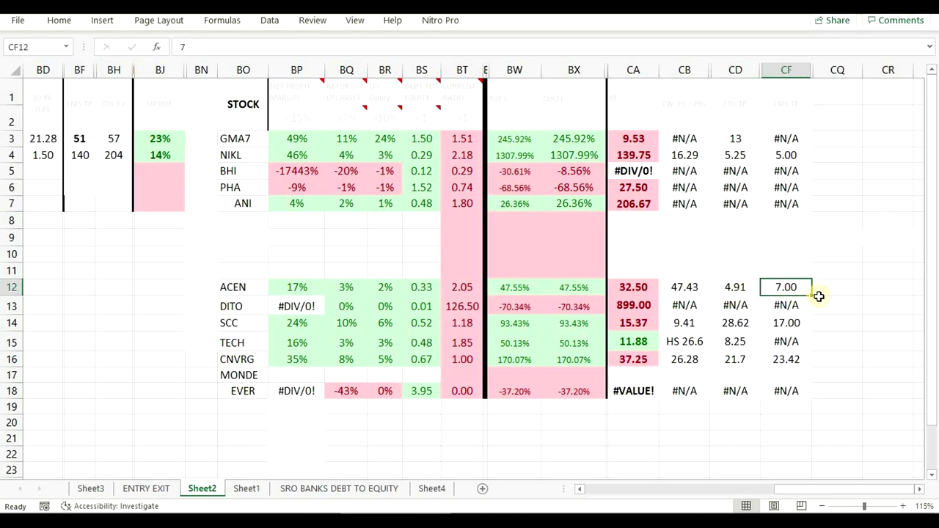
- Switch back to the InvestaChart window and review the AC Energy daily chart with its measured move up to 10.03
key(alt+Tab)
click(398, 268)
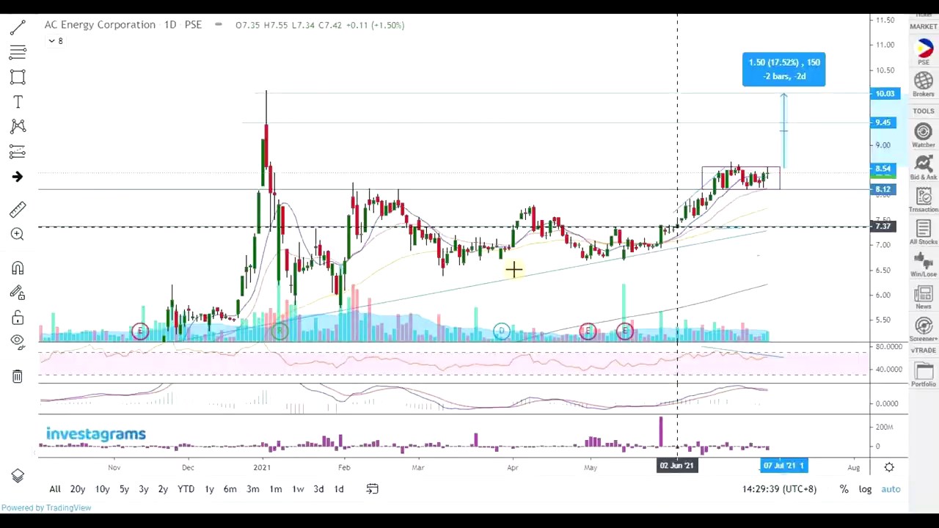
scroll(822, 277, up, 1)
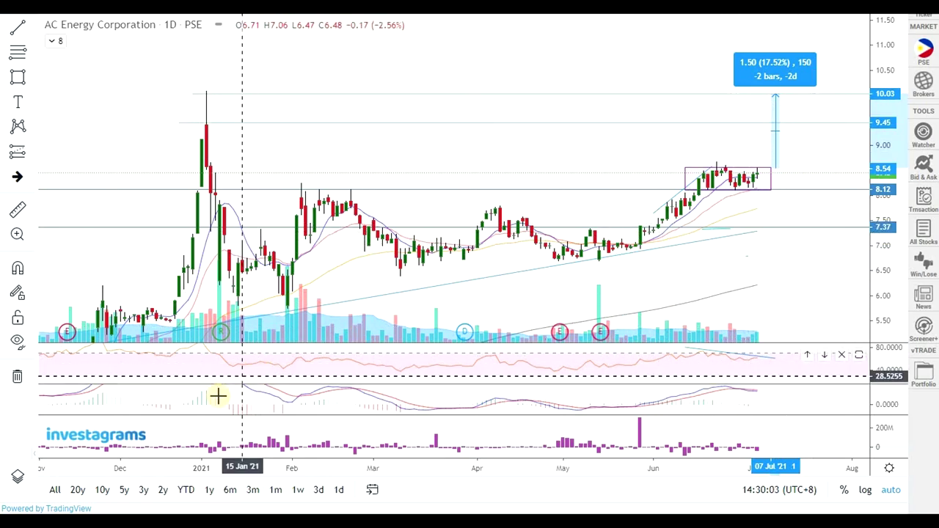
- Switch to the Excel workbook and review ACEN's fundamentals across columns BP to CF
key(alt+Tab)
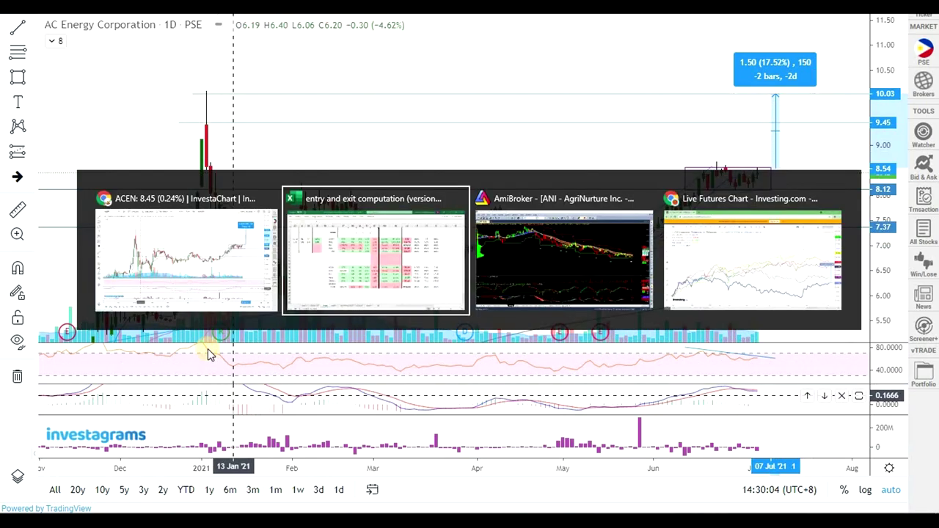
click(348, 265)
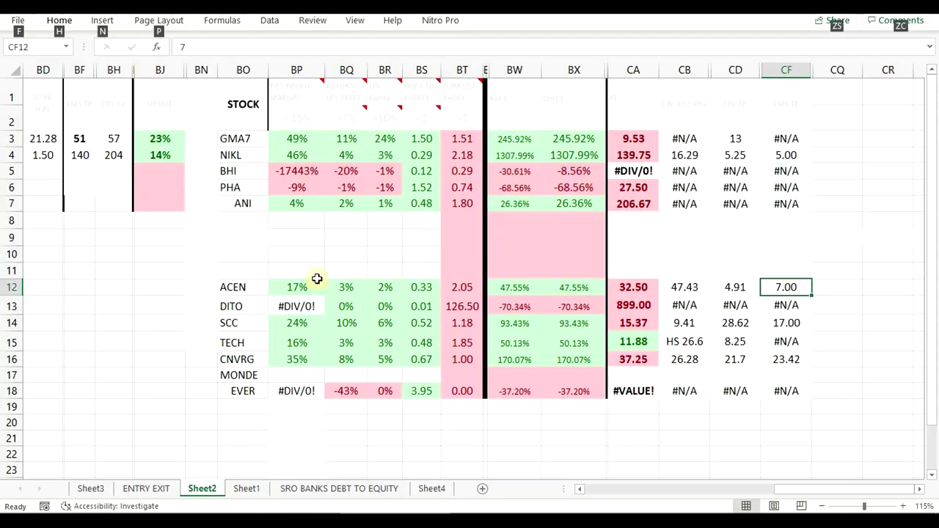
click(829, 282)
drag(293, 287, 794, 278)
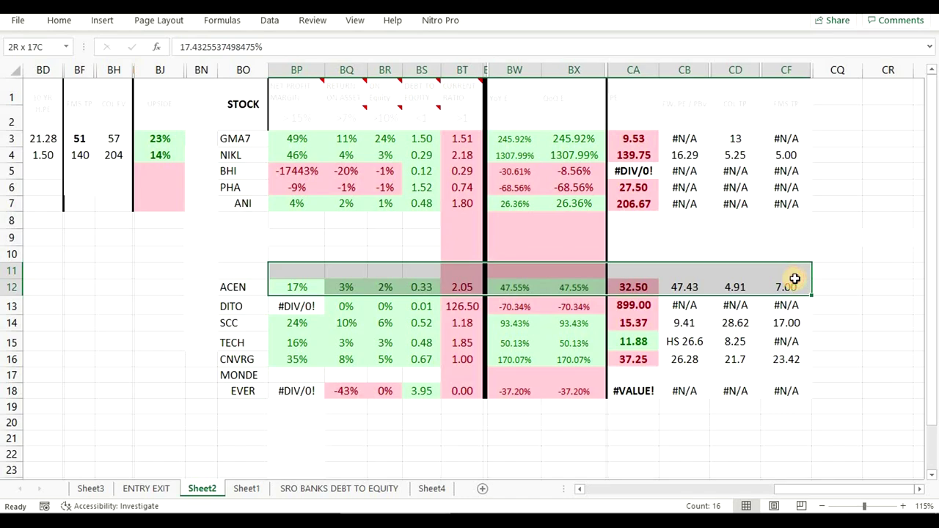
click(862, 305)
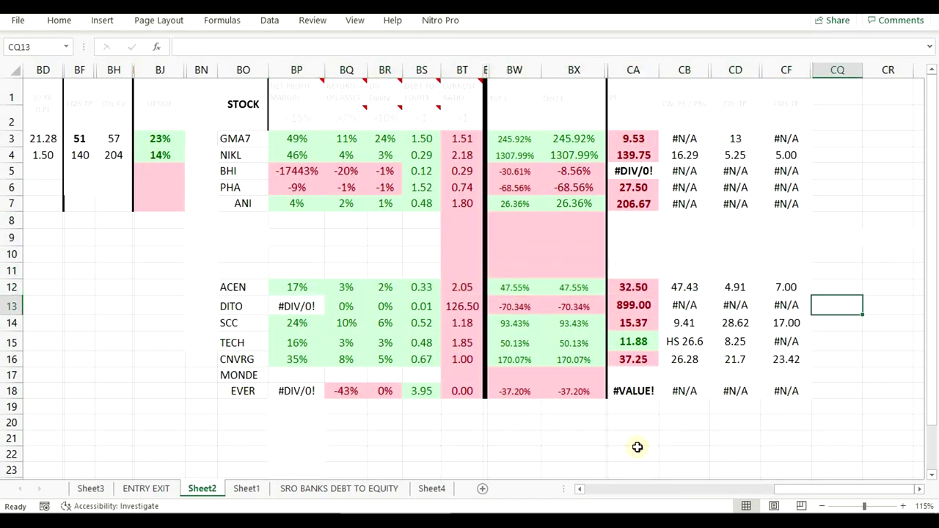
- Compare ACEN's growth in BW12:BX12 with its valuation in CA12 and targets in CD12:CF12, ending with BP12:CF12 selected
click(637, 447)
drag(504, 289, 573, 289)
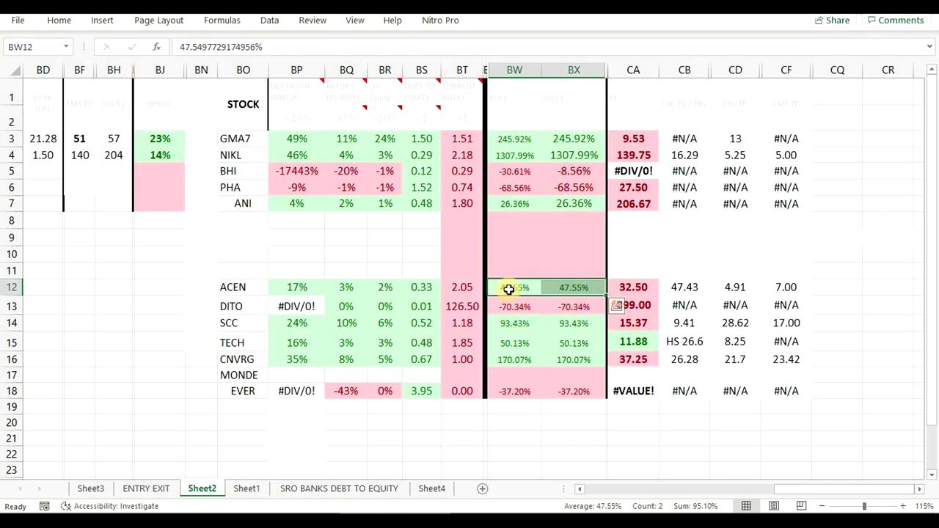
click(635, 287)
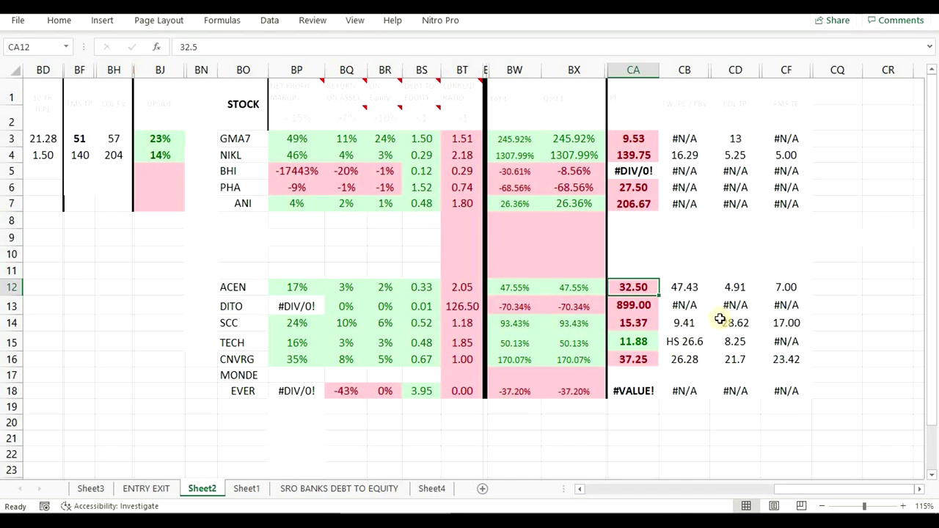
drag(731, 288, 767, 287)
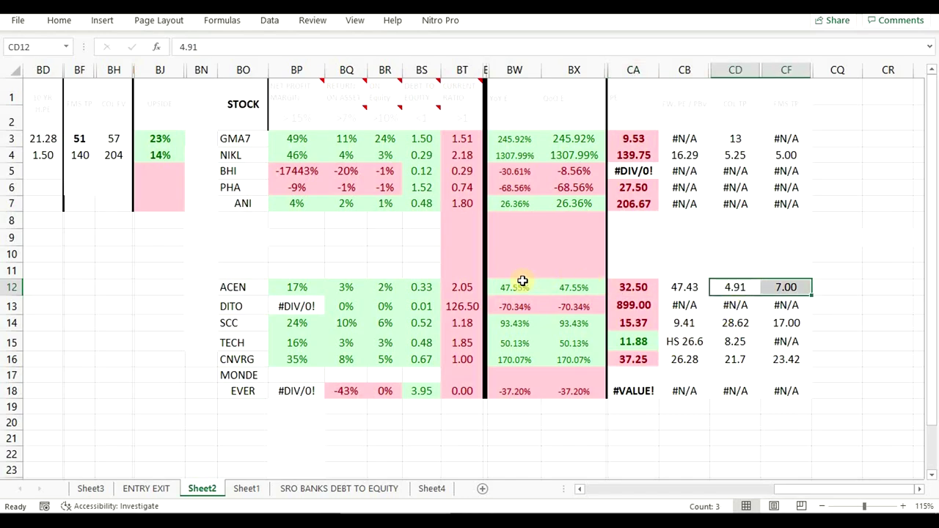
drag(520, 283, 562, 289)
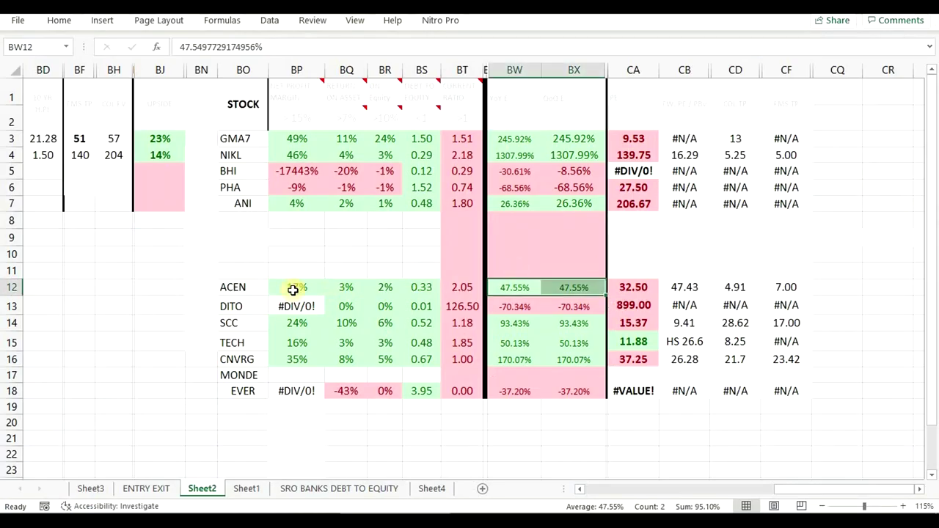
drag(296, 287, 775, 285)
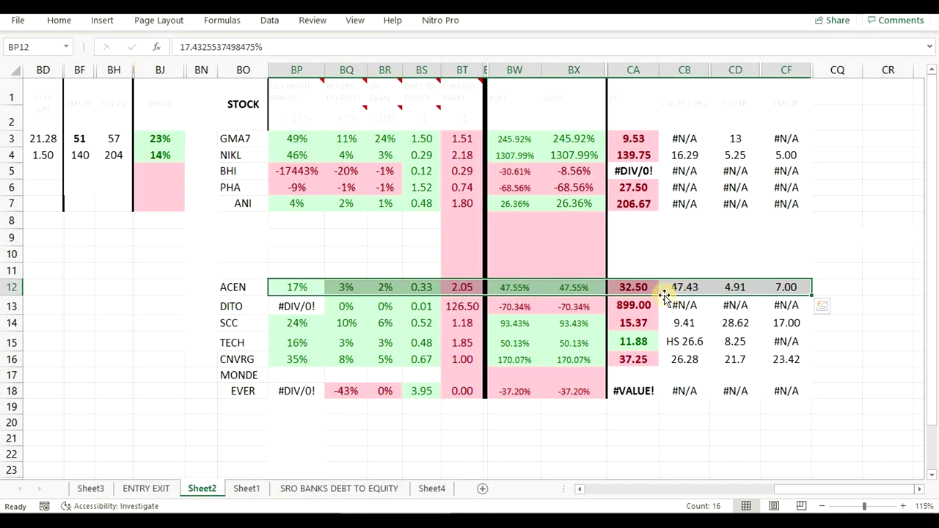
- Switch to the InvestaChart window and open AC Energy's 1Q 2021 earnings details on the daily chart
key(alt+Tab)
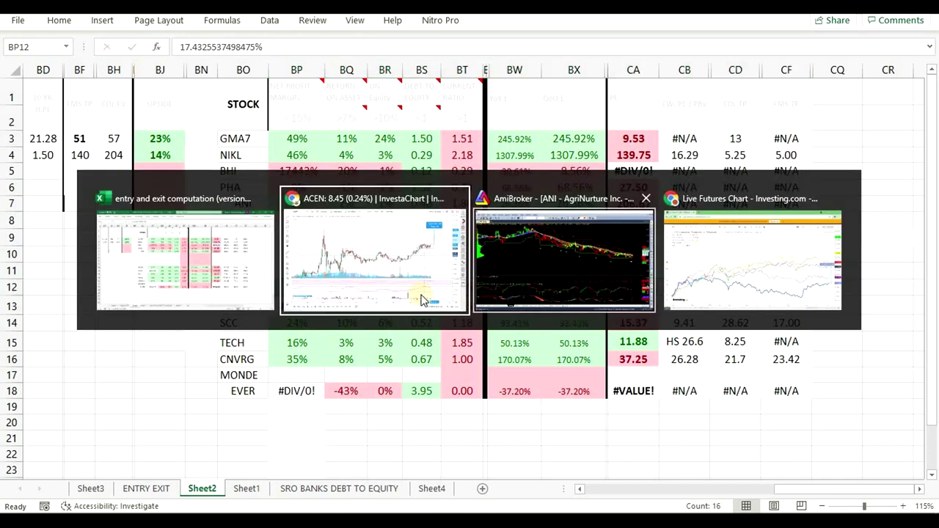
click(377, 247)
click(600, 334)
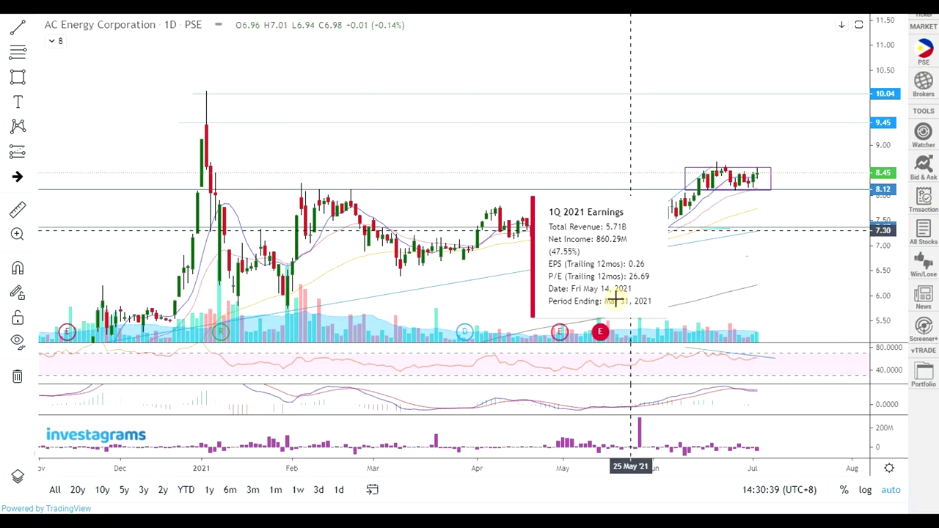
- Switch to AmiBroker and load the ACEN daily chart in the swing layout
key(alt+Tab)
click(593, 268)
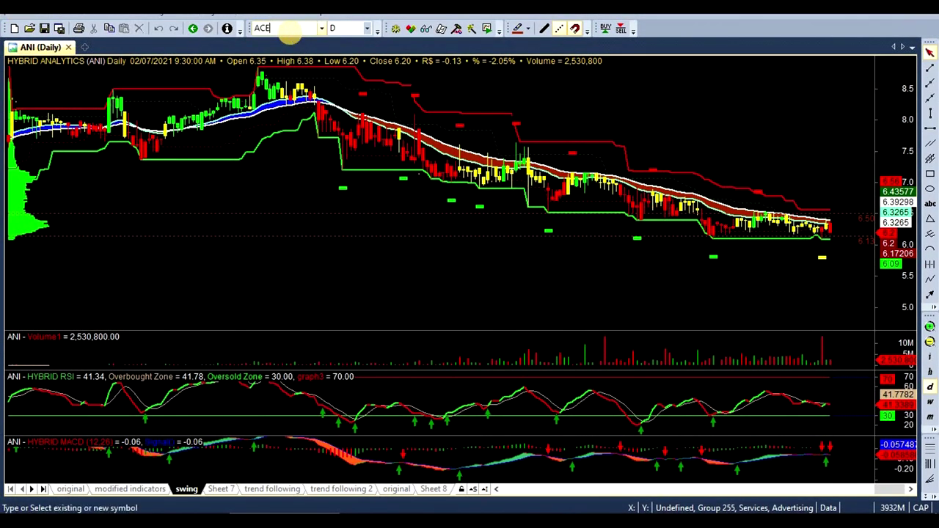
click(289, 33)
text(ACEN)
key(Return)
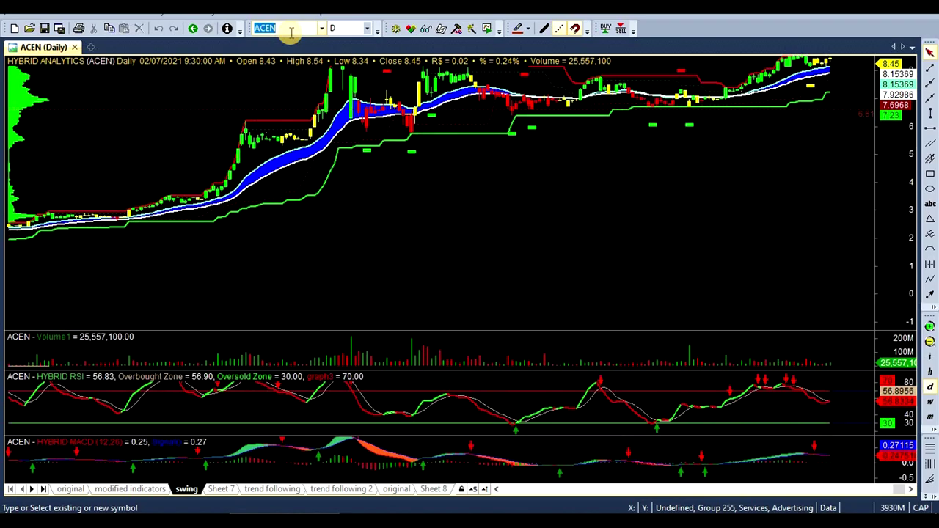
- Compress ACEN's price scale to fit the full swing and examine the 25/06/2021 signal bar and the latest 02/07/2021 candle
drag(894, 156, 896, 219)
click(810, 150)
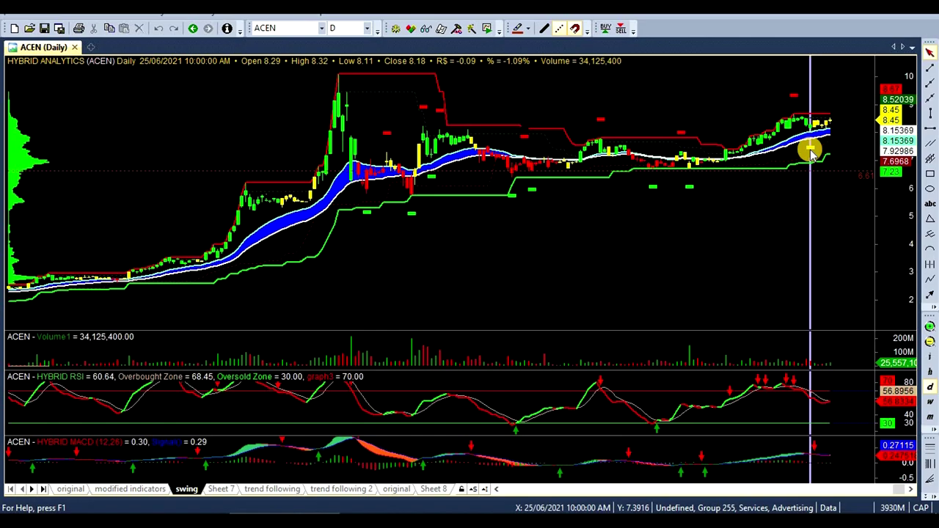
click(830, 170)
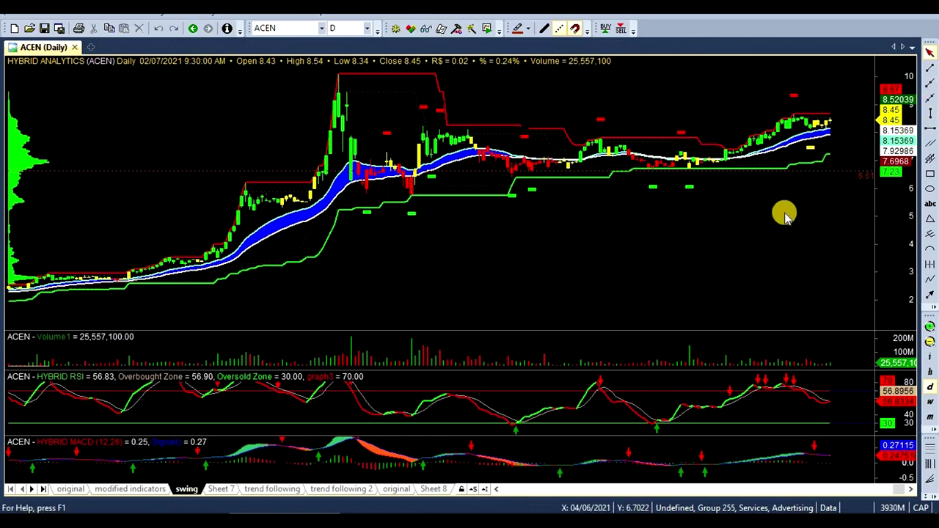
click(930, 175)
mouse_move(794, 115)
mouse_down()
mouse_move(839, 129)
mouse_move(828, 135)
mouse_move(847, 151)
mouse_up()
scroll(834, 214, up, 5)
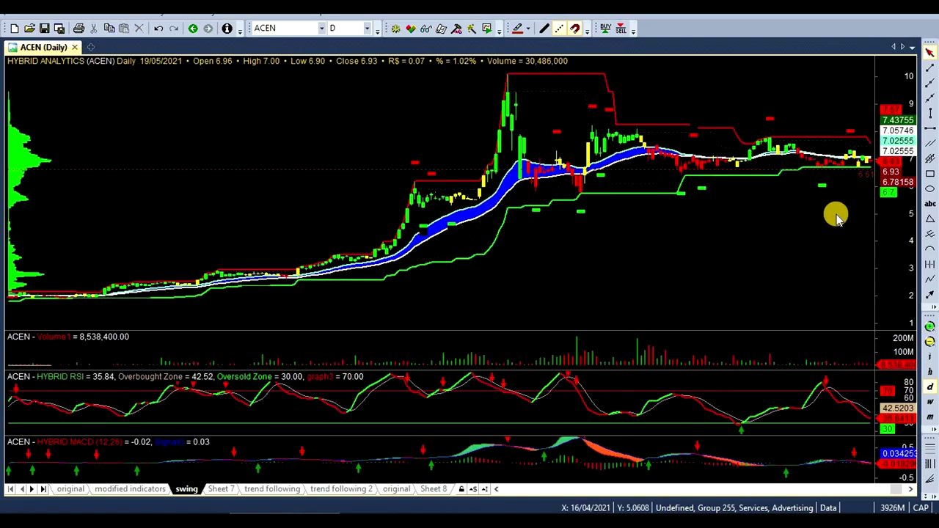
scroll(839, 227, down, 5)
click(811, 151)
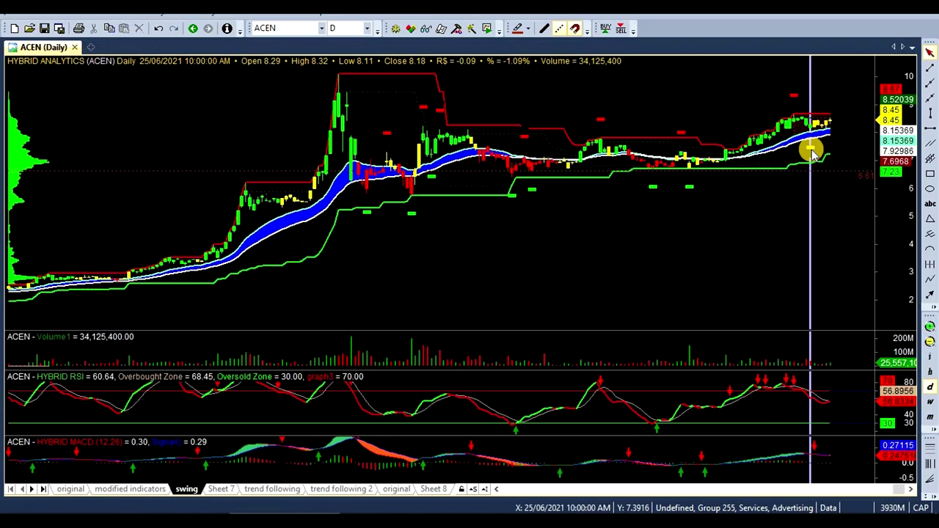
click(827, 150)
click(847, 199)
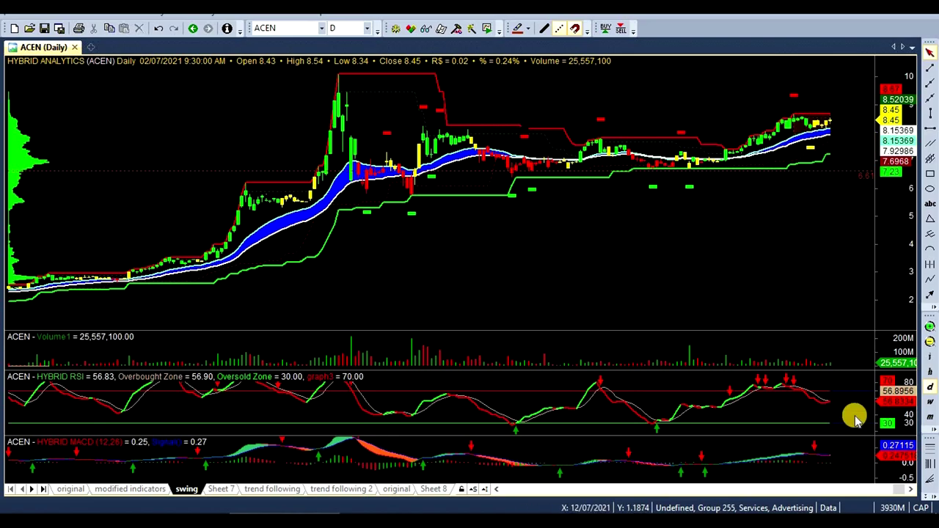
- Examine ACEN's recent sell arrows on the Hybrid MACD and Hybrid RSI, including the 21/06/2021 bar
click(832, 454)
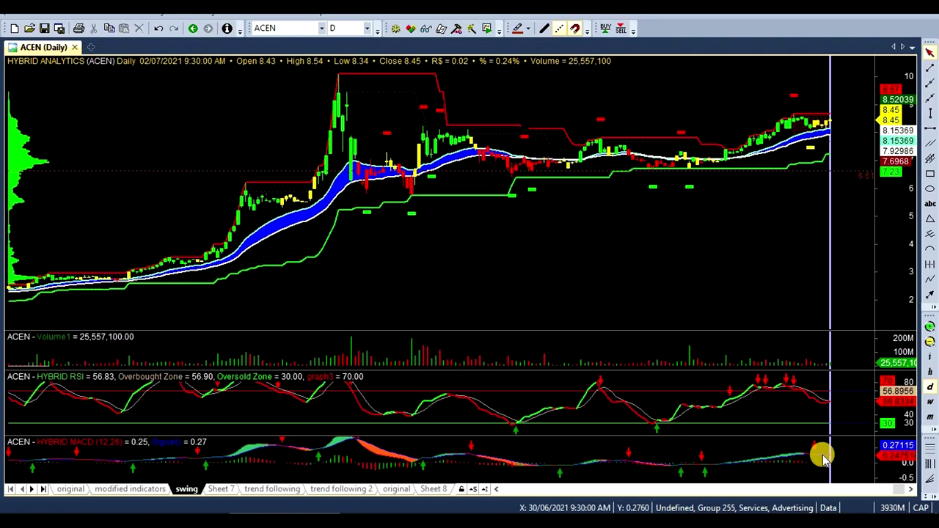
click(812, 450)
click(855, 252)
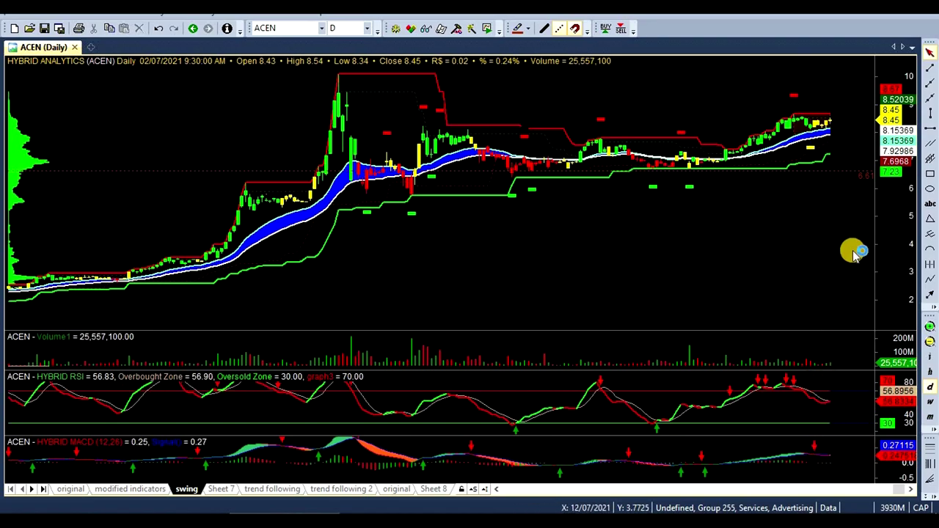
click(782, 389)
click(792, 388)
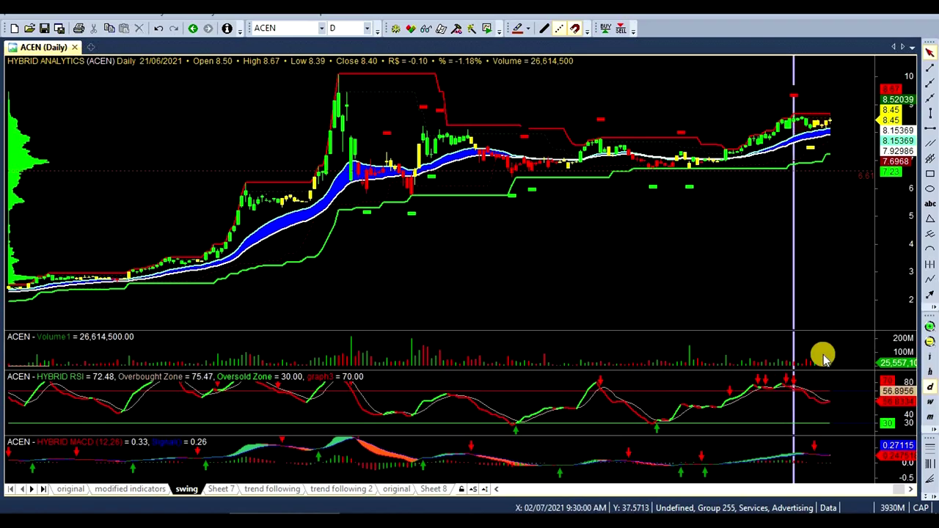
- Compare ACEN's yellow signal marker at 25/06/2021 with the latest 02/07/2021 bar
click(809, 153)
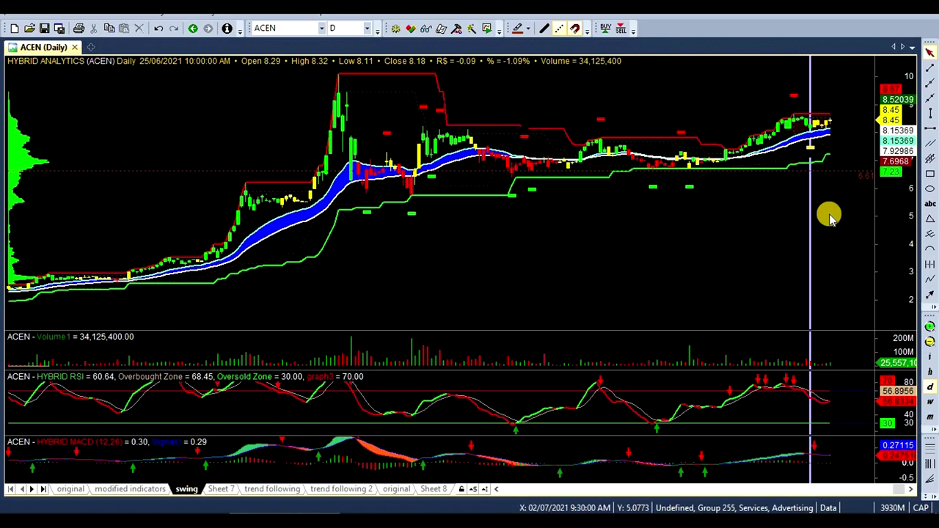
click(830, 157)
click(857, 130)
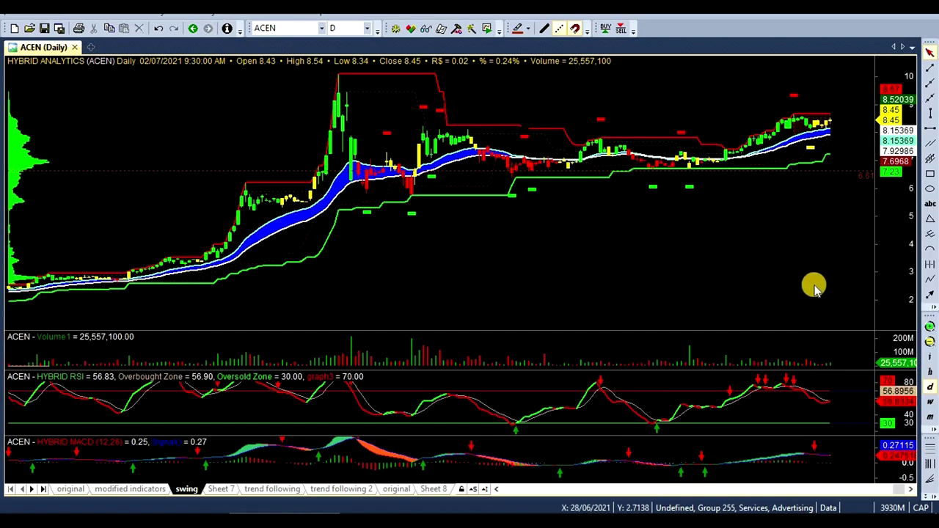
- Switch to the Excel entry and exit workbook and select DITO in BO13 as the next stock
mouse_move(817, 289)
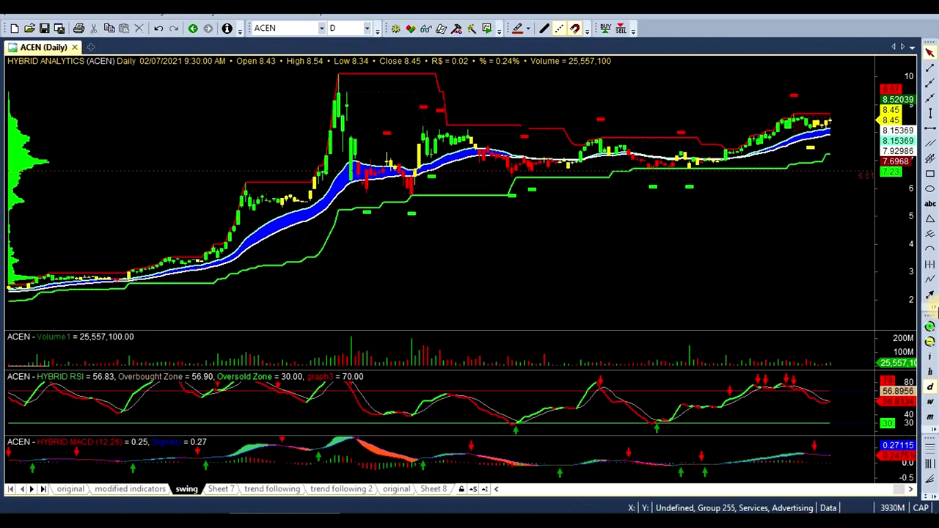
key(alt+Tab)
key(Tab)
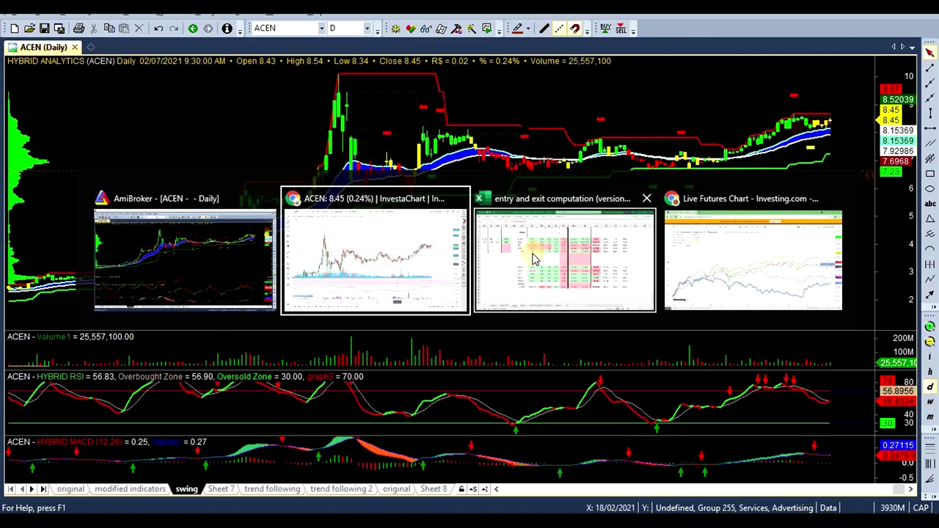
click(236, 309)
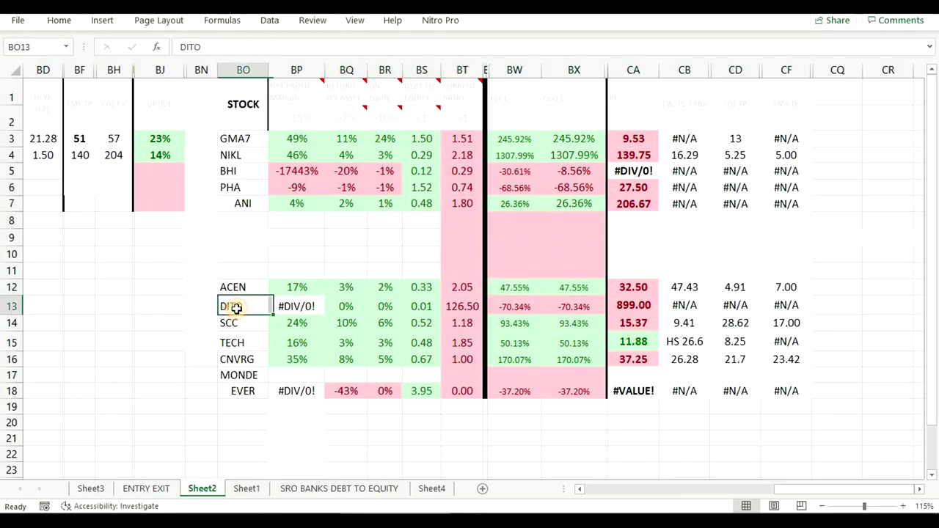
- Switch to the InvestaChart window and load the DITO CME Holdings daily chart
key(alt+Tab)
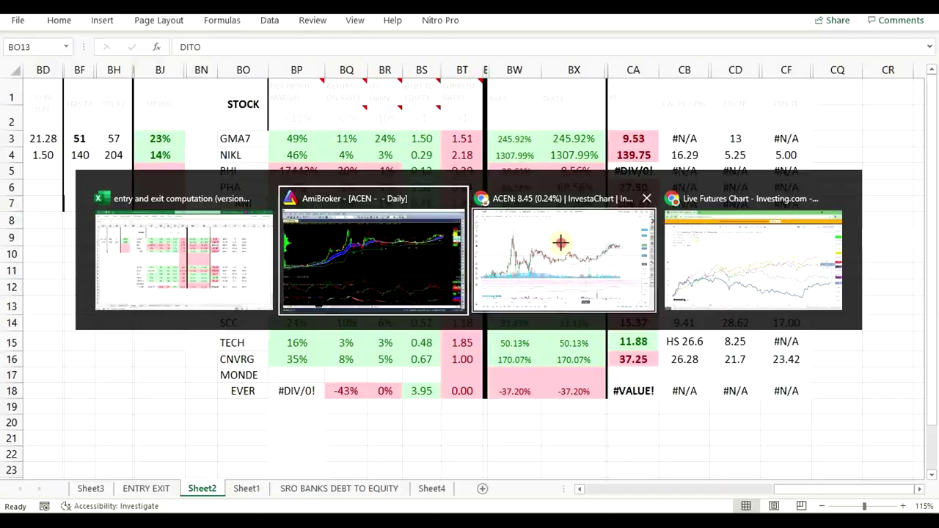
click(562, 243)
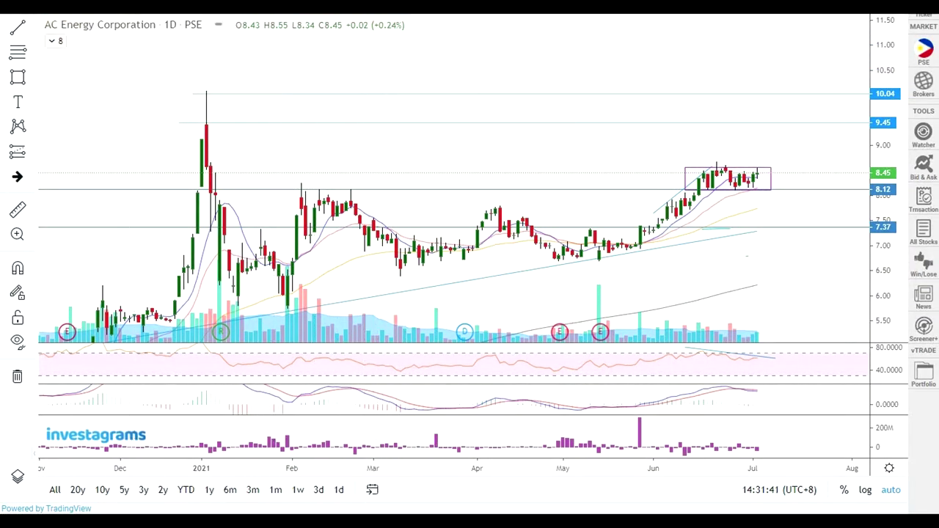
key(d)
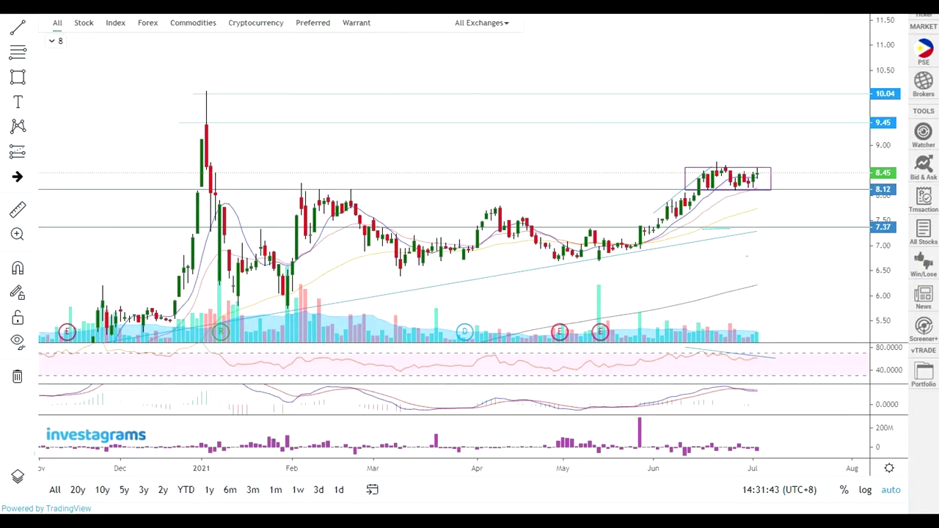
key(Return)
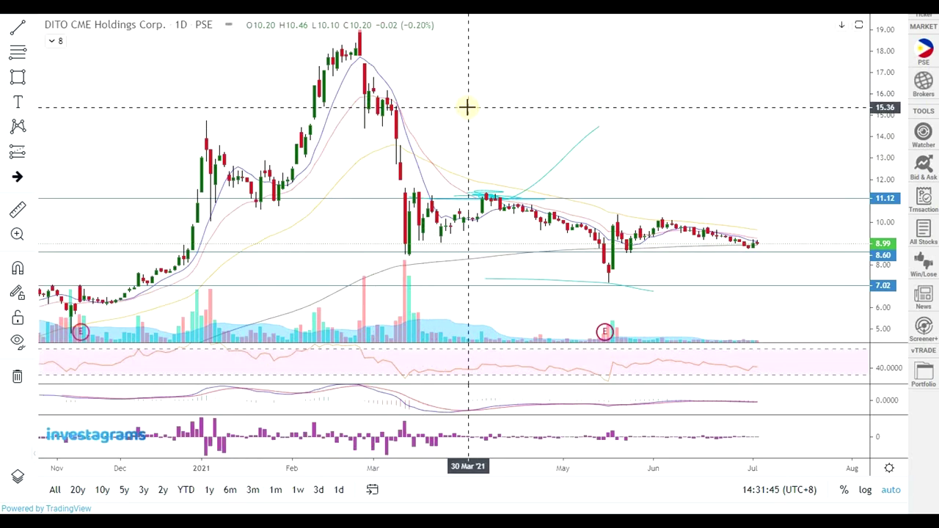
- Review DITO's longer daily price history from mid-2020 against the 11.12, 8.60 and 7.02 levels
scroll(468, 108, down, 2)
drag(881, 283, 880, 272)
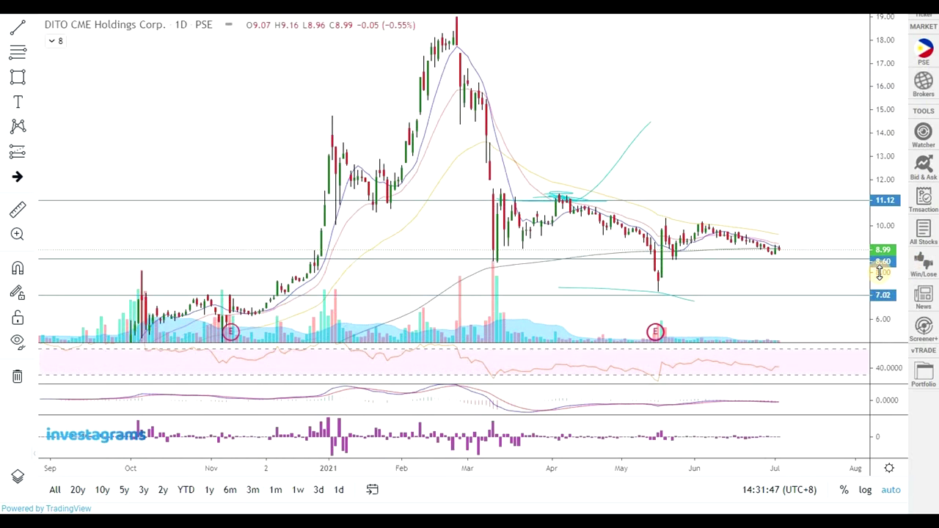
scroll(879, 273, down, 2)
scroll(858, 286, up, 1)
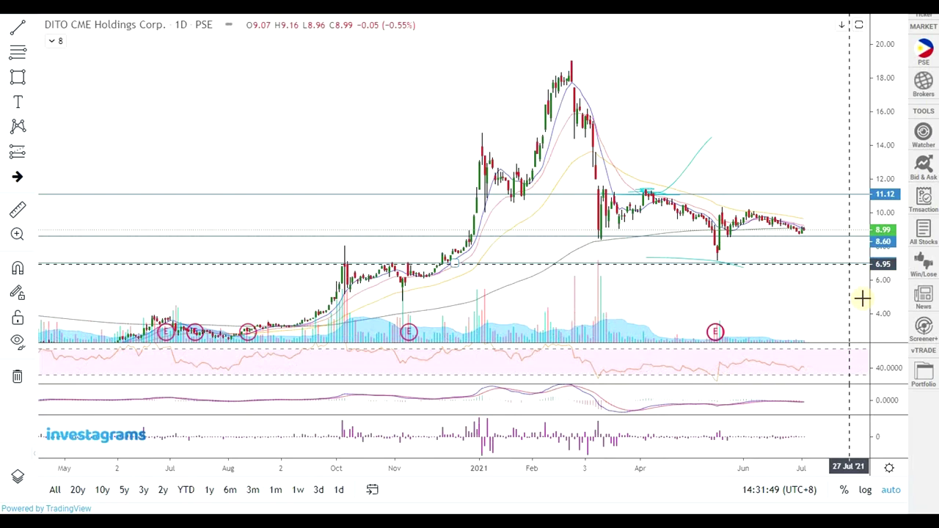
scroll(844, 301, up, 1)
drag(830, 313, 833, 272)
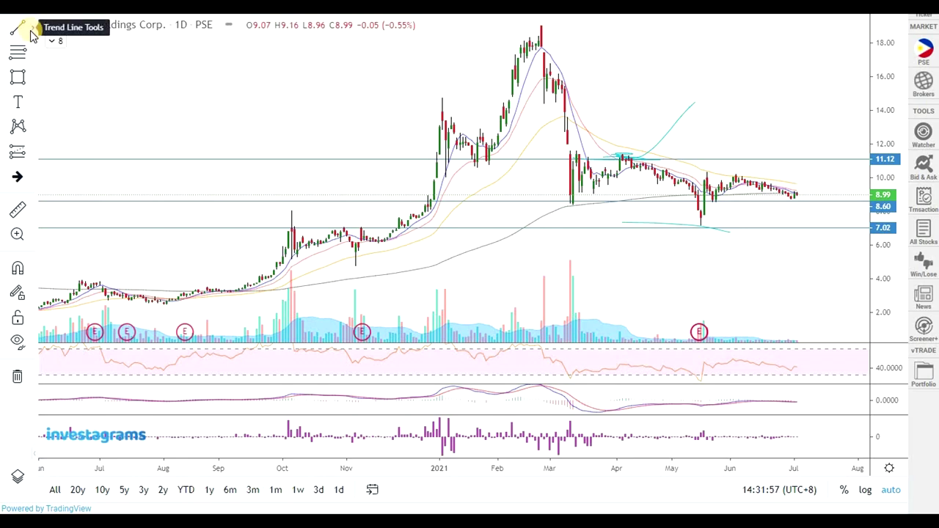
- Examine DITO's decline since March 2021 and its latest candles relative to the moving averages and the 8.60 line
scroll(837, 259, up, 2)
drag(738, 275, 837, 273)
drag(880, 198, 879, 149)
scroll(782, 240, up, 3)
drag(883, 67, 872, 173)
scroll(796, 293, up, 2)
scroll(859, 296, down, 3)
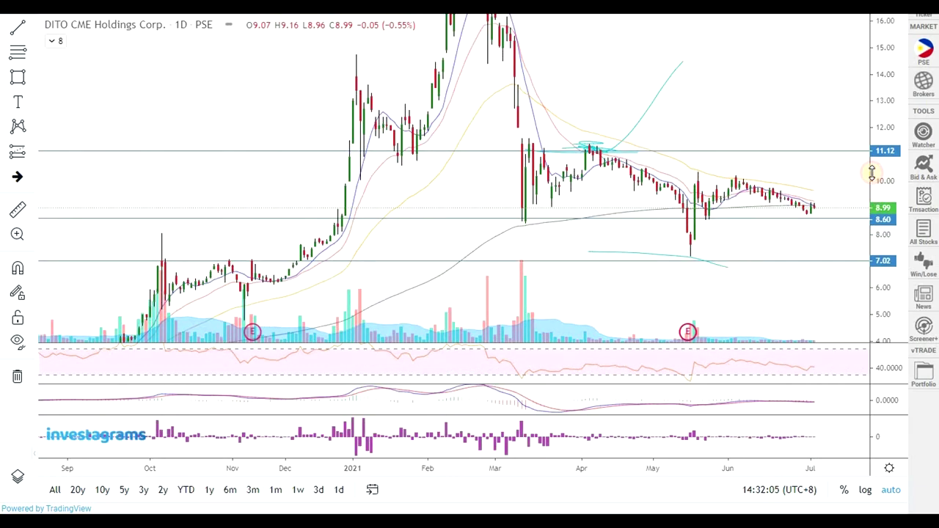
scroll(841, 247, up, 2)
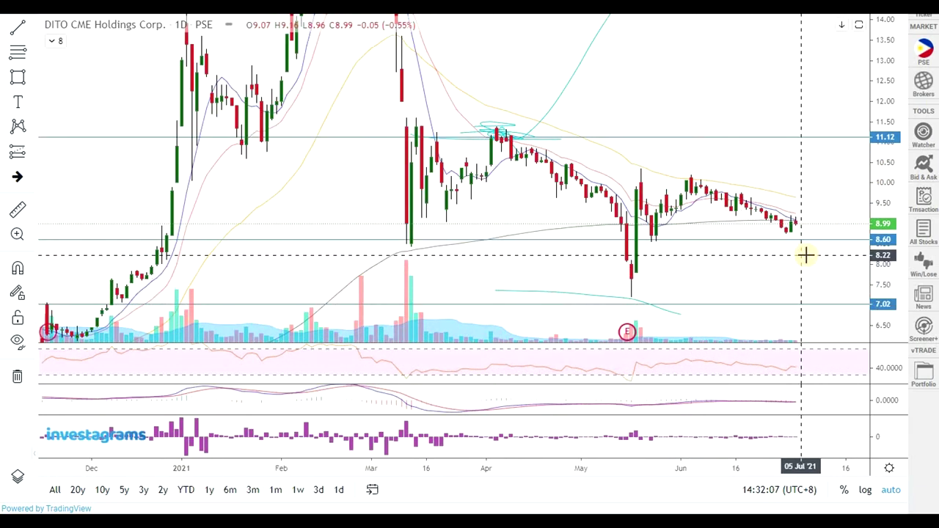
scroll(806, 255, up, 1)
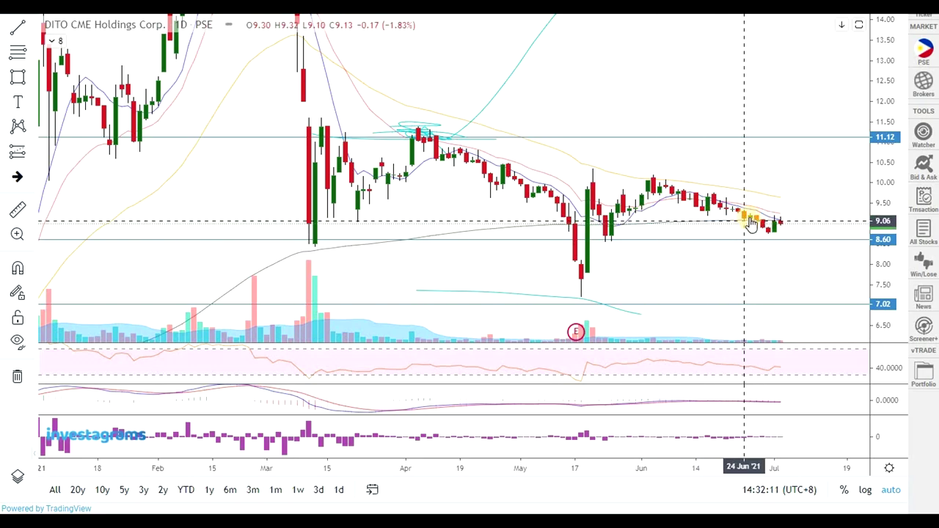
- Inspect DITO's June and early July 2021 candles closely around the long-term moving average and the 8.60 support line
drag(884, 239, 830, 224)
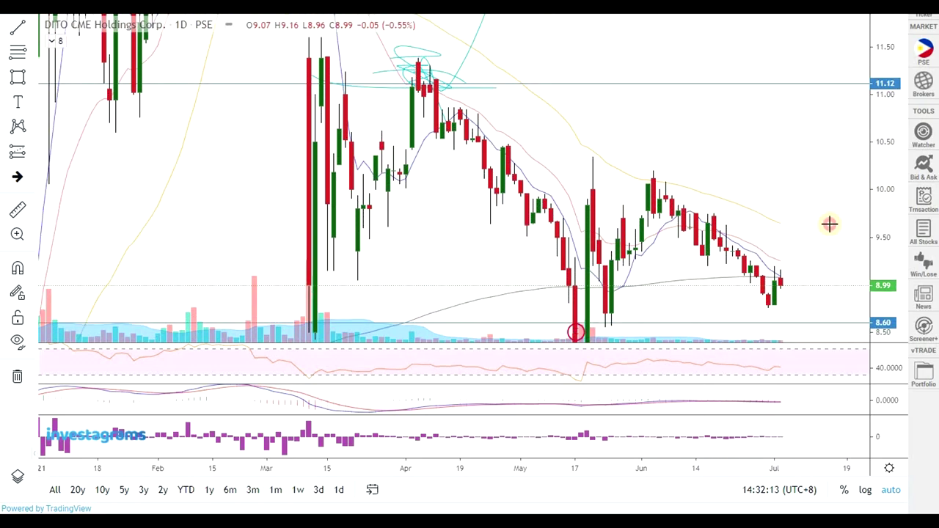
scroll(830, 220, up, 2)
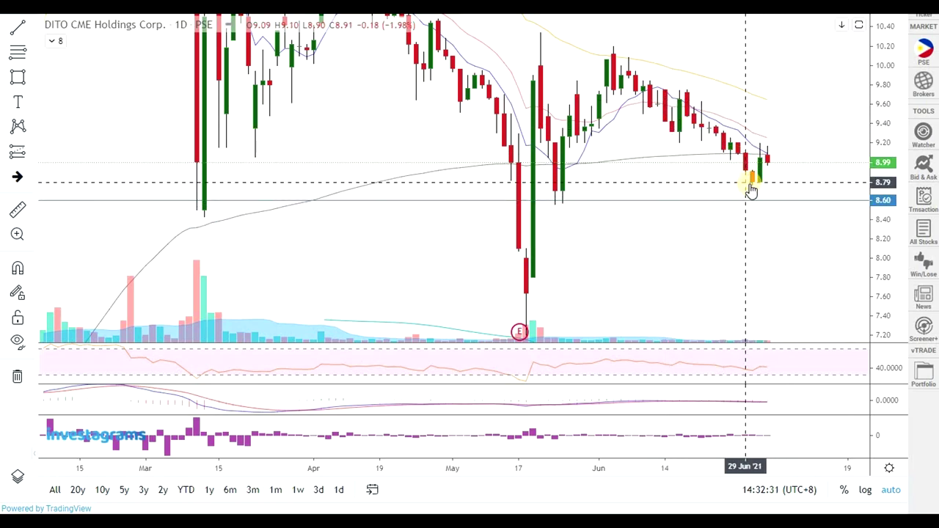
scroll(743, 272, down, 3)
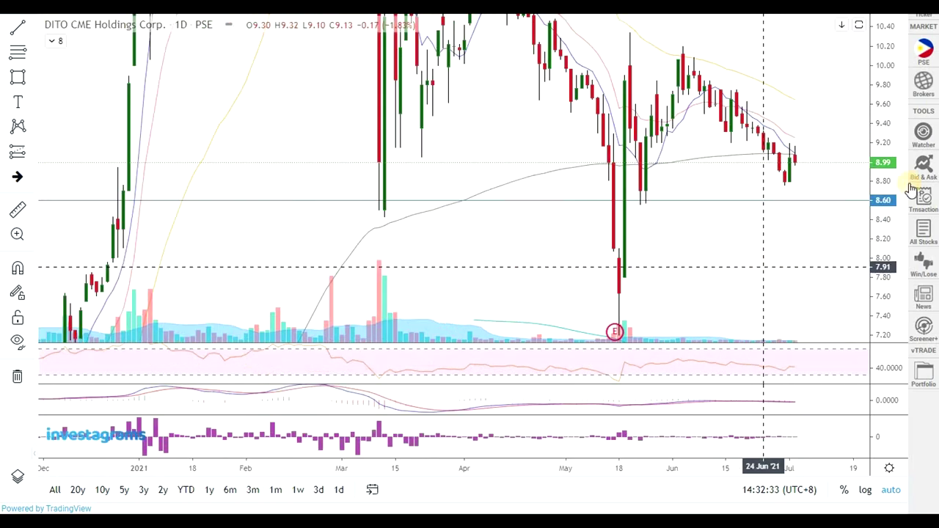
drag(889, 59, 882, 251)
scroll(690, 212, up, 2)
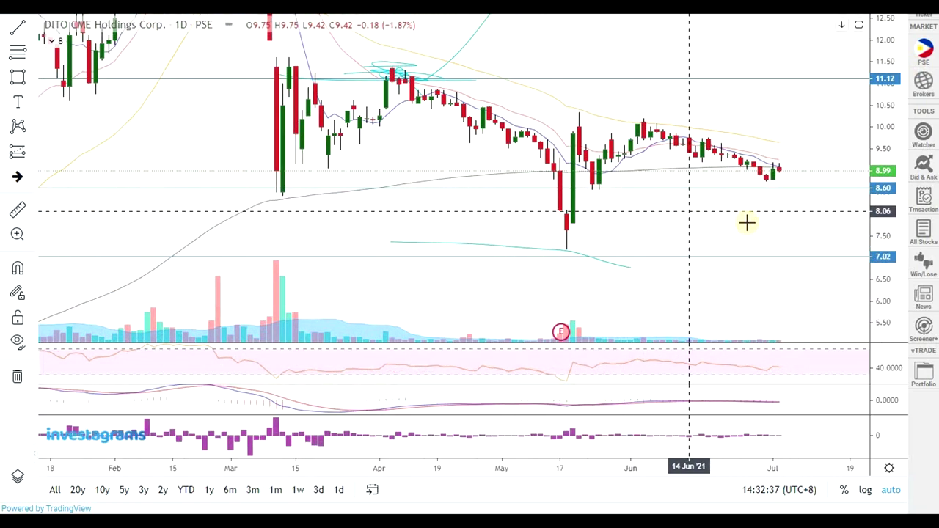
scroll(810, 247, down, 3)
drag(888, 230, 856, 218)
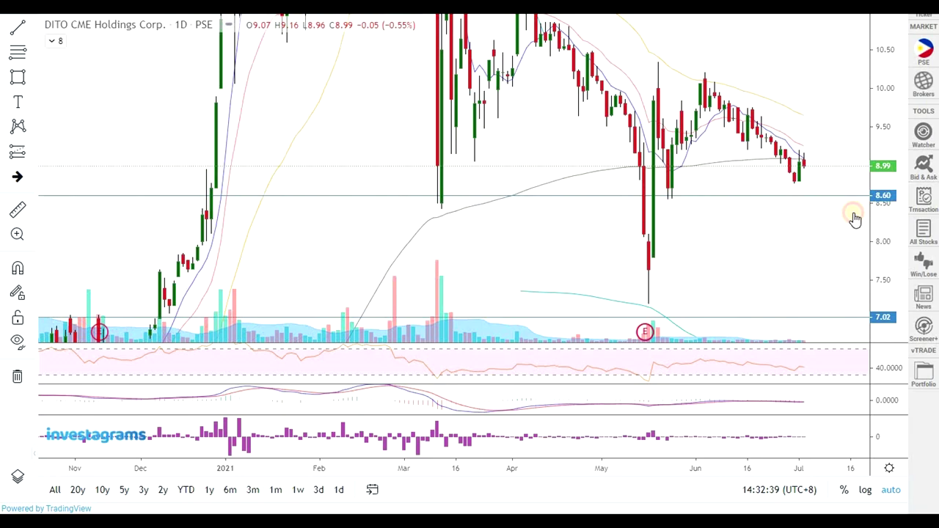
scroll(845, 220, up, 3)
scroll(769, 187, up, 2)
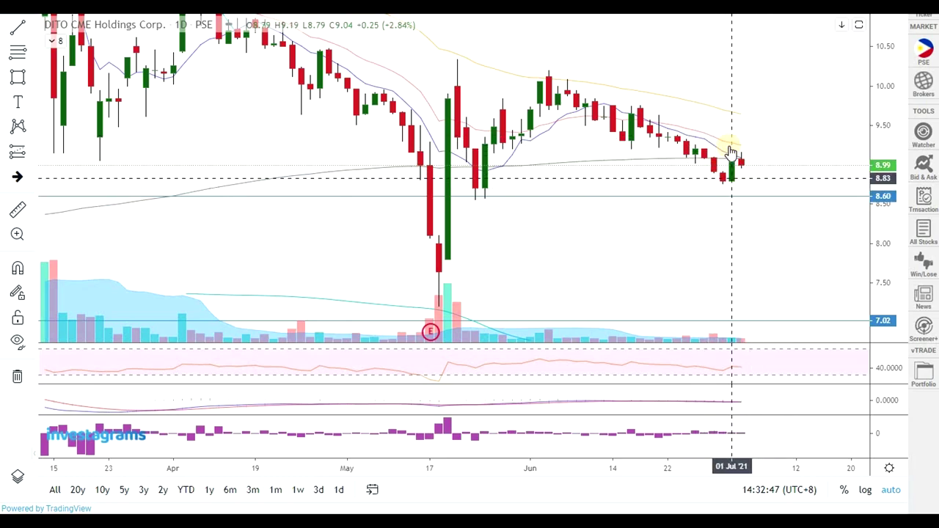
- Brush a bearish path from DITO's latest candle down through the 8.60 line, rebounding slightly, to about 7.50
click(31, 78)
click(60, 106)
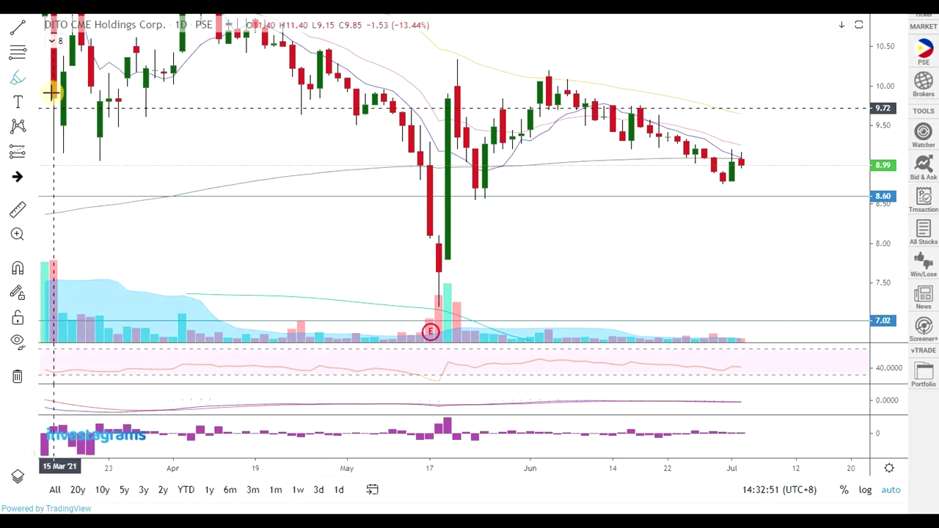
click(27, 78)
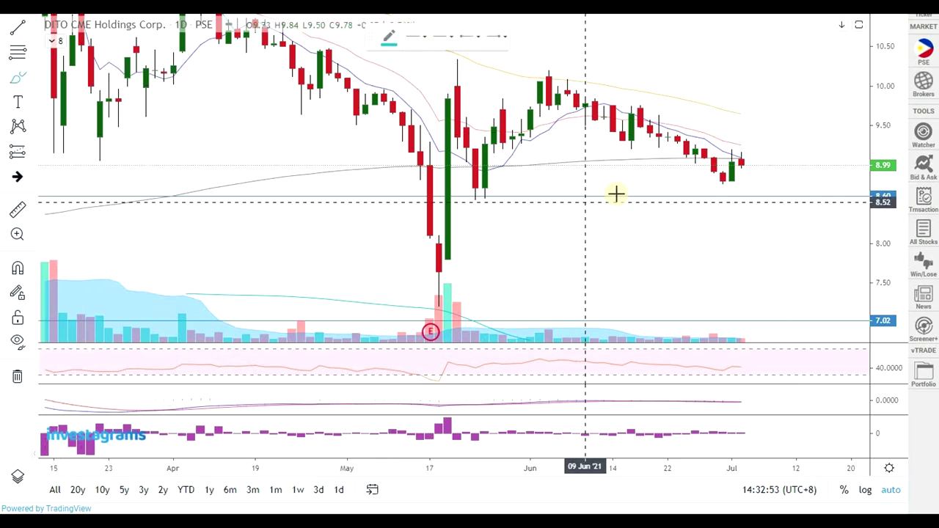
mouse_move(739, 162)
mouse_down()
mouse_move(766, 224)
mouse_move(785, 204)
mouse_move(824, 282)
mouse_up()
- Brush a bullish path from DITO's latest candle, moving sideways near 9.1 and rising to about 10.2
click(748, 157)
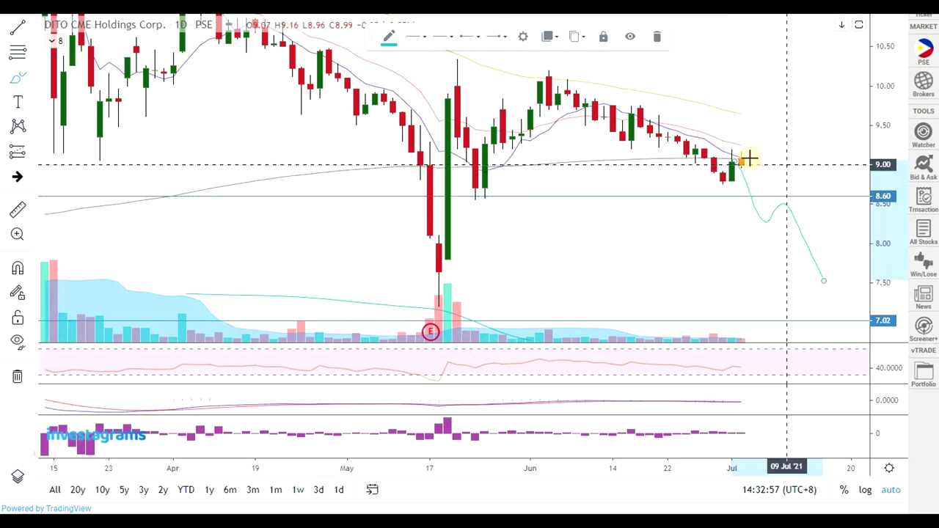
click(748, 158)
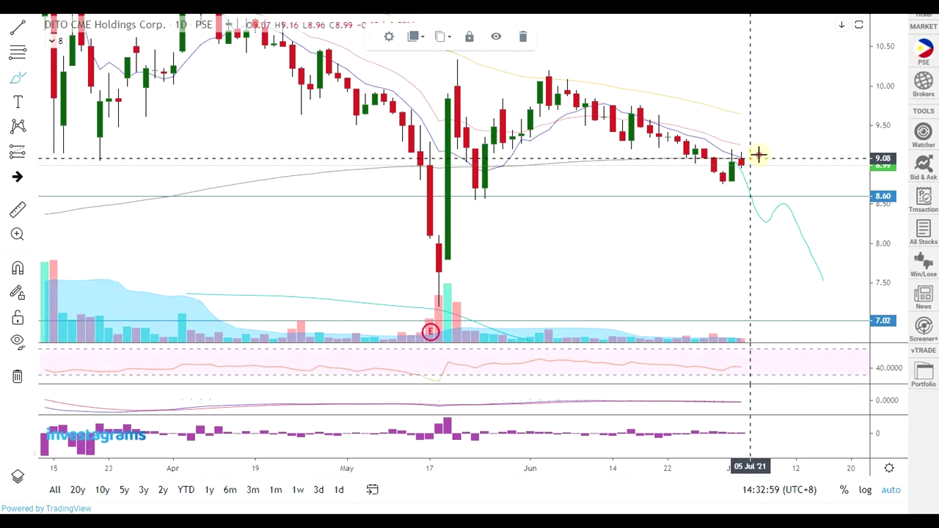
mouse_move(778, 146)
mouse_down()
mouse_move(780, 138)
mouse_move(790, 155)
mouse_move(837, 155)
mouse_move(842, 141)
mouse_up()
- Compare DITO's two drawn scenarios with the 11.12, 8.60 and 7.02 levels and the price history since late 2020
scroll(766, 242, down, 5)
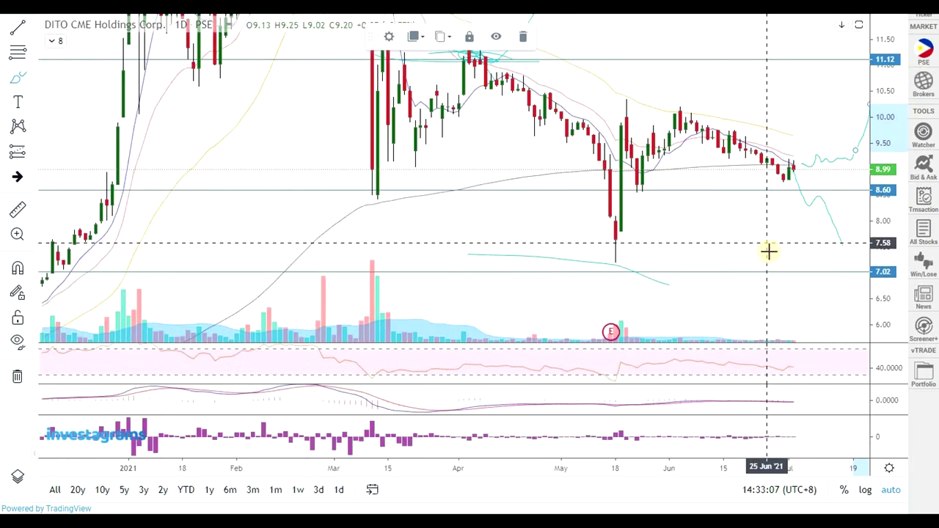
scroll(797, 228, up, 2)
drag(790, 240, 742, 236)
scroll(775, 248, up, 3)
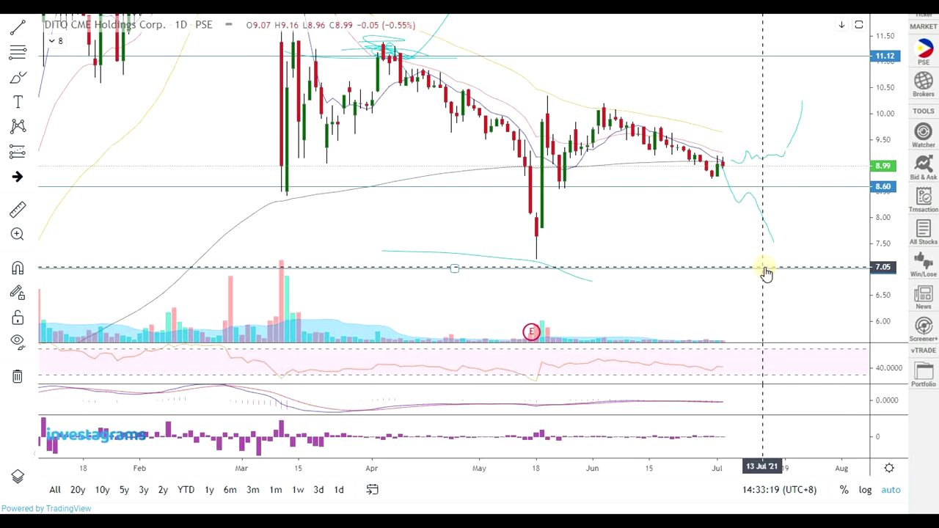
scroll(767, 272, down, 3)
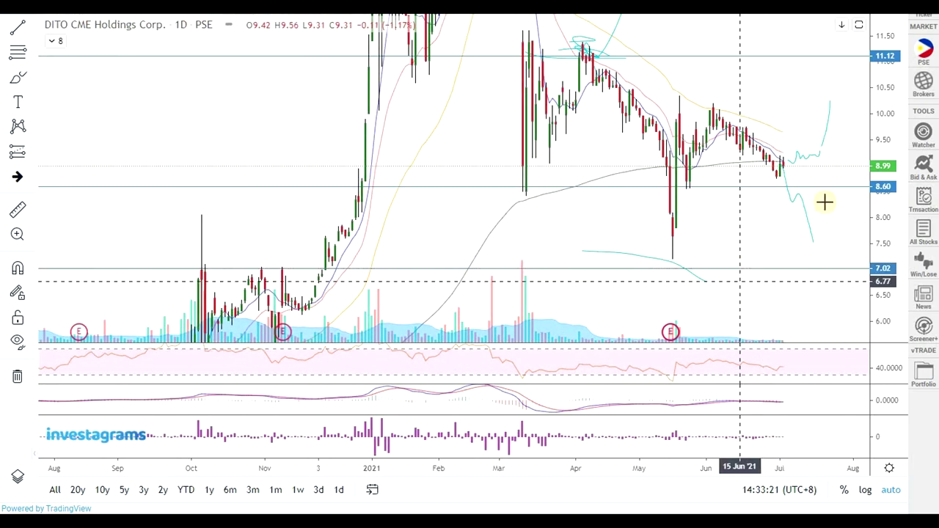
drag(888, 96, 883, 192)
scroll(845, 235, up, 3)
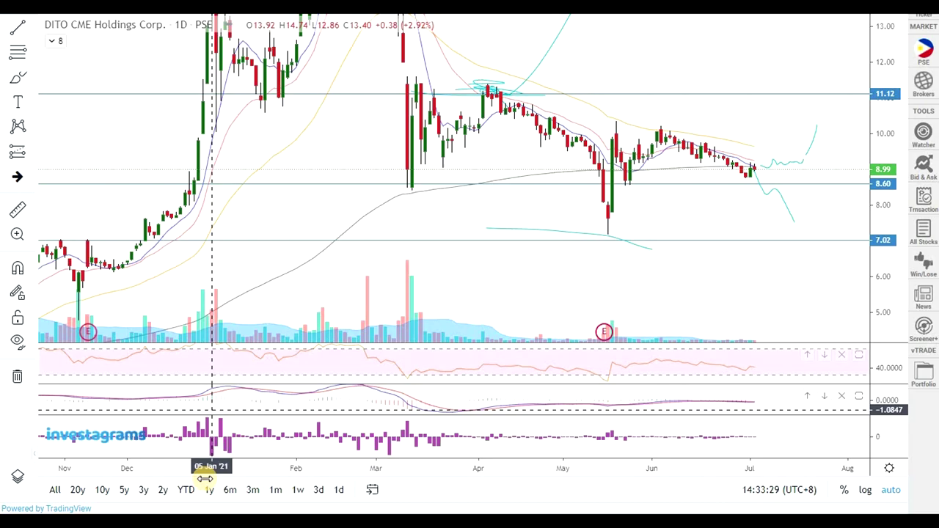
- Switch to the Excel workbook and compare ACEN's and DITO's valuation figures in columns CA to CF of Sheet2
key(alt+Tab)
click(409, 273)
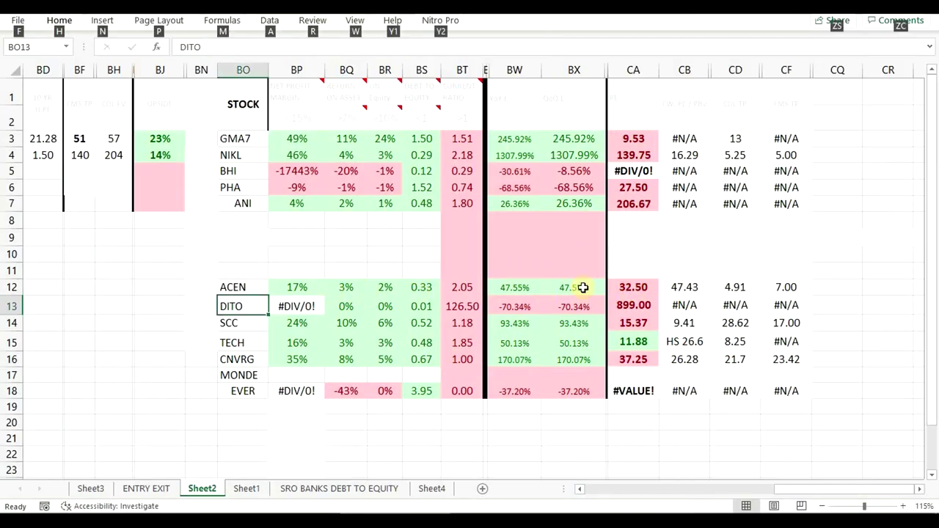
drag(628, 287, 780, 287)
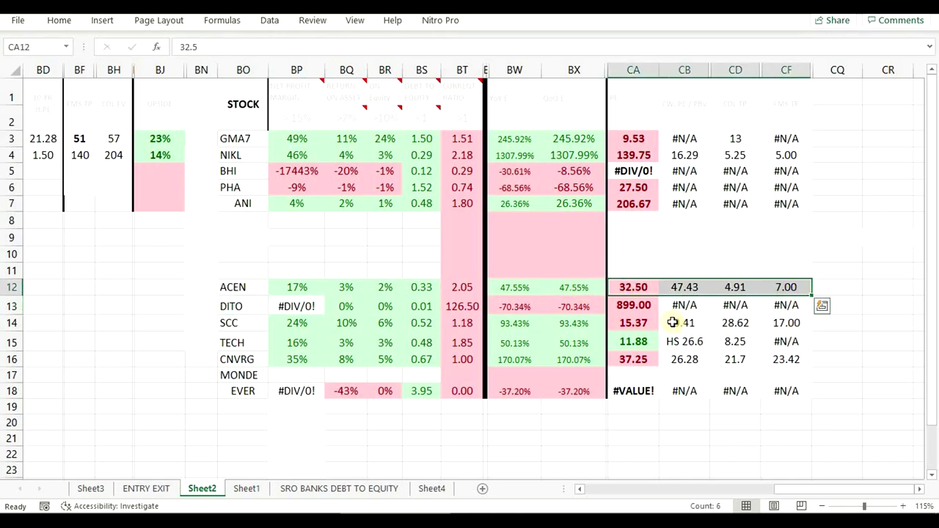
click(640, 307)
click(634, 287)
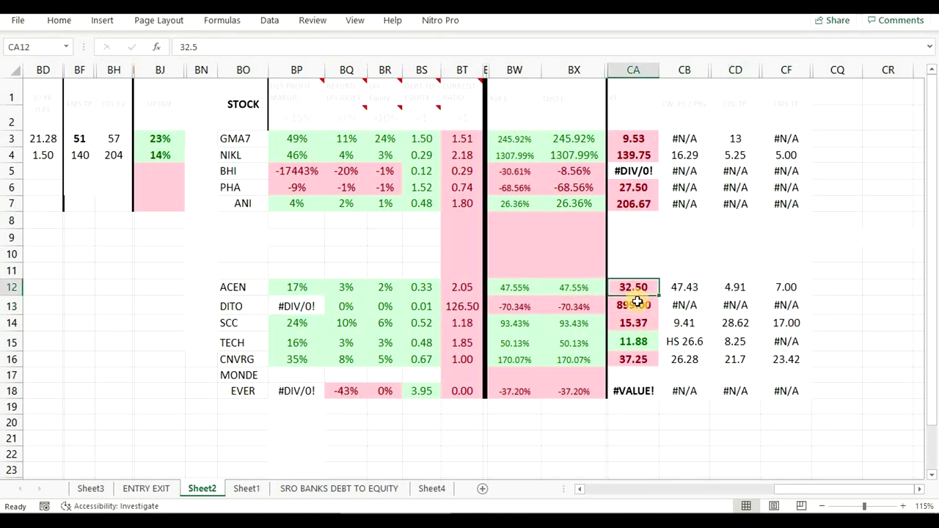
click(690, 291)
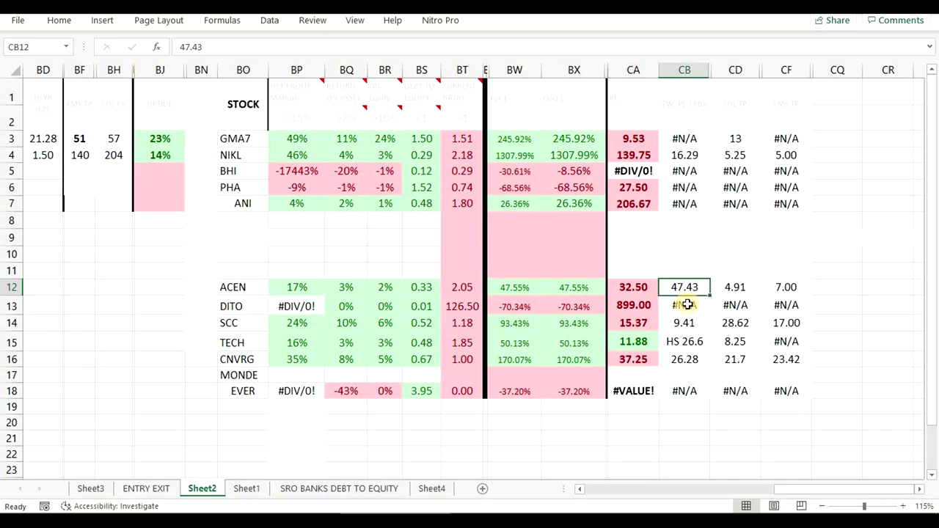
click(645, 306)
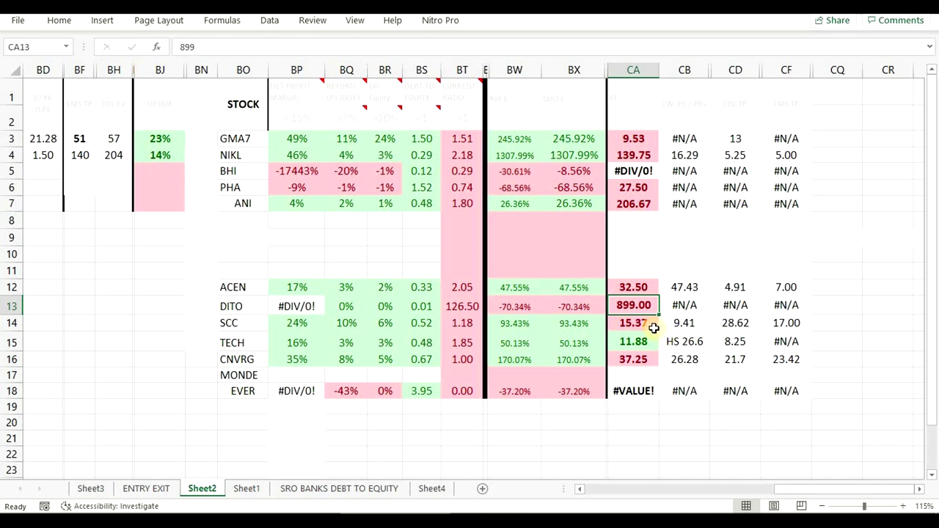
click(855, 321)
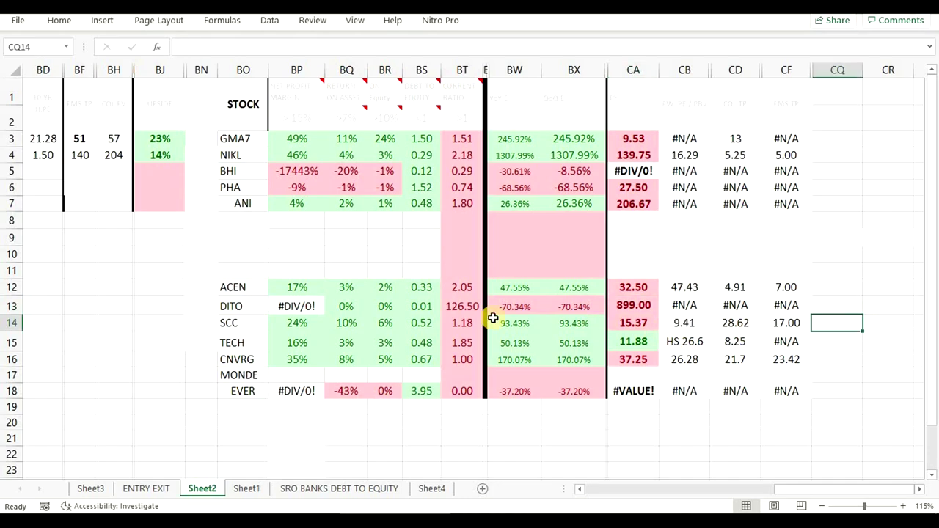
- Examine DITO's value in CA13 and its profit margin, return and debt-to-equity ratios in BP13:BS13
click(230, 307)
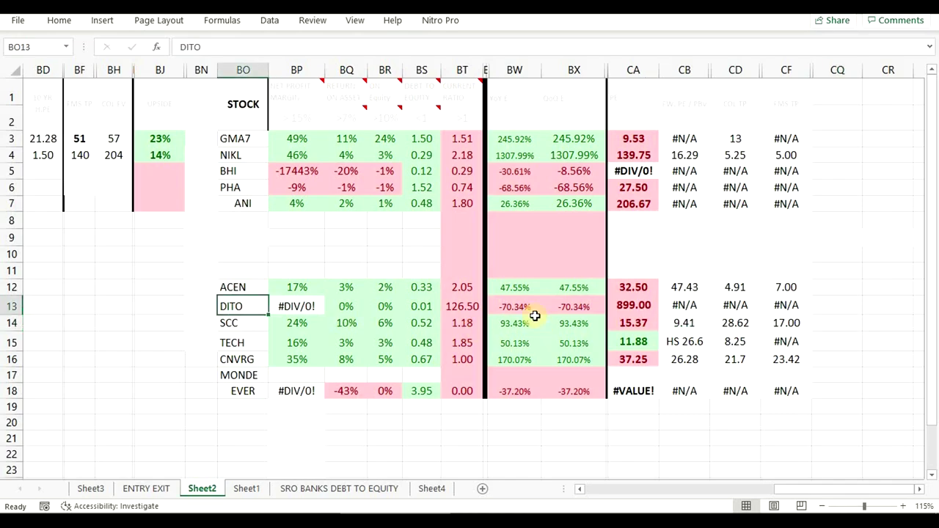
click(635, 306)
drag(293, 307, 411, 307)
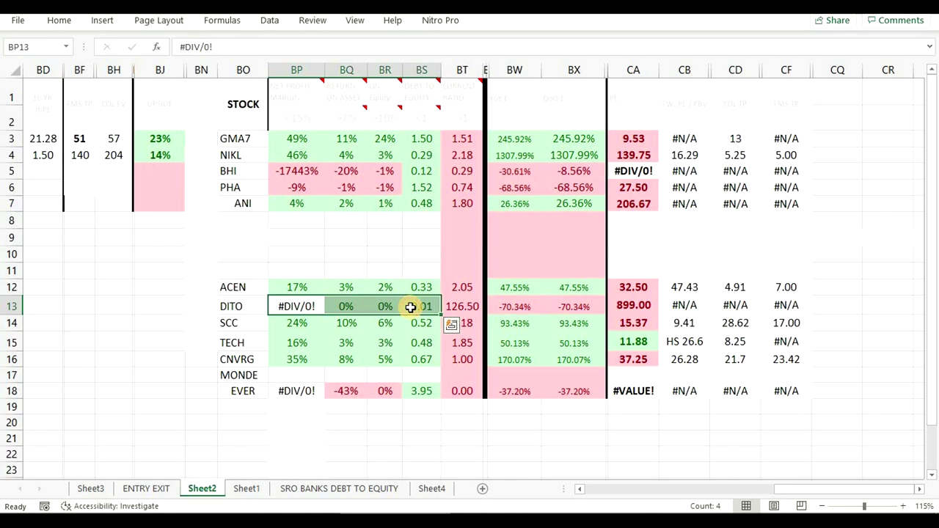
- Switch to InvestaChart, maximize DITO's price pane and brush a rising path from about June 2020 to near 18 in February 2021
key(alt+Tab)
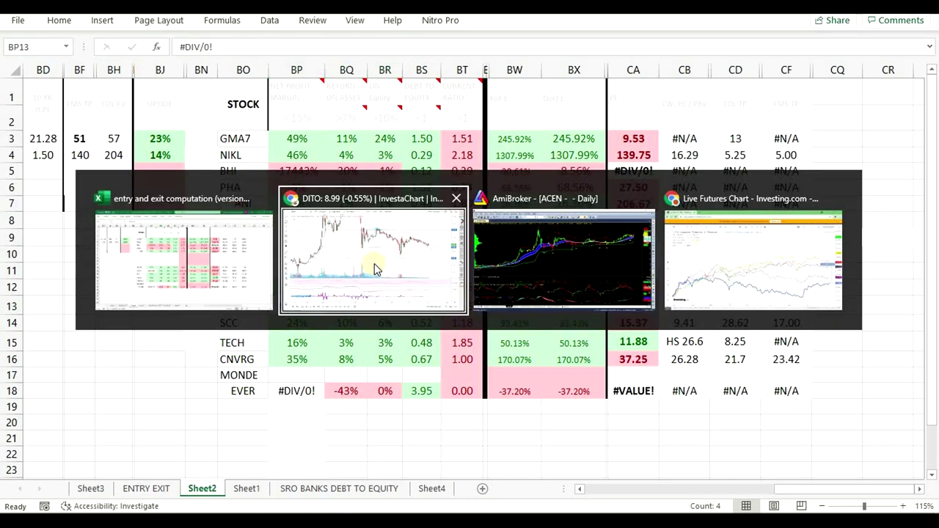
scroll(837, 291, down, 3)
double_click(837, 291)
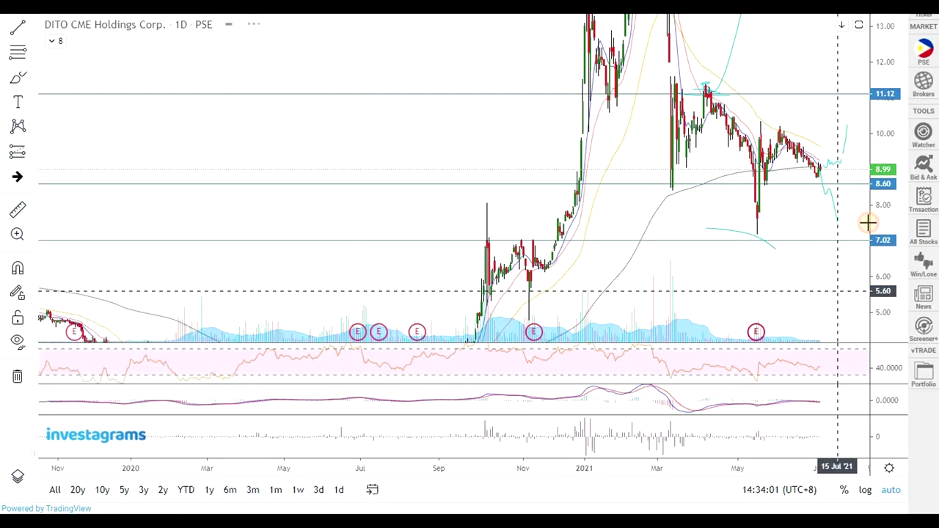
drag(897, 118, 895, 359)
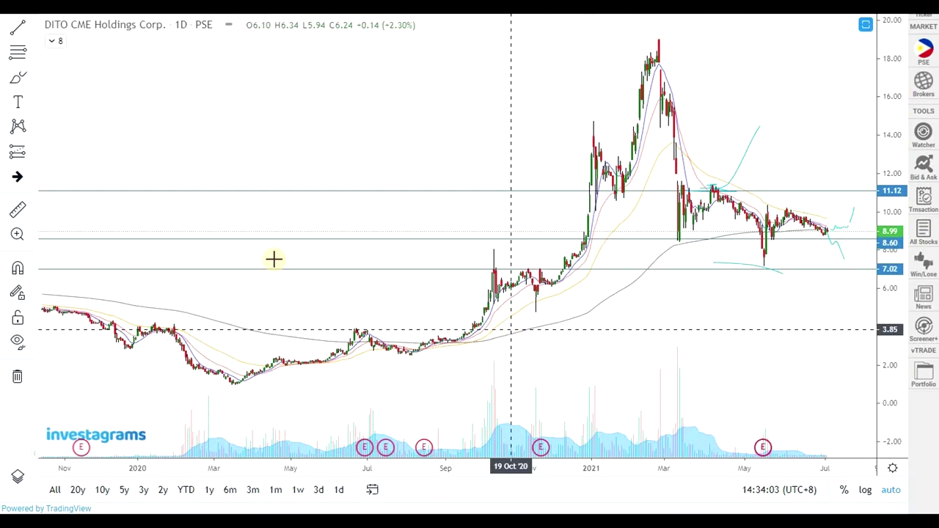
mouse_move(345, 385)
mouse_down()
mouse_move(459, 188)
mouse_move(488, 174)
mouse_move(516, 100)
mouse_up()
drag(510, 132, 642, 55)
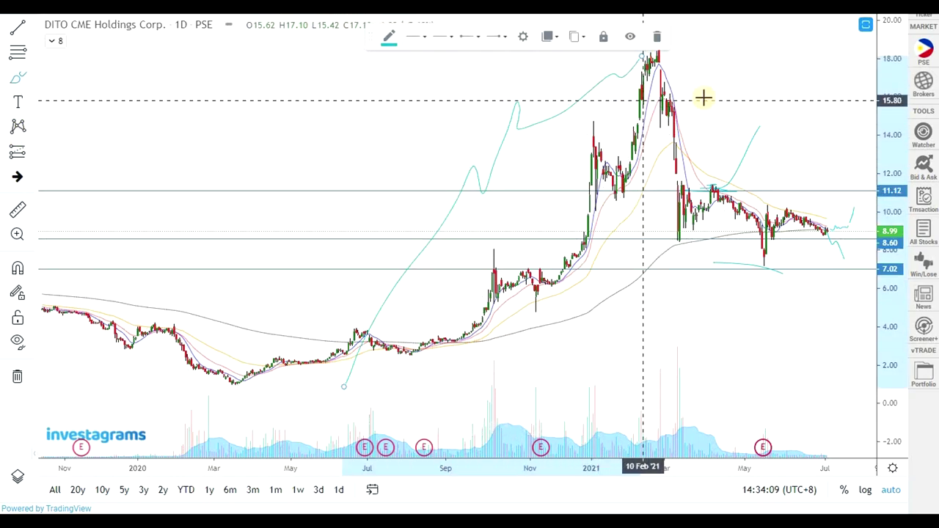
- Switch to the Excel workbook and review DITO's fundamentals across row 13, from column BJ to CQ
key(alt+Tab)
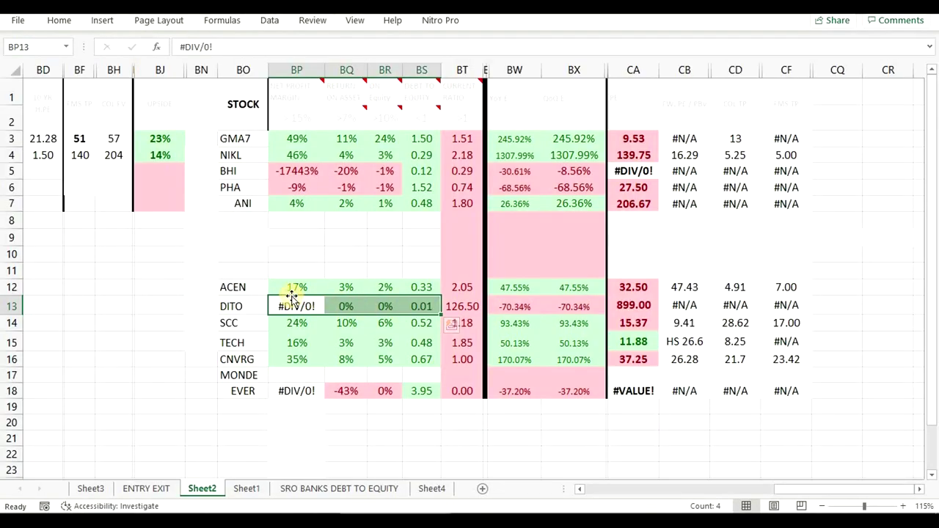
drag(157, 307, 683, 312)
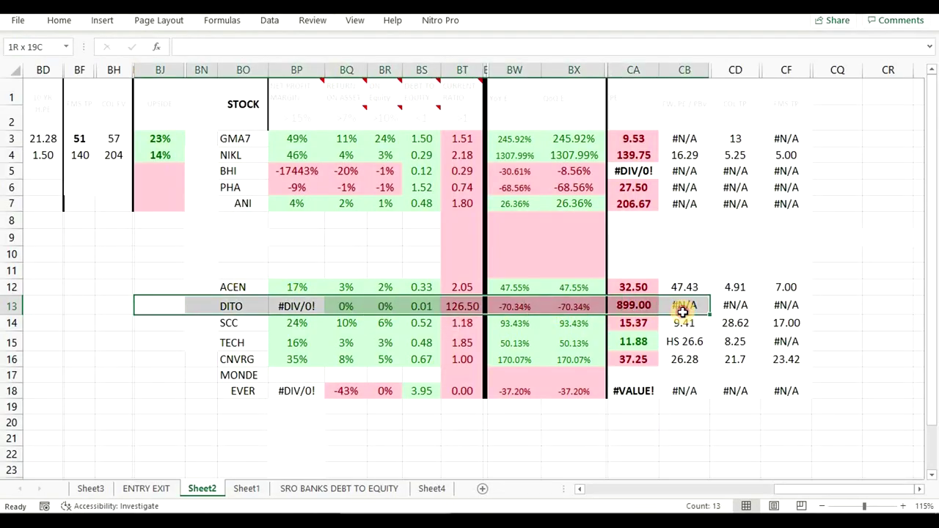
drag(749, 309, 814, 304)
- Return to DITO's chart and brush a declining path from near 18 in March 2021 down past 7.02 to about 6.4
key(alt+Tab)
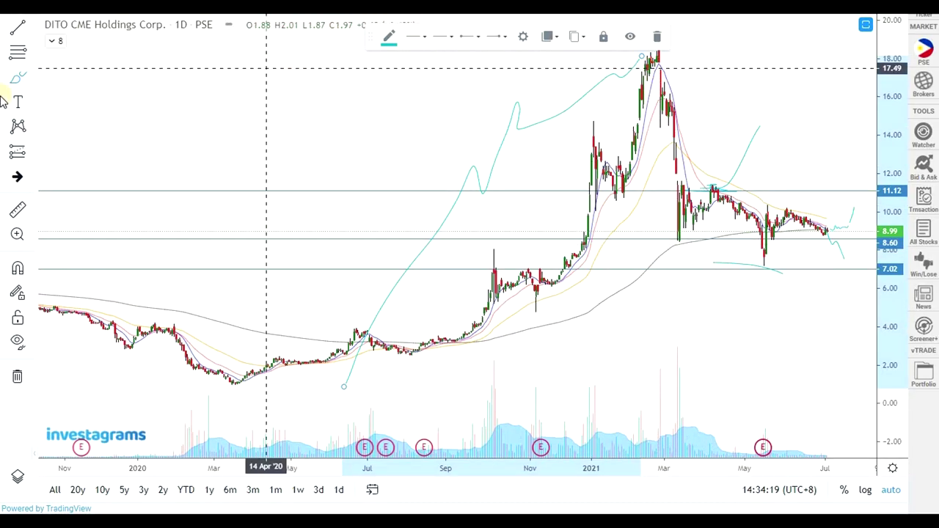
click(22, 78)
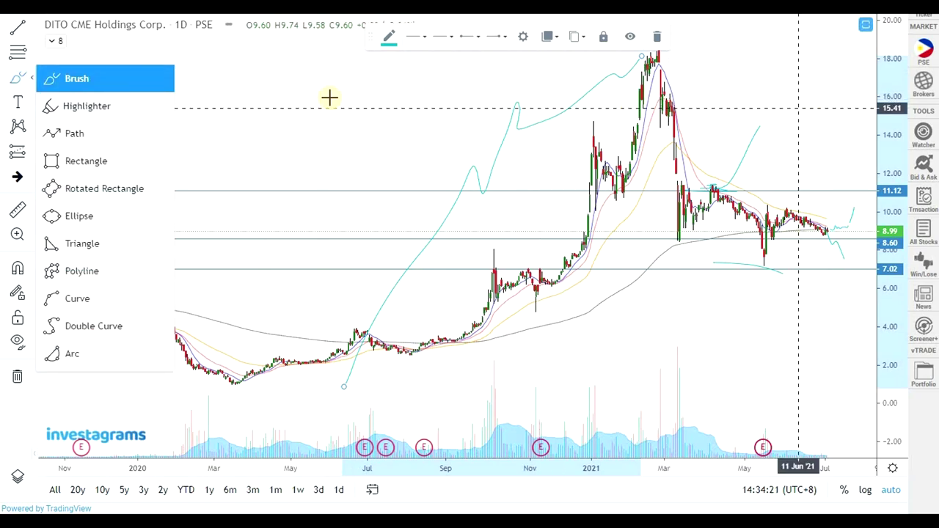
click(94, 77)
mouse_move(683, 59)
mouse_down()
mouse_move(755, 157)
mouse_move(783, 151)
mouse_move(826, 183)
mouse_up()
drag(852, 223, 875, 282)
scroll(832, 337, down, 3)
drag(812, 316, 727, 315)
scroll(806, 320, up, 5)
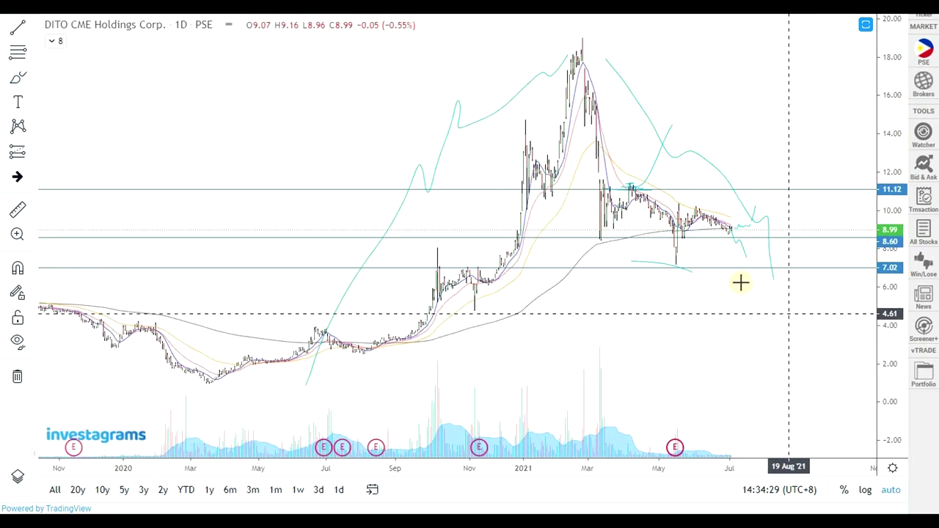
drag(695, 210, 726, 253)
- Review DITO's row from BO13 to CD13 in the Excel workbook and return to its InvestaChart price chart
key(alt+Tab)
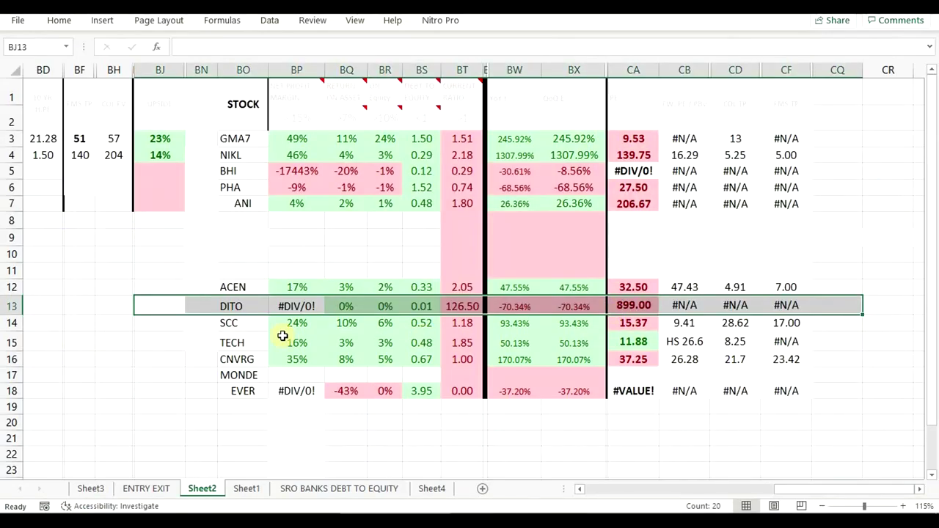
click(297, 306)
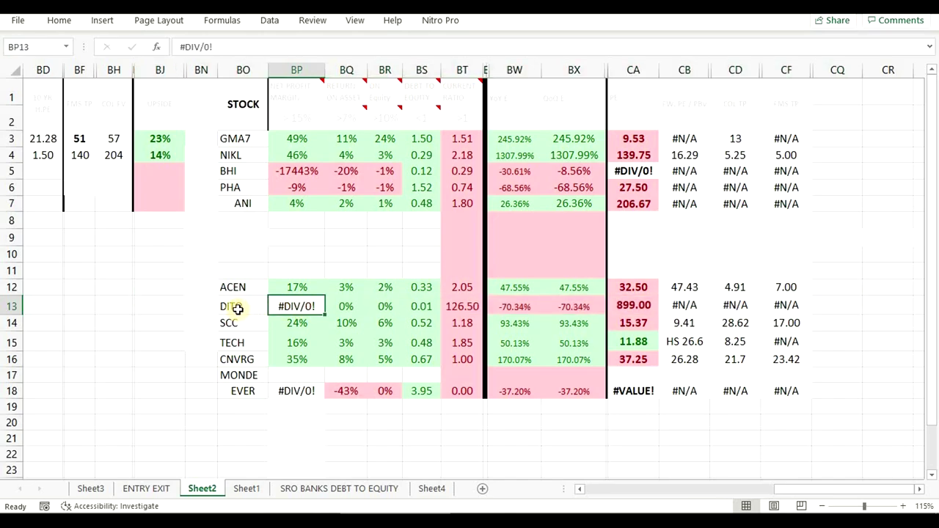
drag(237, 309, 755, 305)
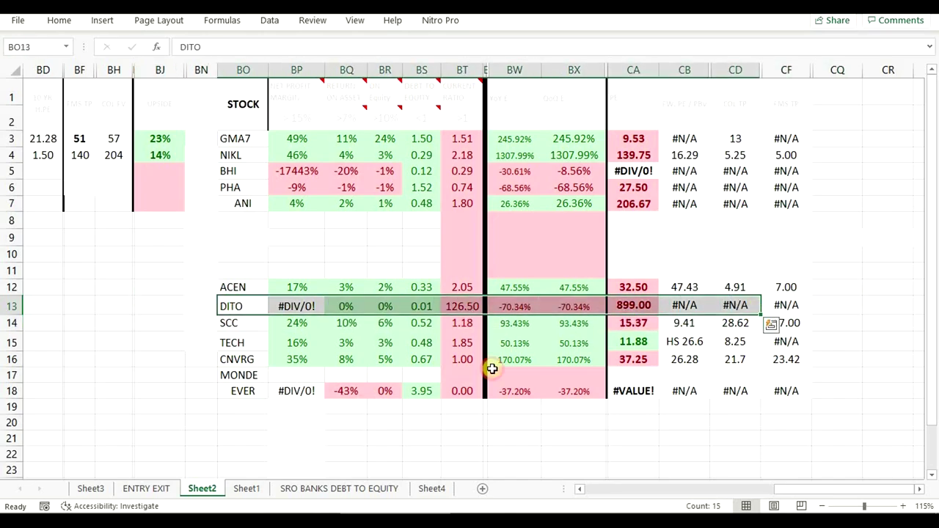
key(alt+Tab)
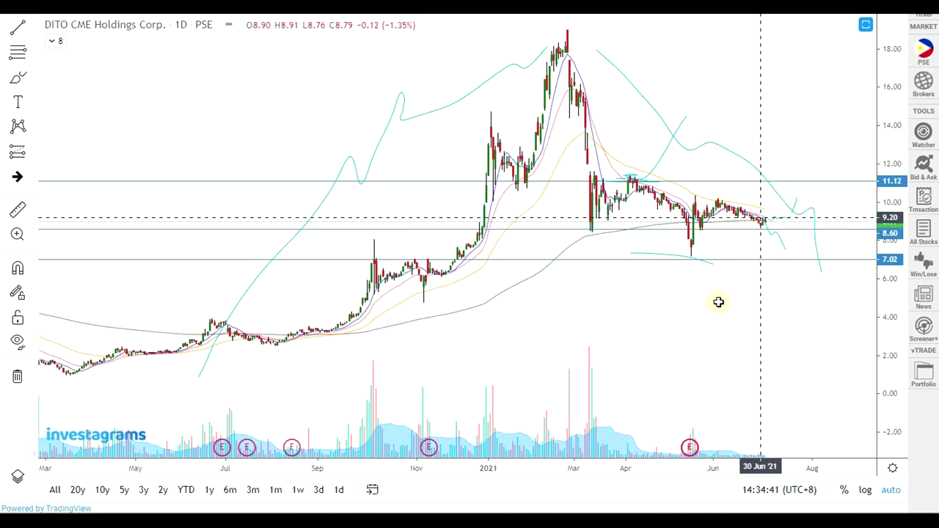
- Switch back to the Excel workbook and examine DITO's percentages in BW13:BX13 and its ratios in BQ13:BT13
key(alt+Tab)
click(573, 438)
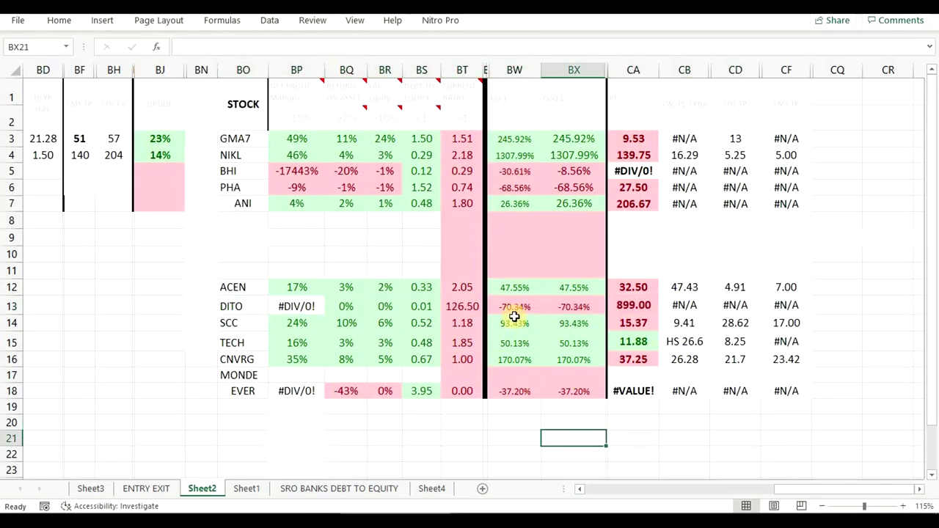
drag(512, 306, 578, 305)
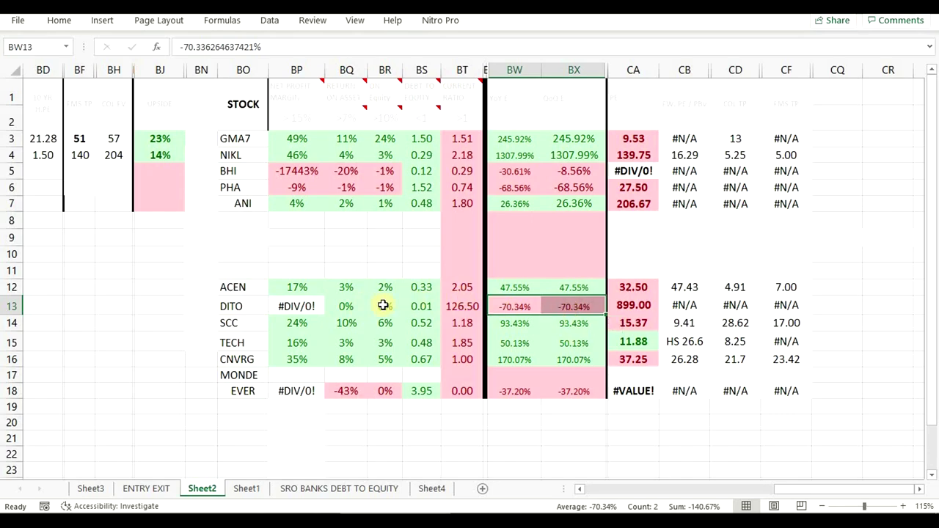
drag(351, 305, 470, 306)
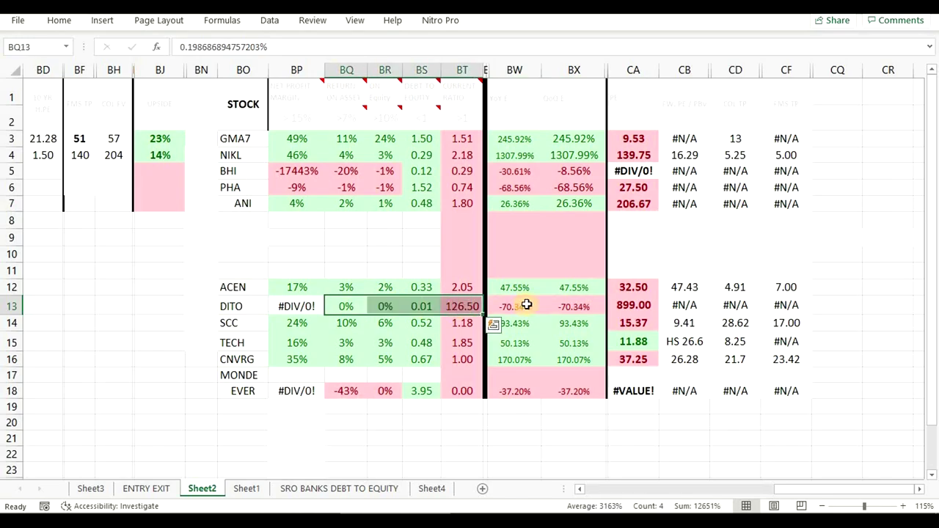
- Switch to DITO's InvestaChart chart and brush a deeper bearish path continuing below the 7.02 line to about 6.4
key(alt+Tab)
key(alt+Tab)
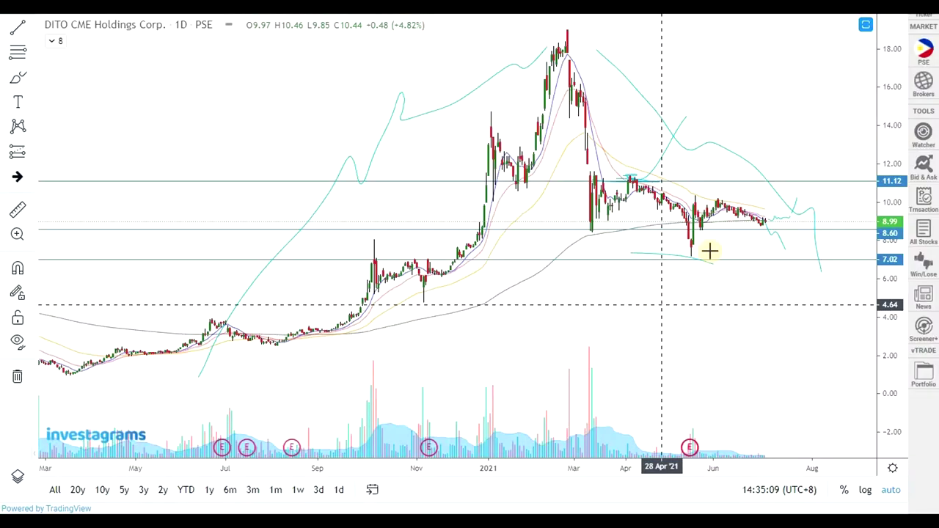
drag(889, 262, 888, 235)
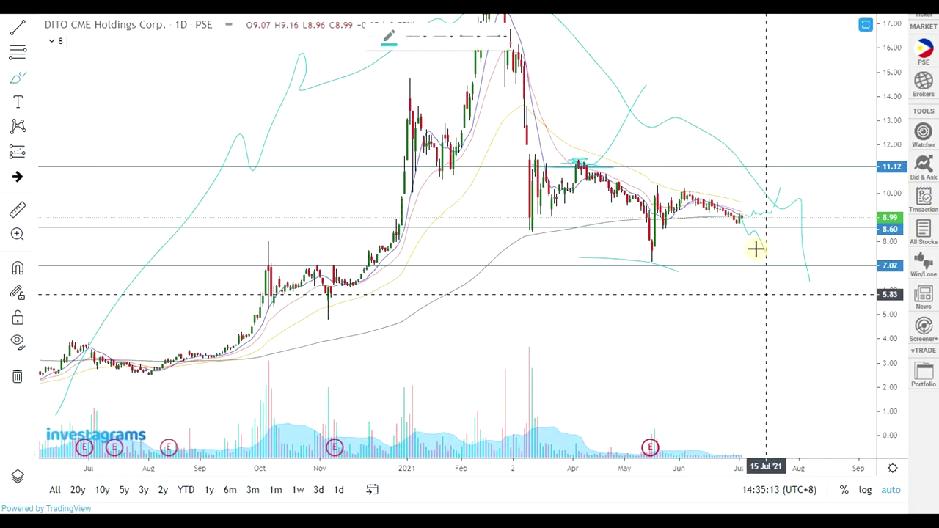
mouse_move(765, 252)
mouse_down()
mouse_move(786, 240)
mouse_move(802, 260)
mouse_up()
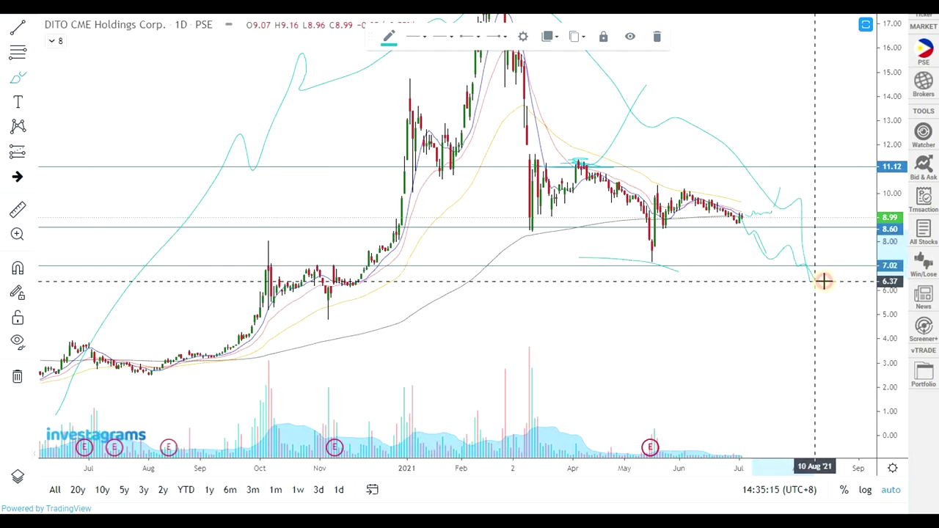
- Review DITO's full row from BO13 to CF13 in the Excel workbook and return to its InvestaChart chart
scroll(830, 293, down, 2)
key(alt+Tab)
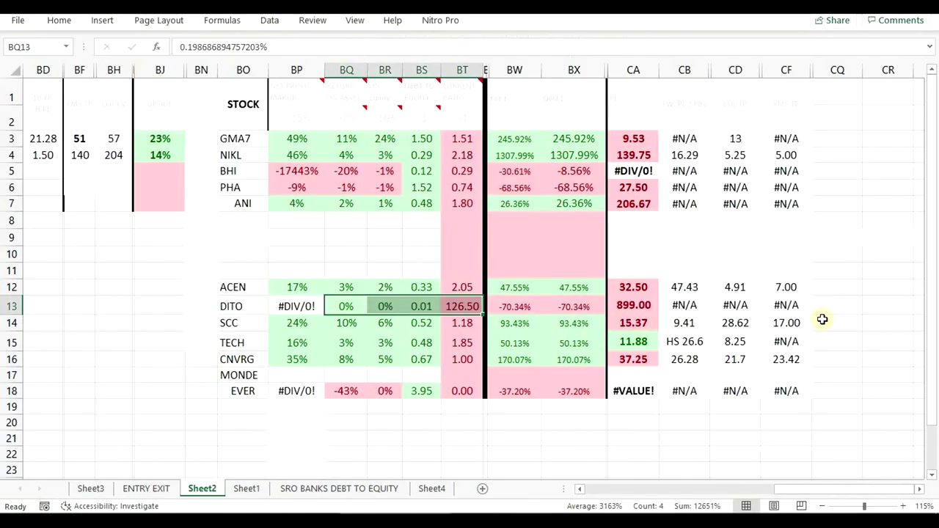
drag(232, 310, 791, 303)
key(alt+Tab)
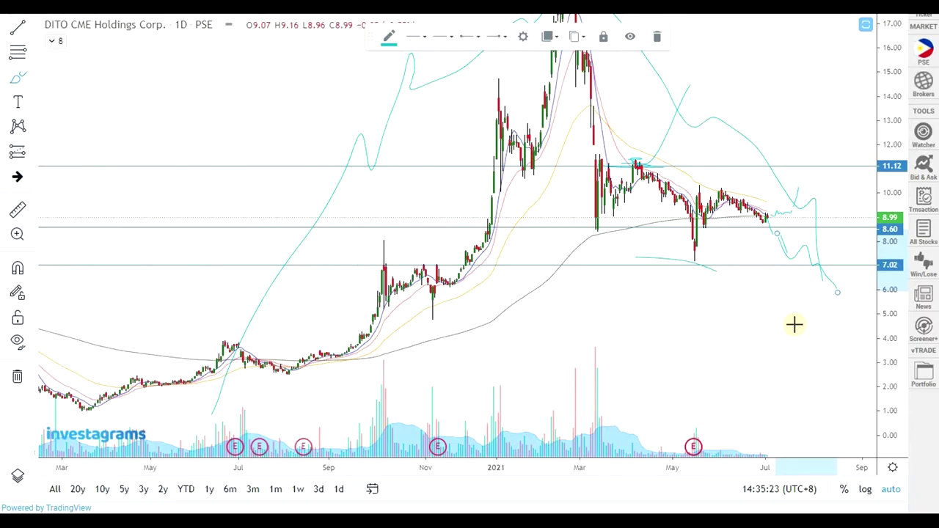
- Draw a nearly horizontal trend line on DITO's chart from the March 2021 low at 8.51 to August 2021 at about 8.56
drag(891, 174, 891, 224)
scroll(839, 292, down, 4)
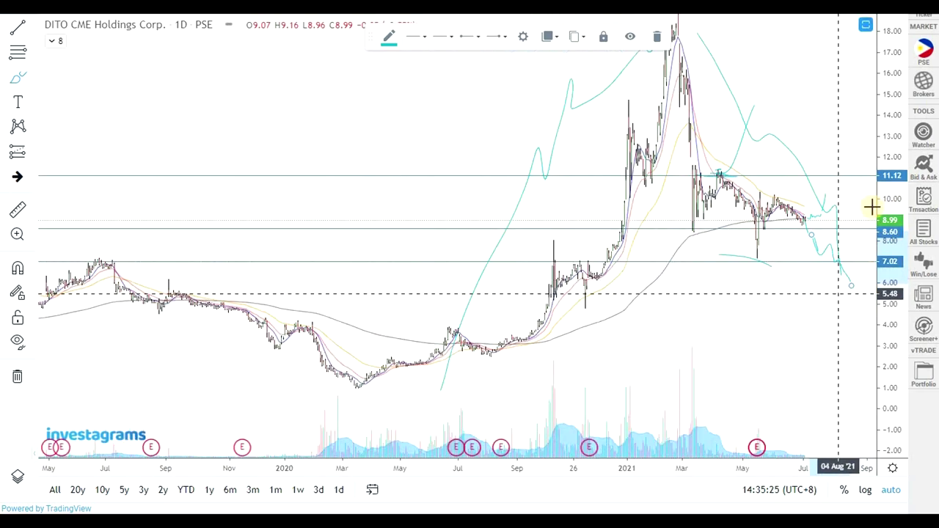
drag(891, 188, 891, 304)
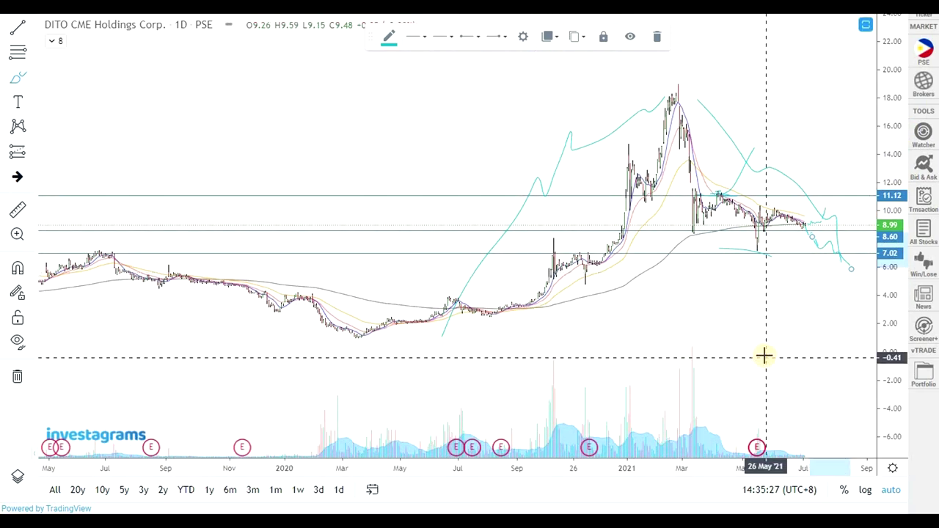
scroll(764, 357, down, 1)
scroll(592, 325, up, 2)
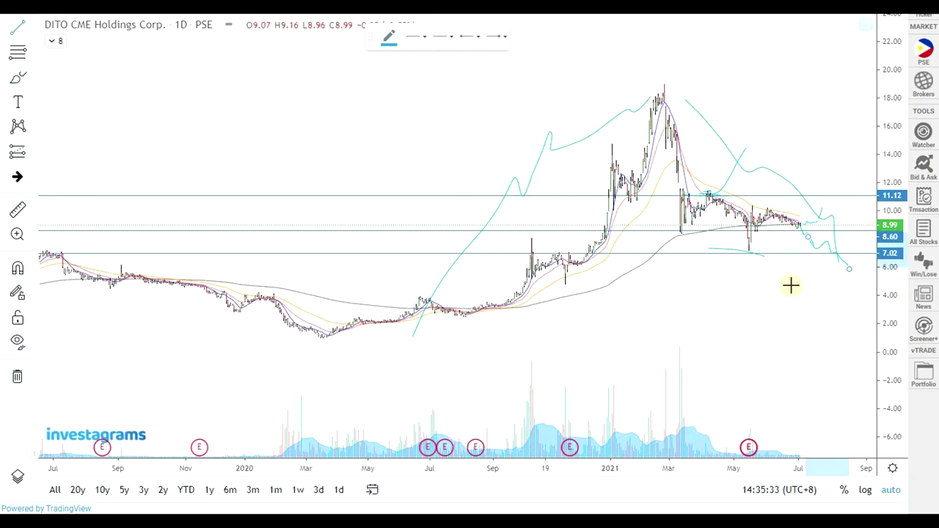
click(676, 232)
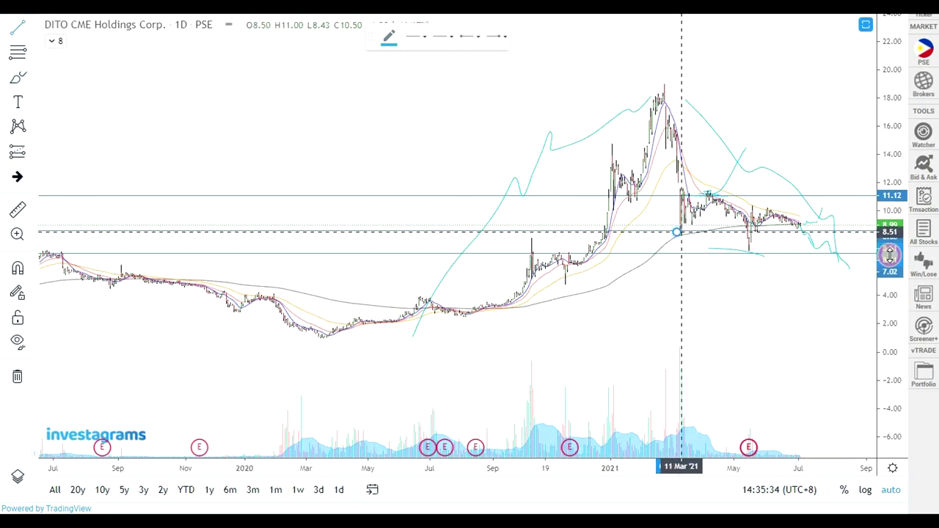
click(841, 231)
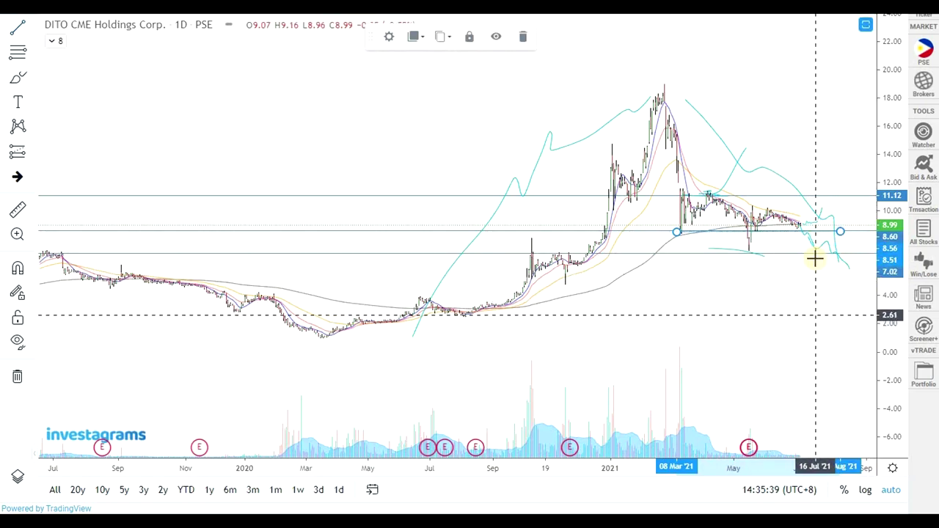
drag(790, 287, 712, 304)
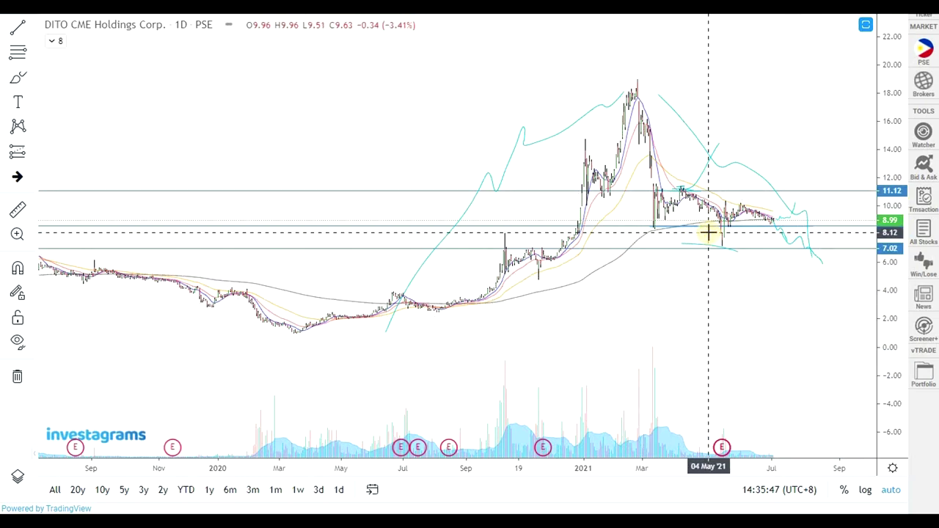
click(834, 336)
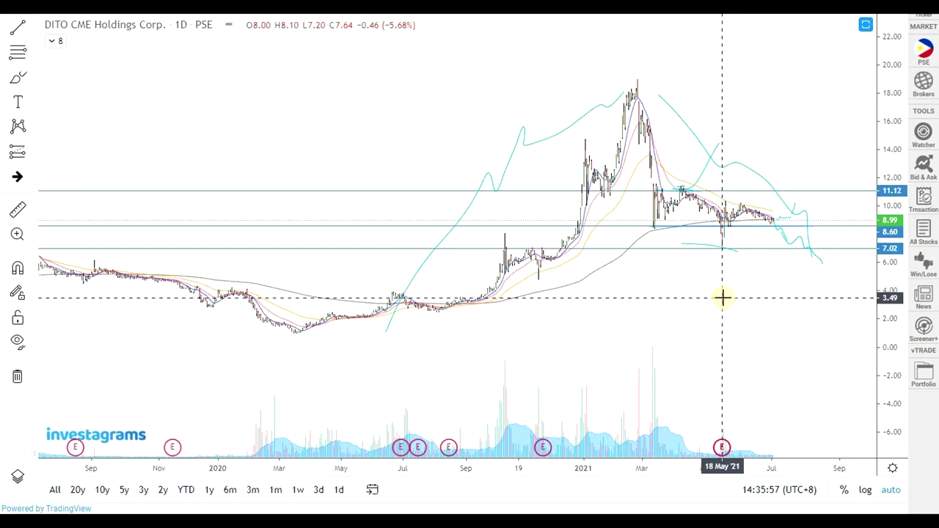
- Examine DITO's price history around its May 2021 low, then switch to Excel and review its ratios in BO13:BT13
scroll(722, 298, up, 3)
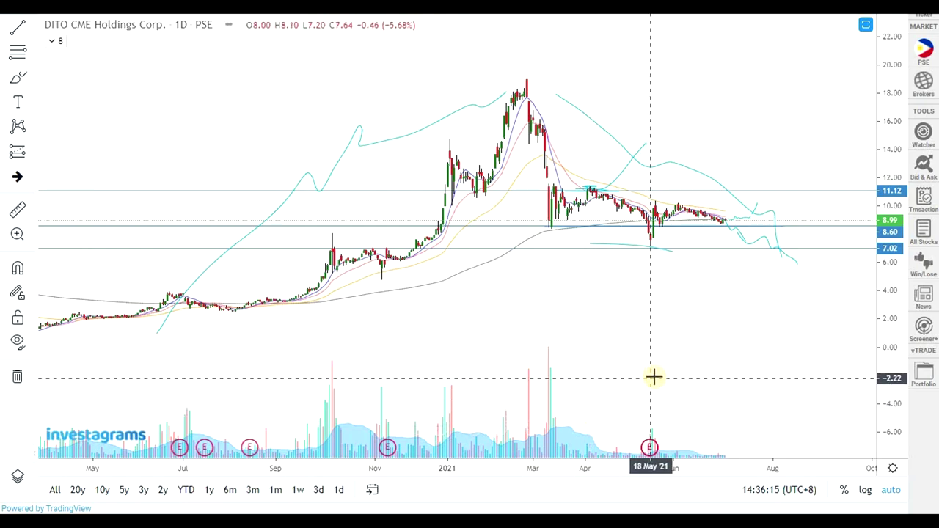
scroll(653, 377, down, 1)
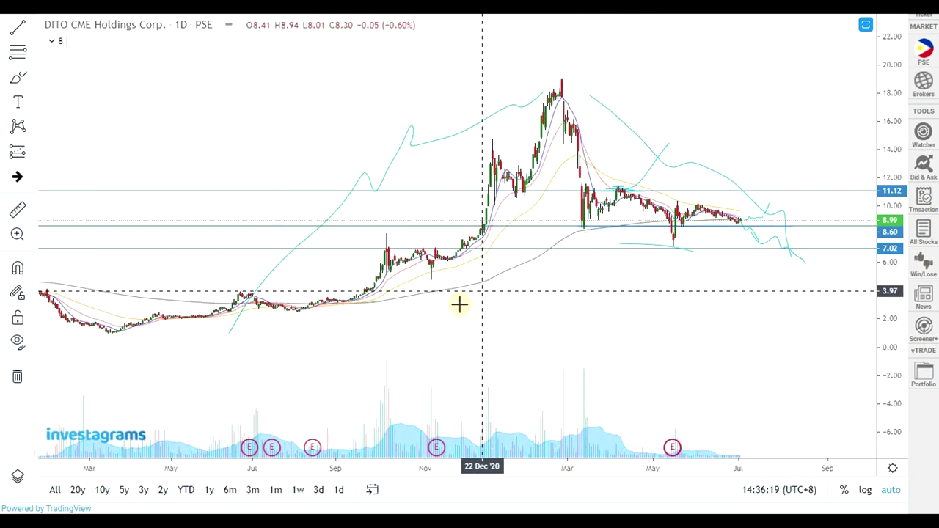
key(alt+Tab)
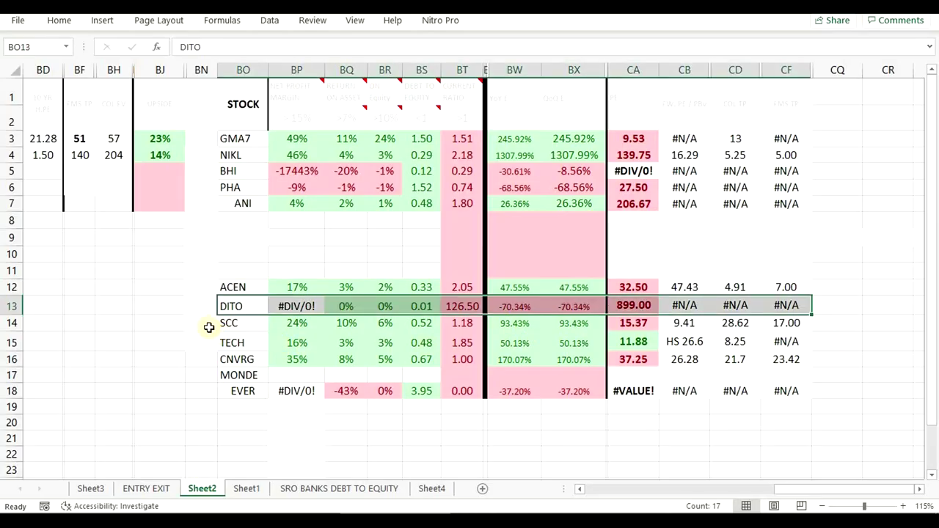
drag(230, 306, 451, 306)
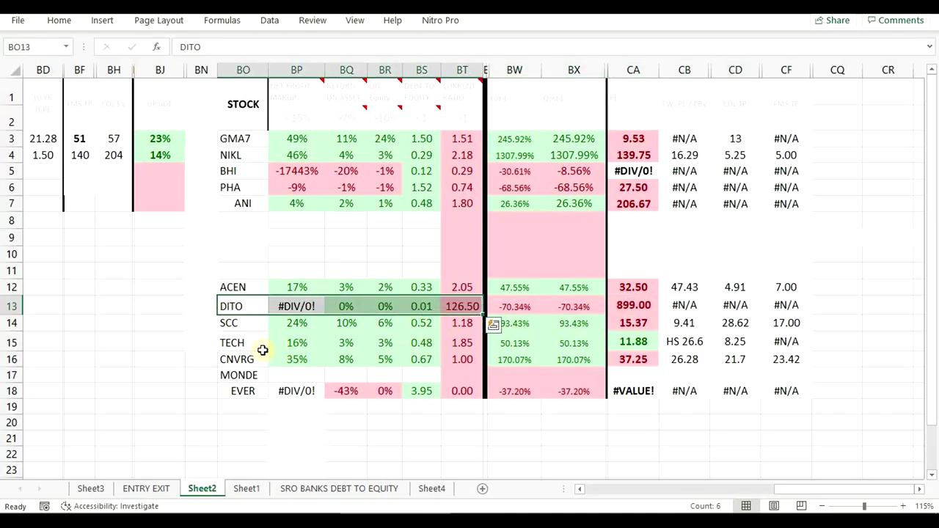
click(236, 325)
- Switch to AmiBroker and load DITO's daily chart
key(alt+Tab)
key(alt+Tab)
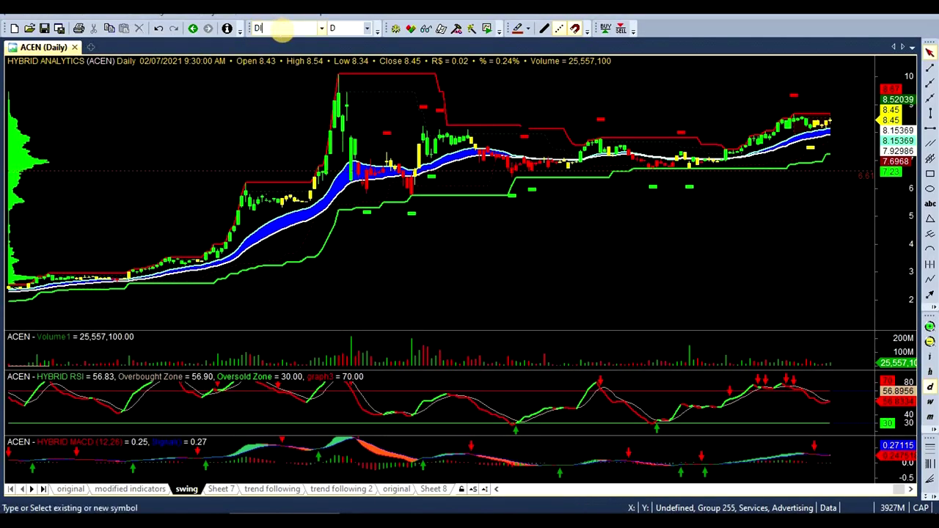
click(283, 31)
text(DITO)
key(Return)
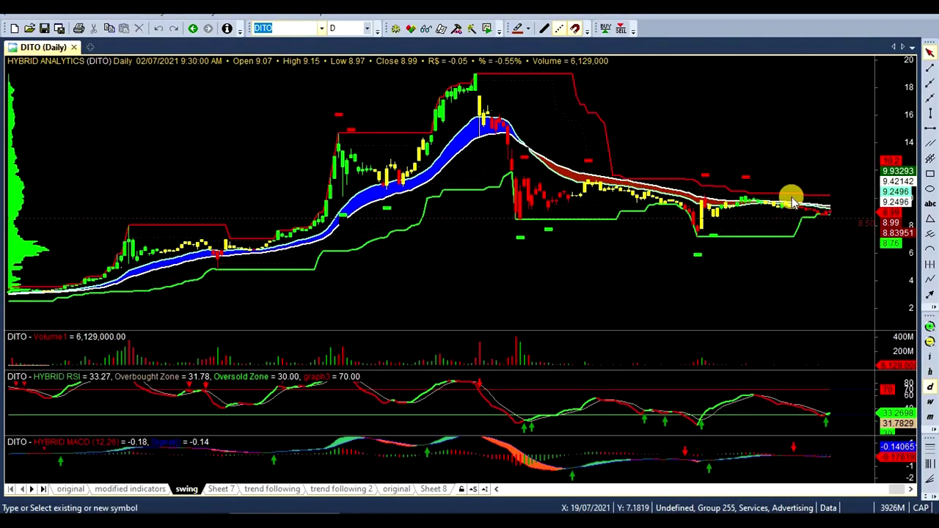
- Examine DITO's recent candles, moving average band and upper and lower channel lines on the swing chart, including late May 2021
click(743, 140)
click(776, 172)
click(748, 176)
click(833, 256)
scroll(809, 238, up, 2)
scroll(838, 276, down, 2)
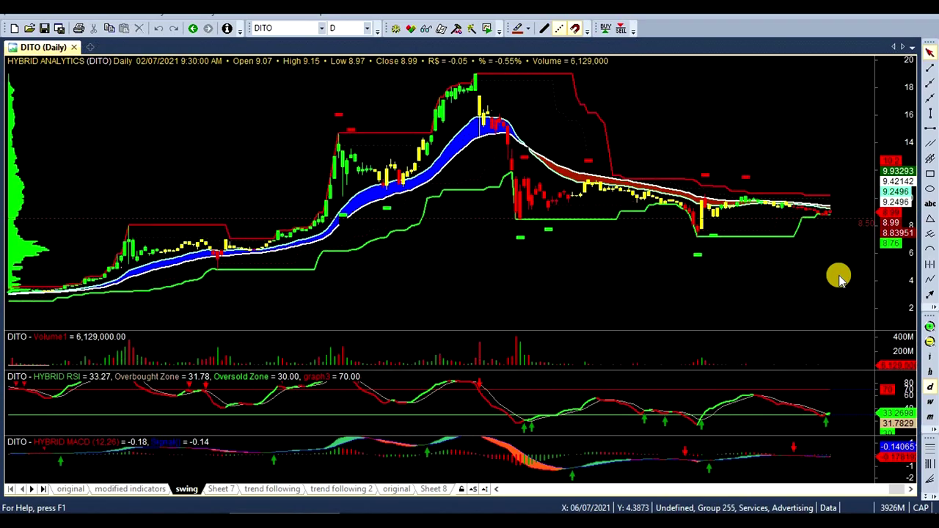
click(716, 242)
scroll(716, 242, up, 4)
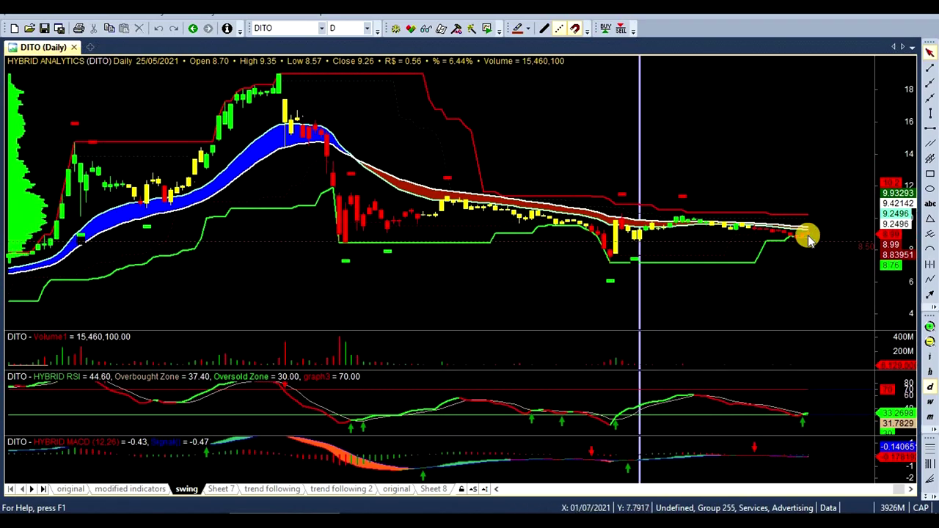
- Inspect DITO's latest Hybrid RSI signal and rescale the Hybrid MACD pane to examine its crossover
click(805, 424)
click(835, 281)
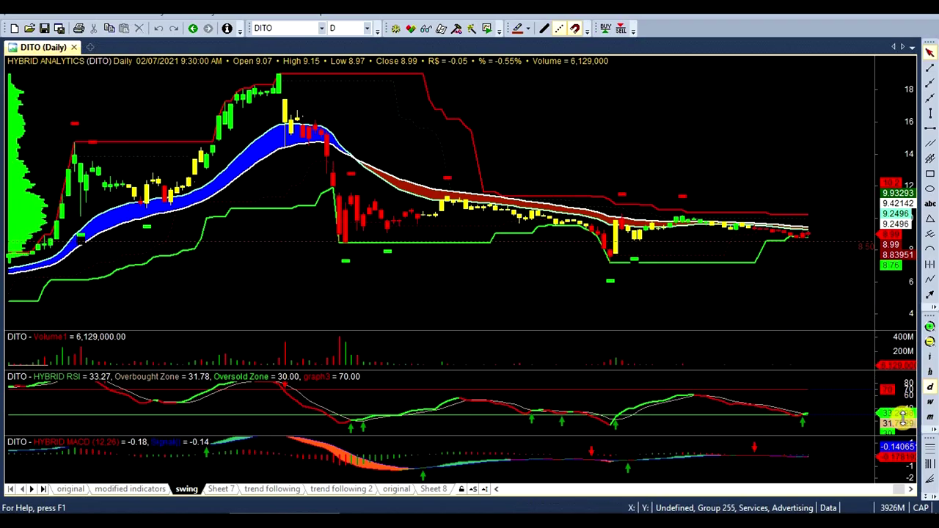
drag(903, 462, 903, 469)
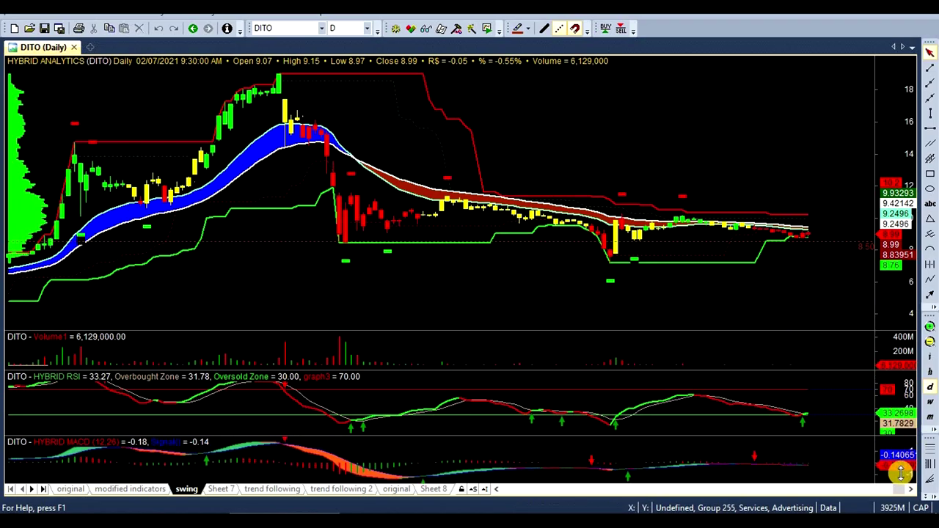
- Switch to DITO's InvestaChart chart, enlarge and rescale the MACD pane to examine its crossovers, and restore the full layout
key(alt+Tab)
click(571, 259)
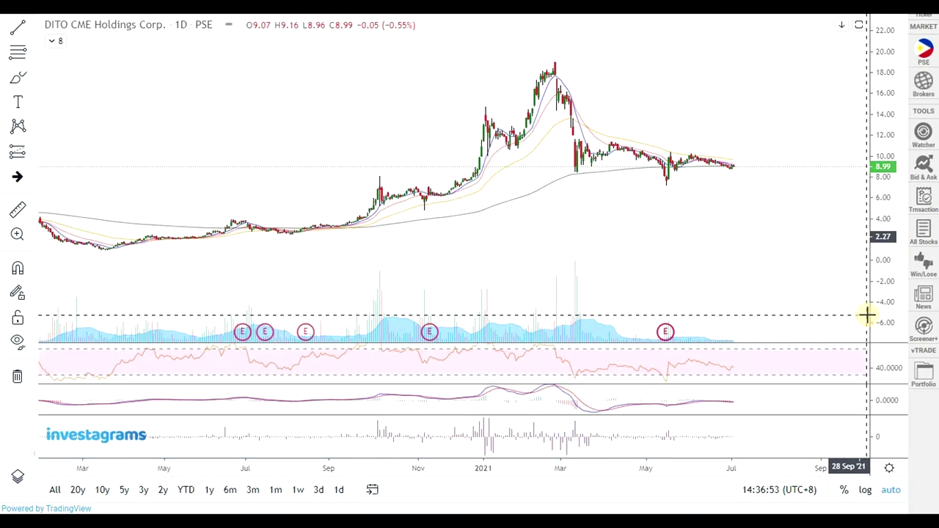
scroll(869, 316, down, 3)
scroll(833, 315, up, 1)
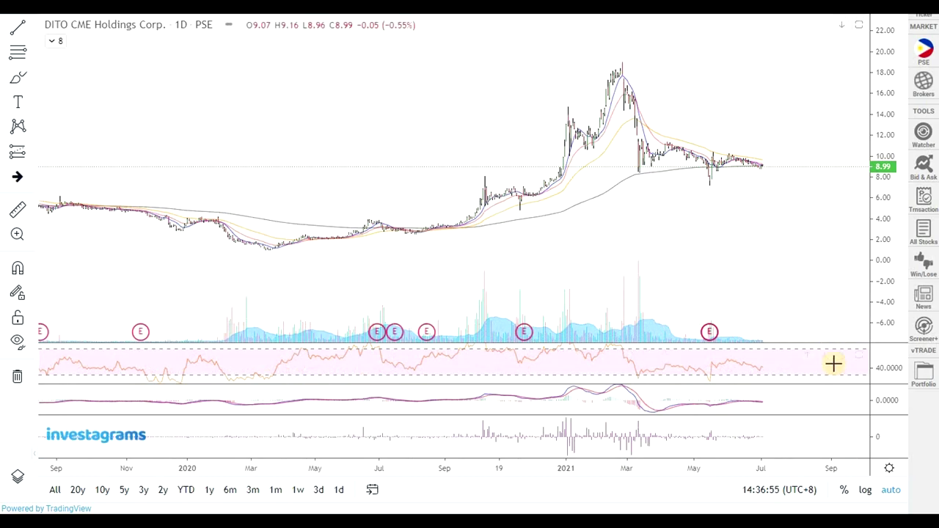
scroll(833, 364, down, 2)
drag(890, 398, 890, 369)
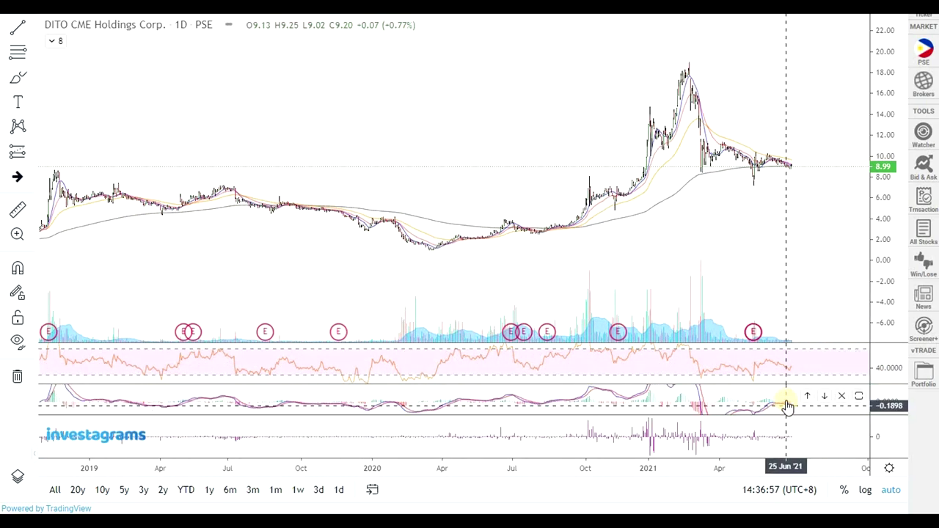
double_click(785, 397)
scroll(844, 271, up, 3)
drag(885, 91, 885, 415)
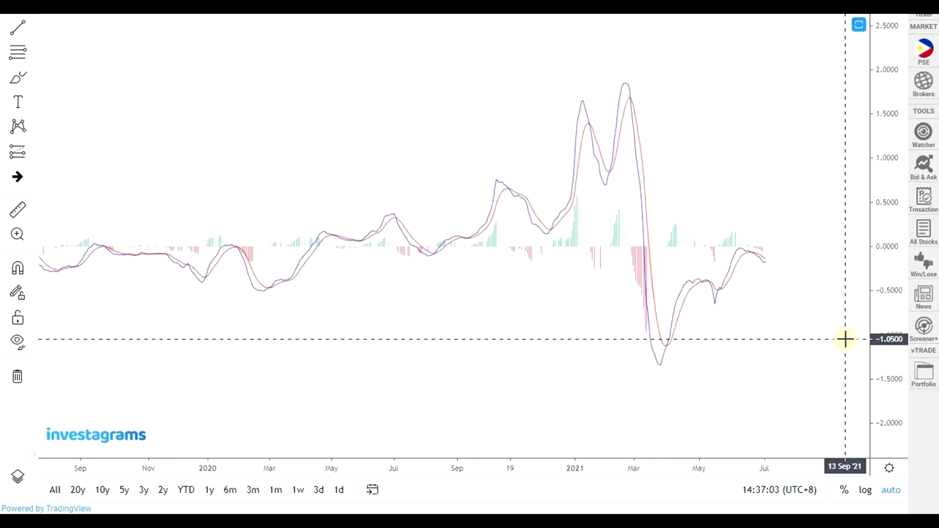
double_click(185, 114)
- Enlarge the lowest histogram pane under DITO's chart to examine its June 2021 bars, and restore the full layout
double_click(779, 444)
scroll(777, 308, up, 6)
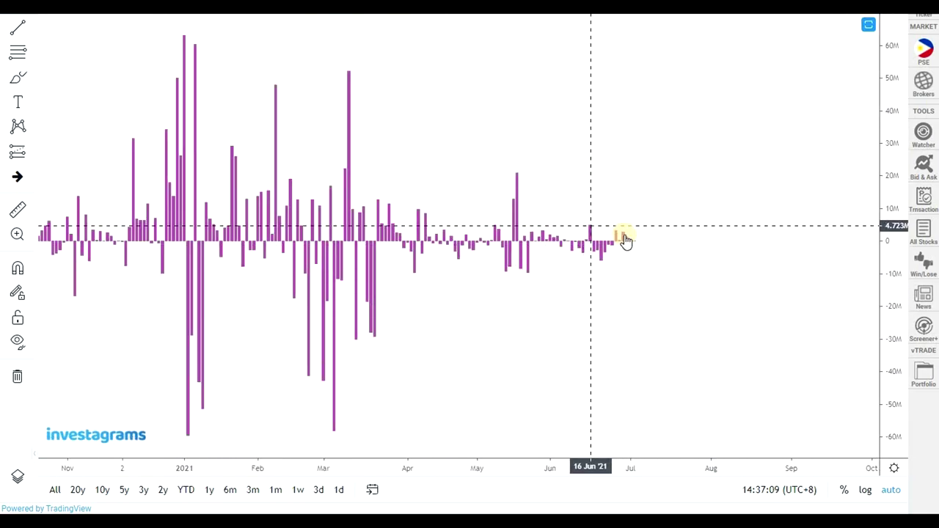
double_click(657, 323)
scroll(736, 249, down, 5)
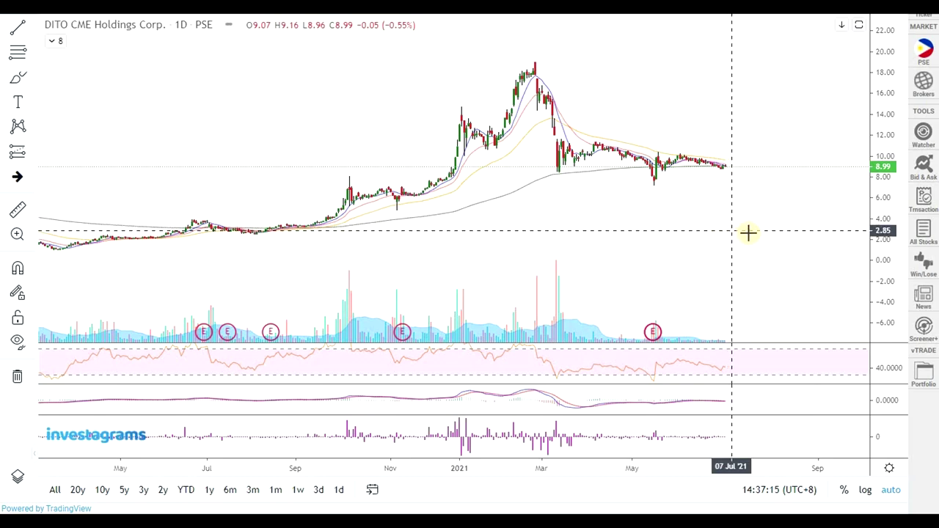
scroll(748, 233, down, 4)
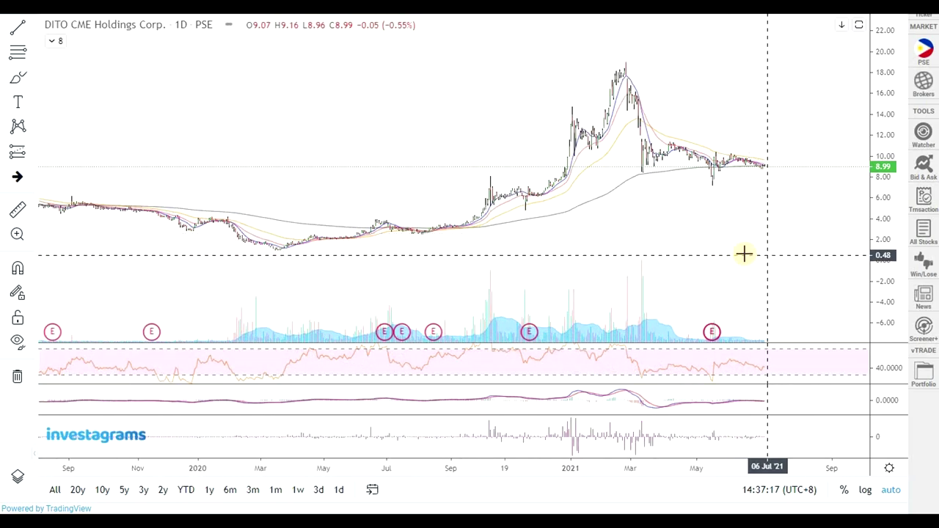
- Select SCC in BO14 of the Excel workbook, then switch to InvestaChart and load the SCC chart
key(alt+Tab)
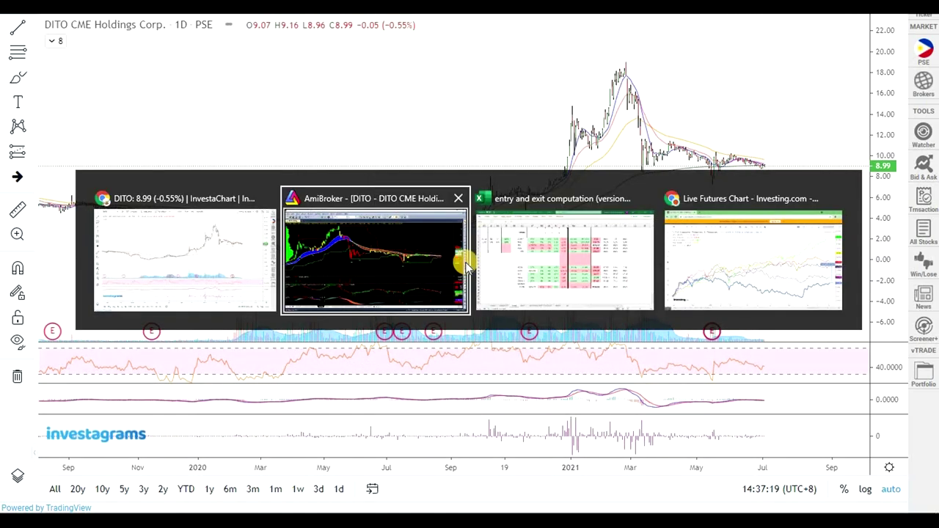
click(579, 259)
click(237, 324)
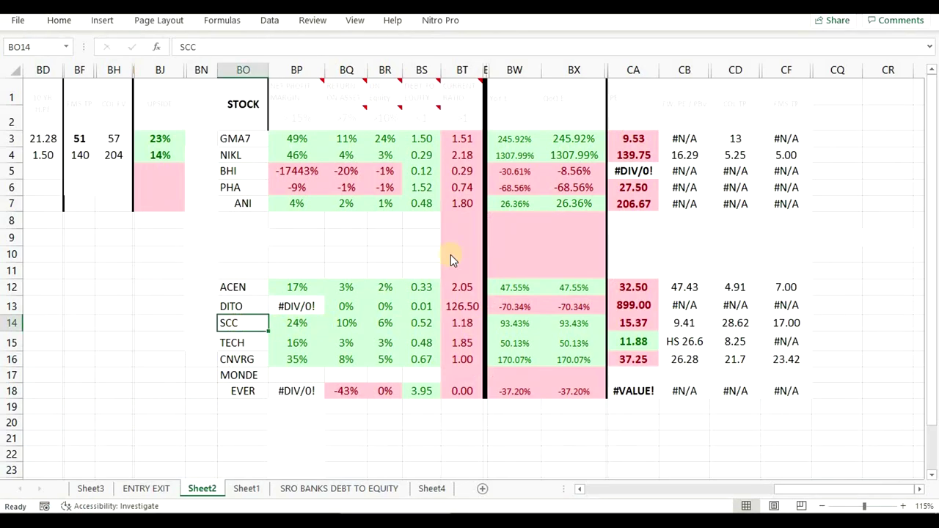
key(alt+Tab)
click(361, 185)
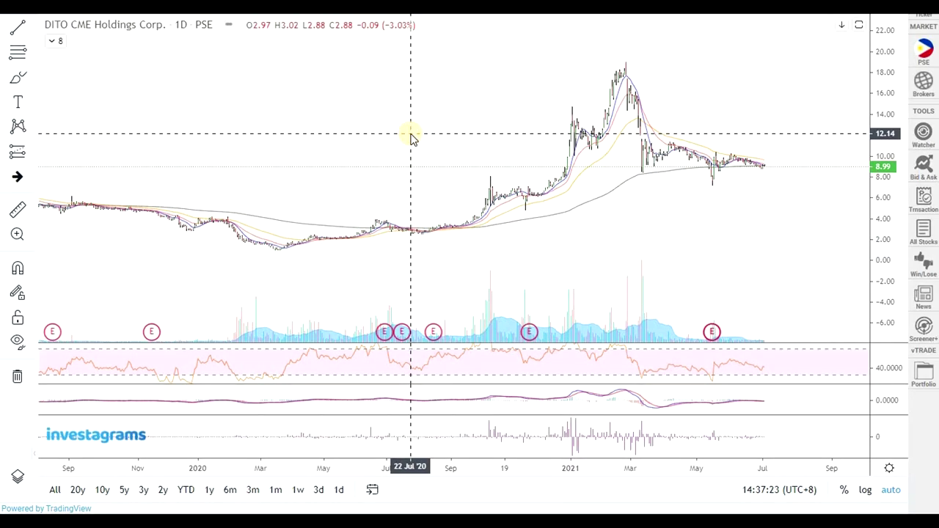
text(SCC)
key(Return)
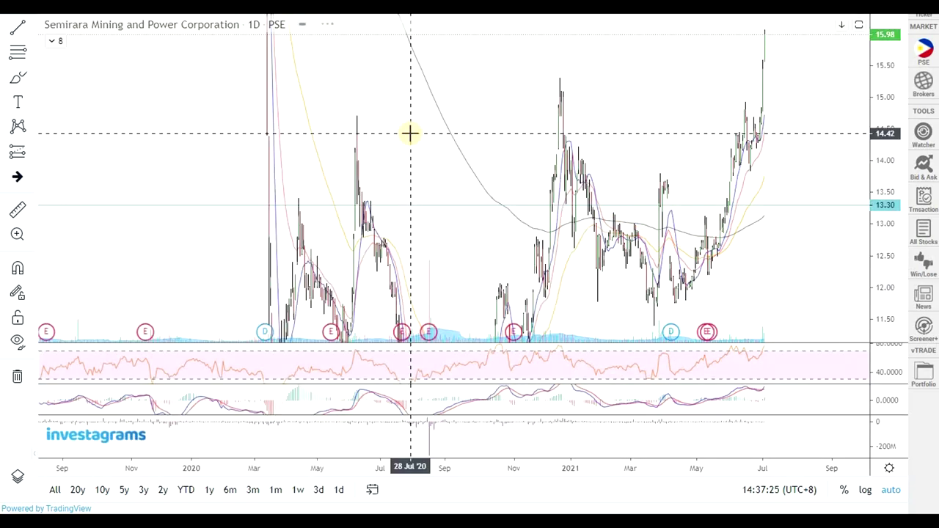
- Place horizontal lines at 14.65 and 15.32 on SCC's chart at its June 2020 and December 2020 highs
drag(895, 194, 898, 310)
scroll(824, 285, up, 2)
scroll(806, 281, down, 2)
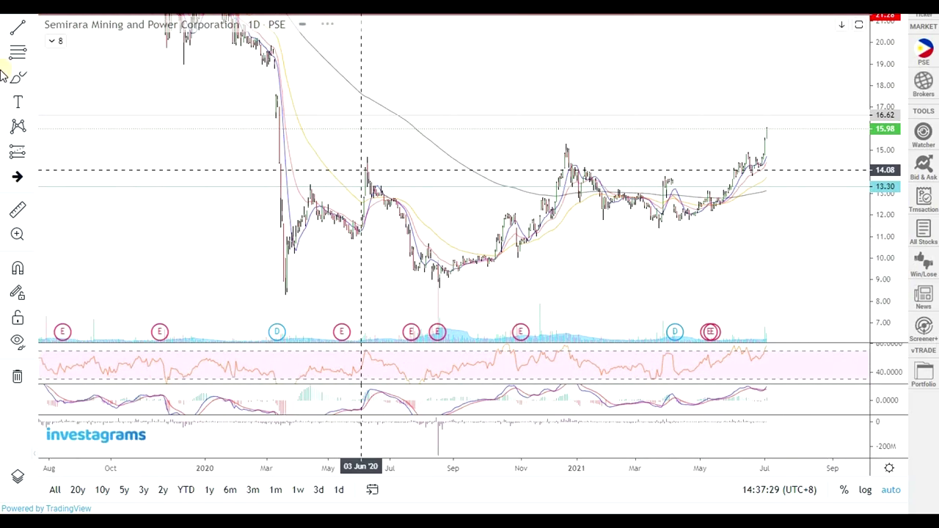
click(31, 31)
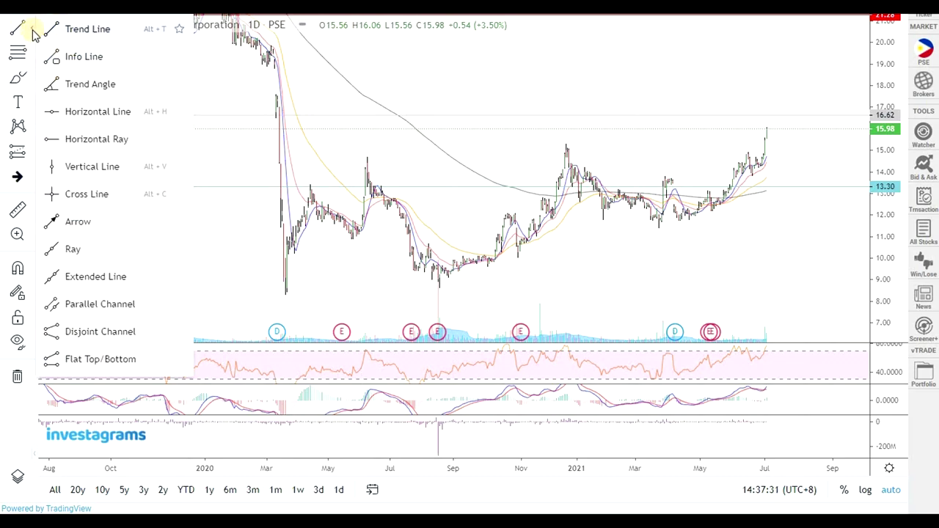
click(136, 137)
click(423, 158)
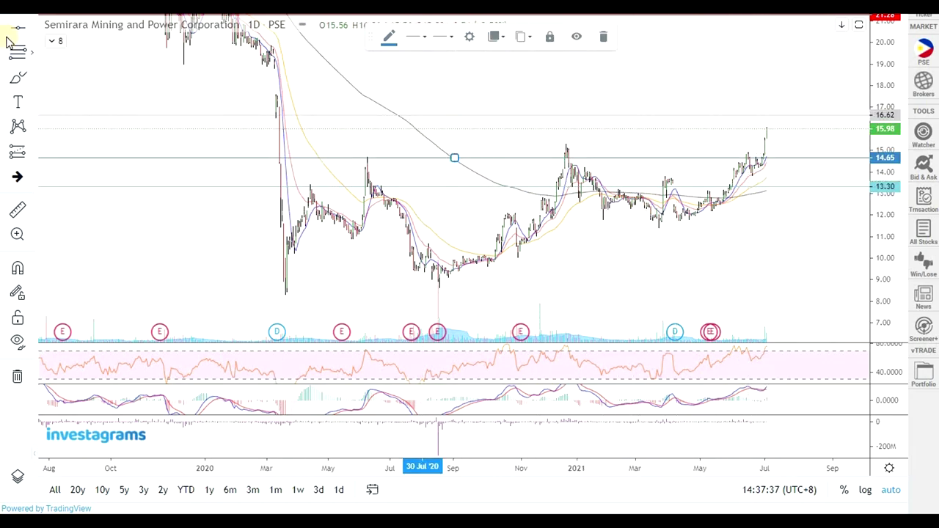
click(599, 144)
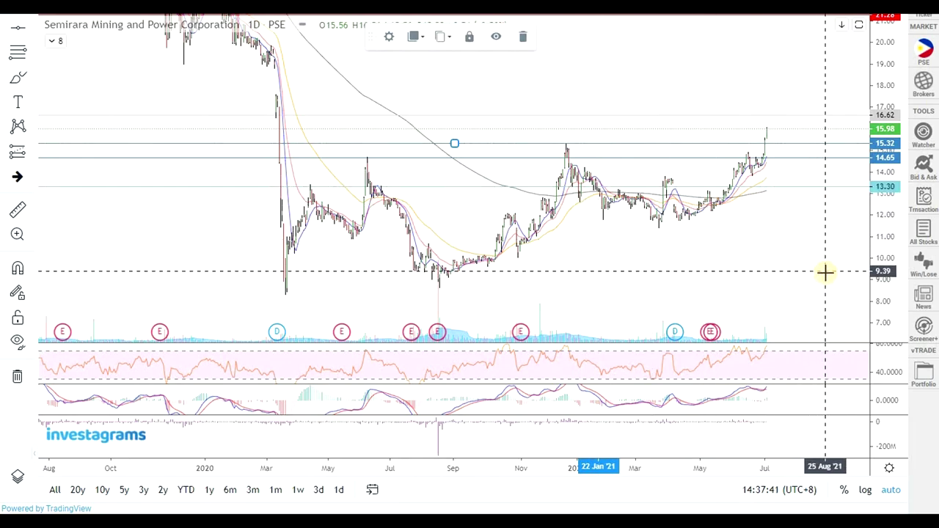
scroll(824, 272, up, 2)
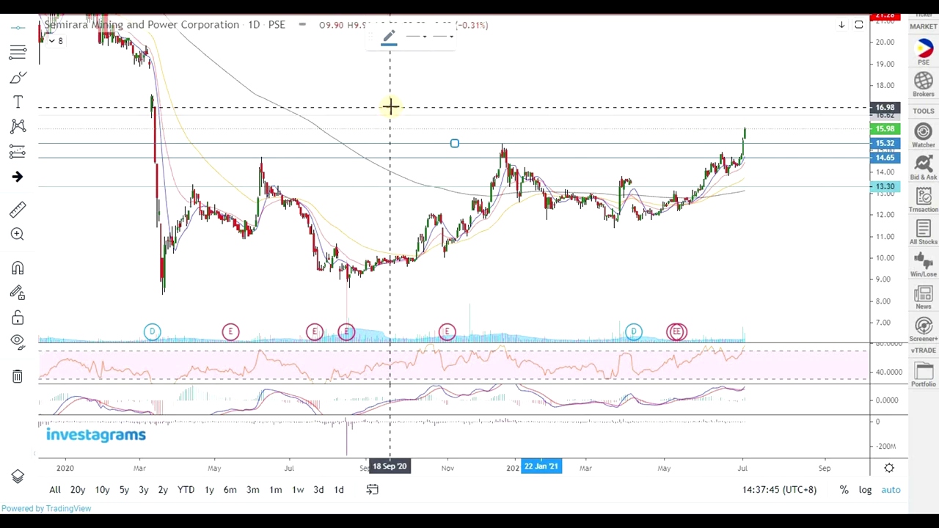
- Place horizontal lines at 17.56 and 19.02 on SCC's chart, at the two edges of its March 2020 price gap
click(369, 94)
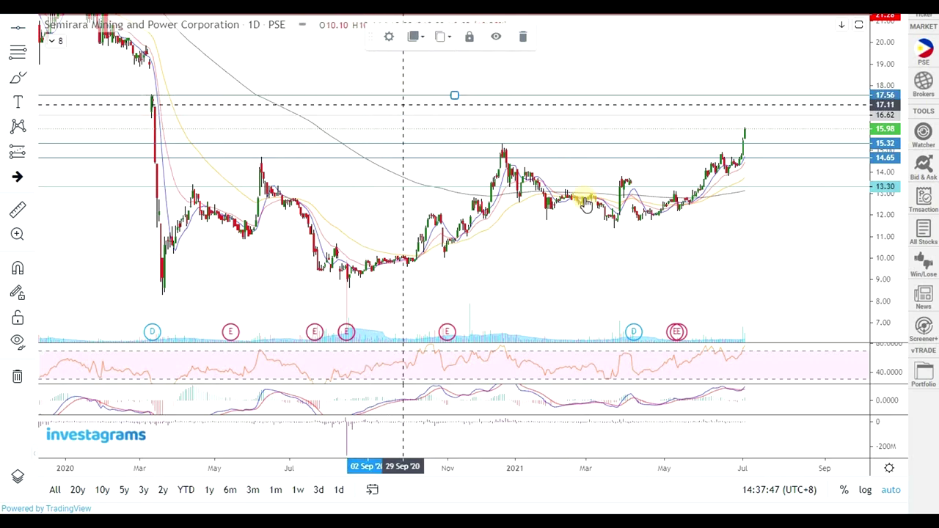
drag(887, 218, 886, 259)
drag(793, 254, 799, 270)
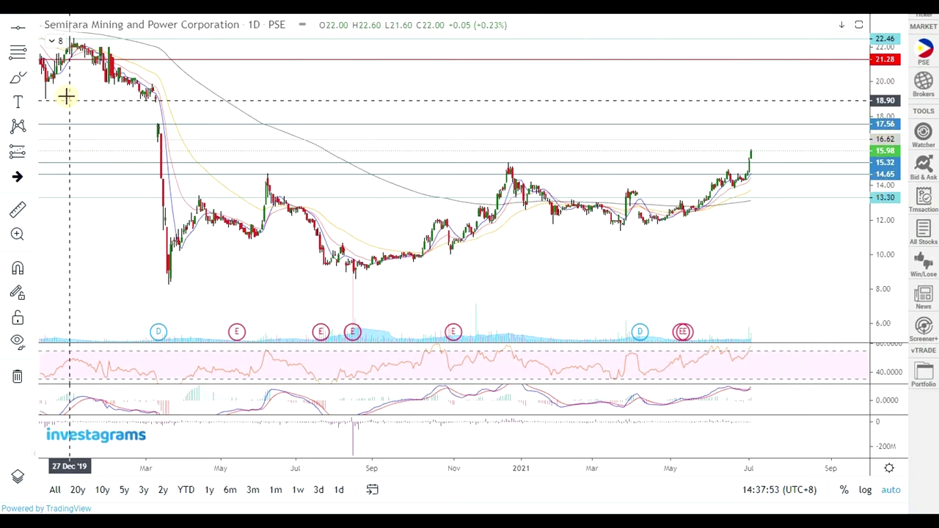
click(213, 98)
scroll(405, 235, down, 3)
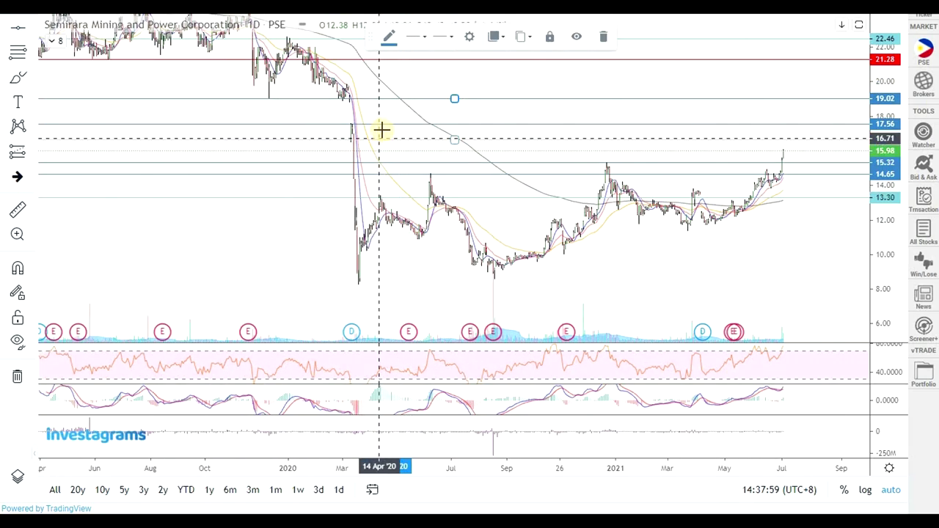
- Examine SCC's mid-2021 breakout candles and volume against the horizontal lines, comparing them with the 2020 price history
scroll(580, 280, up, 2)
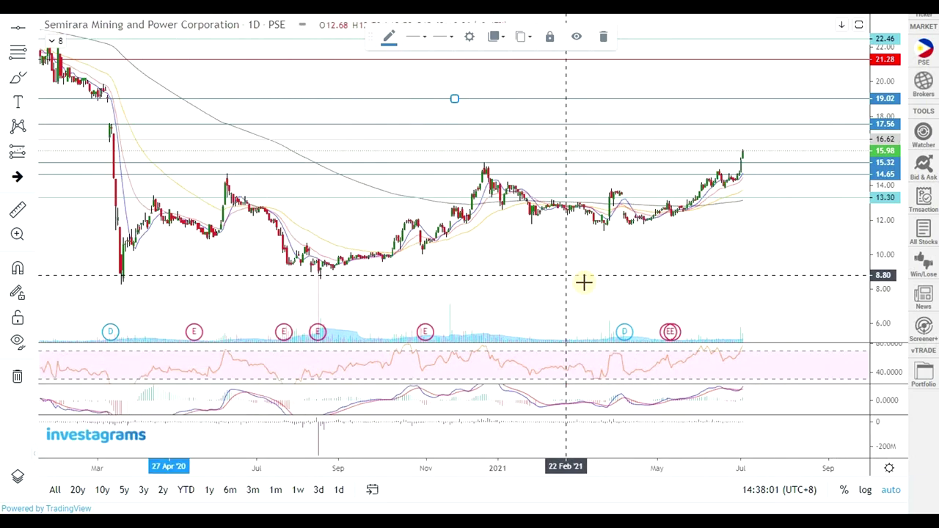
scroll(660, 271, up, 2)
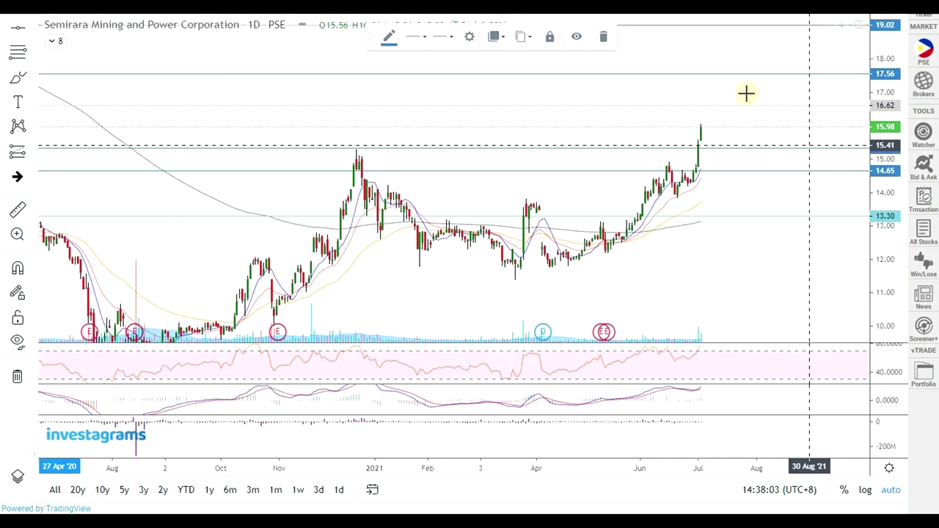
click(740, 75)
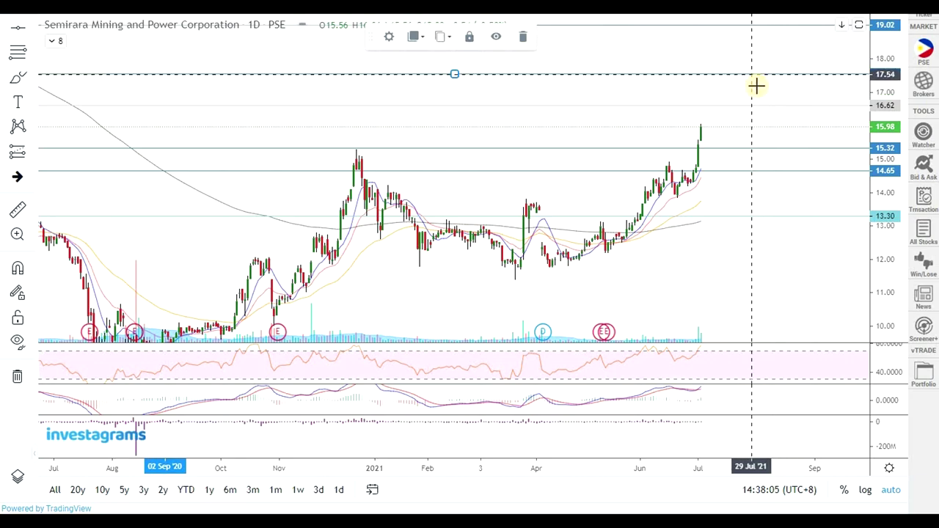
click(762, 85)
scroll(864, 266, up, 1)
drag(892, 227, 892, 233)
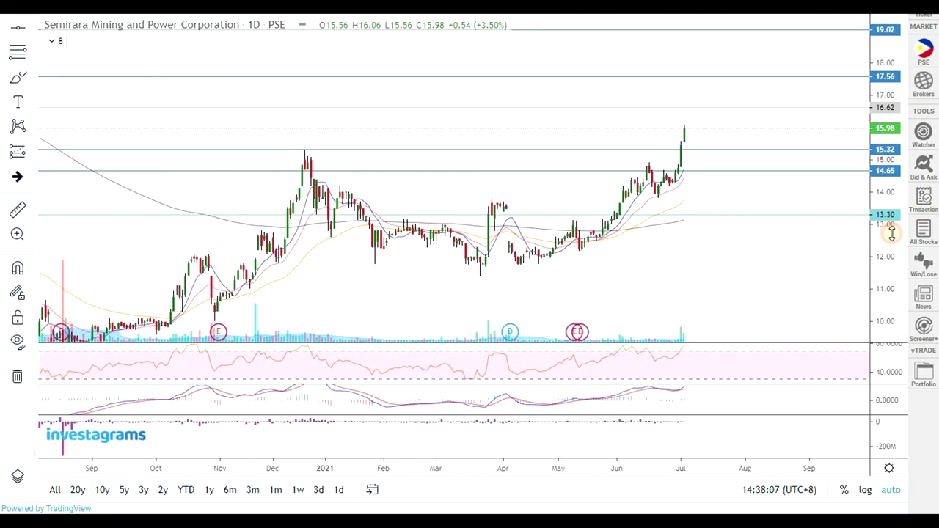
scroll(845, 249, down, 4)
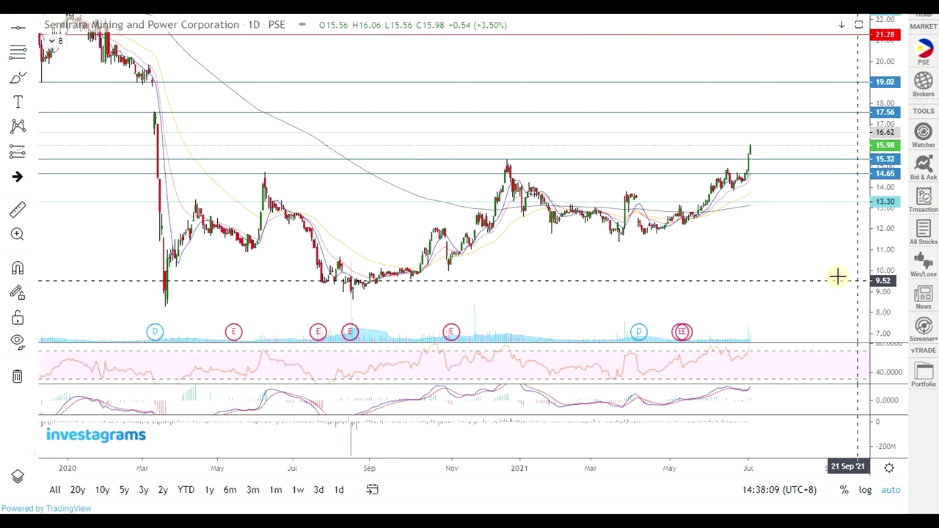
scroll(704, 209, up, 1)
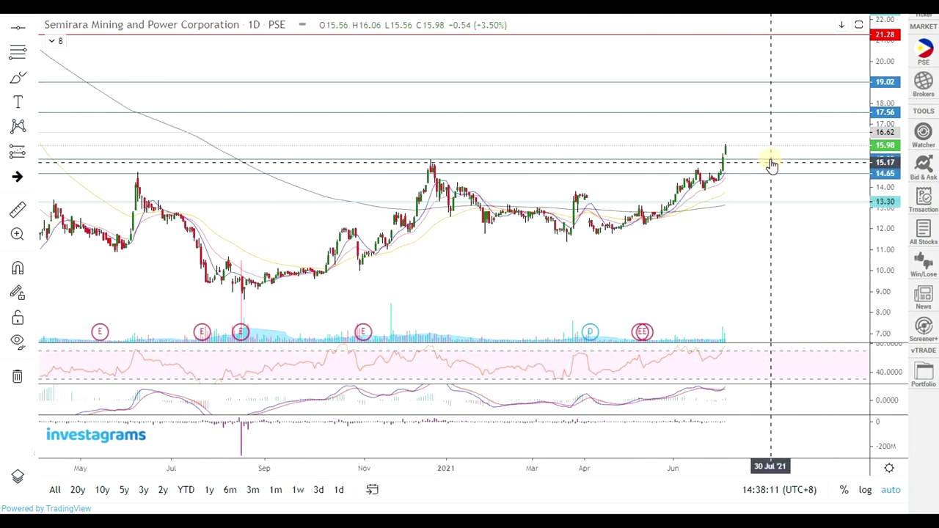
scroll(767, 178, up, 2)
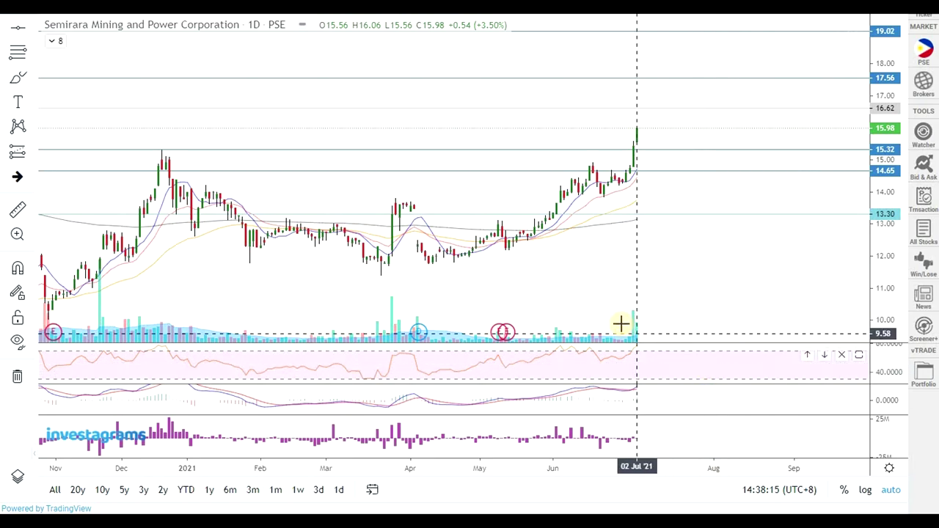
- Enlarge and rescale the RSI pane under SCC's chart to examine its June and July 2021 readings, and restore the full layout
click(664, 356)
double_click(667, 380)
key(Escape)
double_click(667, 373)
scroll(699, 212, up, 1)
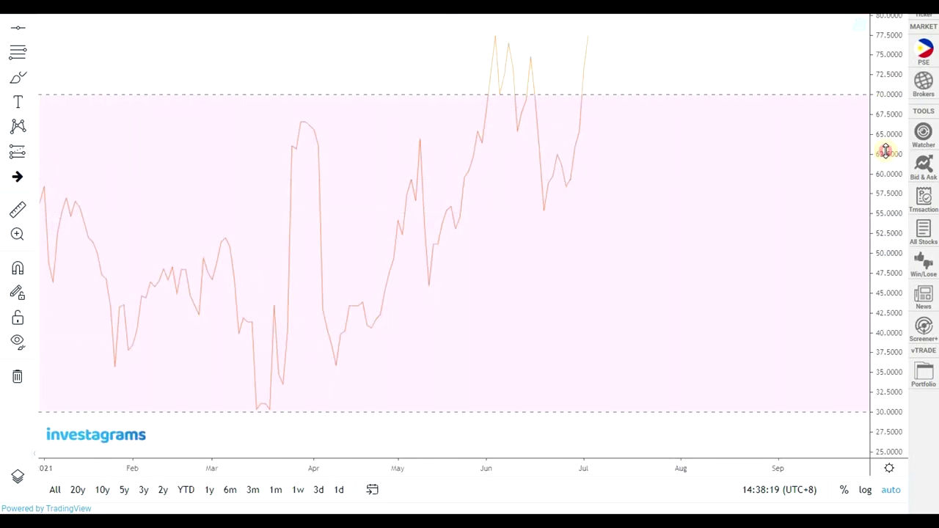
drag(889, 151, 538, 172)
double_click(649, 263)
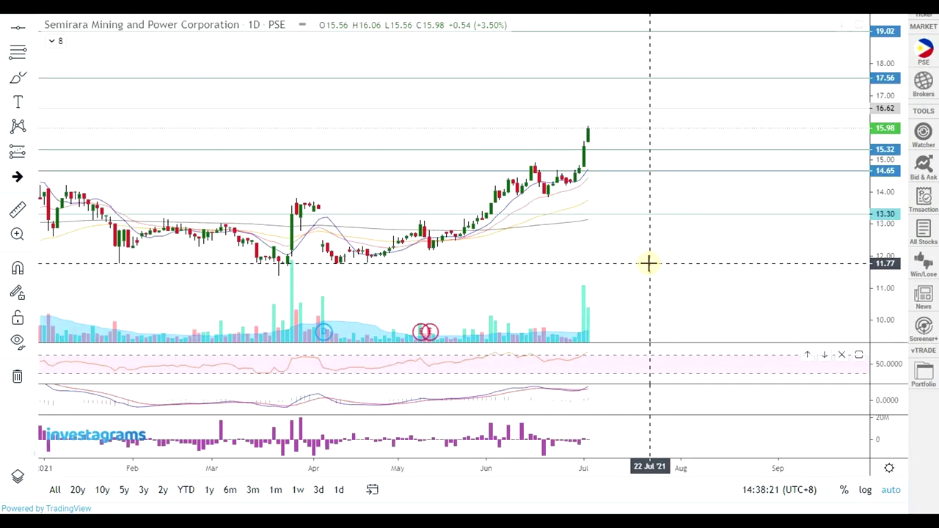
- Enlarge SCC's MACD pane and the lowest histogram pane in turn to examine their latest readings, restoring the full layout each time
double_click(651, 393)
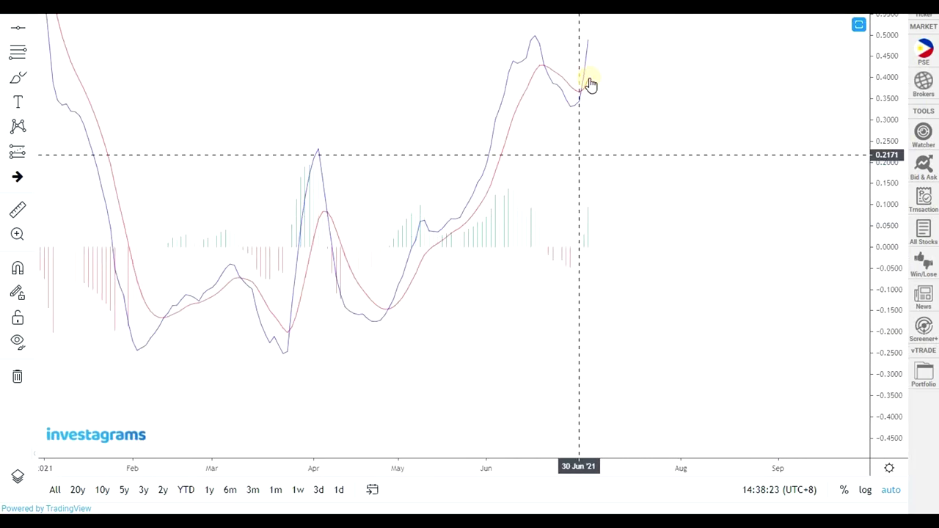
double_click(713, 235)
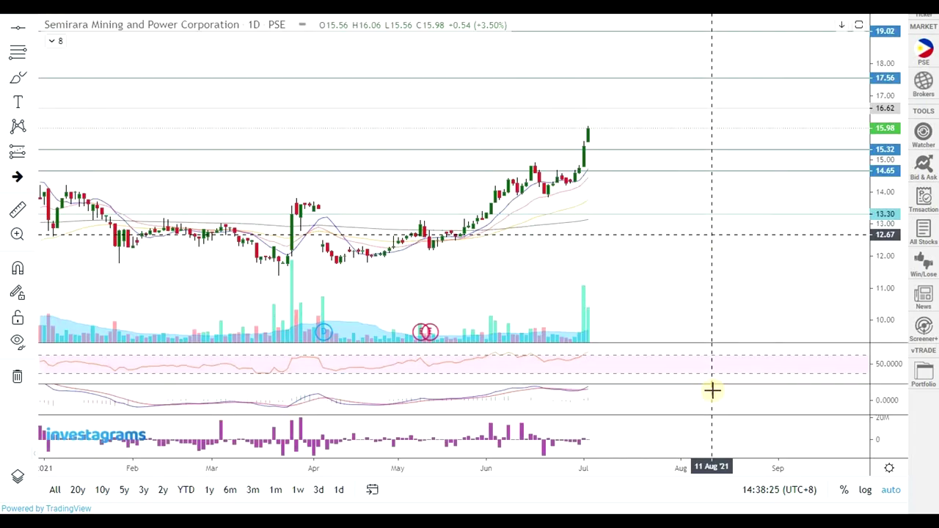
double_click(637, 445)
scroll(690, 330, down, 5)
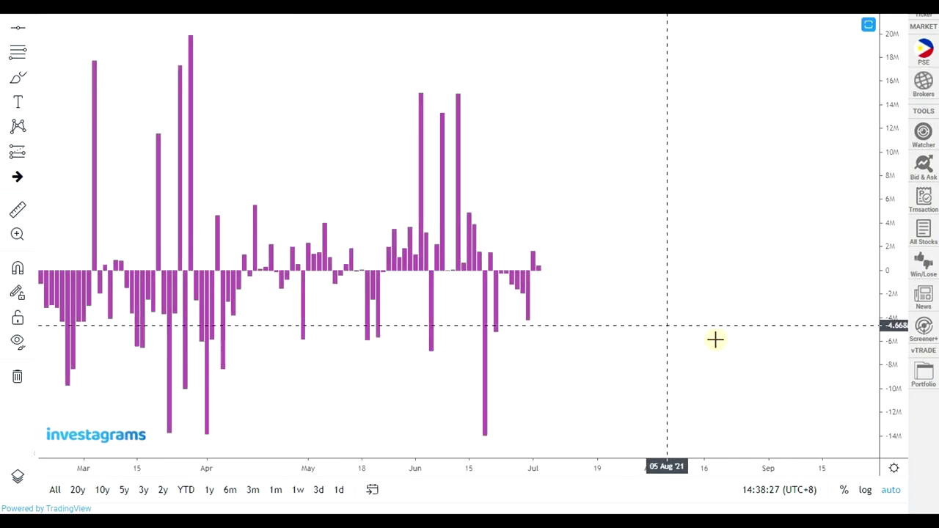
double_click(702, 216)
- Raise the 17.56 horizontal line on SCC's chart to 17.60, matching the March 2020 high below the gap
scroll(838, 277, down, 3)
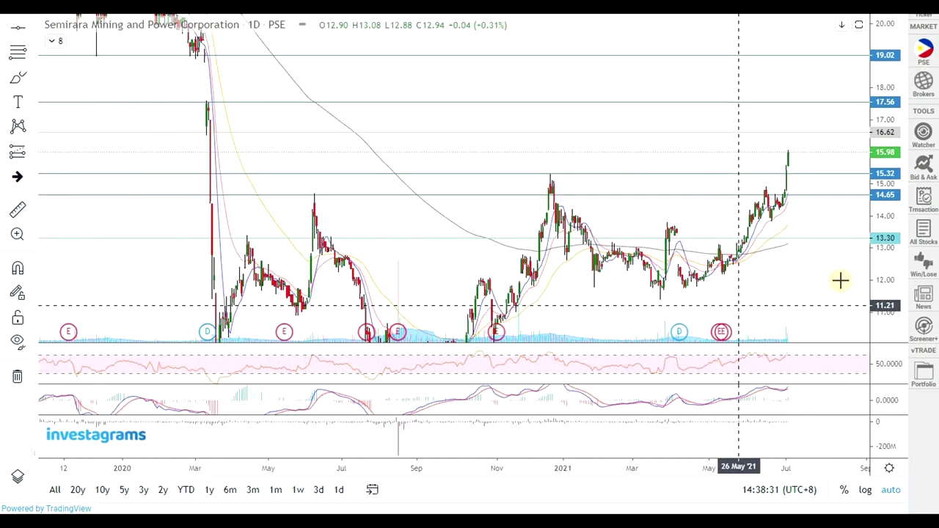
scroll(828, 275, up, 3)
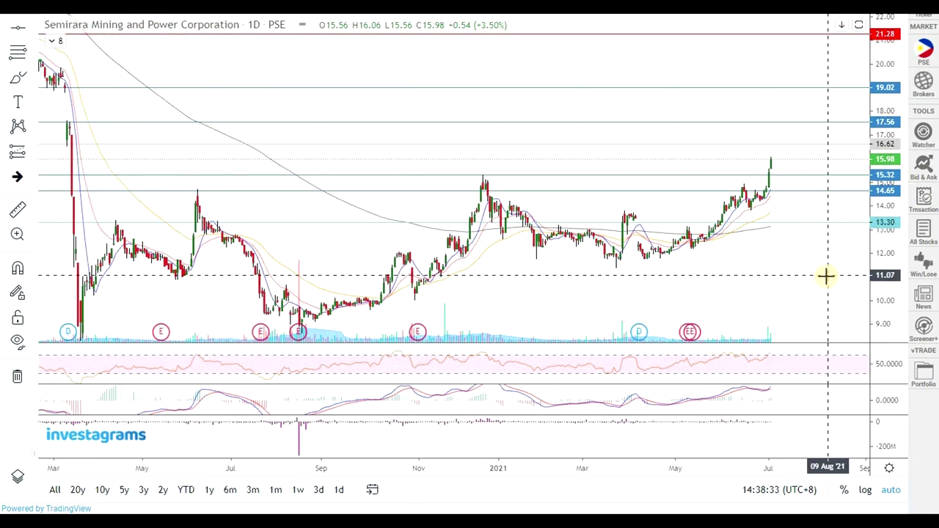
scroll(838, 279, down, 4)
scroll(807, 301, up, 3)
drag(789, 309, 782, 337)
click(818, 131)
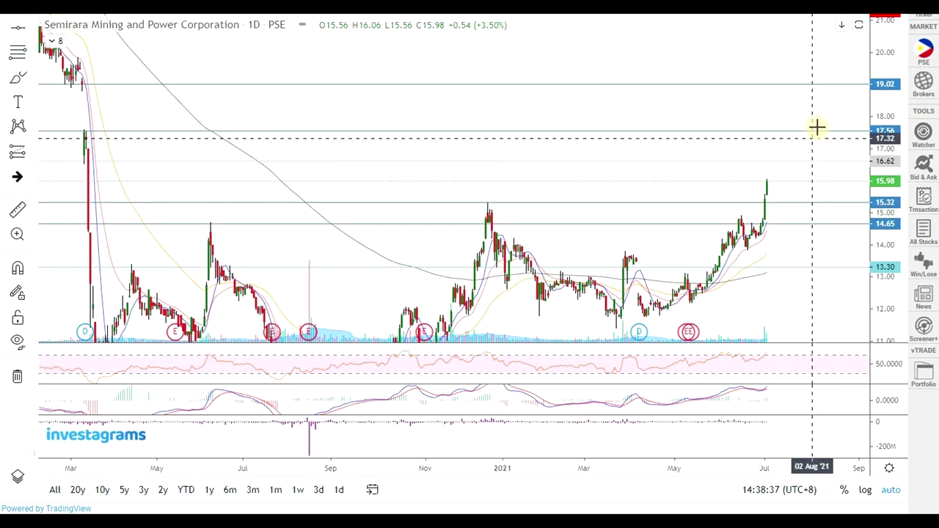
drag(822, 133, 812, 132)
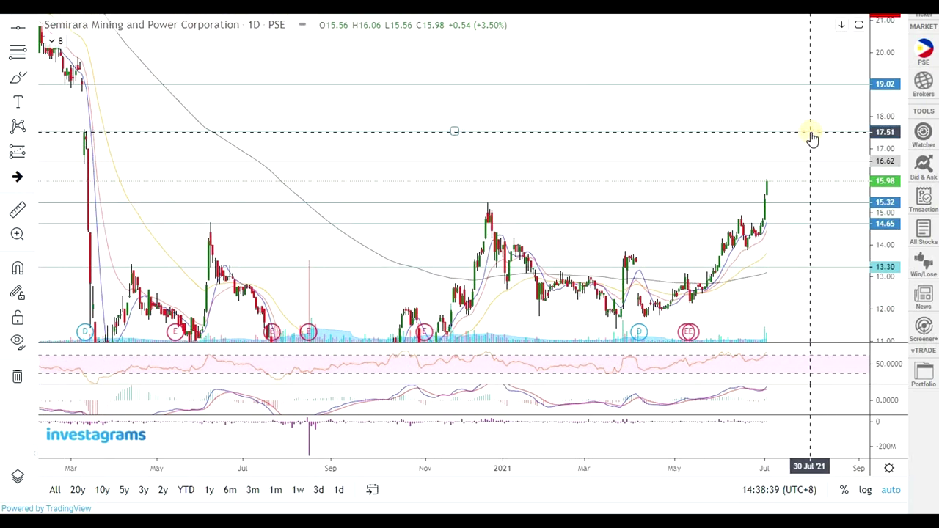
drag(444, 135, 463, 130)
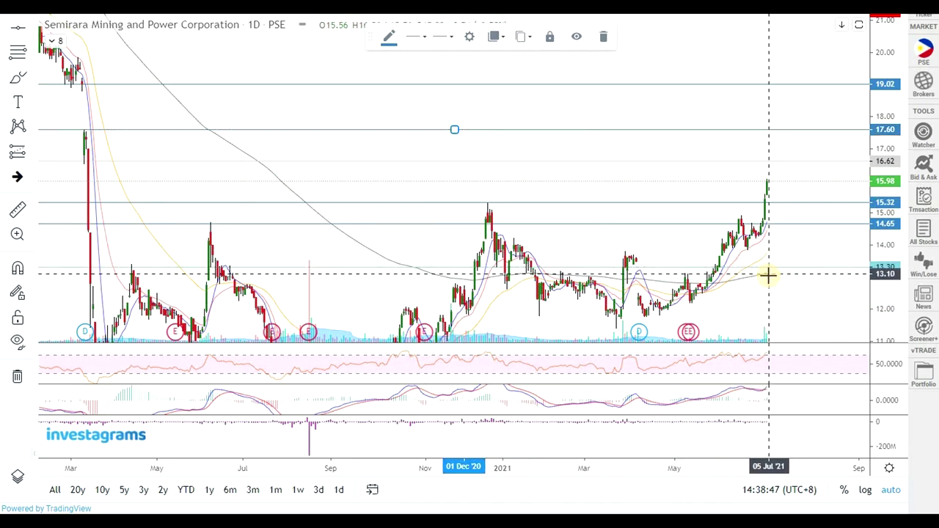
- Rescale SCC's chart and examine the latest candles relative to the moving averages and the horizontal lines above and below
scroll(770, 282, up, 2)
scroll(803, 300, up, 2)
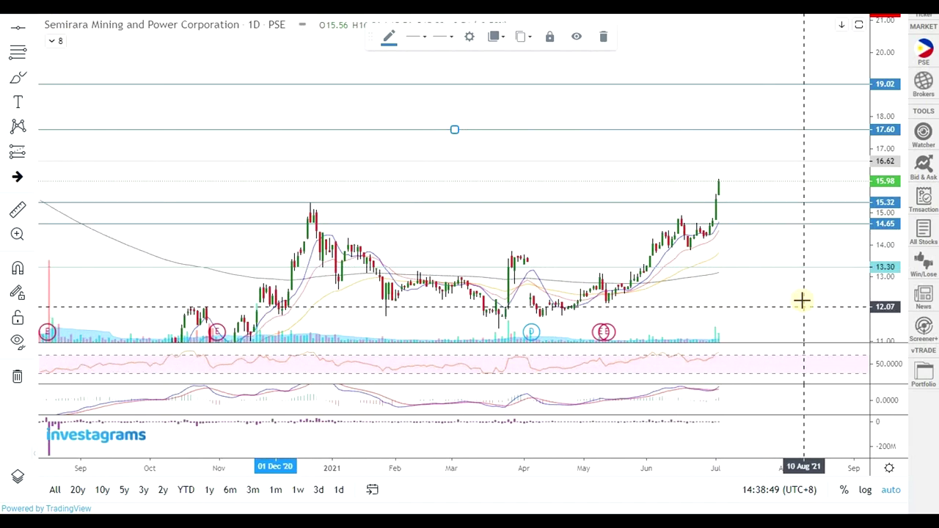
scroll(788, 301, down, 2)
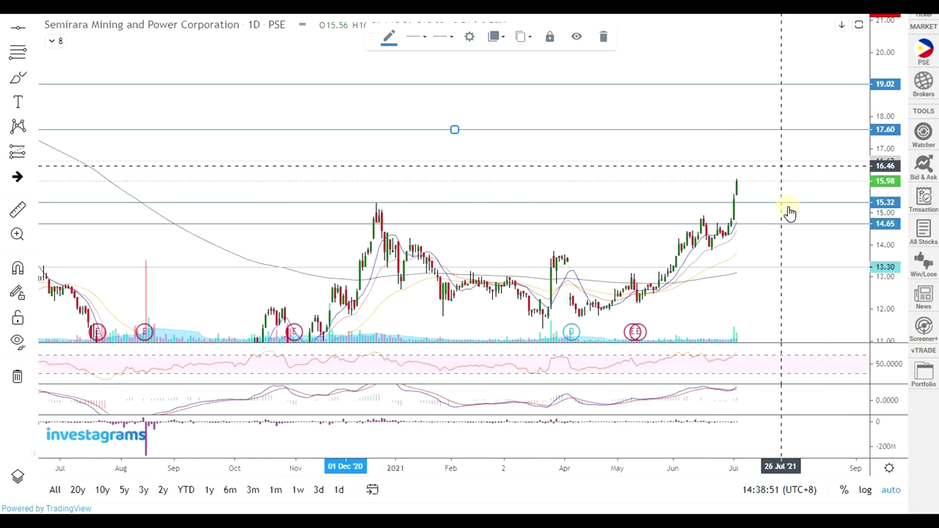
scroll(787, 220, down, 3)
drag(890, 224, 736, 286)
scroll(761, 305, up, 2)
scroll(766, 300, down, 3)
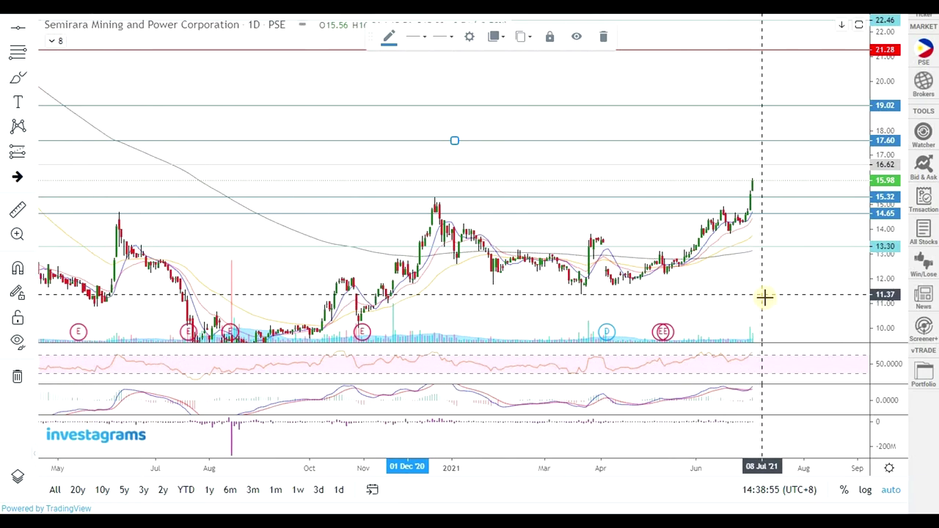
scroll(824, 256, up, 3)
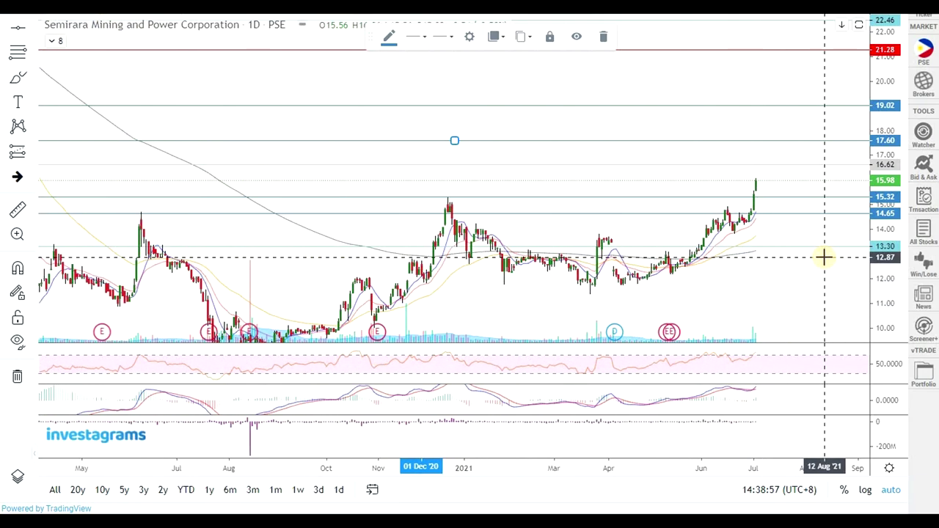
- Switch to the Excel workbook and review SCC's net profit margin, return on assets and return on equity in BP14:BR14
key(alt+Tab)
click(446, 258)
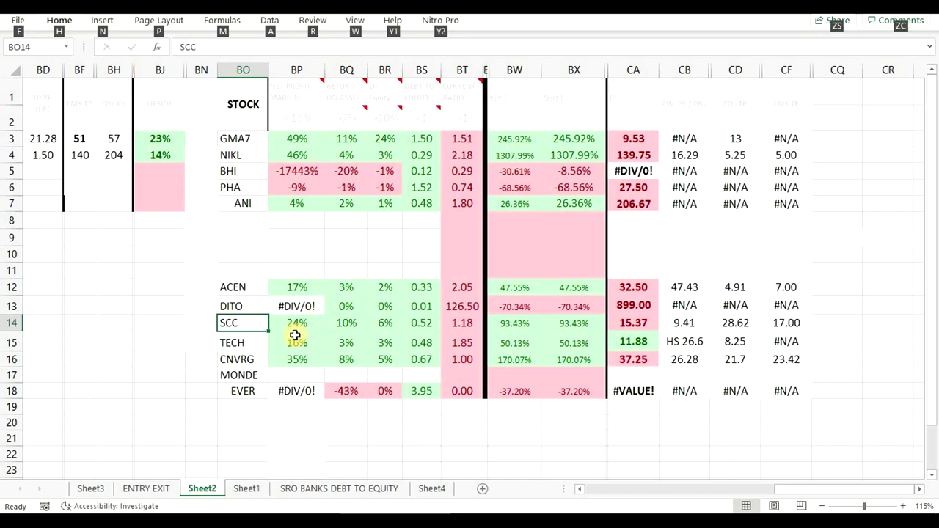
drag(321, 322, 373, 324)
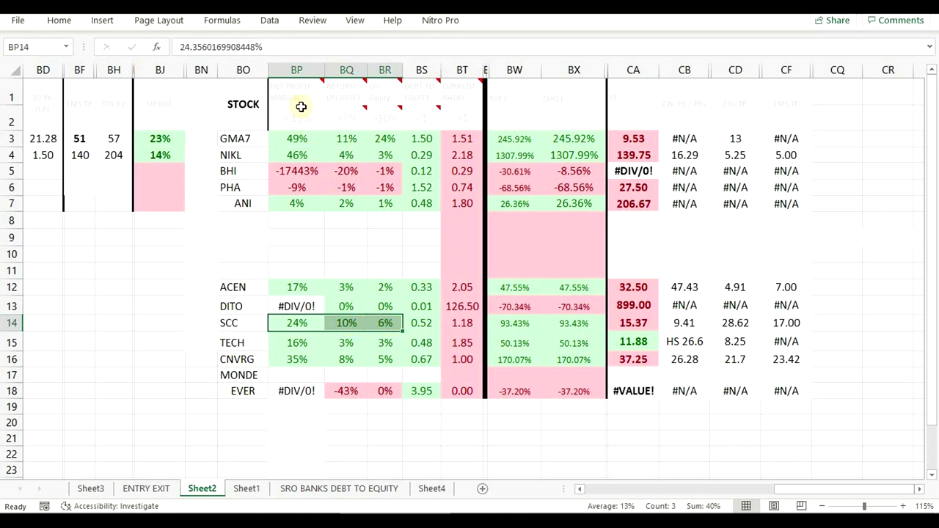
click(354, 324)
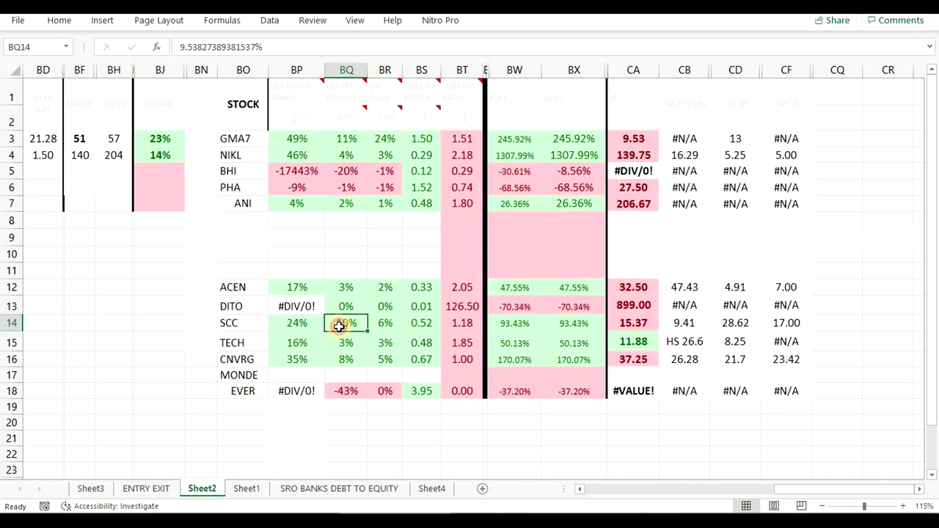
- Review SCC's debt to equity and current ratio in BS14:BT14 and its growth percentages in BW14:BX14
drag(298, 323, 463, 324)
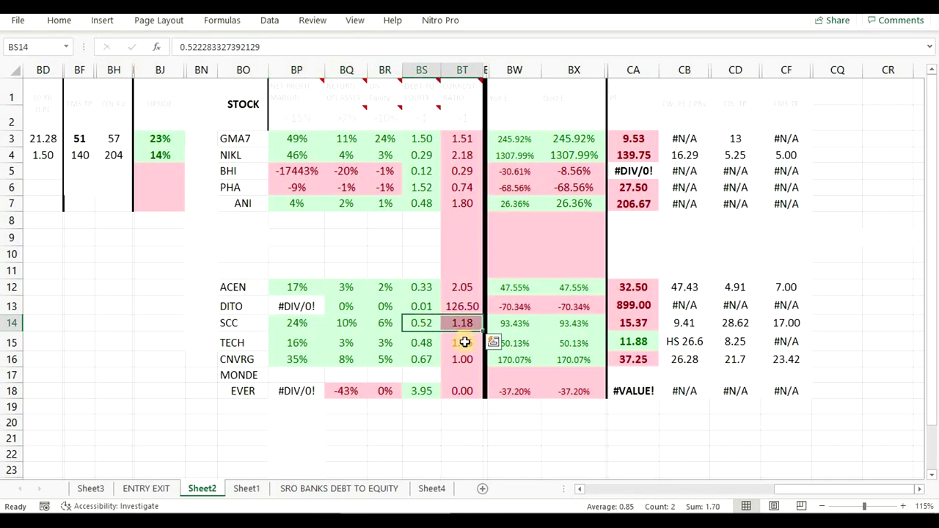
click(419, 325)
click(463, 327)
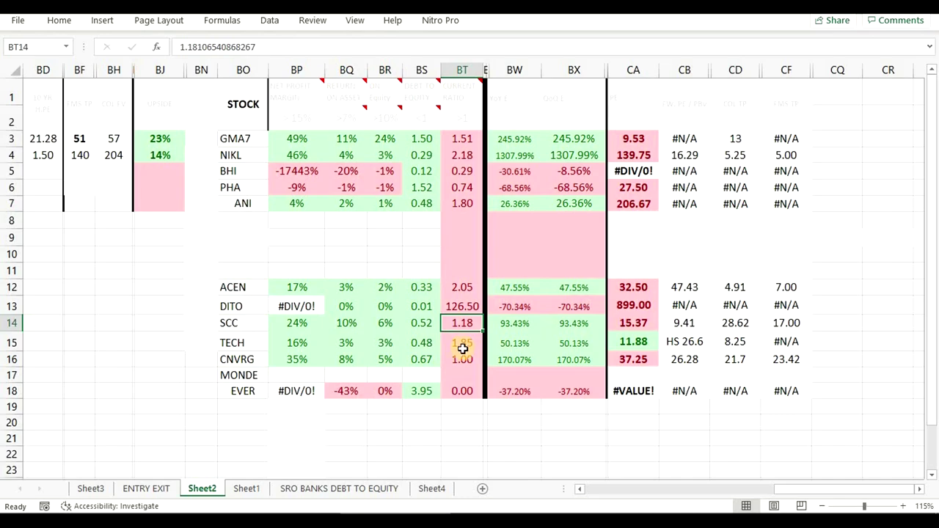
drag(508, 322, 573, 326)
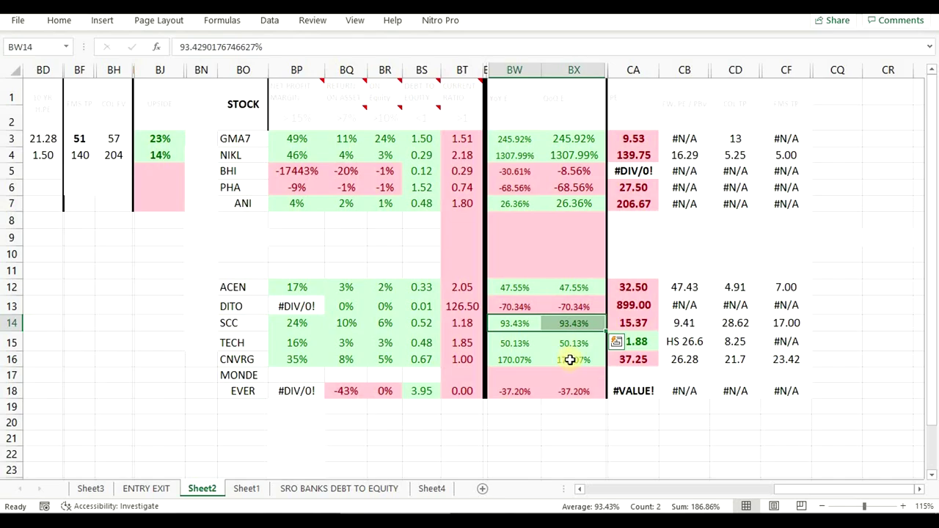
- Switch to InvestaChart and view the 1Q 2021 earnings details at SCC's May 2021 marker, along with the price action that followed
key(alt+Tab)
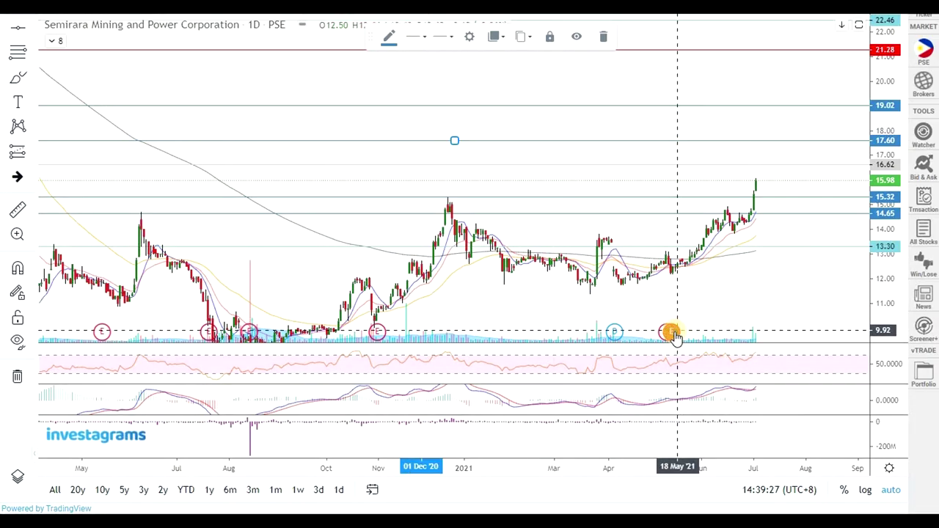
mouse_move(672, 334)
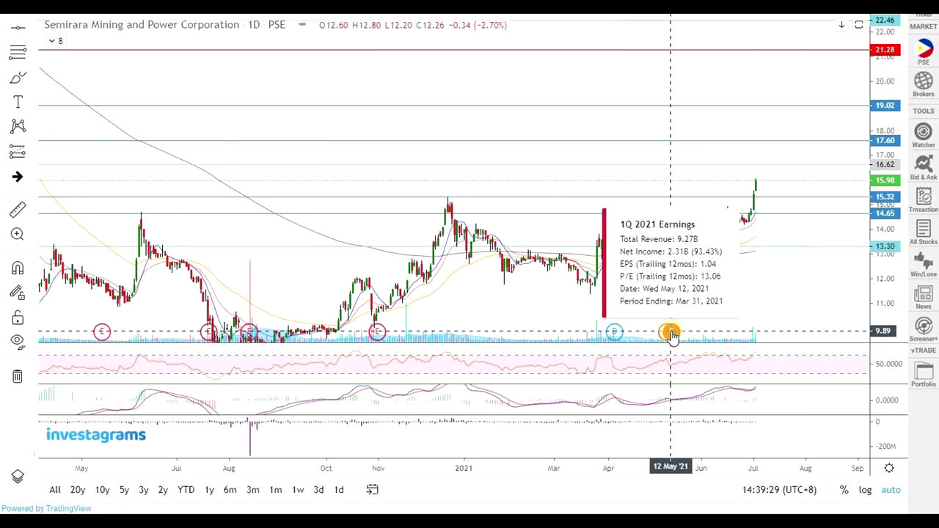
scroll(604, 279, up, 3)
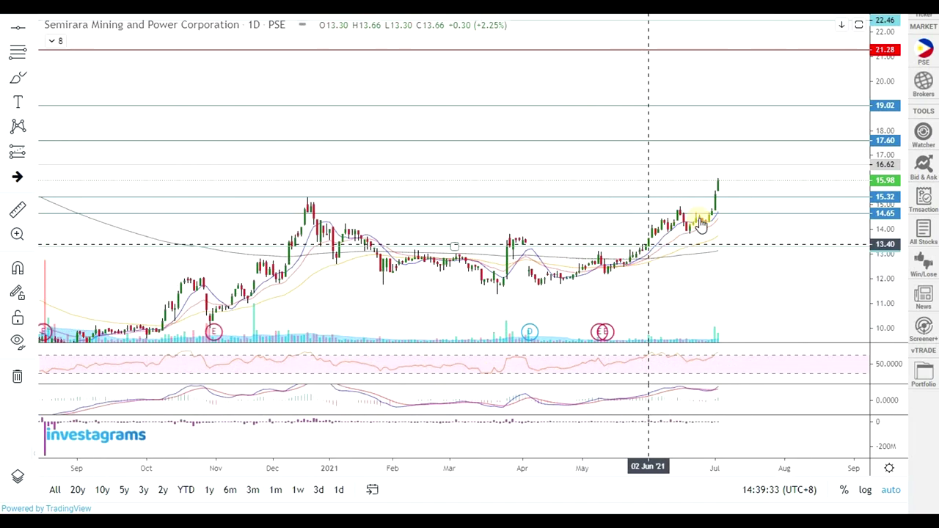
scroll(662, 328, down, 1)
scroll(652, 331, up, 1)
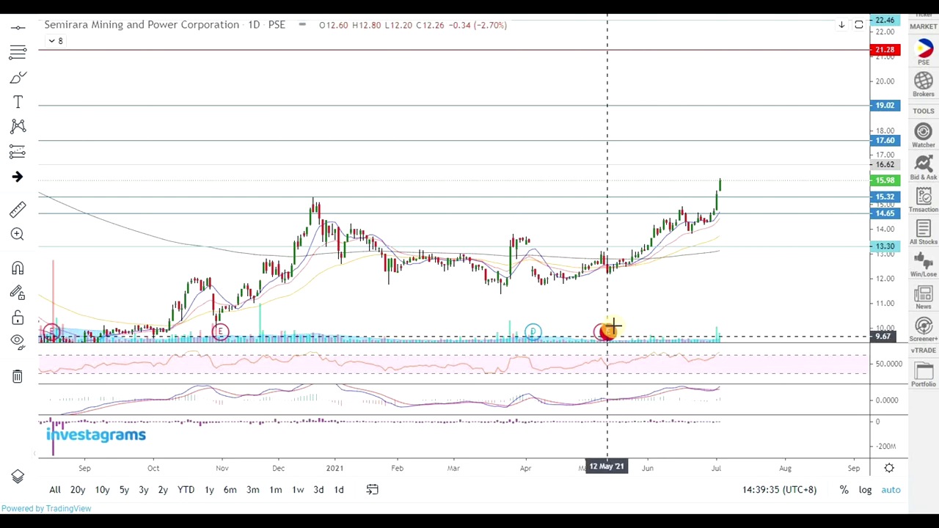
mouse_move(611, 339)
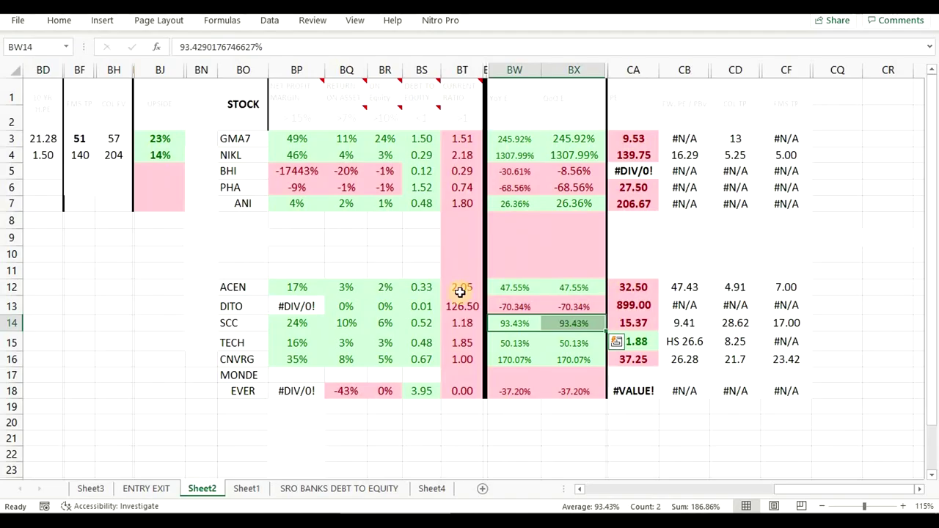
- Review SCC's price-to-earnings figures in CA14:CB14 of the workbook, comparing the two cells
click(630, 323)
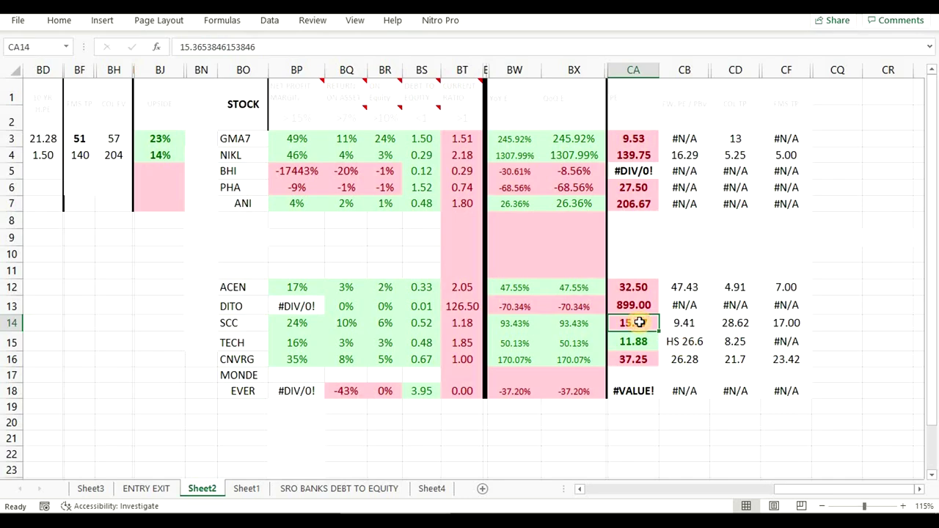
click(687, 322)
click(634, 323)
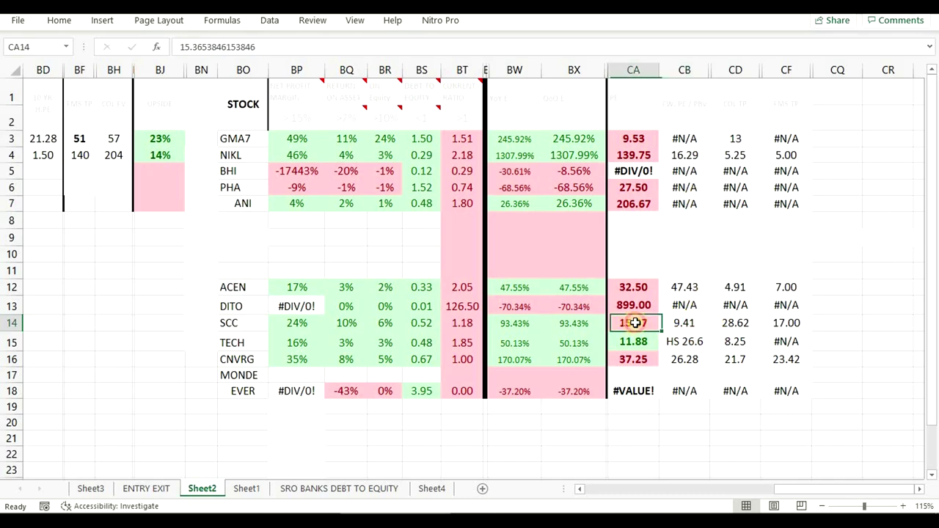
click(676, 326)
drag(641, 325, 660, 324)
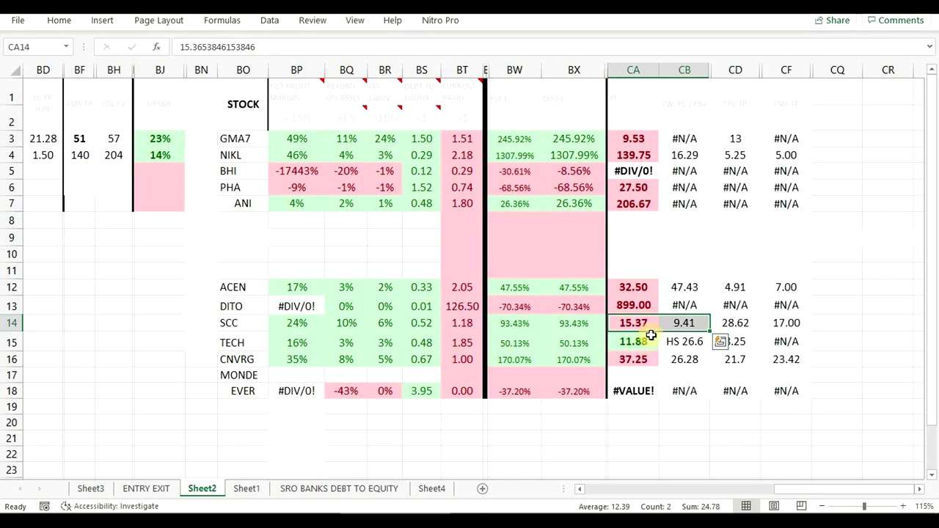
click(681, 324)
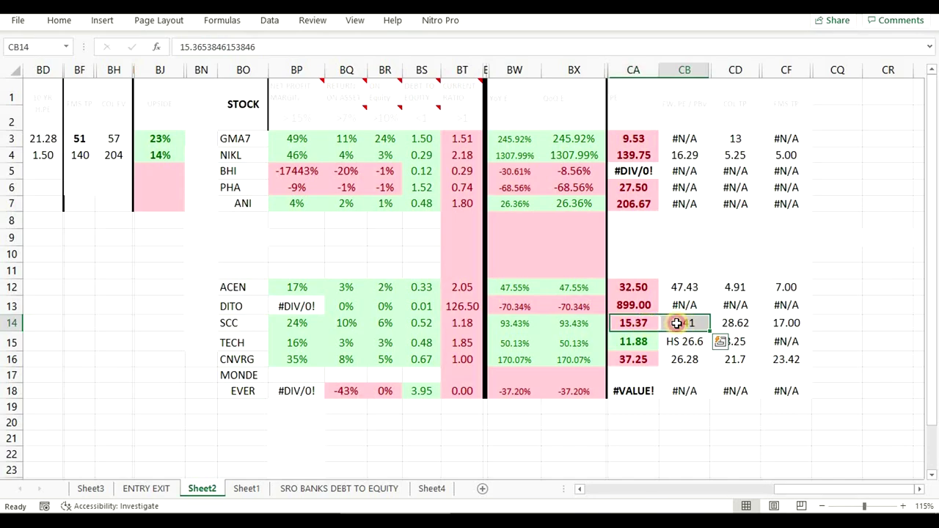
drag(654, 323, 692, 321)
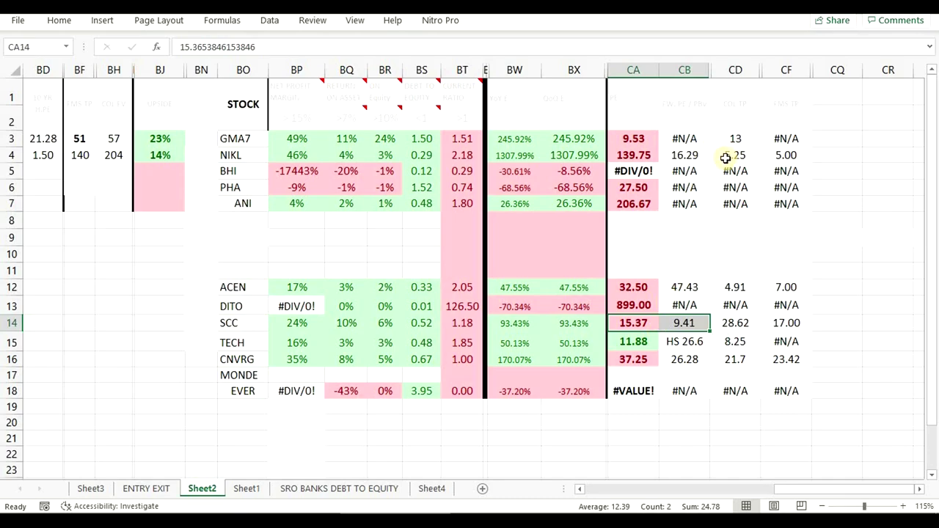
- Compare SCC's FMS target price in CF14 with the 17.60 line on its InvestaChart chart, widening the chart's date range
click(795, 104)
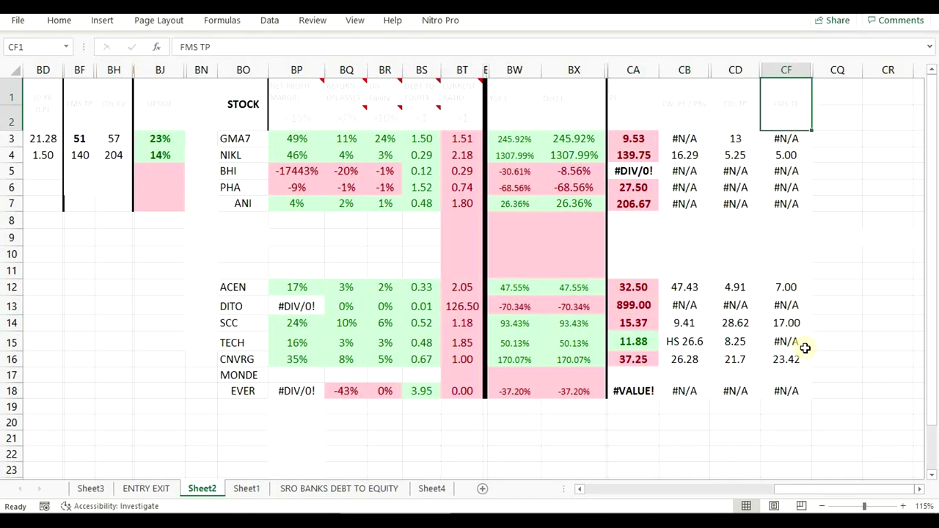
click(786, 323)
key(alt+Tab)
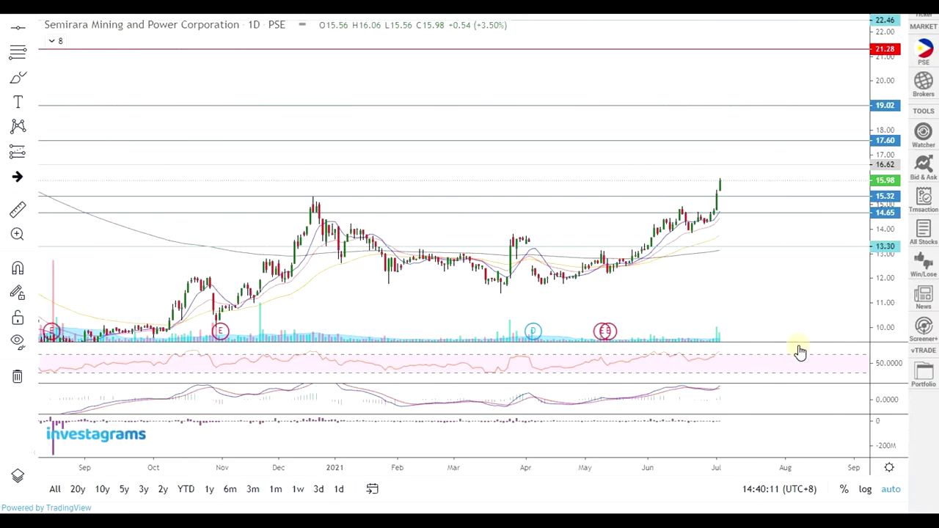
scroll(825, 184, down, 4)
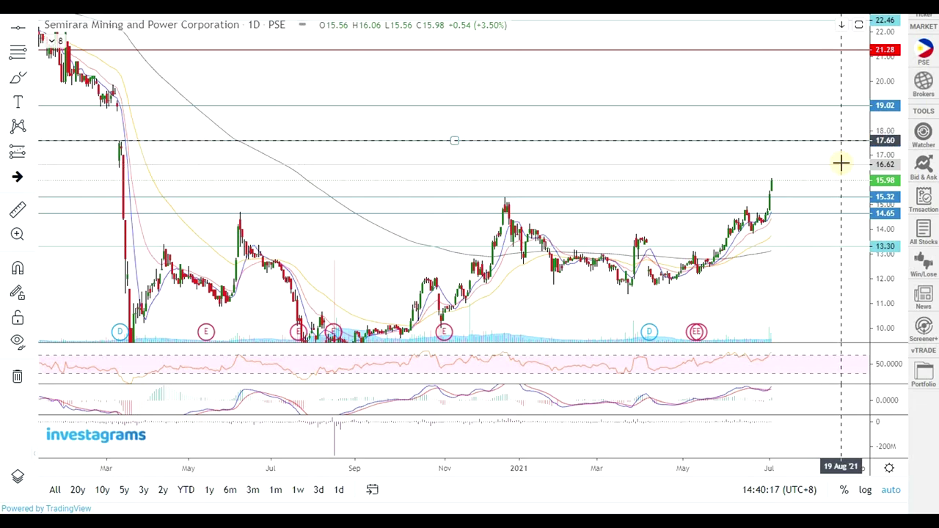
key(alt+Tab)
click(795, 323)
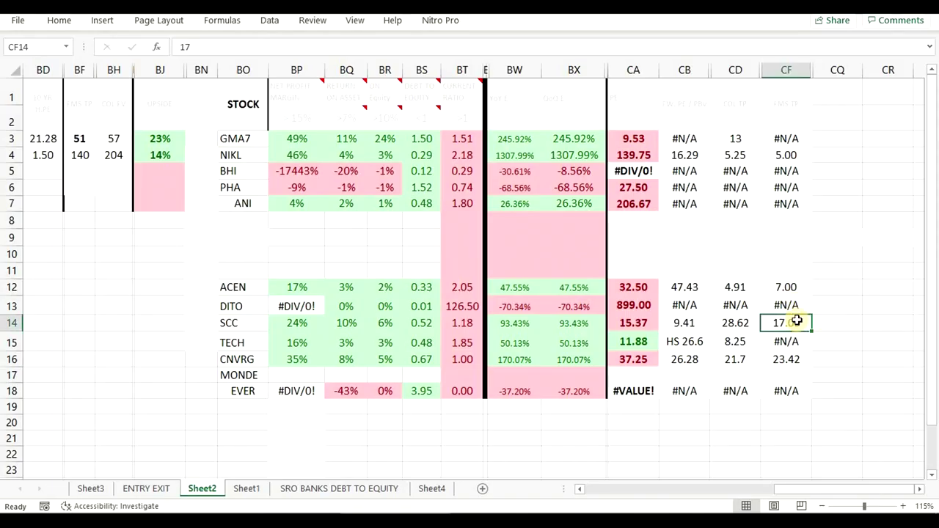
key(alt+Tab)
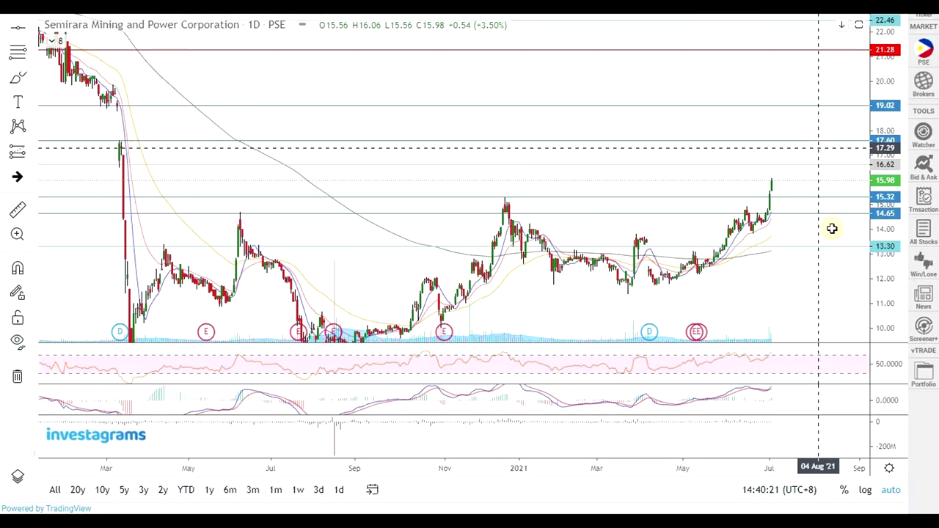
key(alt+Tab)
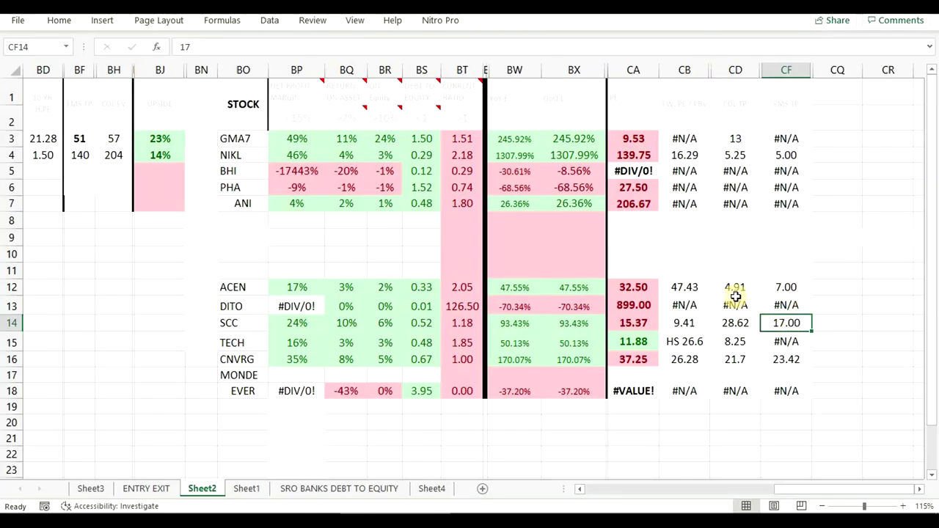
- Check SCC's COL target price in CD14, then add a horizontal line at about 28.03 on its InvestaChart chart
click(736, 323)
key(alt+Tab)
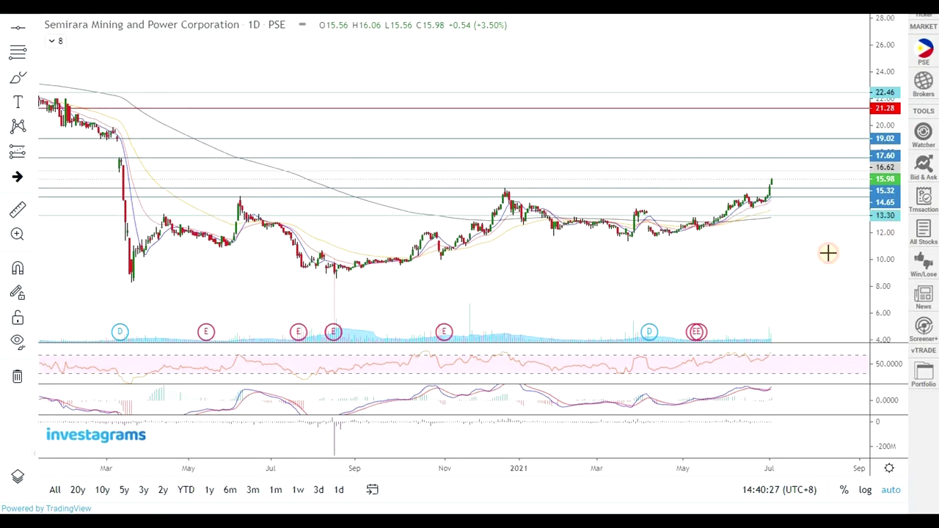
scroll(826, 253, down, 3)
scroll(477, 151, down, 2)
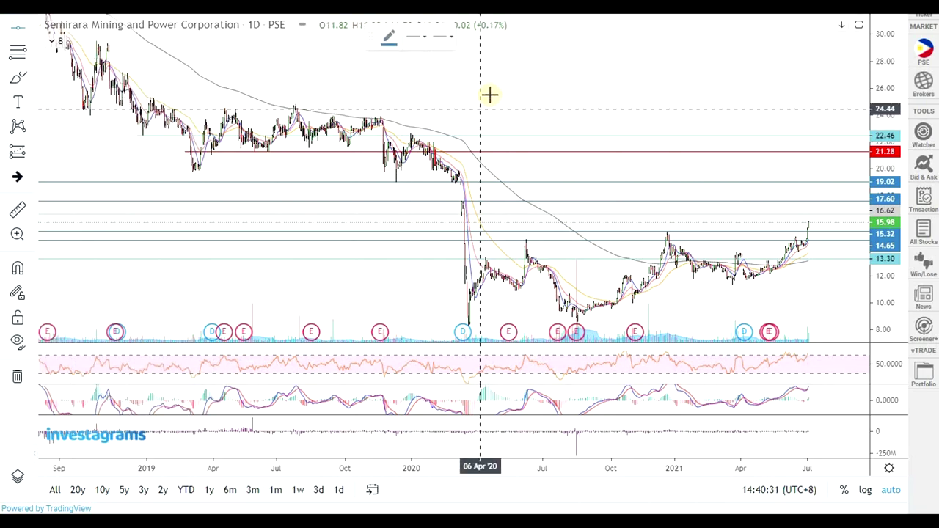
click(562, 61)
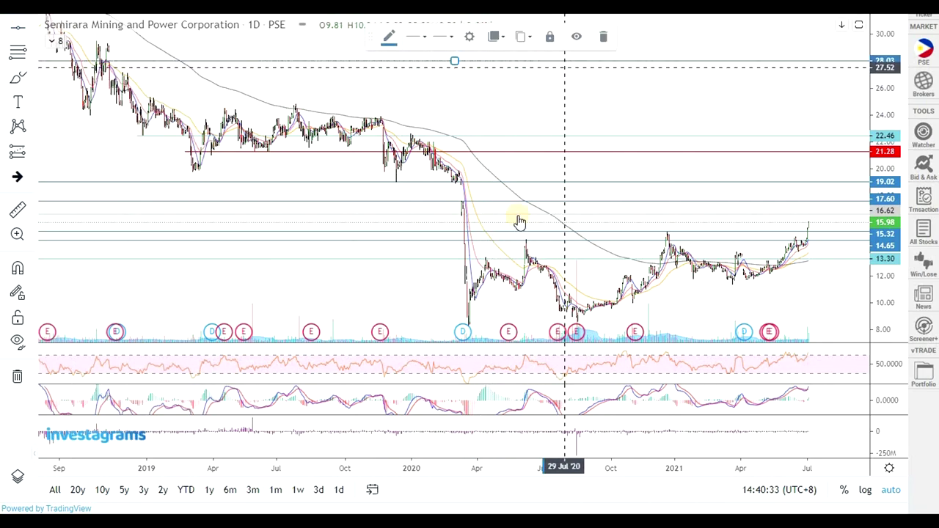
- Zoom in on SCC's recent candles and measure the potential move from the latest close up to the 17.60 line
scroll(692, 230, up, 4)
mouse_move(894, 315)
mouse_down()
mouse_move(854, 268)
mouse_move(834, 193)
mouse_up()
scroll(824, 320, up, 2)
scroll(831, 166, up, 1)
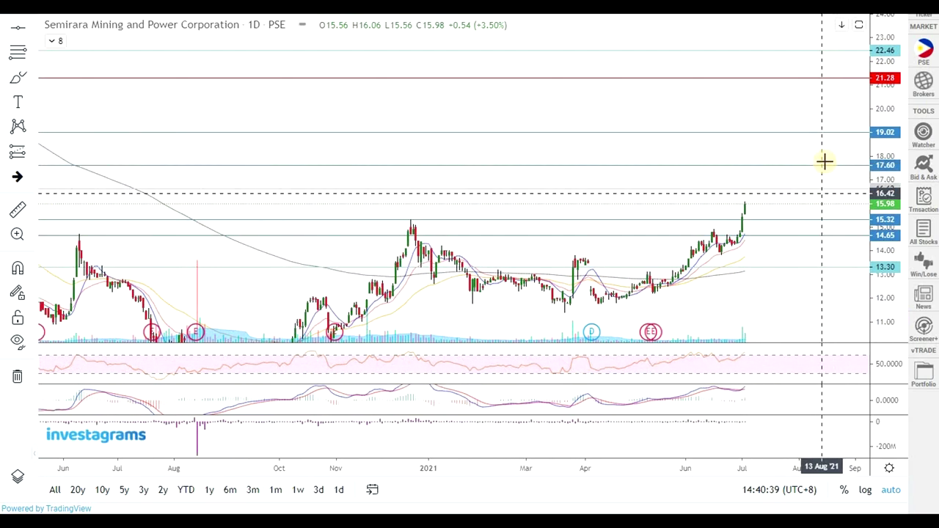
click(18, 210)
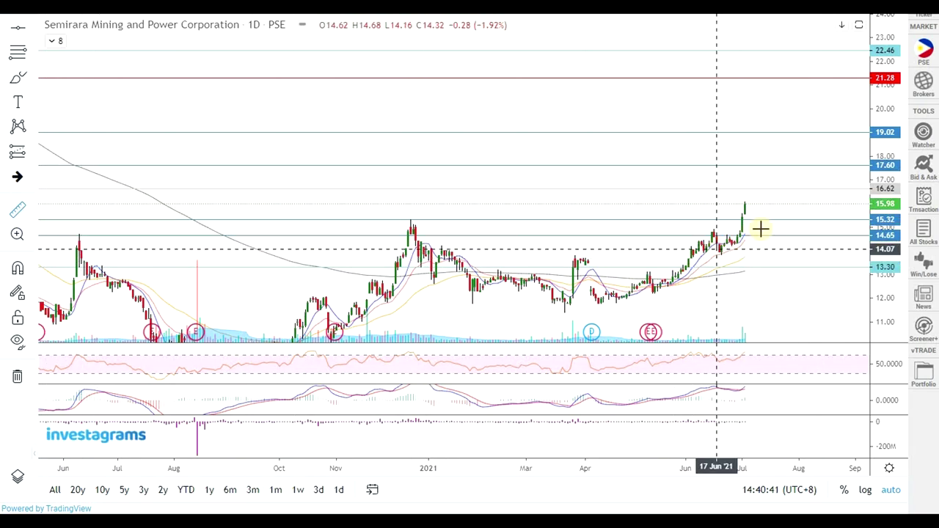
click(789, 197)
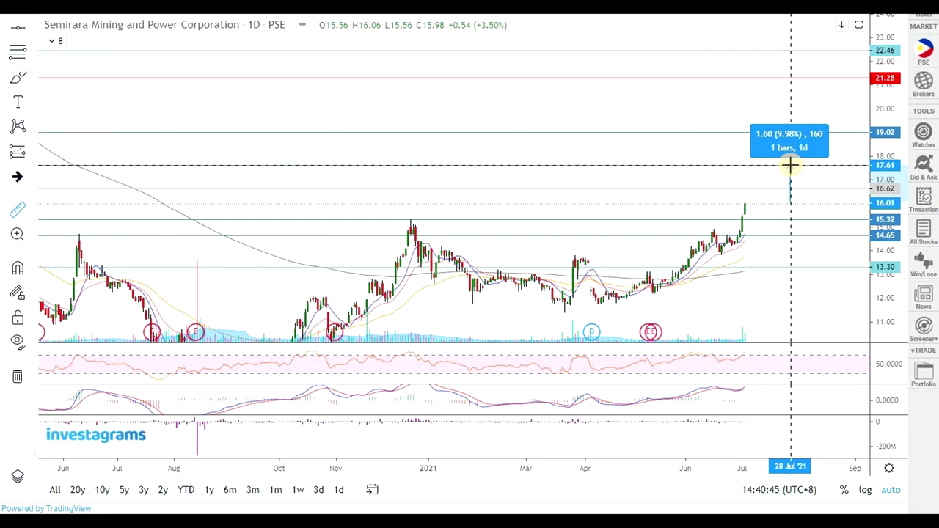
click(792, 236)
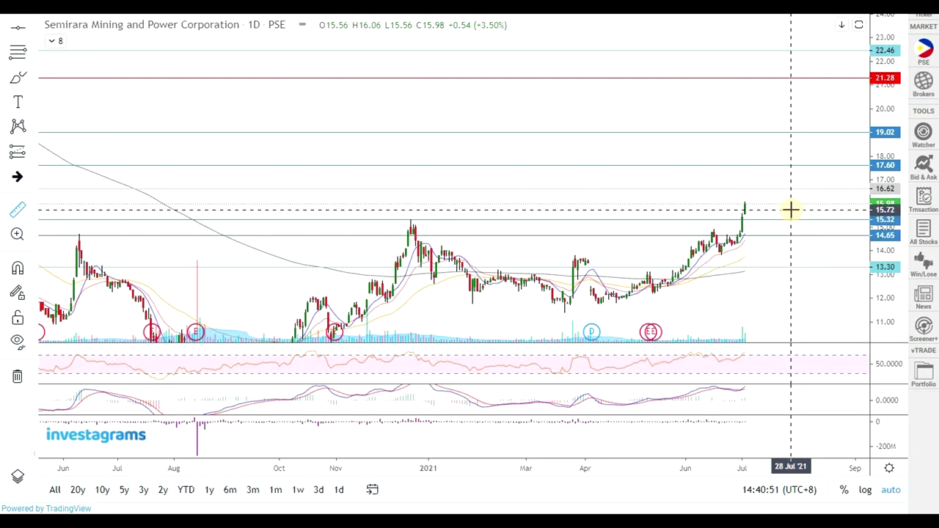
- Sketch a brush path for SCC that pulls back from the latest candle to around 15.32 and rises to 17.60
scroll(811, 268, down, 1)
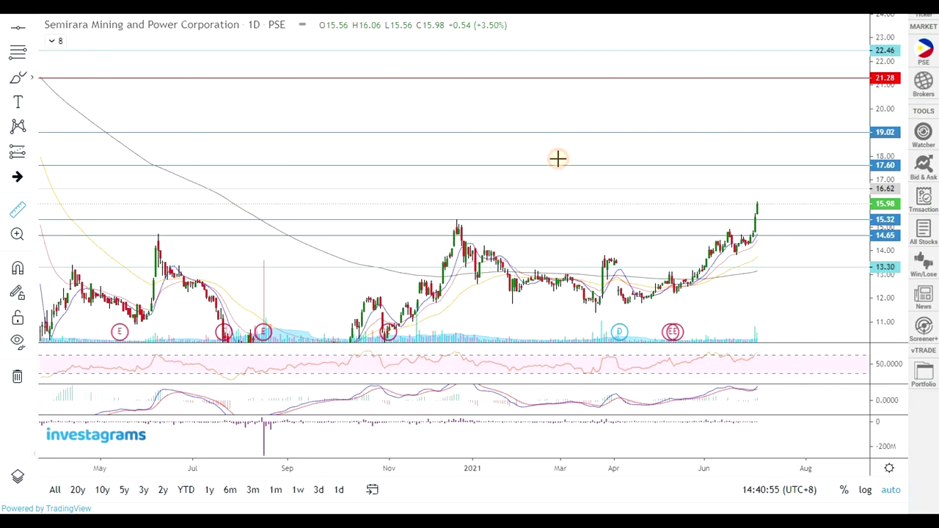
click(775, 220)
click(820, 166)
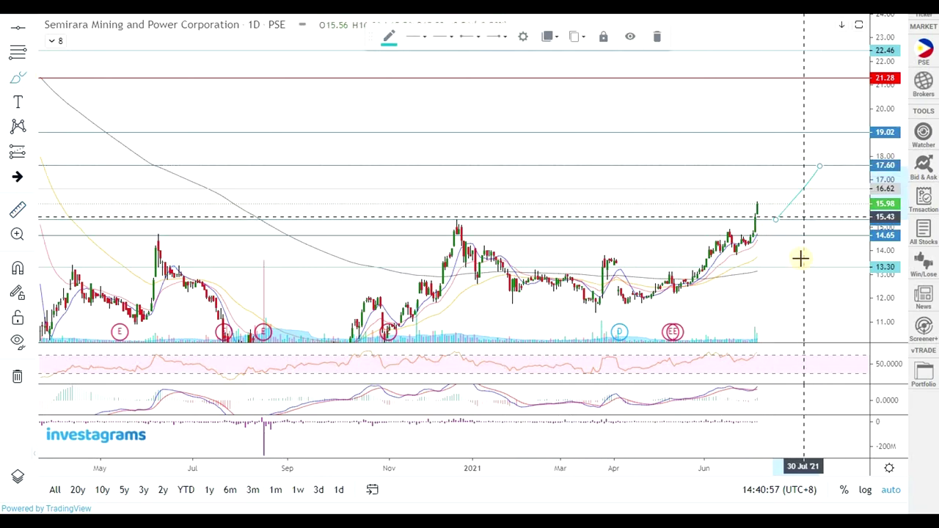
scroll(800, 258, up, 1)
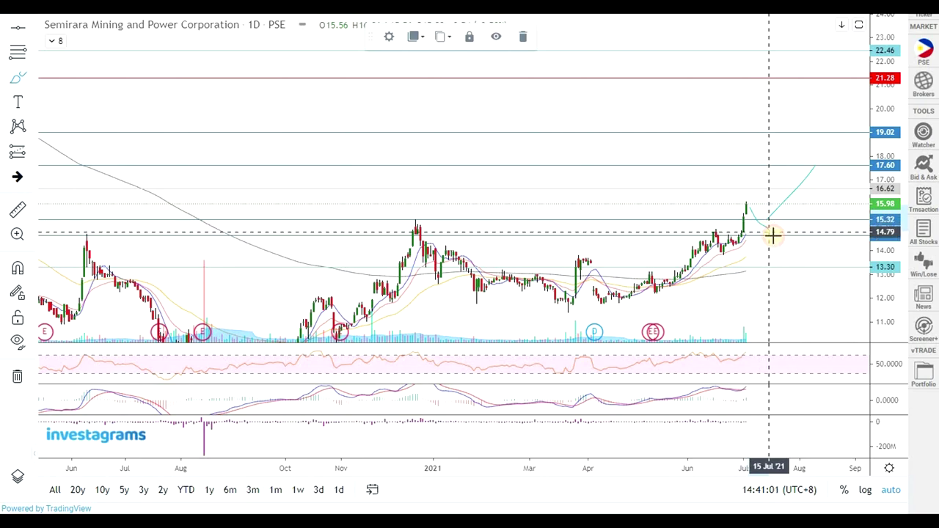
- Brush an alternative path from near 14.65 up to about 18, plus sideways strokes near 14.65 and 16
drag(777, 232, 840, 155)
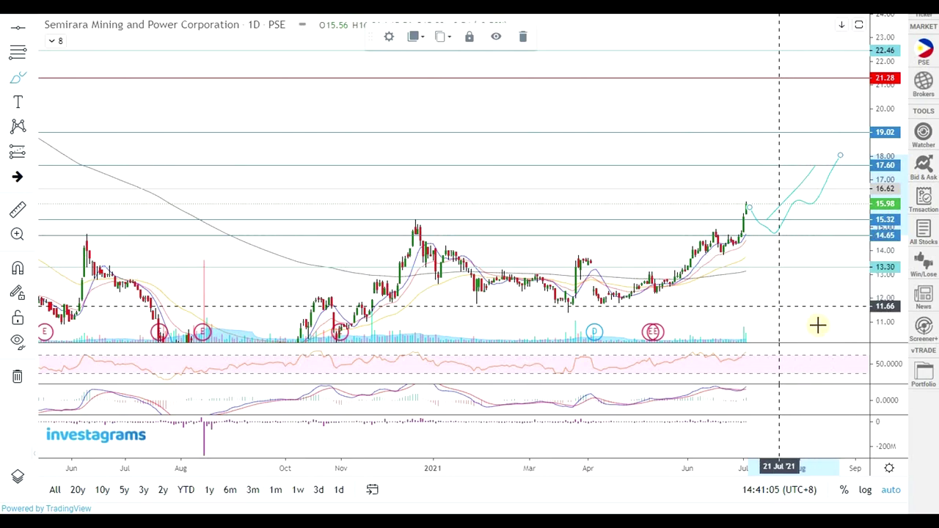
click(817, 325)
mouse_move(767, 233)
mouse_down()
mouse_move(818, 232)
mouse_move(849, 204)
mouse_up()
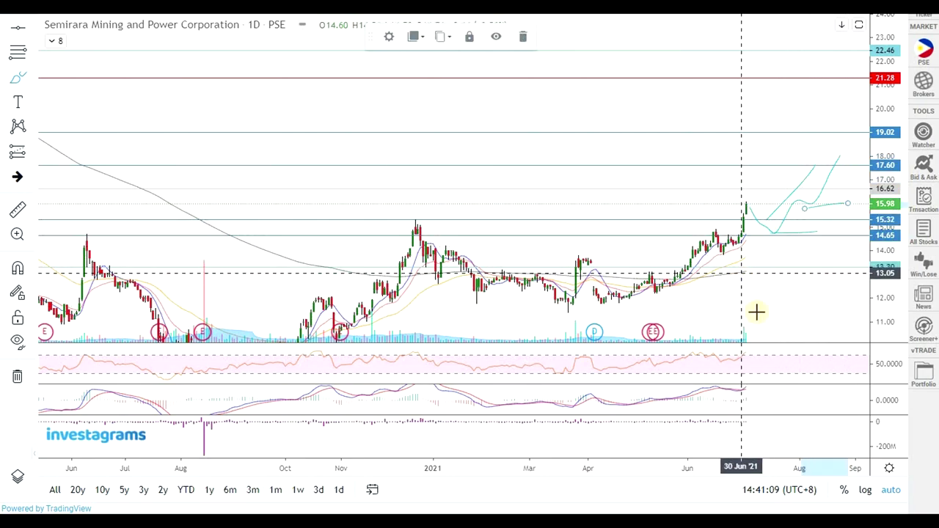
- Switch to the Excel workbook and review SCC's fundamentals across row 14, from net profit margin to COL target price
key(alt+Tab)
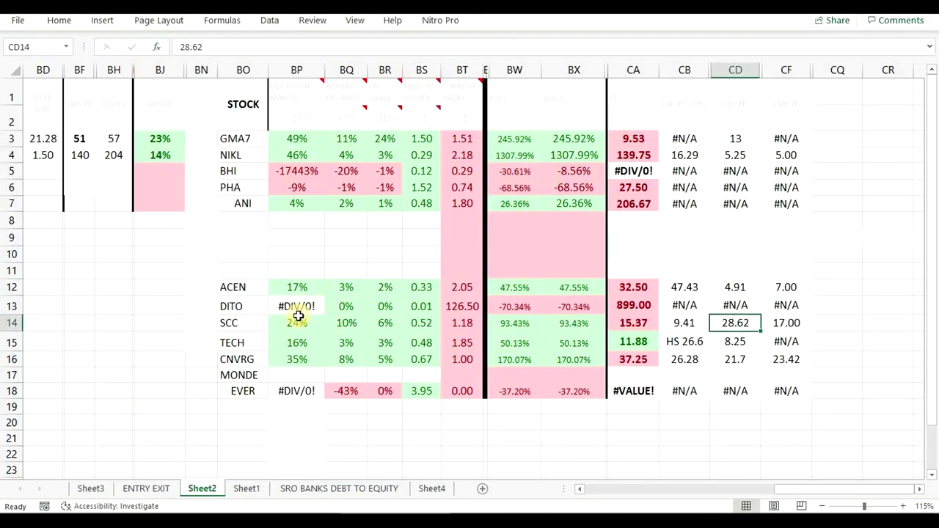
drag(281, 324, 738, 307)
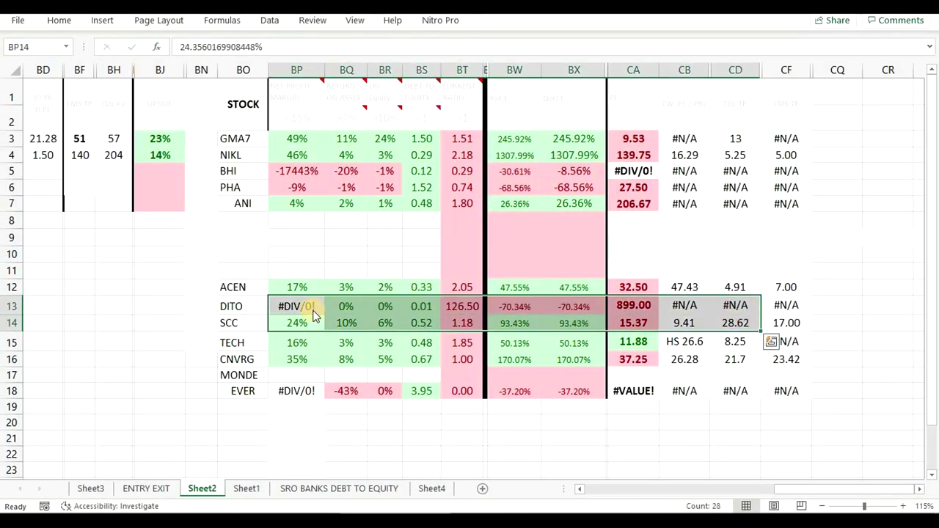
- Switch to AmiBroker and load the daily chart for the symbol SCC
key(alt+Tab)
click(490, 281)
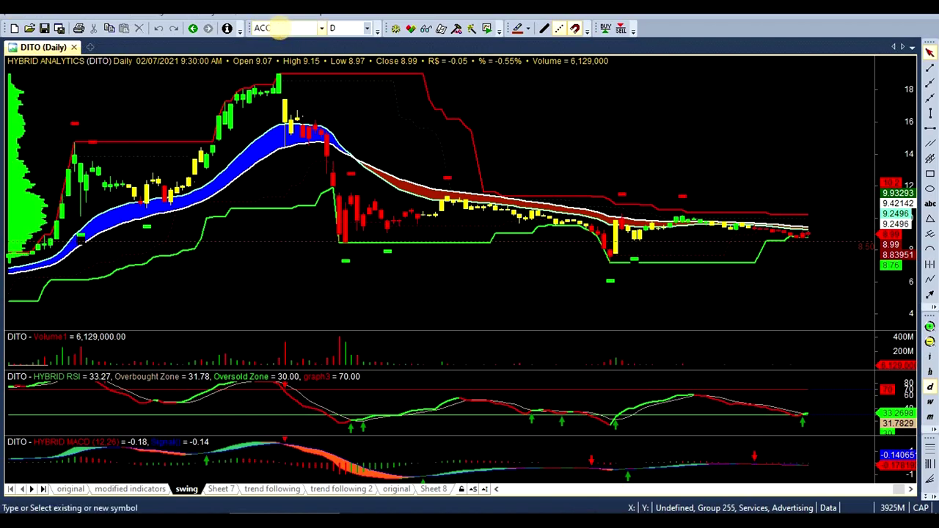
click(281, 28)
text(SCC)
key(Return)
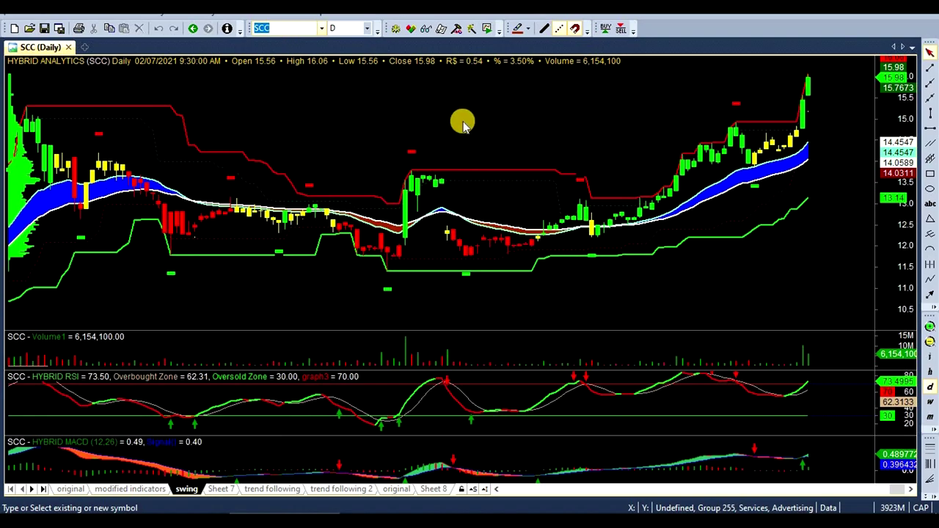
- Examine SCC's 21 and 25 June 2021 candles against the moving average band, shifting the price scale for headroom
click(754, 191)
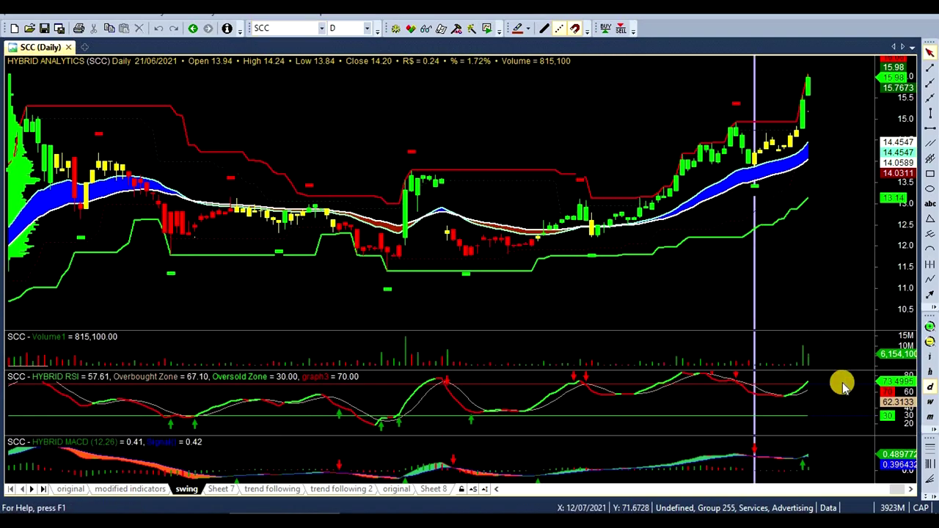
click(778, 221)
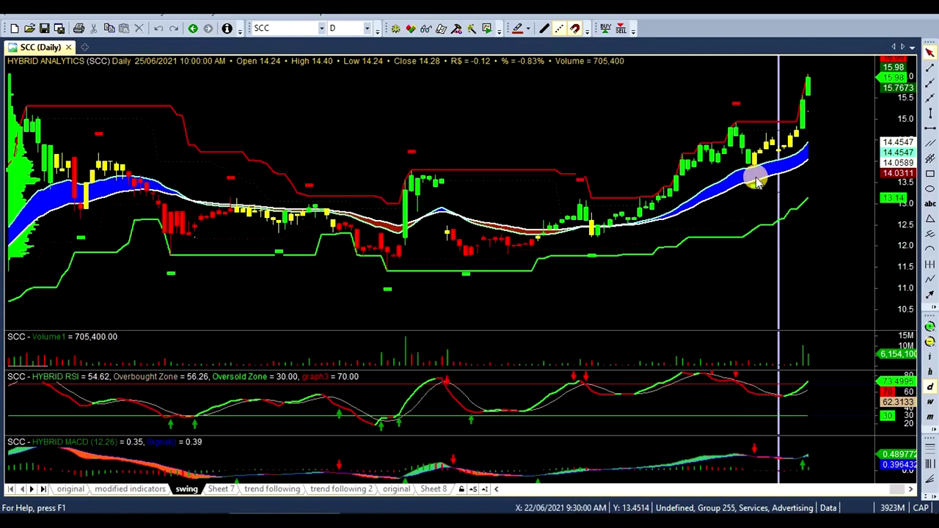
drag(901, 115, 903, 146)
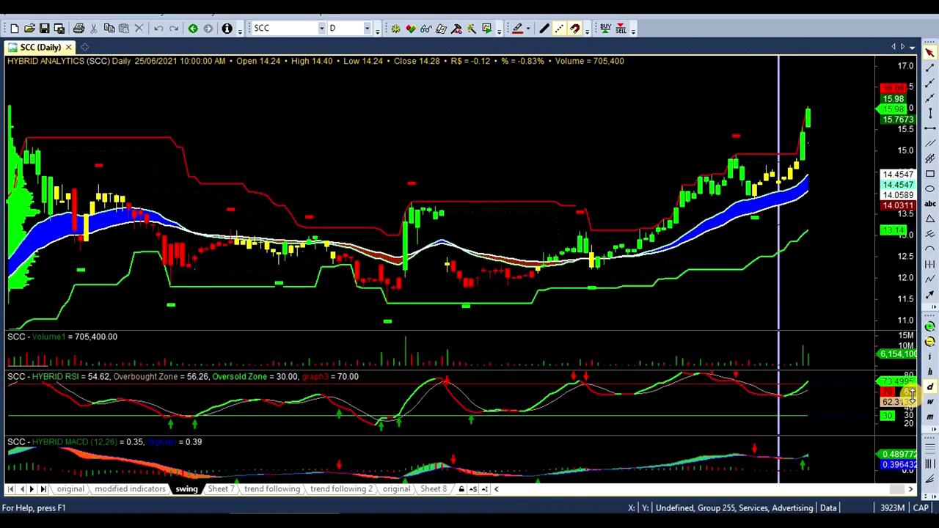
- Rescale SCC's RSI and MACD panes and examine the latest RSI turn and the MACD crossover at 1 July 2021
drag(908, 397, 909, 420)
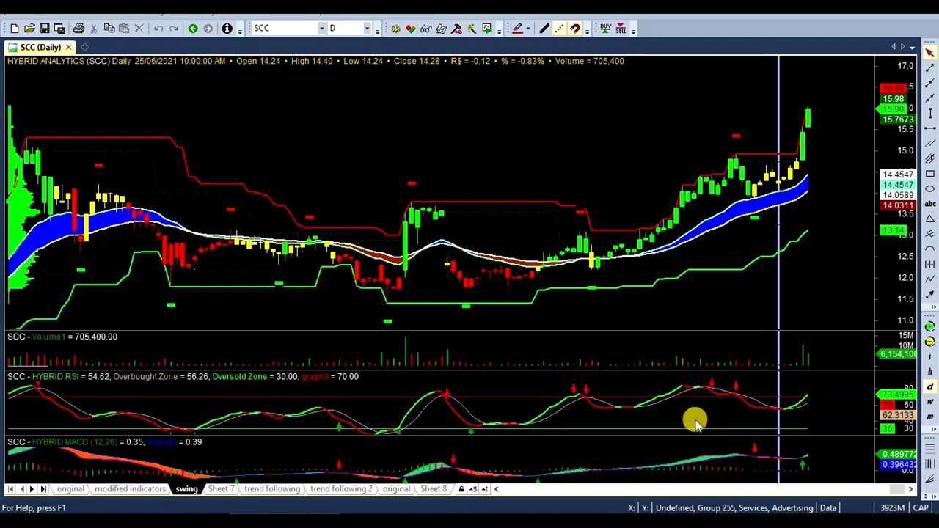
click(725, 402)
drag(907, 461, 906, 457)
click(803, 464)
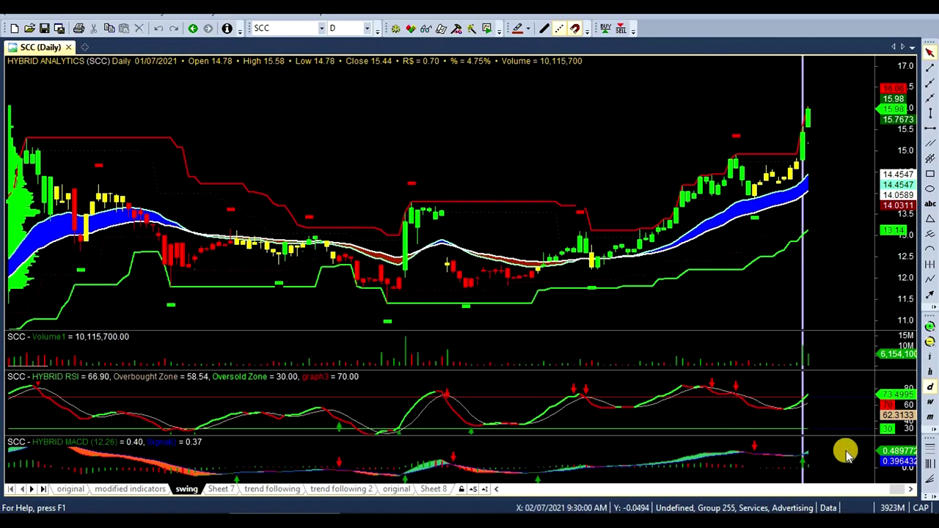
click(832, 226)
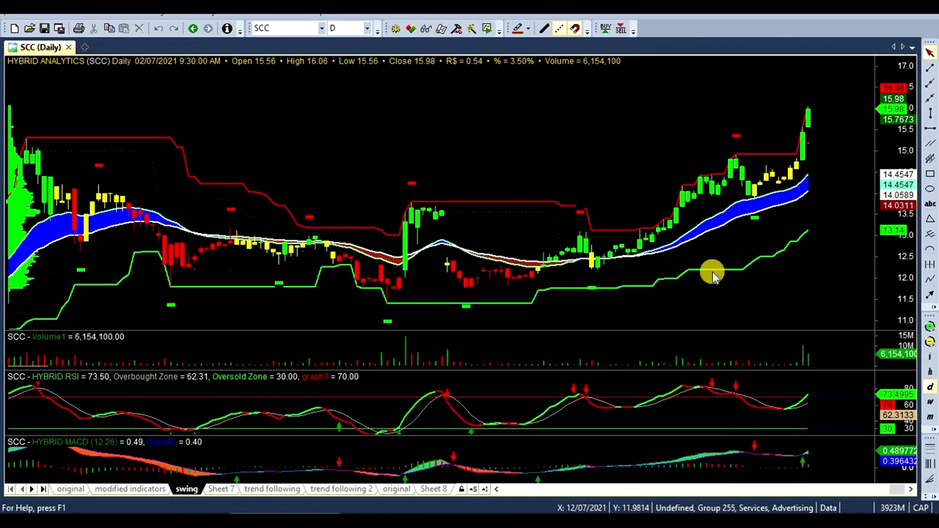
- Switch back to the SCC chart in InvestaChart
key(alt+Tab)
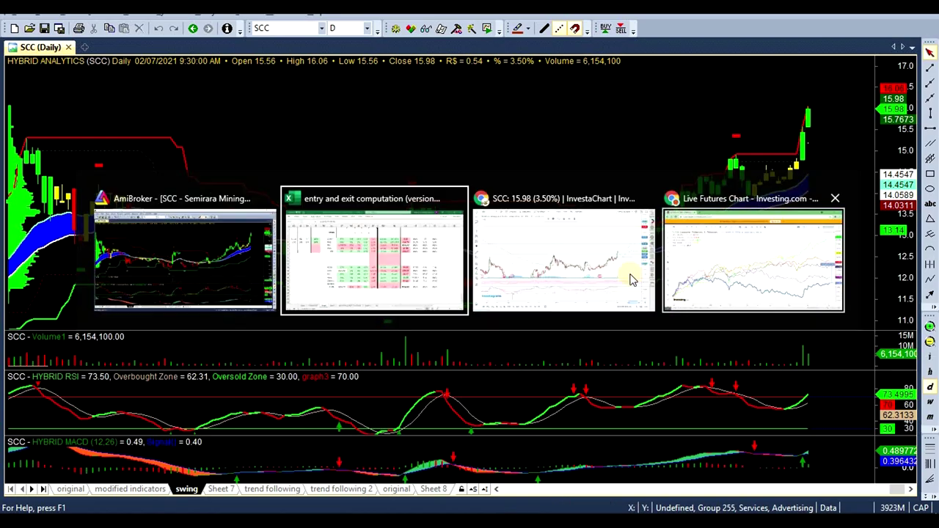
click(572, 247)
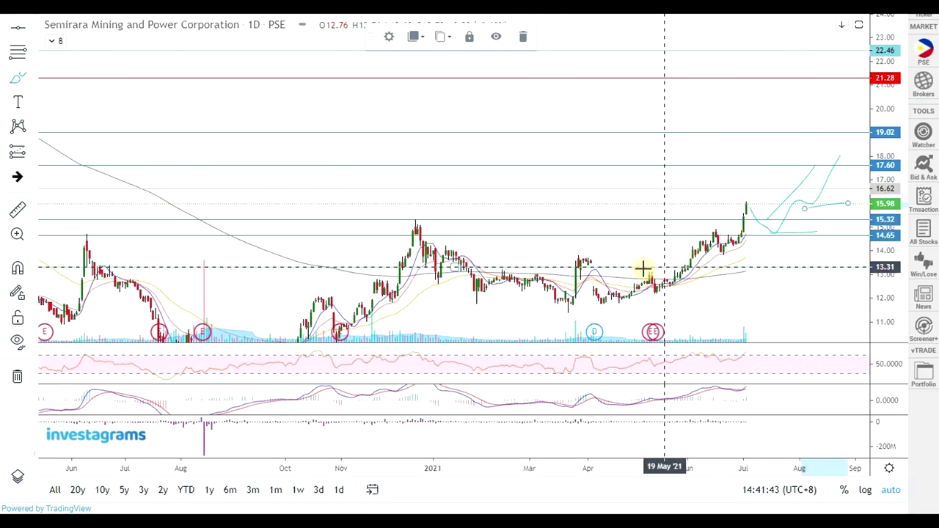
- Switch to the valuation workbook in Excel and select TECH in the stock list
key(alt+Tab)
click(511, 309)
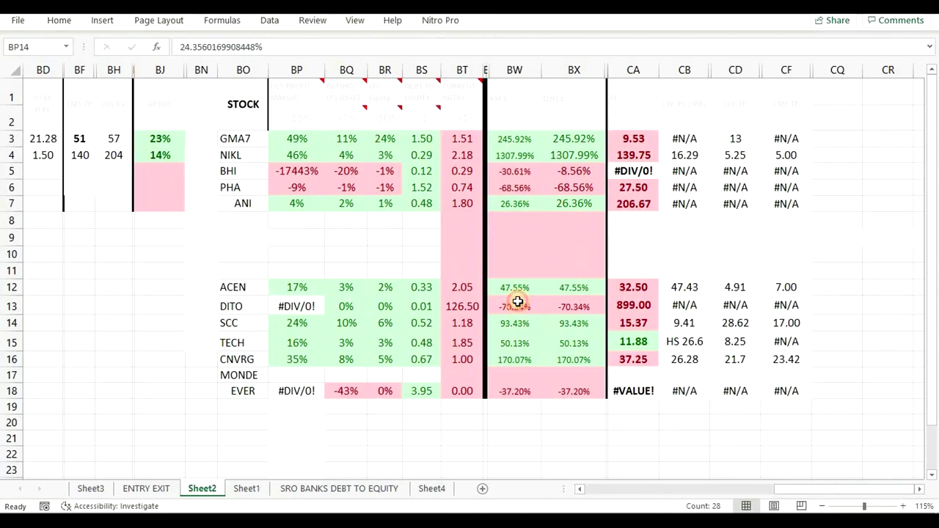
click(248, 342)
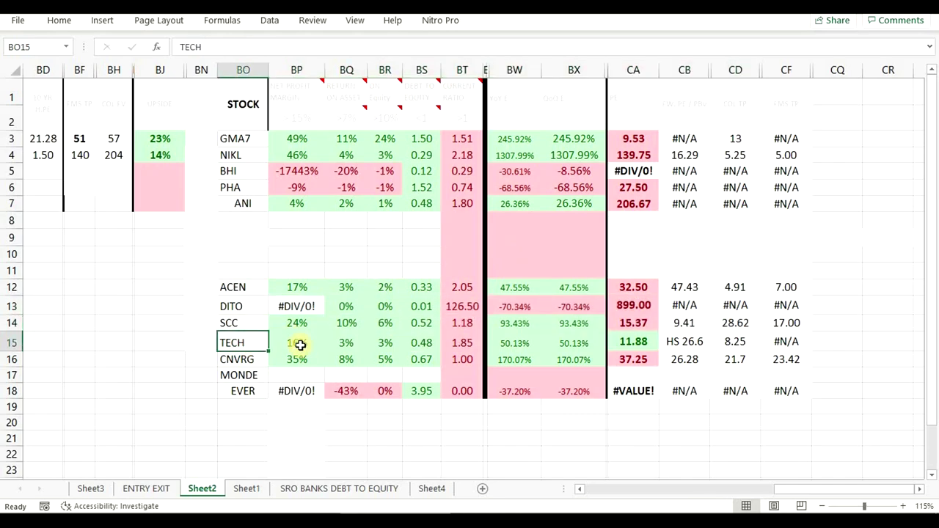
- Switch back to InvestaChart and load the PSE-listed Cirtek Holdings chart using the symbol TECH
key(alt+Tab)
click(372, 244)
scroll(503, 179, down, 5)
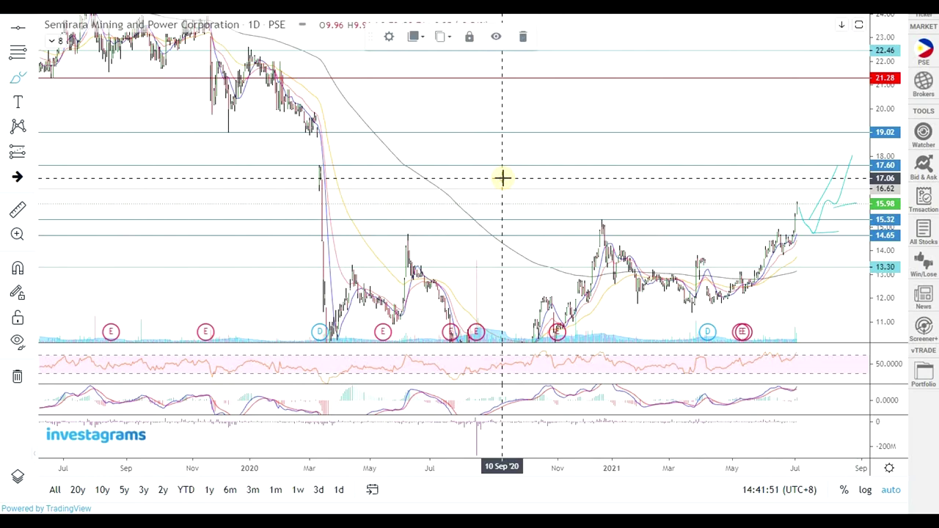
text(TECH)
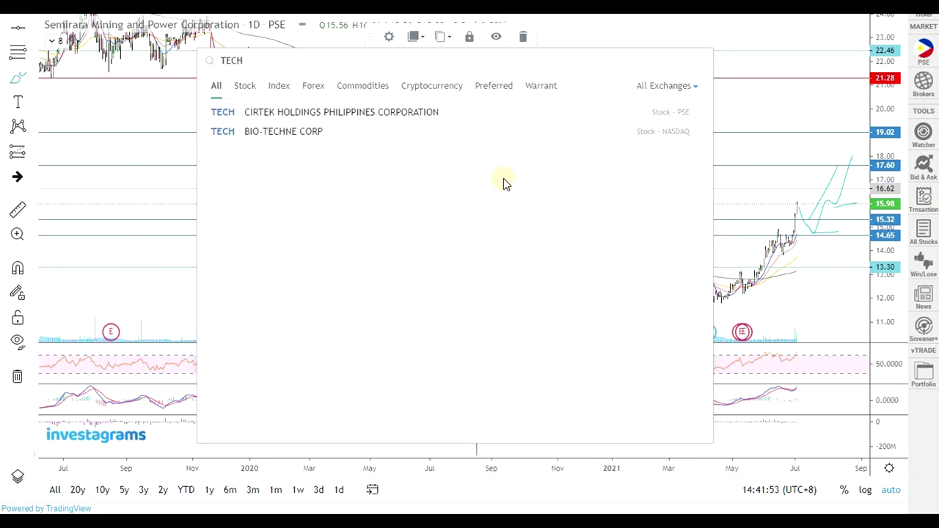
key(Return)
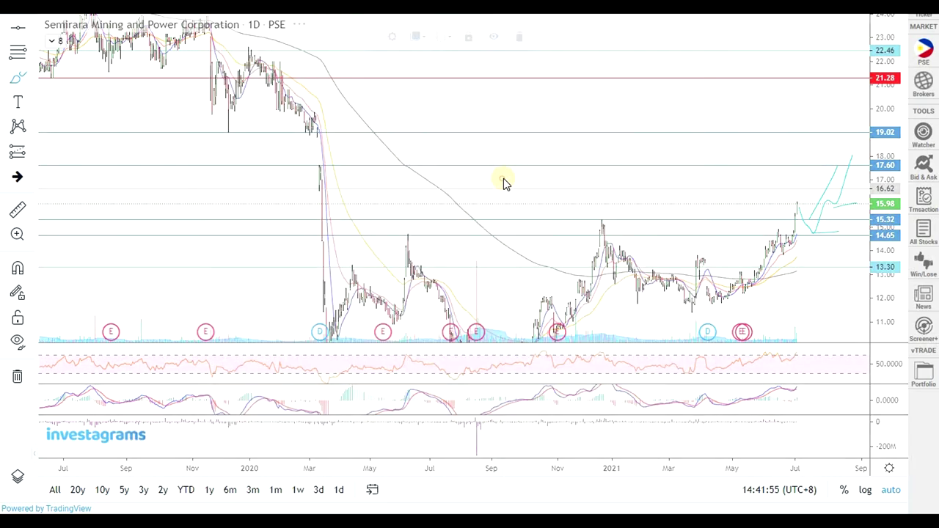
- Compress TECH's price scale and clear all existing drawings from the chart
scroll(674, 211, up, 2)
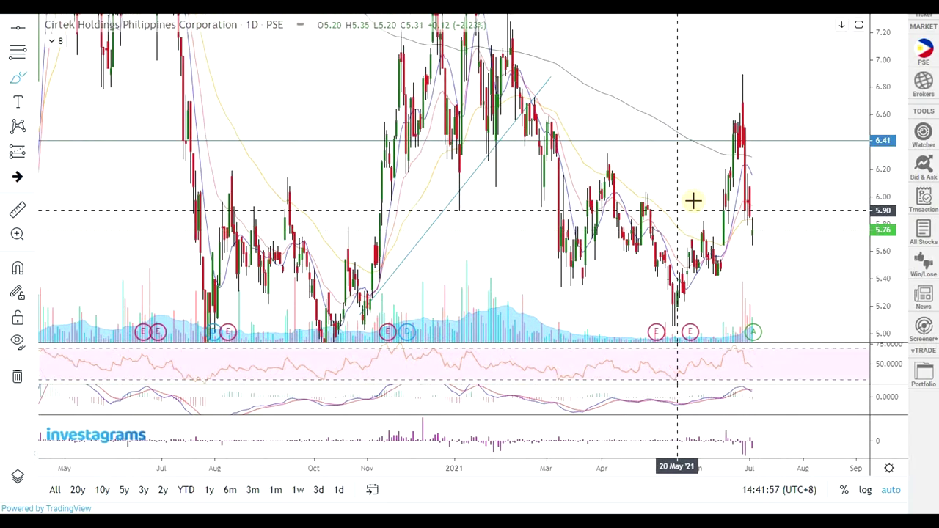
drag(886, 73, 808, 235)
scroll(741, 257, up, 1)
drag(675, 254, 725, 278)
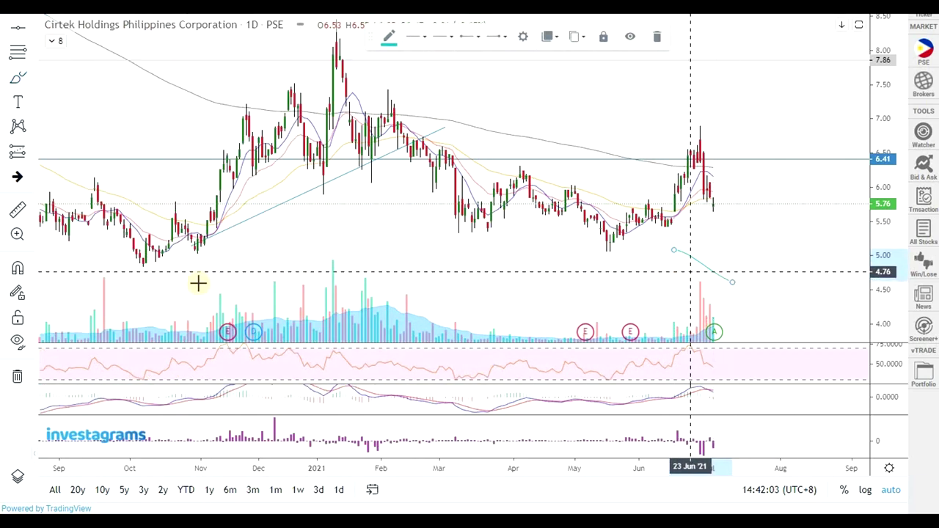
click(39, 387)
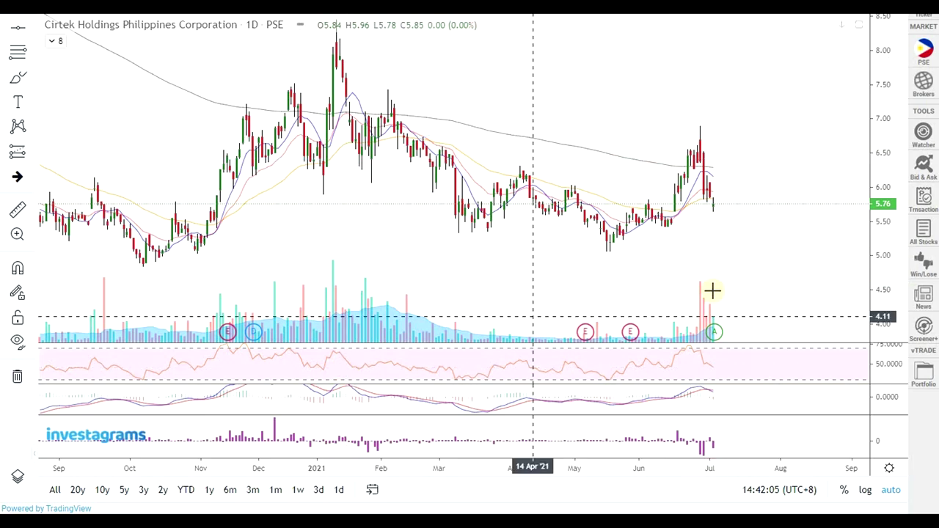
- Mark TECH's late June 2021 peak with a short horizontal brush stroke at about 6.90
drag(895, 194, 860, 231)
scroll(839, 230, up, 1)
drag(567, 270, 616, 297)
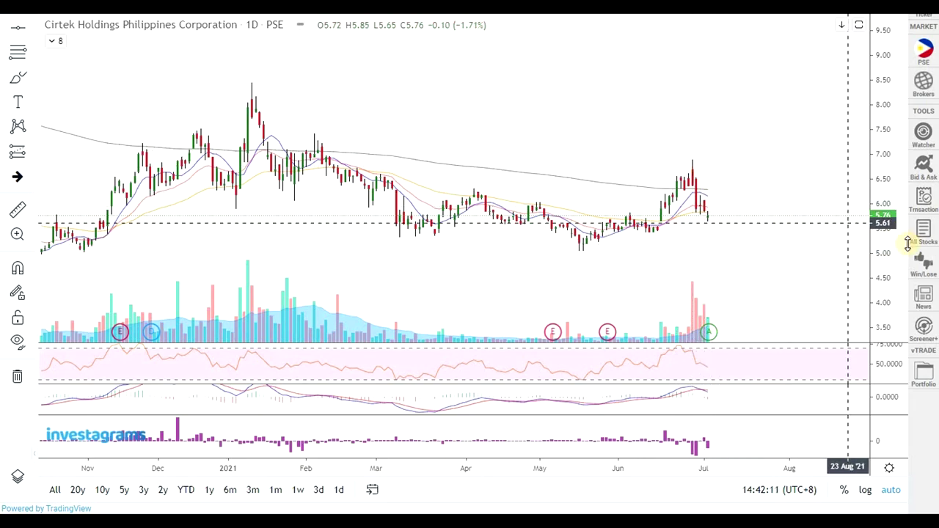
drag(881, 240, 866, 232)
scroll(778, 281, up, 2)
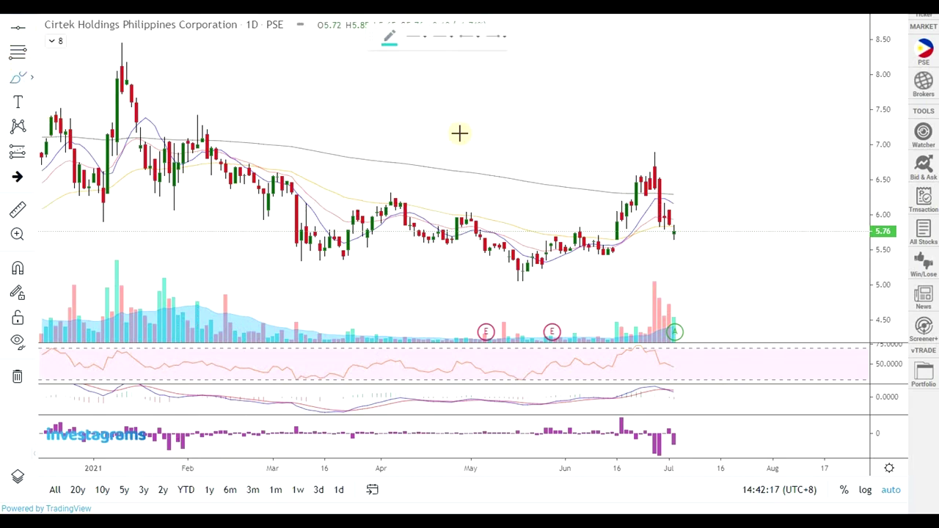
mouse_move(650, 181)
mouse_down()
mouse_move(564, 184)
mouse_move(555, 172)
mouse_move(618, 151)
mouse_up()
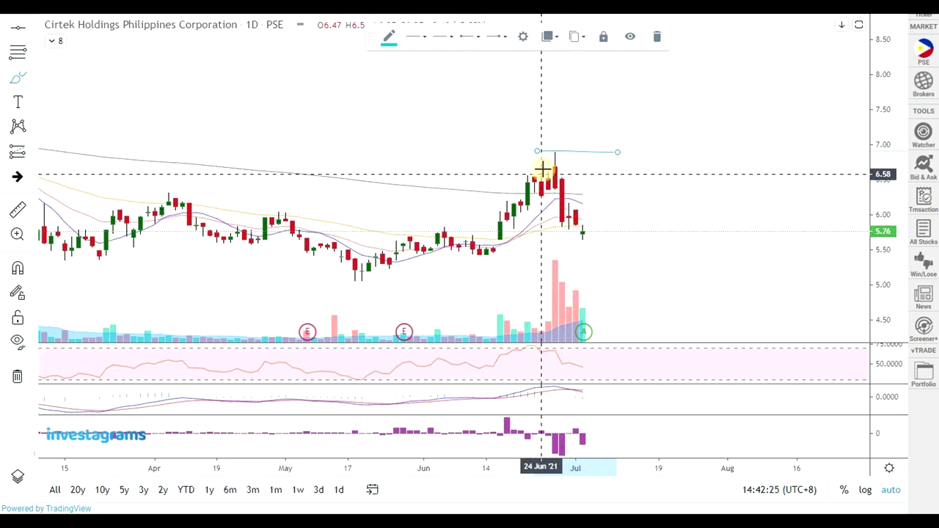
- Draw a rising trend line under TECH's lows from about 5.04 on 17 May 2021 to 6.11 on 12 August 2021
scroll(708, 242, down, 2)
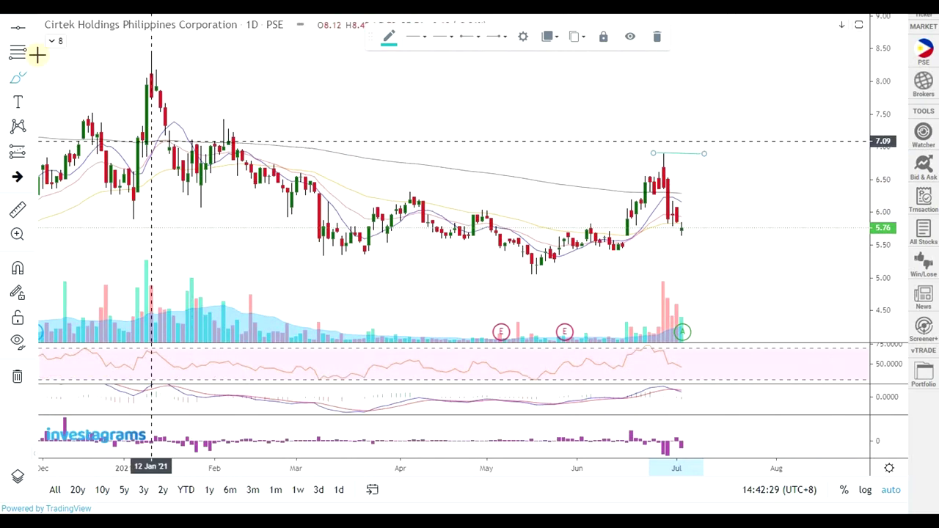
click(36, 31)
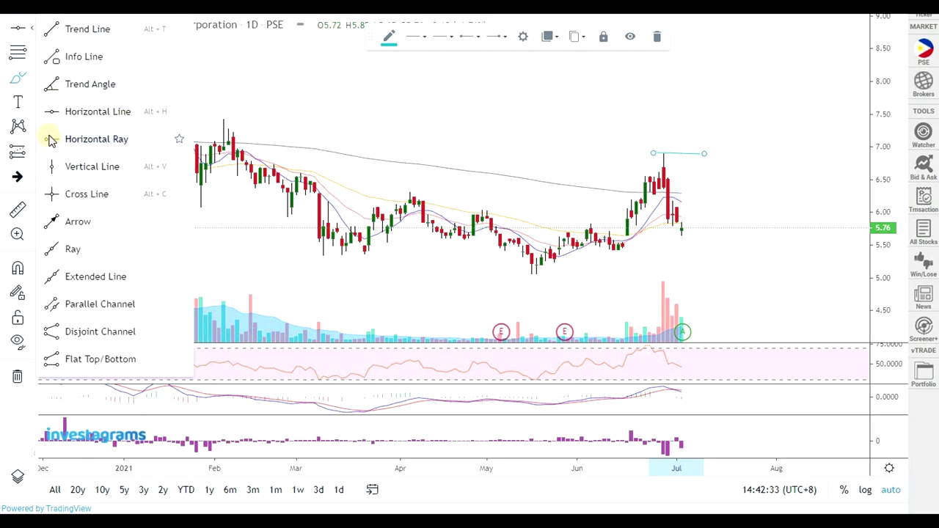
click(58, 33)
click(526, 276)
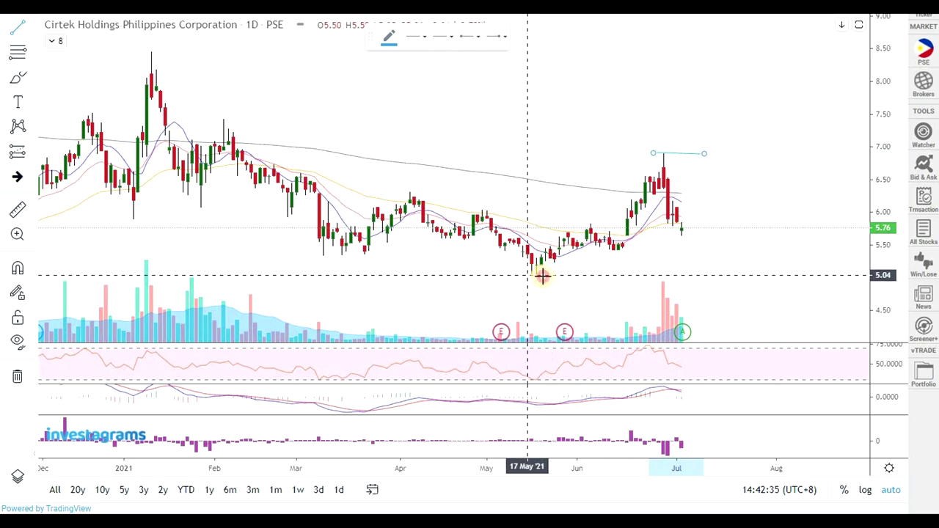
click(812, 206)
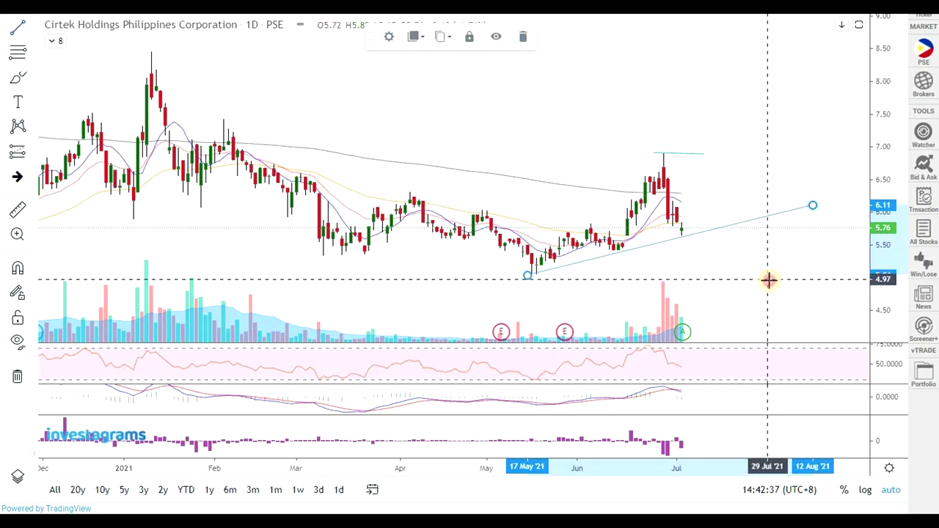
scroll(719, 264, down, 1)
scroll(770, 271, down, 1)
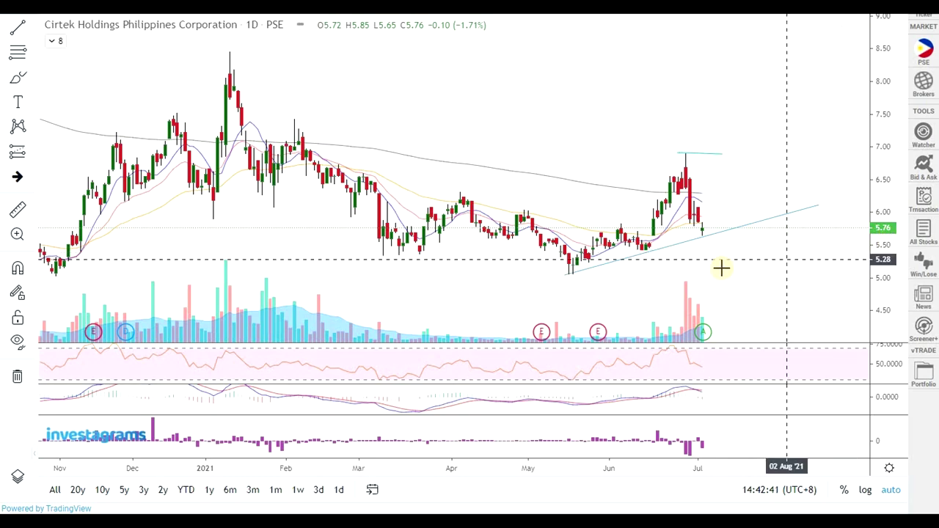
scroll(662, 268, up, 1)
scroll(650, 267, up, 1)
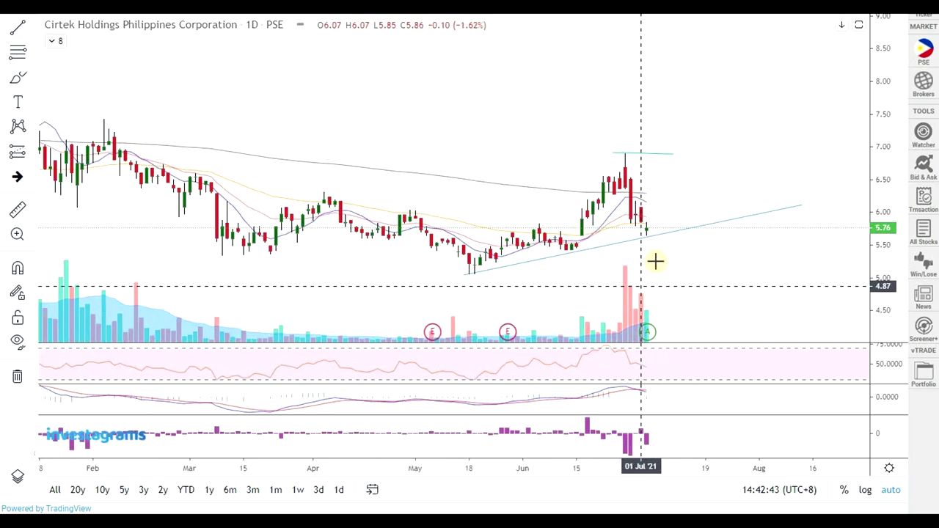
- Place two vertical lines ahead of the latest candle, at 23 Jul '21 and 03 Aug '21
click(34, 29)
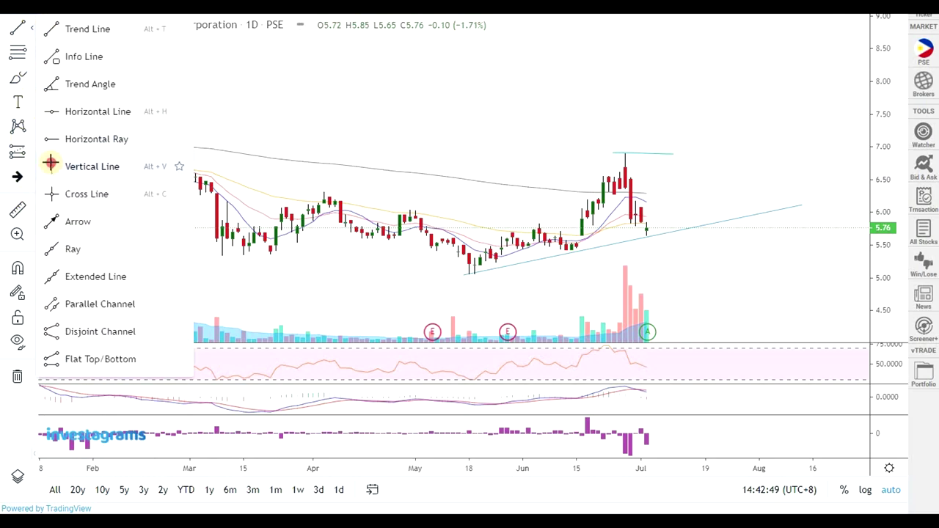
click(50, 165)
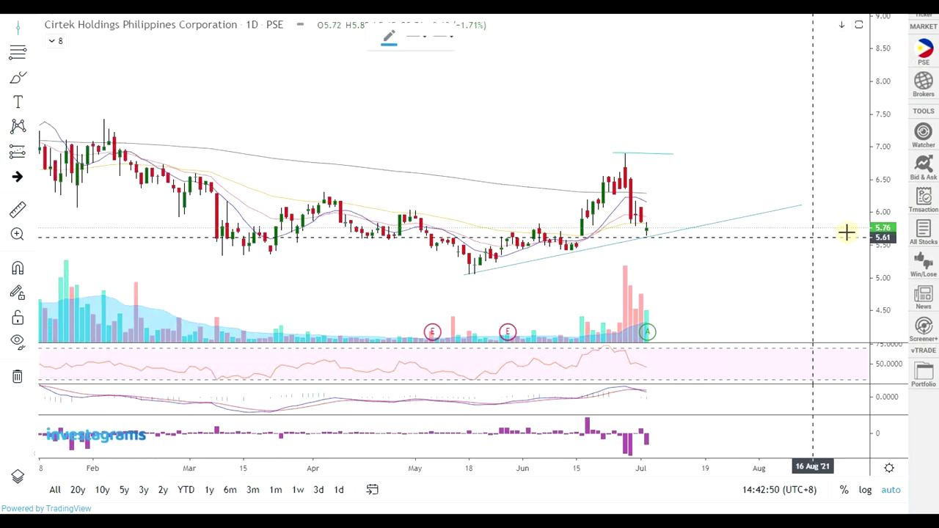
click(725, 205)
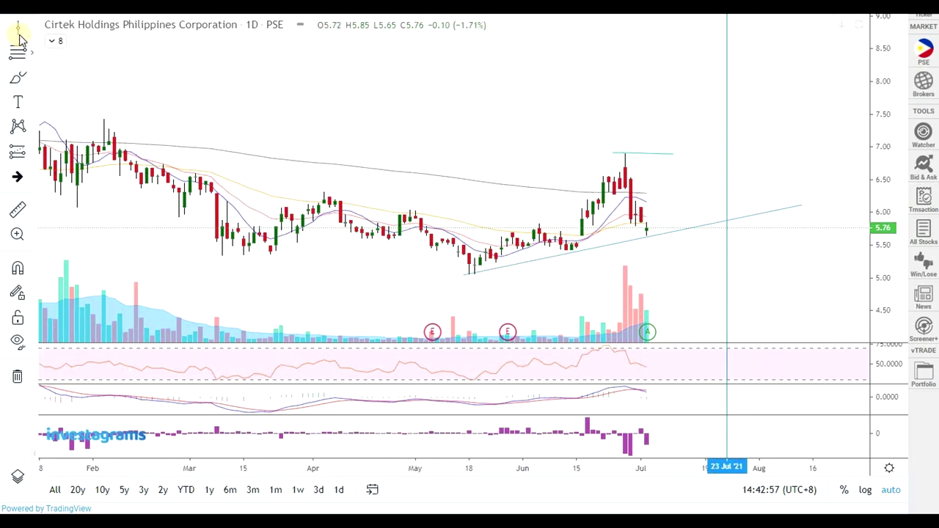
click(635, 119)
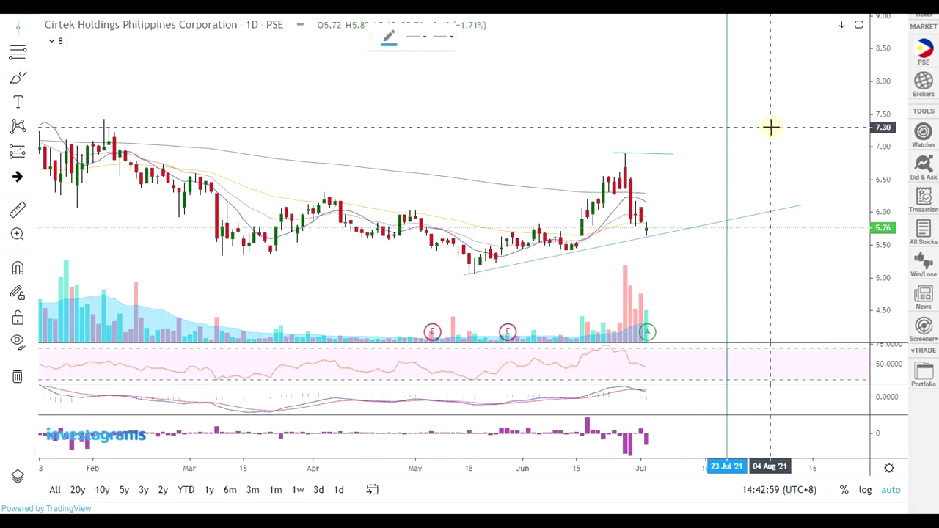
click(764, 129)
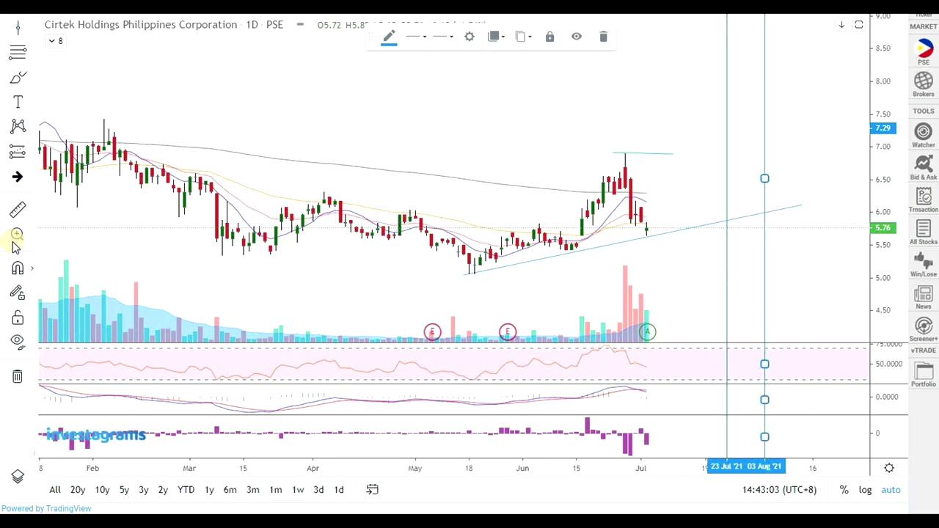
- Brush a rising price path from the latest candle up to the 03 Aug '21 vertical line, ending at about 6.75
click(20, 79)
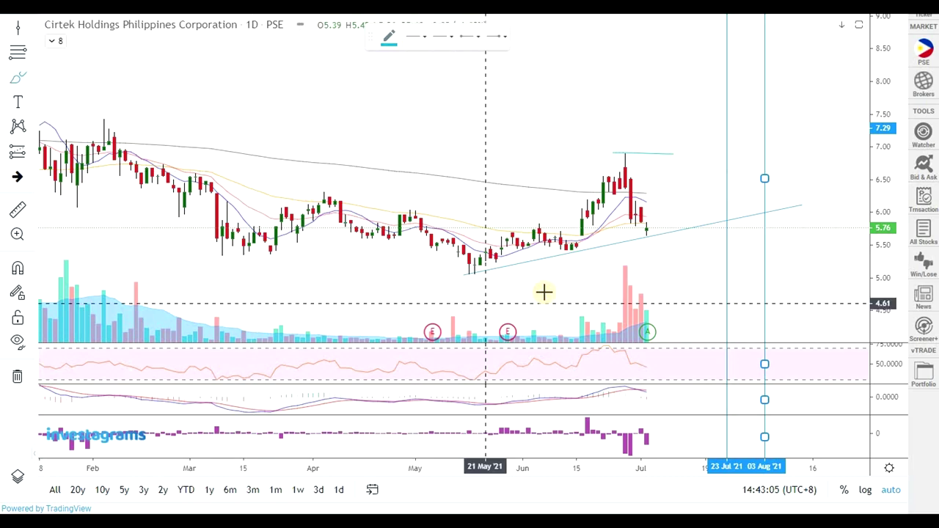
scroll(650, 258, down, 2)
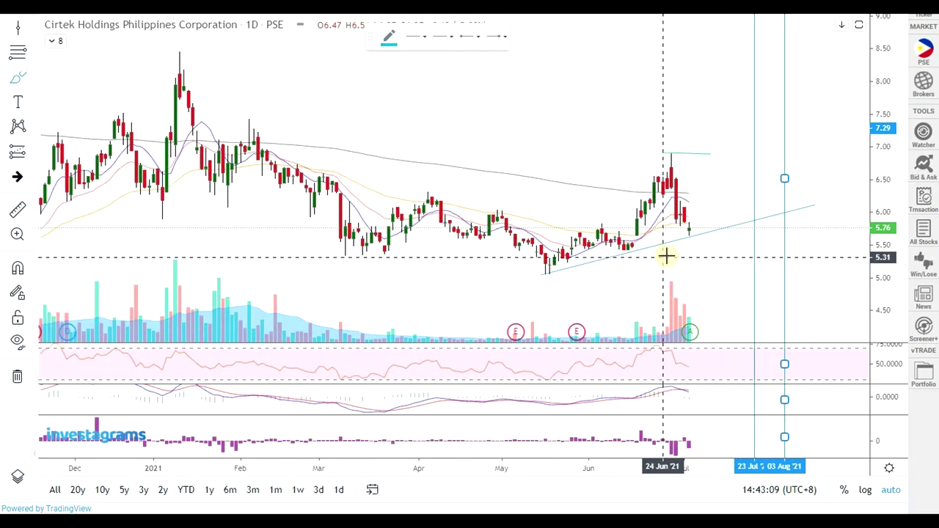
mouse_move(690, 234)
mouse_down()
mouse_move(707, 210)
mouse_move(783, 164)
mouse_up()
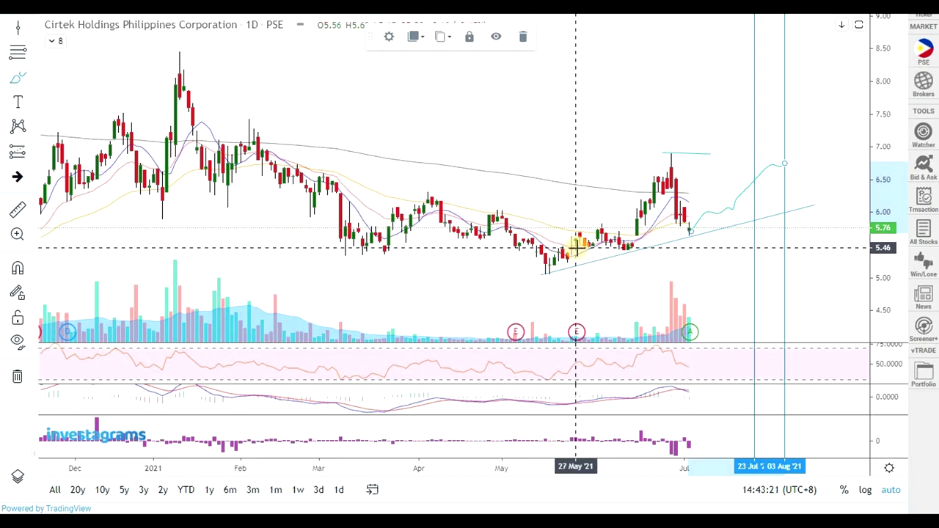
- Brush a horizontal support line at about 5.46 and a falling path from the latest candle to a short line at about 5.30
drag(577, 248, 823, 248)
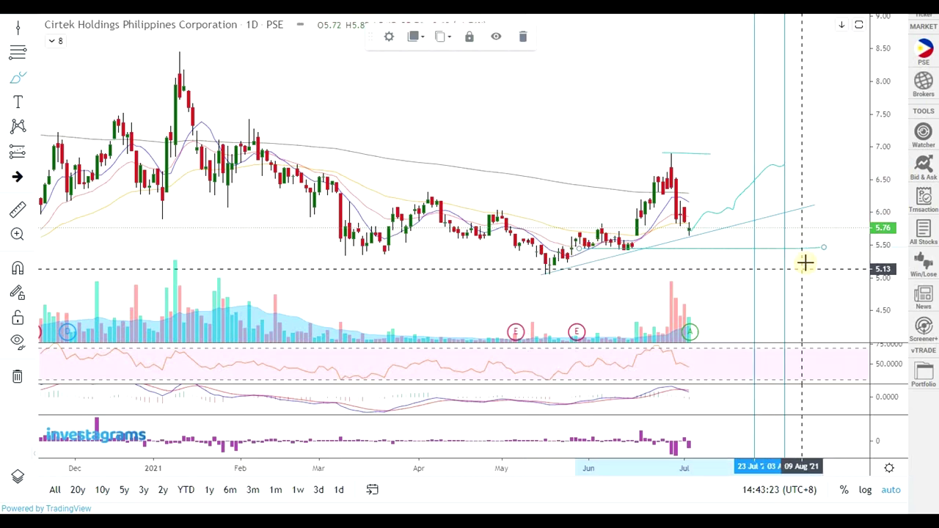
mouse_move(701, 237)
mouse_down()
mouse_move(713, 247)
mouse_move(741, 242)
mouse_move(755, 257)
mouse_up()
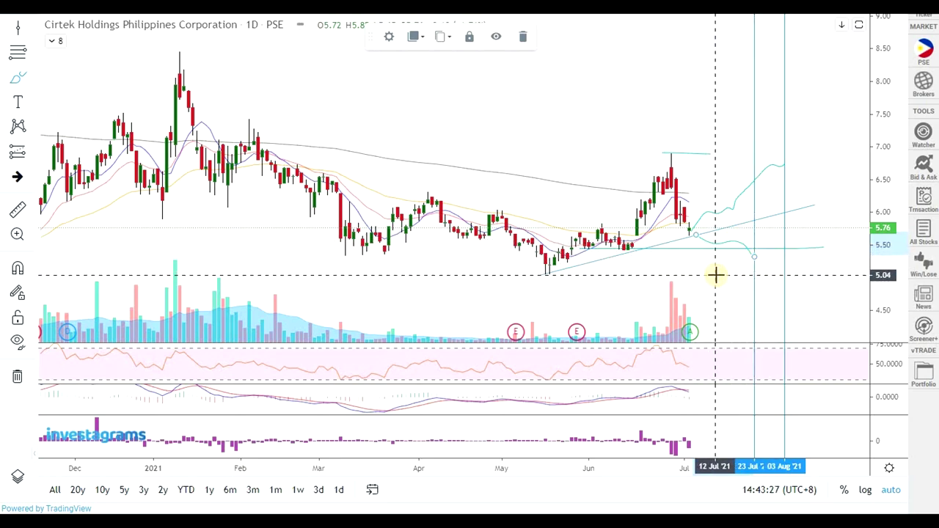
drag(739, 257, 802, 256)
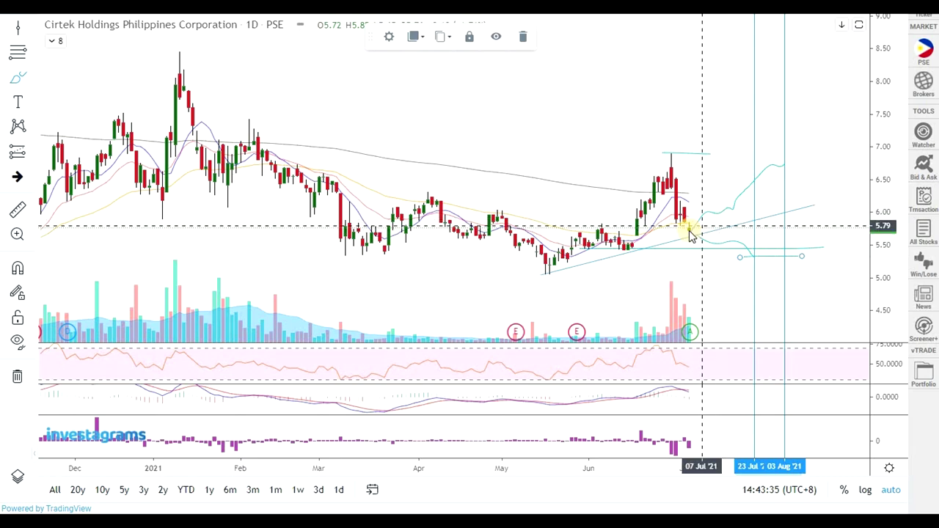
click(783, 165)
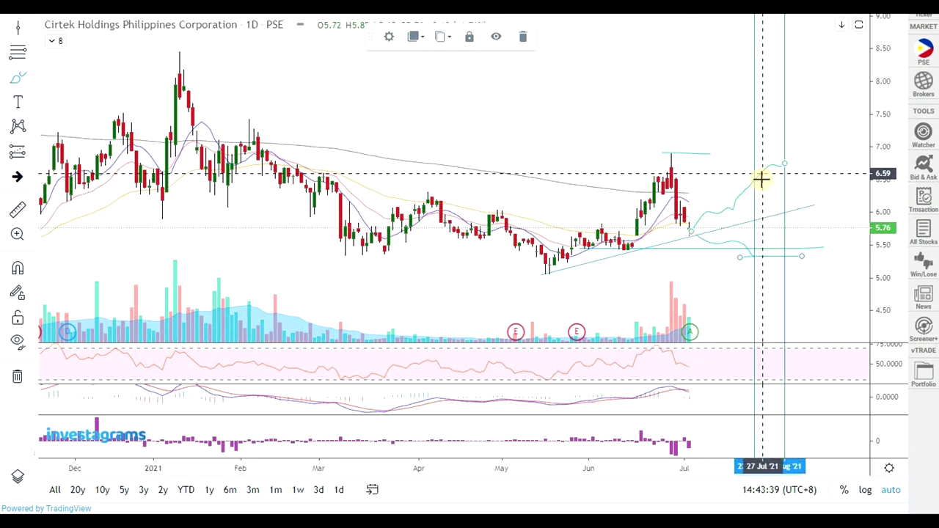
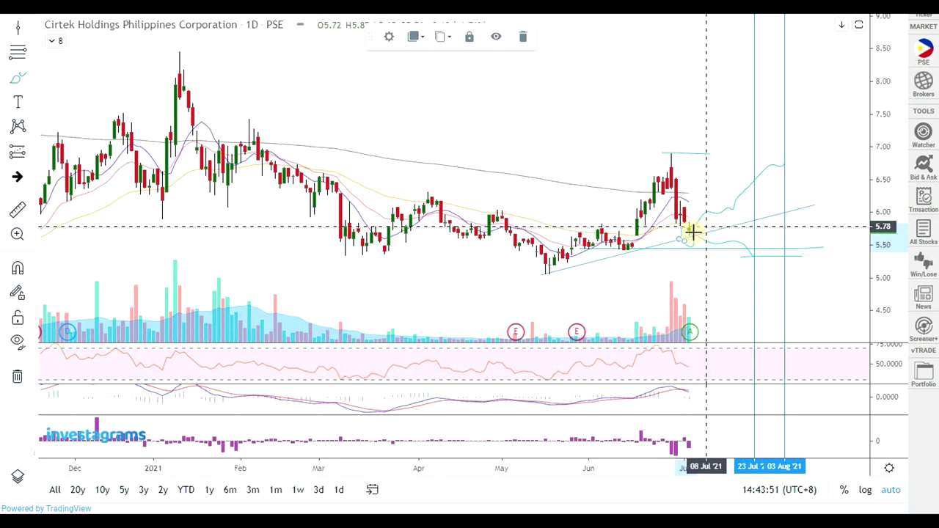
- Brush marks around the rising path's end near 7.00, plus a vertical stroke and a lower stroke beyond the 03 Aug '21 line
drag(744, 168, 789, 151)
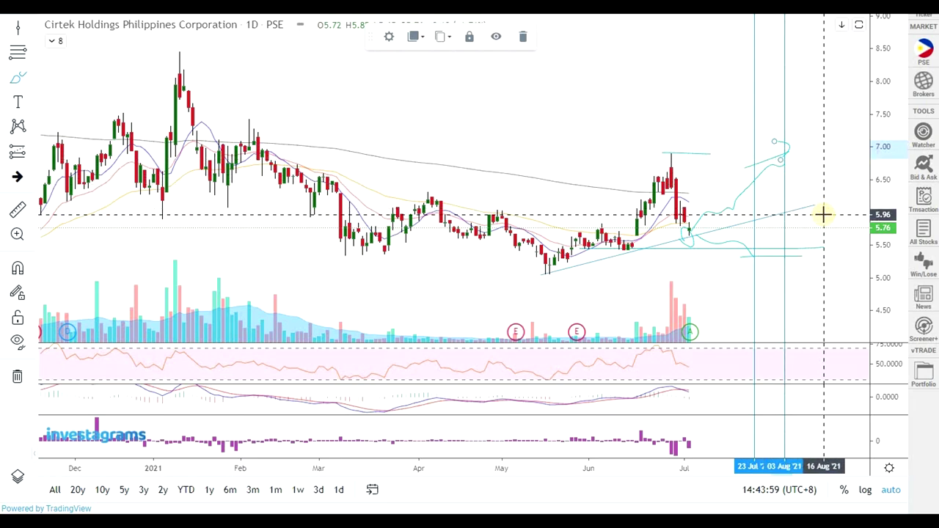
scroll(823, 232, up, 1)
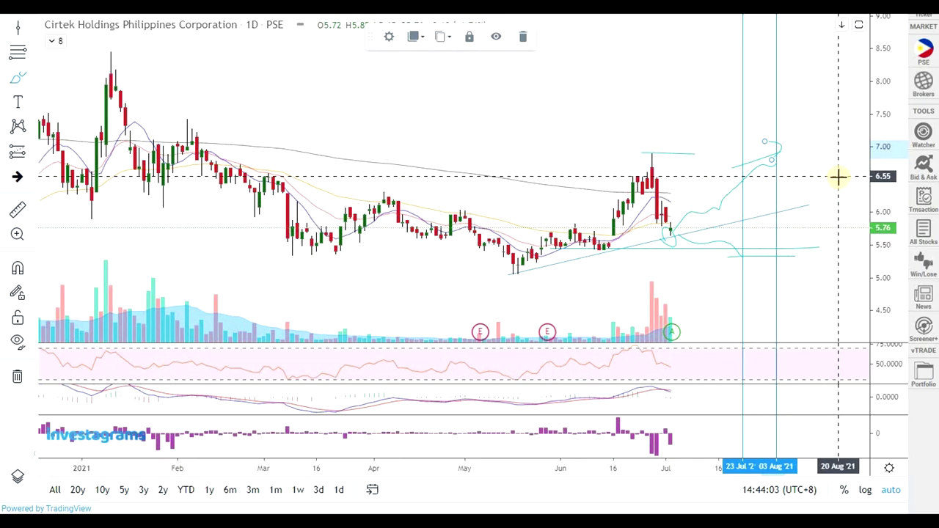
drag(830, 176, 839, 231)
drag(795, 259, 848, 248)
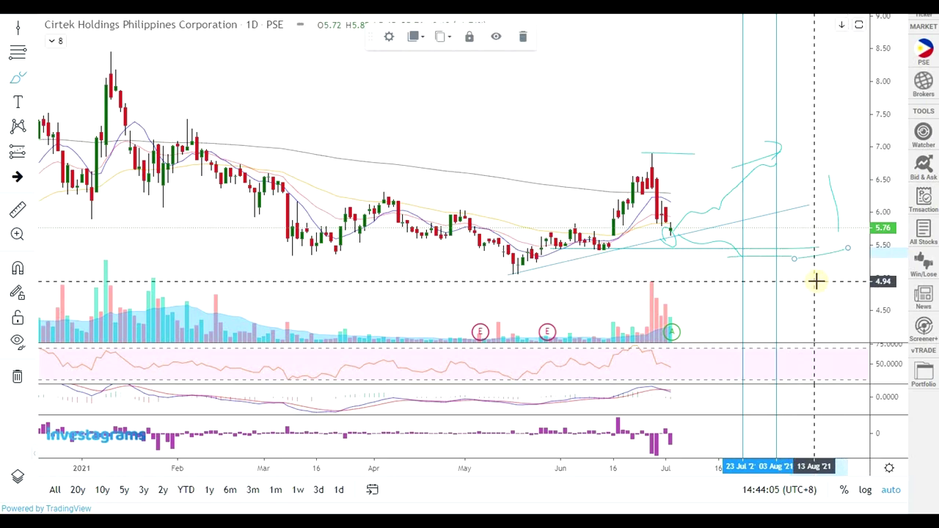
- Brush an entry mark beside the latest candle at about 5.63 and a short target line across the rising path at about 6.80
scroll(656, 262, up, 1)
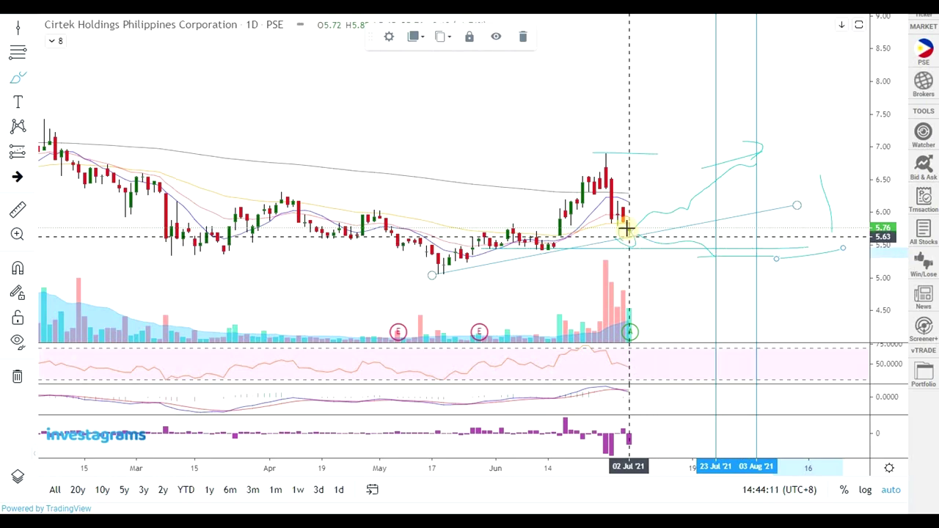
drag(623, 218, 612, 227)
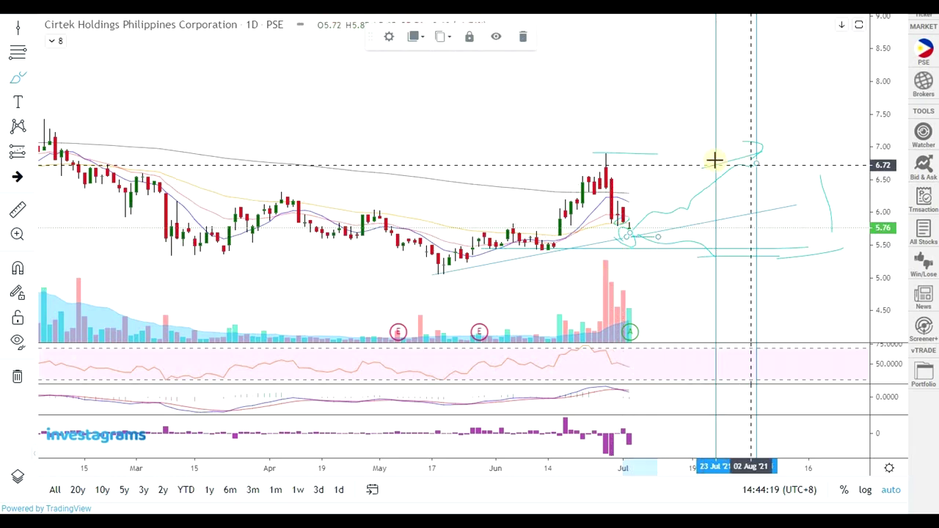
drag(719, 160, 785, 160)
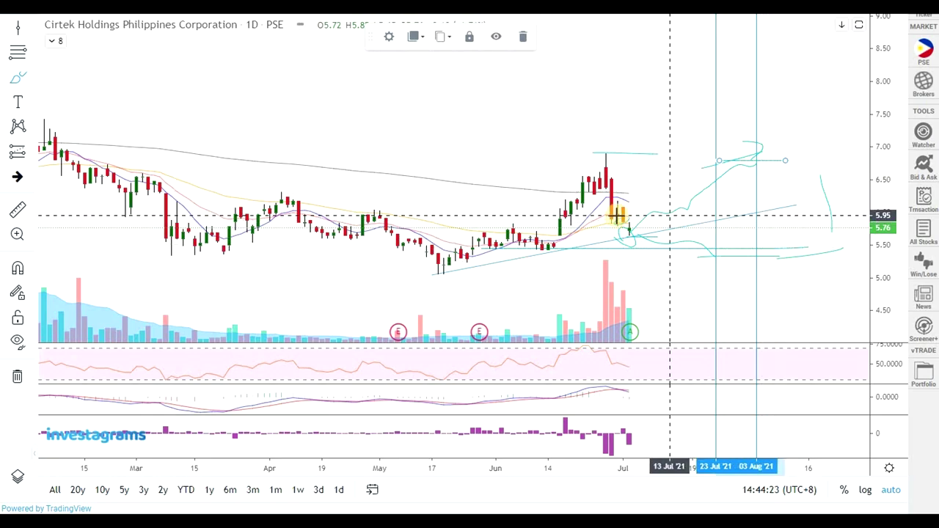
click(32, 31)
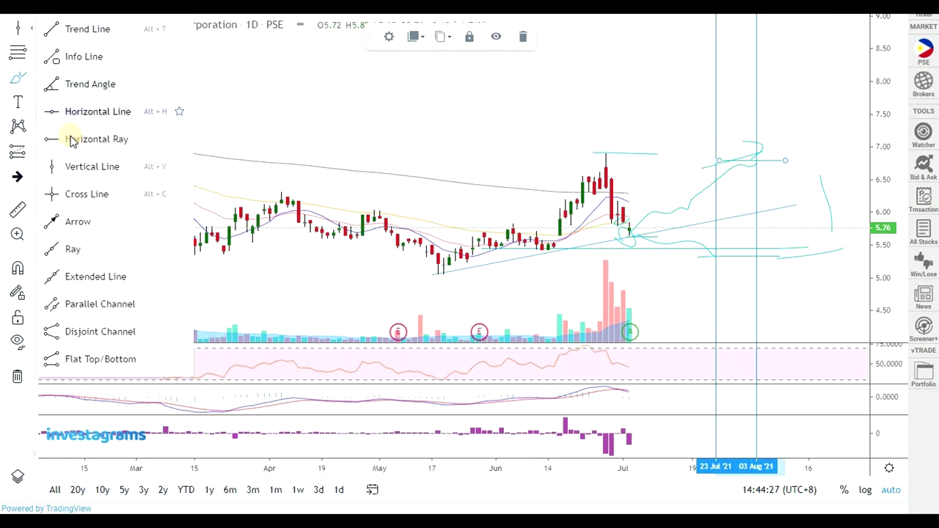
click(98, 111)
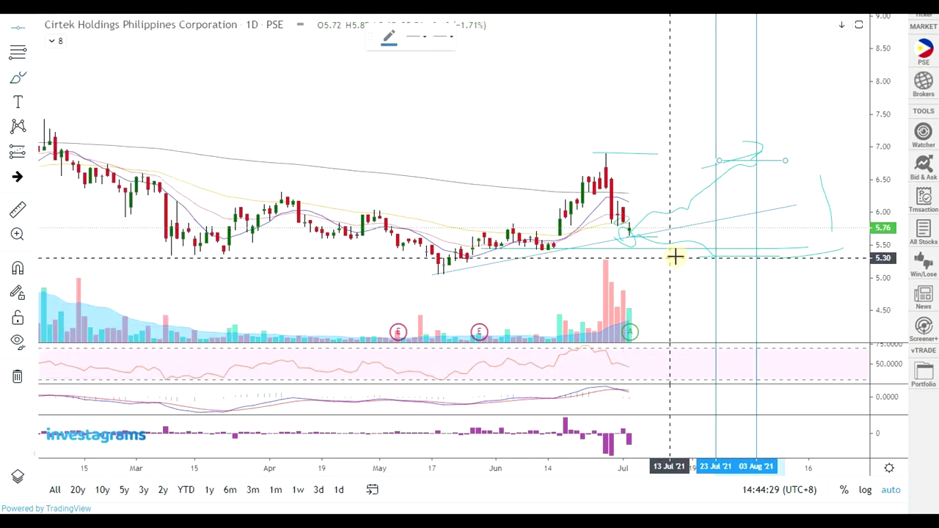
click(675, 246)
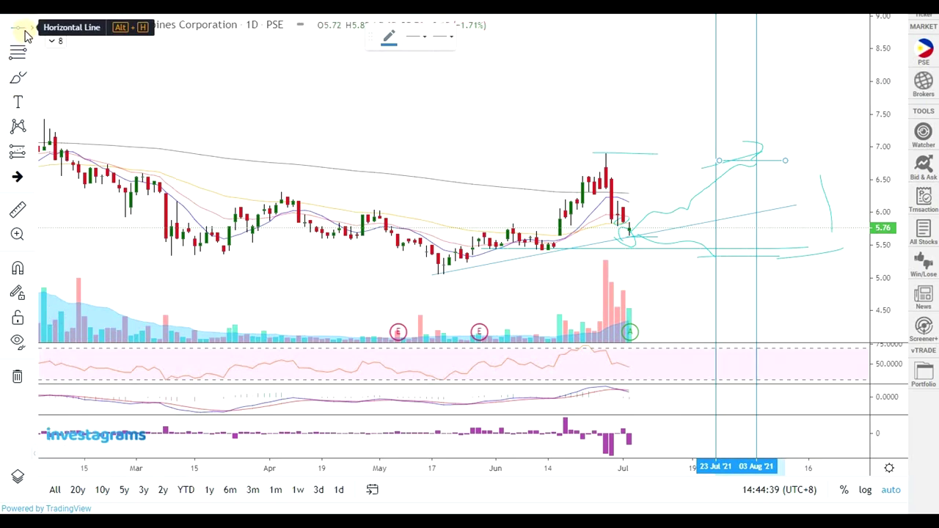
- Remove all drawings from the chart
scroll(430, 151, down, 5)
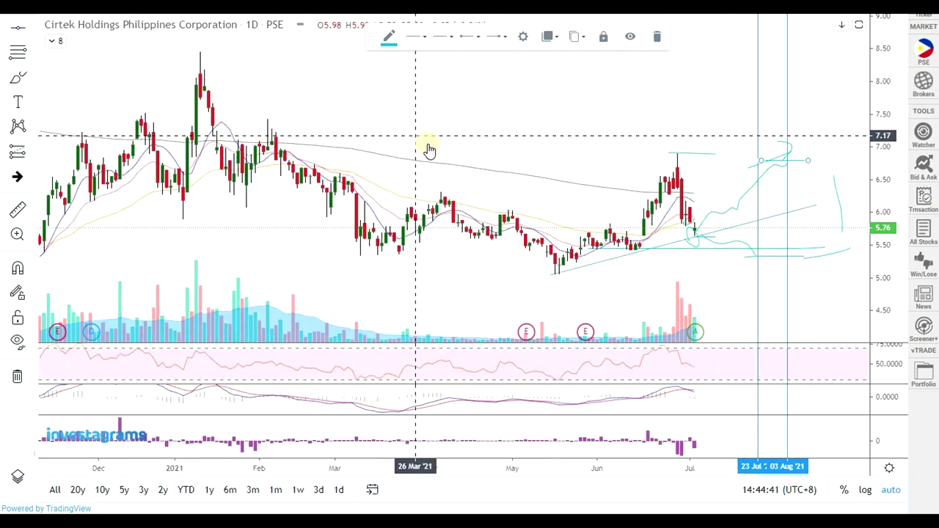
scroll(438, 167, down, 5)
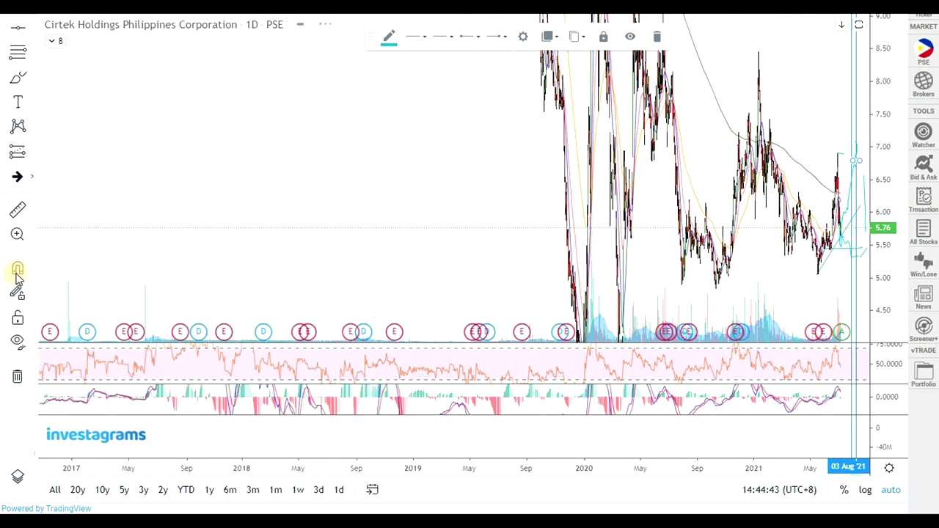
click(18, 376)
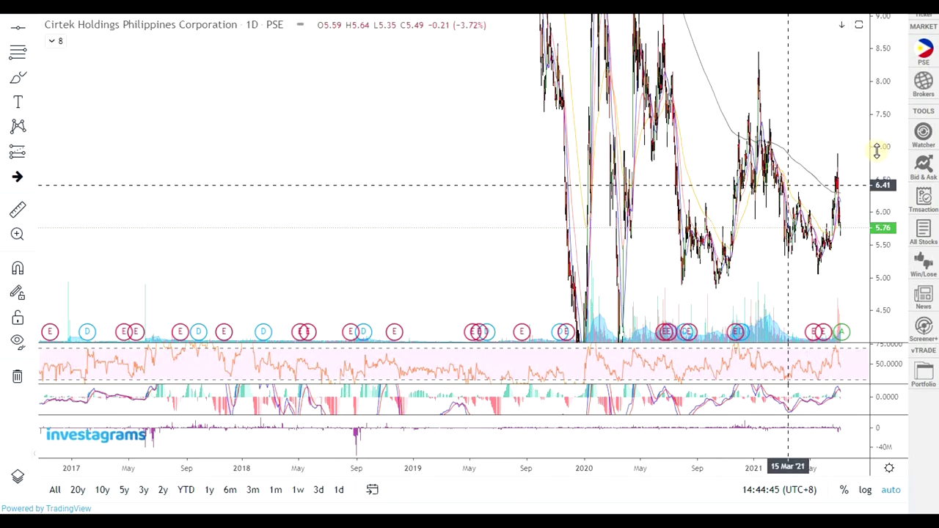
- Examine the stock's long-term price history from 2015 to 2021 with a compressed price scale
drag(893, 217, 895, 300)
drag(891, 97, 869, 267)
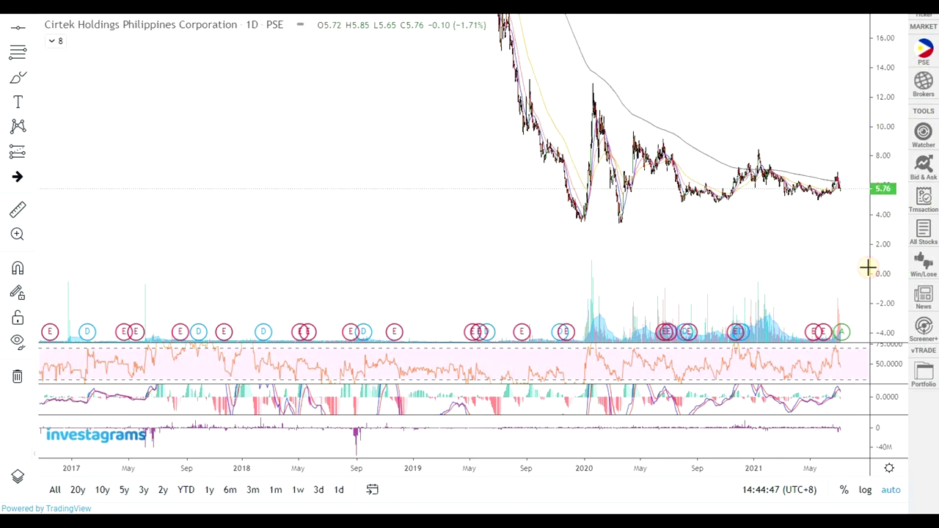
drag(891, 126, 881, 217)
right_click(719, 92)
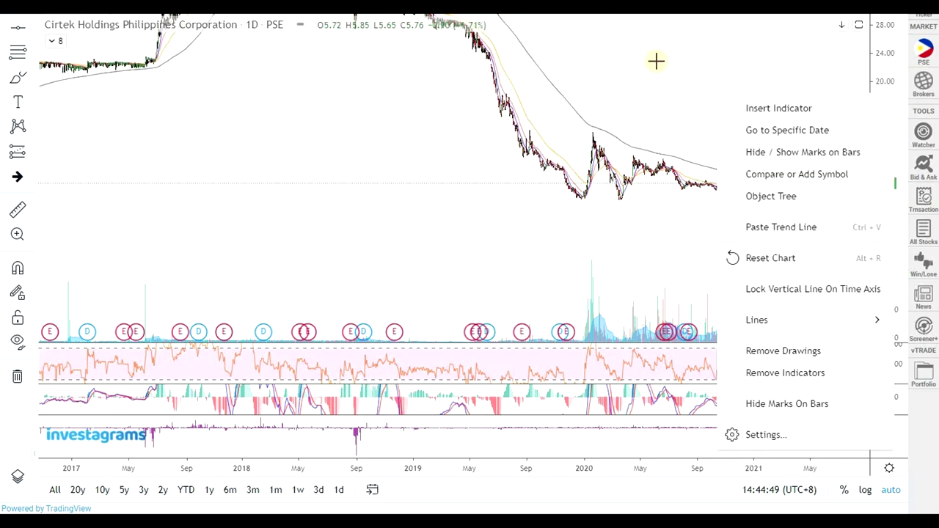
click(778, 256)
scroll(781, 168, down, 5)
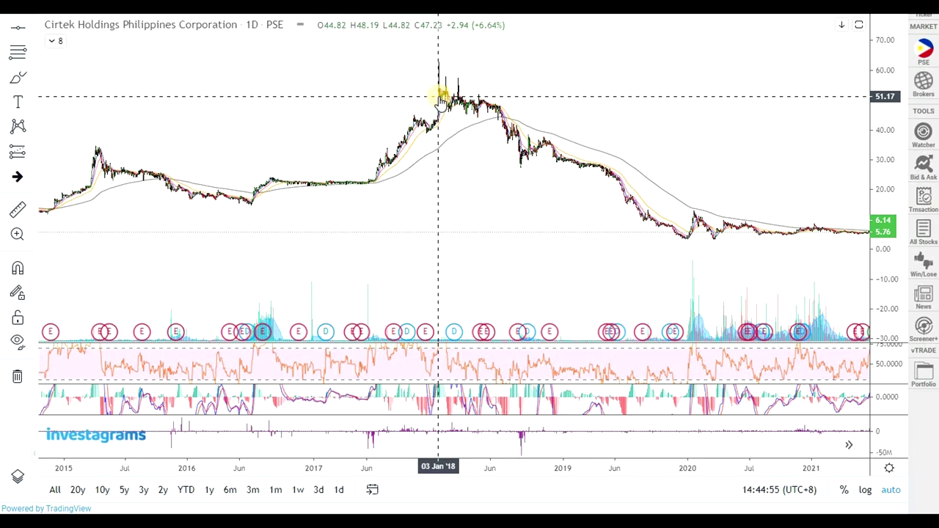
scroll(464, 192, up, 3)
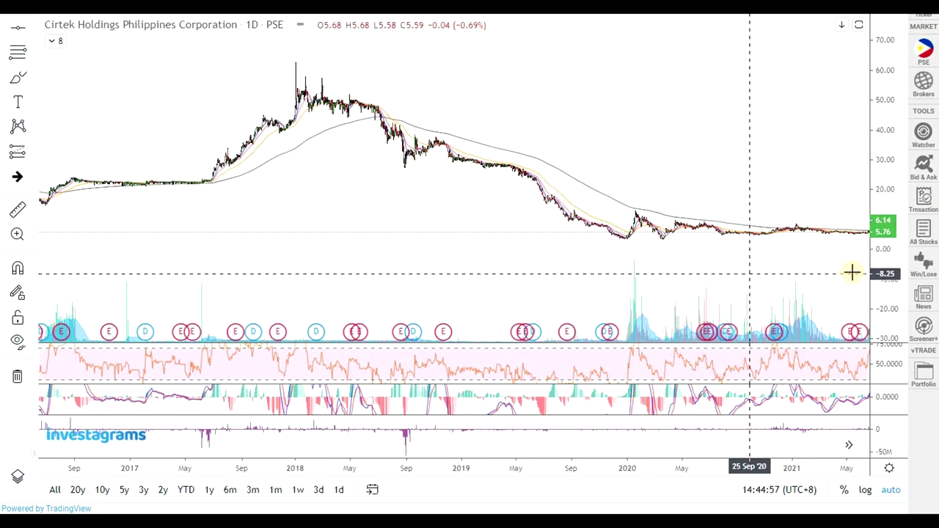
- Stretch the price scale and maximize the price pane so the indicator panes are hidden
drag(890, 313, 890, 204)
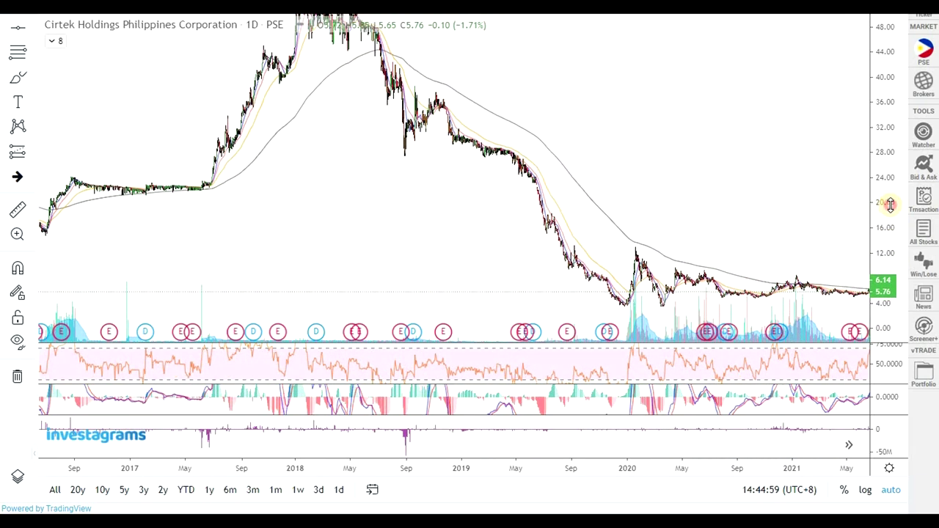
double_click(811, 209)
scroll(813, 241, up, 2)
drag(834, 266, 751, 237)
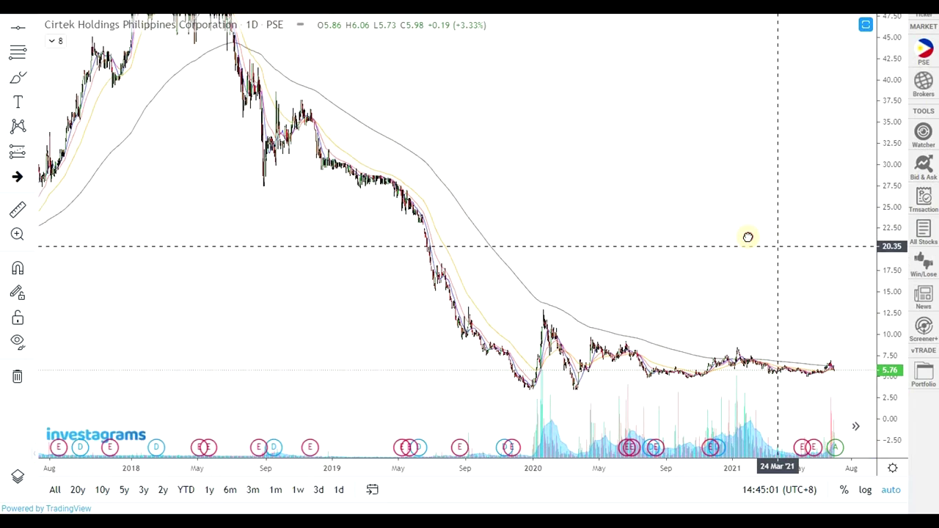
- Examine the stock's decline from its 2018 peak through 2021, with the whole move fitted to the price scale
scroll(623, 172, down, 3)
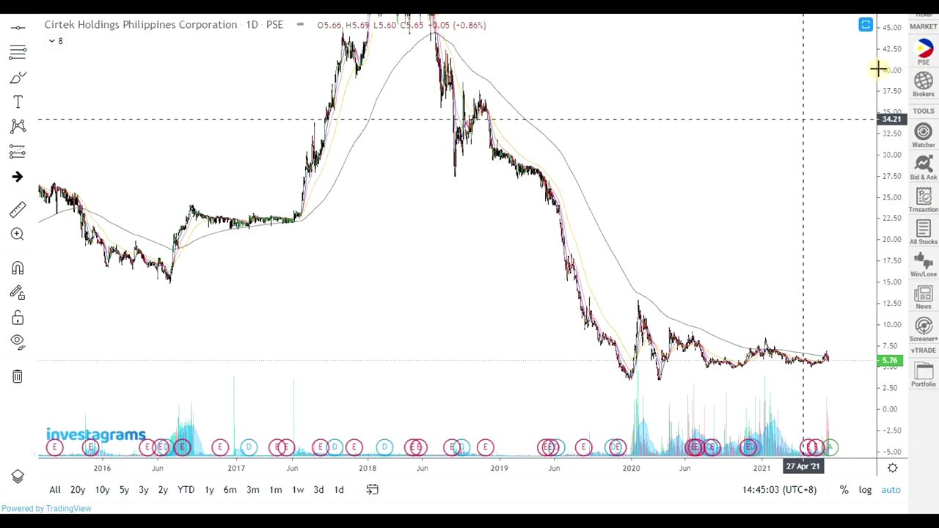
drag(894, 103, 894, 143)
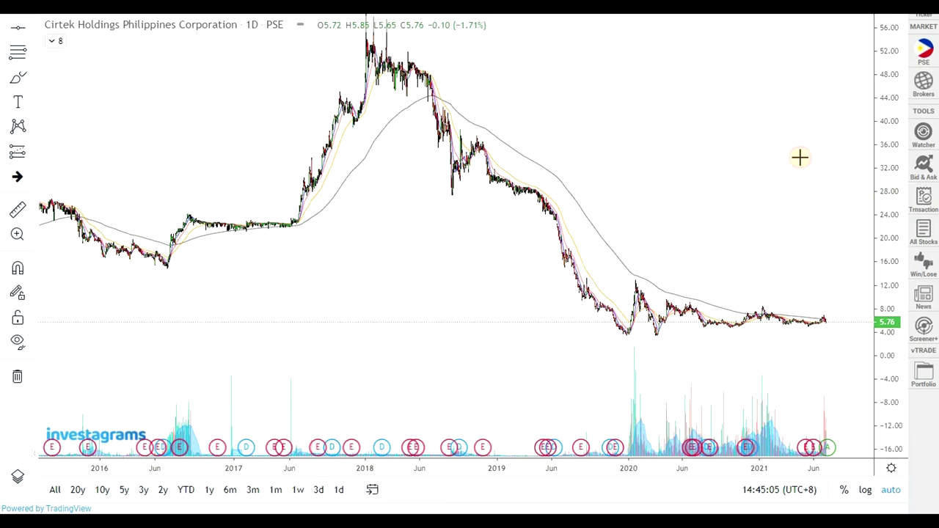
right_click(790, 99)
click(701, 86)
drag(698, 87, 614, 142)
drag(612, 143, 615, 143)
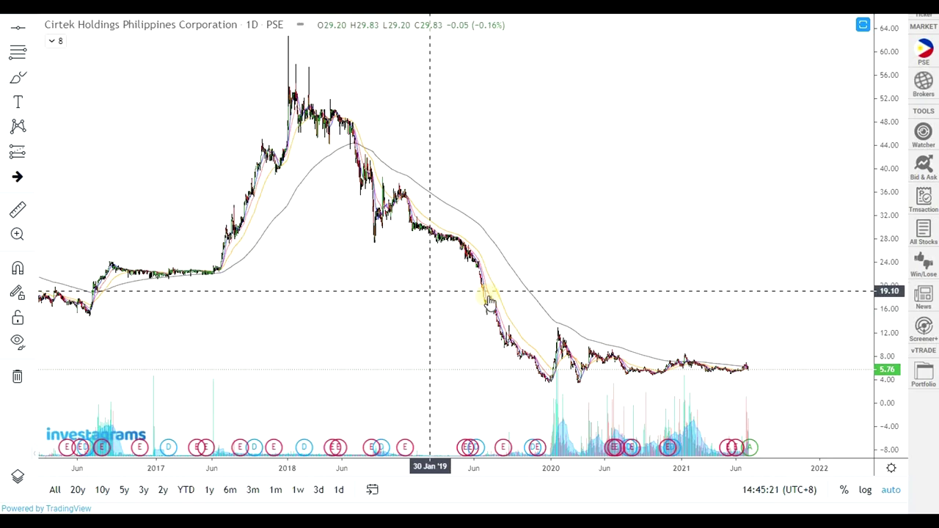
scroll(495, 213, up, 2)
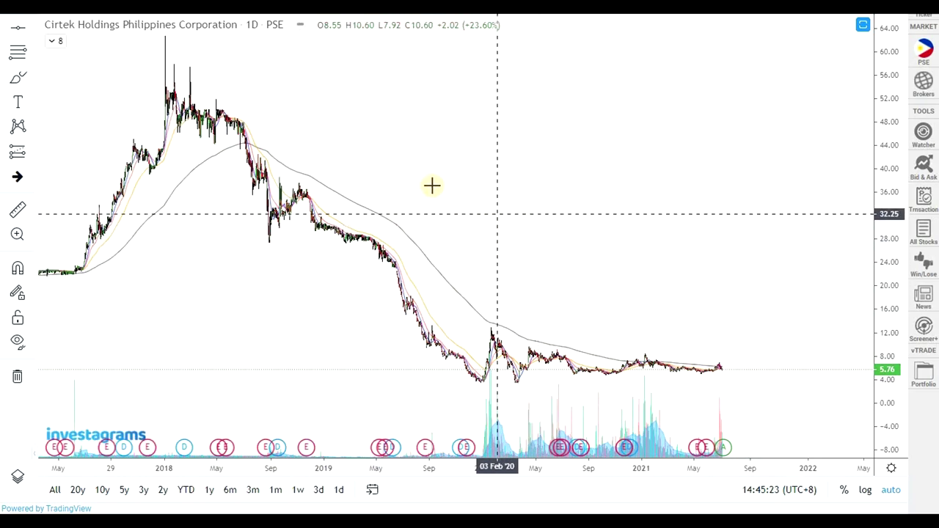
- Examine the stock's price history from 2012 to 2021, comparing its earlier swings with the decline from the 2018 peak
scroll(532, 151, up, 2)
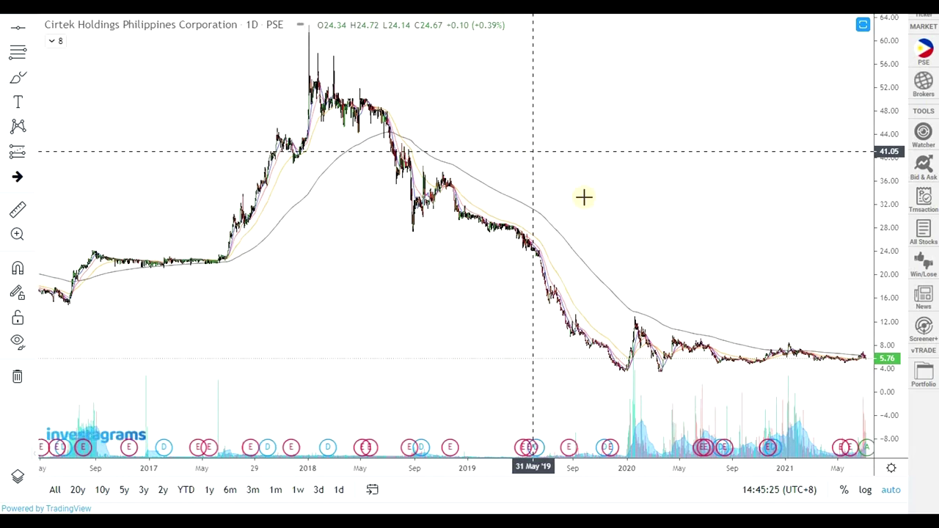
scroll(585, 201, up, 1)
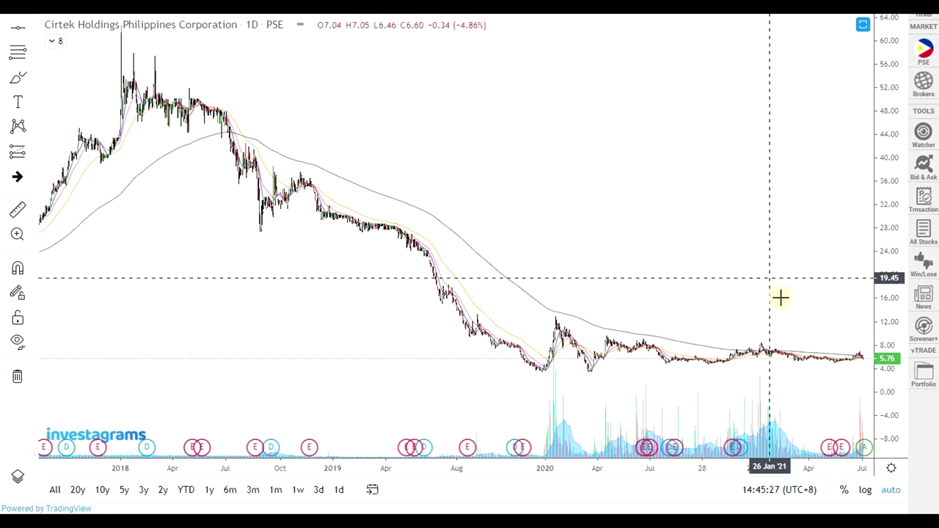
drag(882, 342, 887, 249)
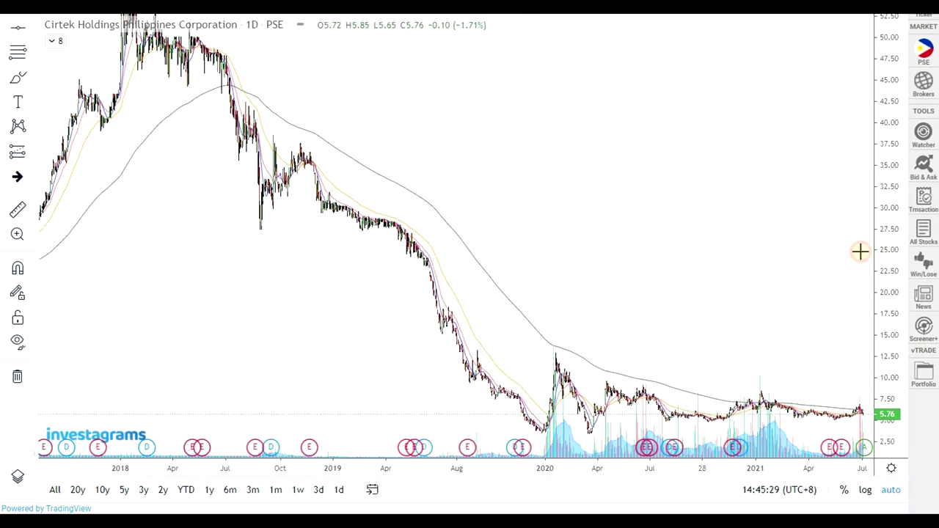
drag(739, 292, 677, 210)
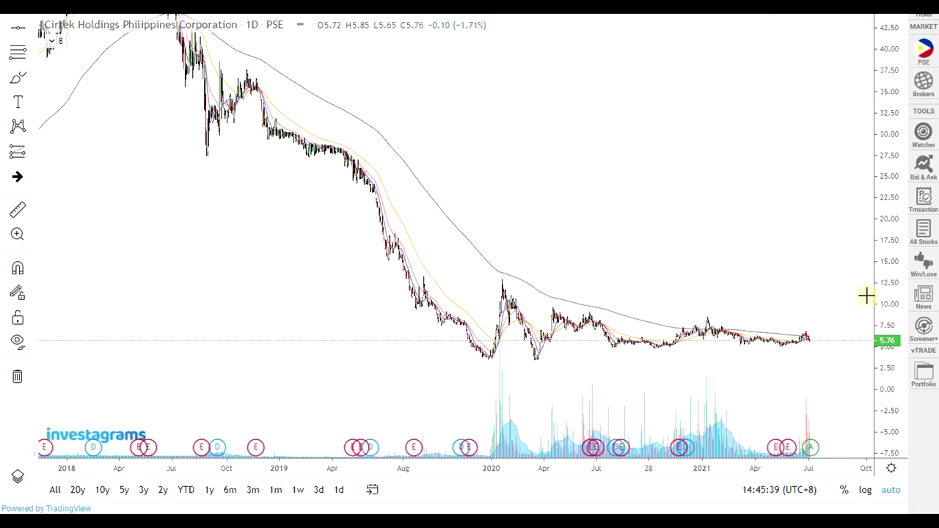
scroll(825, 265, down, 5)
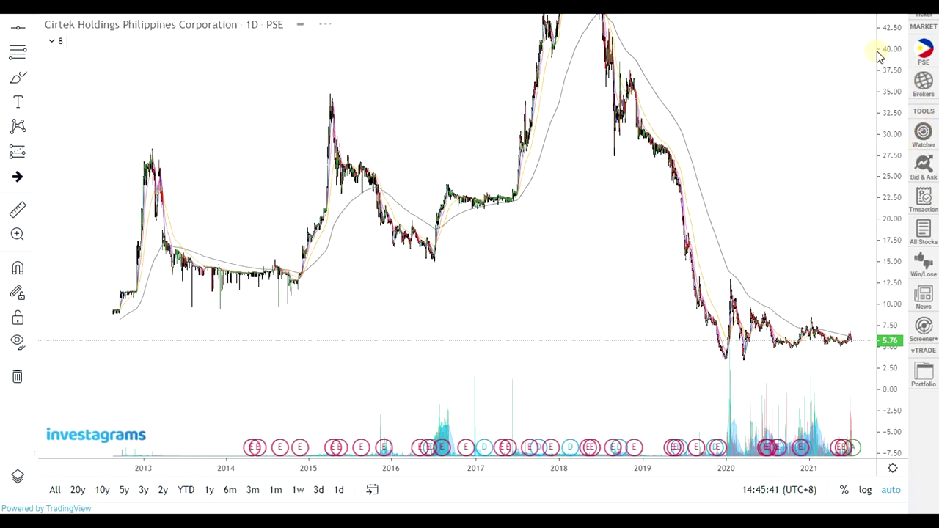
drag(880, 57, 873, 191)
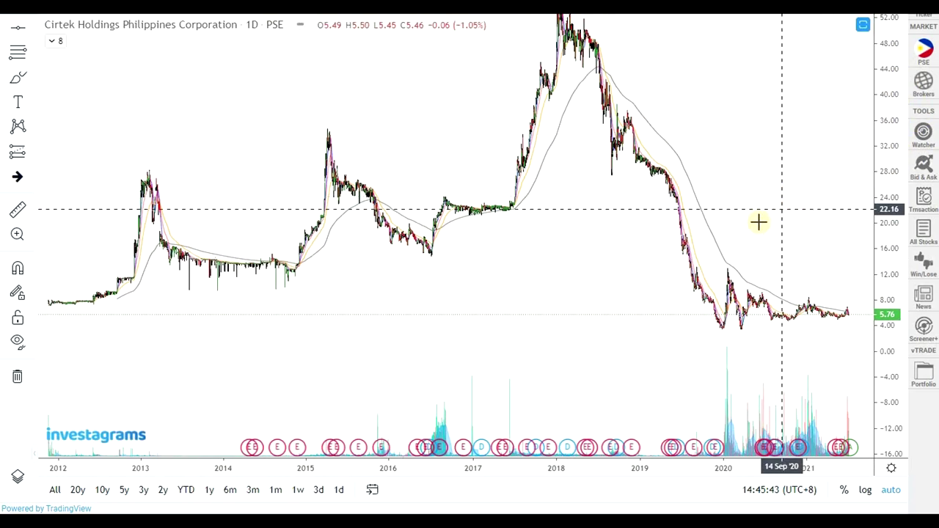
drag(97, 300, 203, 329)
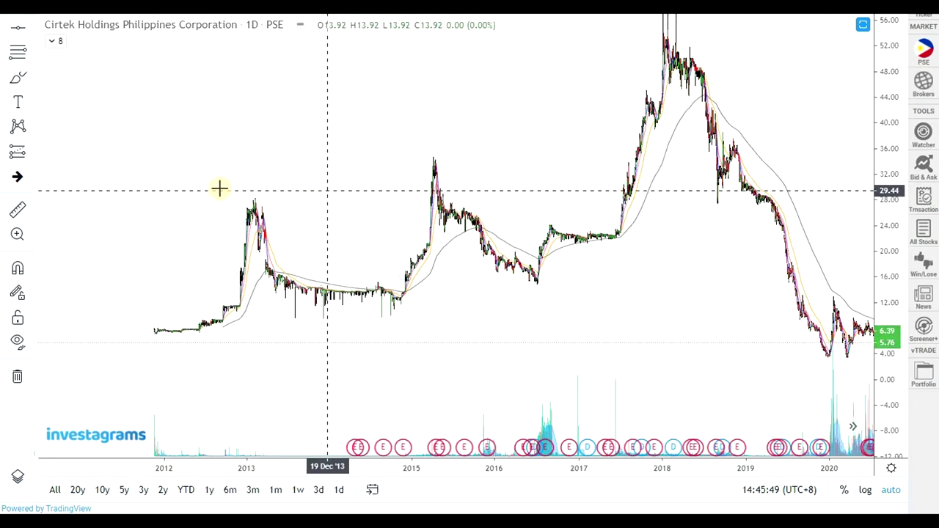
drag(646, 262, 604, 278)
- Sketch brush strokes over the early-2020 spike, circle the mid-2020 highs, and outline the 2020–2021 sideways range above and below price
scroll(603, 280, up, 3)
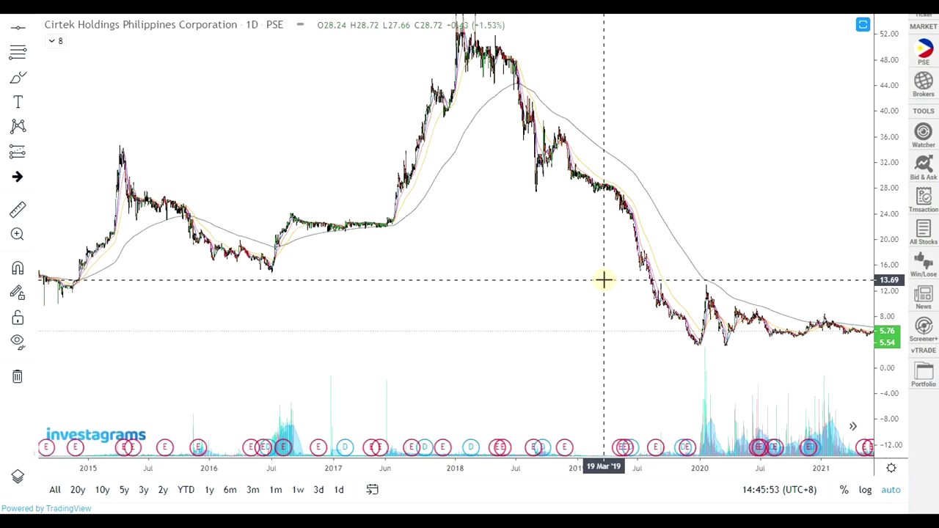
scroll(603, 279, up, 1)
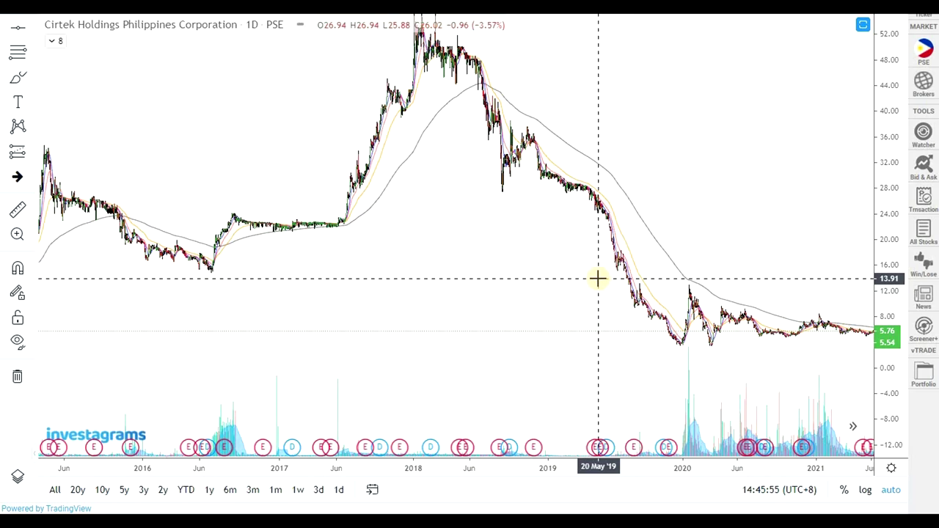
scroll(598, 277, up, 4)
drag(776, 266, 656, 255)
scroll(819, 293, up, 4)
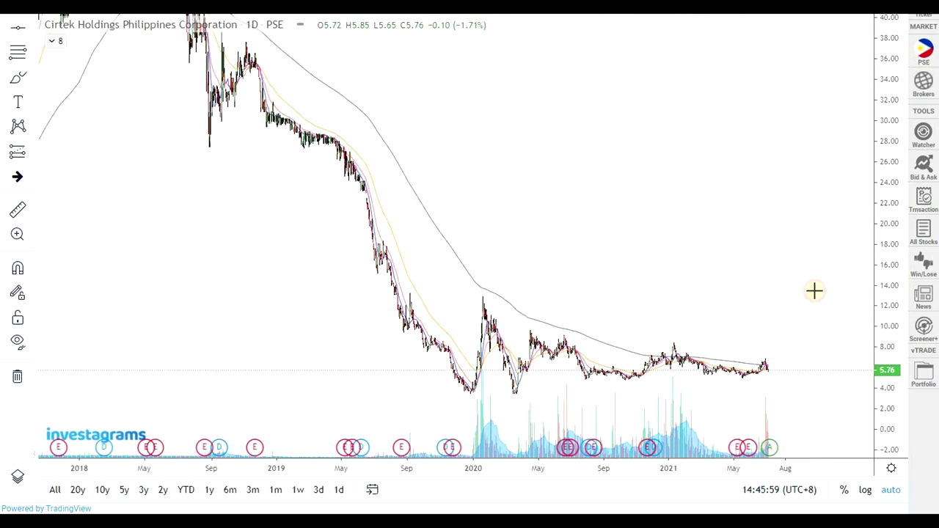
scroll(614, 258, up, 3)
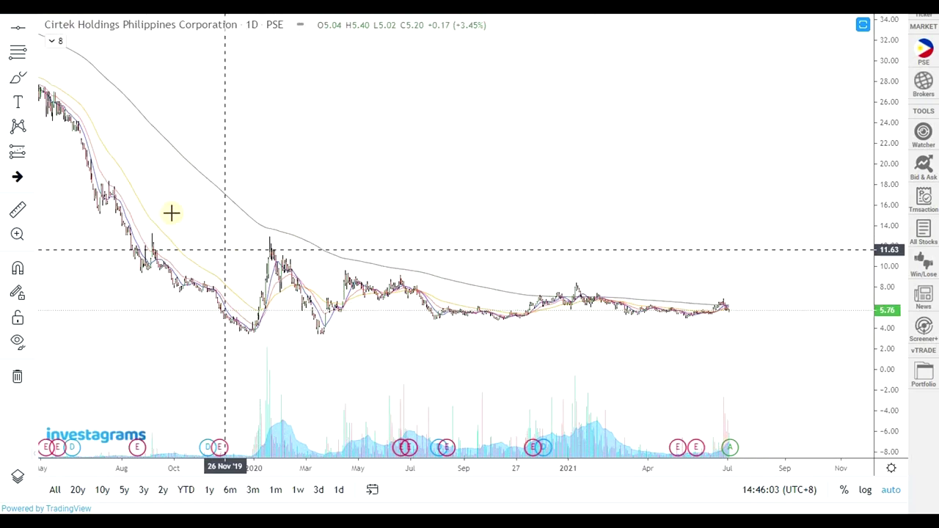
mouse_move(223, 330)
mouse_down()
mouse_move(284, 210)
mouse_move(310, 285)
mouse_move(378, 257)
mouse_move(330, 247)
mouse_move(431, 272)
mouse_up()
drag(503, 336, 769, 333)
drag(520, 279, 772, 278)
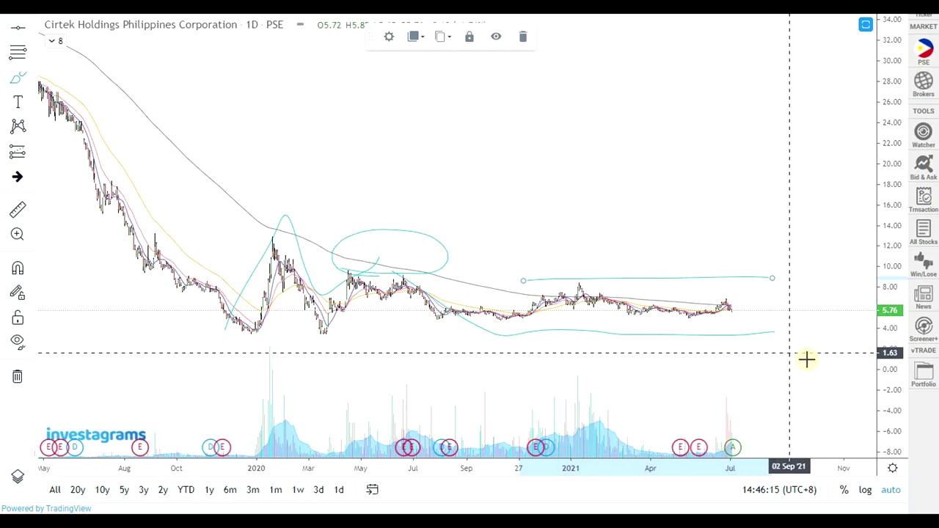
- Compare the sketched range with the longer decline, and view the 1Q 2021 and 2Q 2019 earnings details on the chart
drag(904, 328, 853, 298)
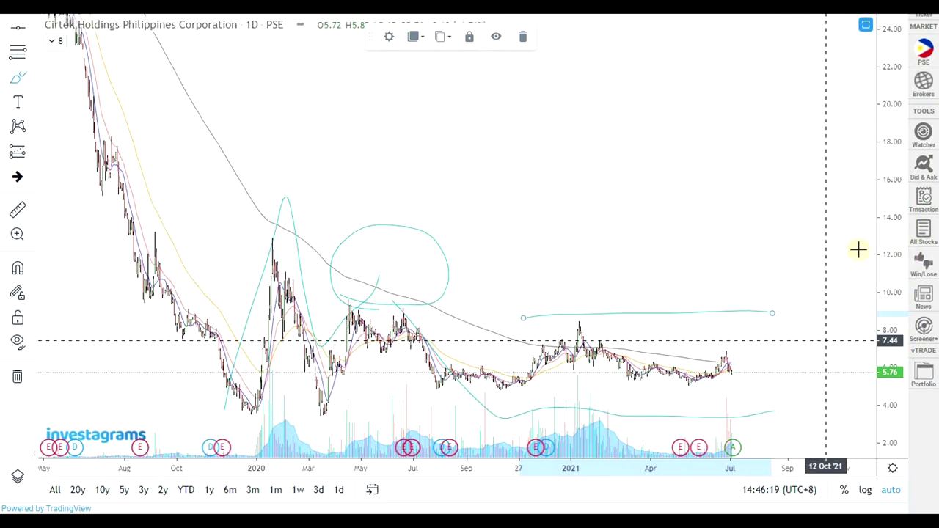
drag(894, 128, 835, 302)
scroll(825, 300, down, 1)
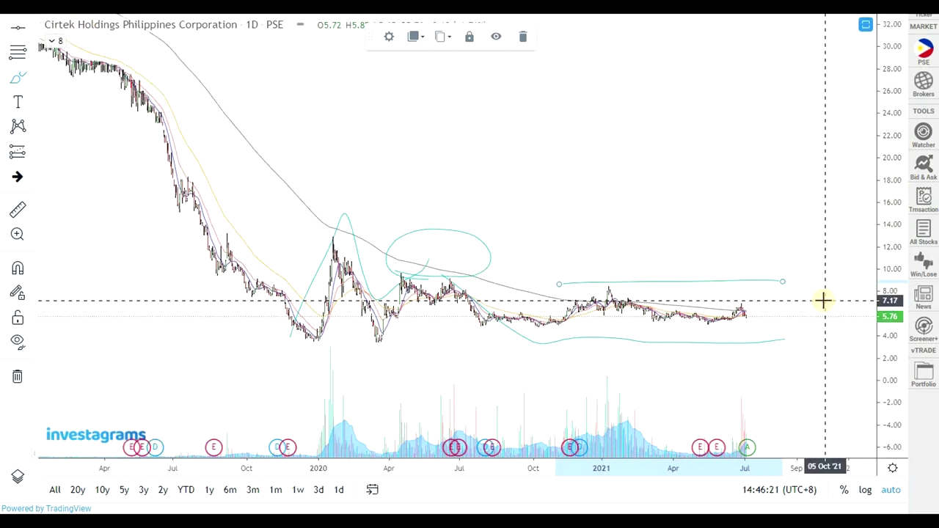
scroll(823, 301, down, 3)
drag(893, 187, 820, 352)
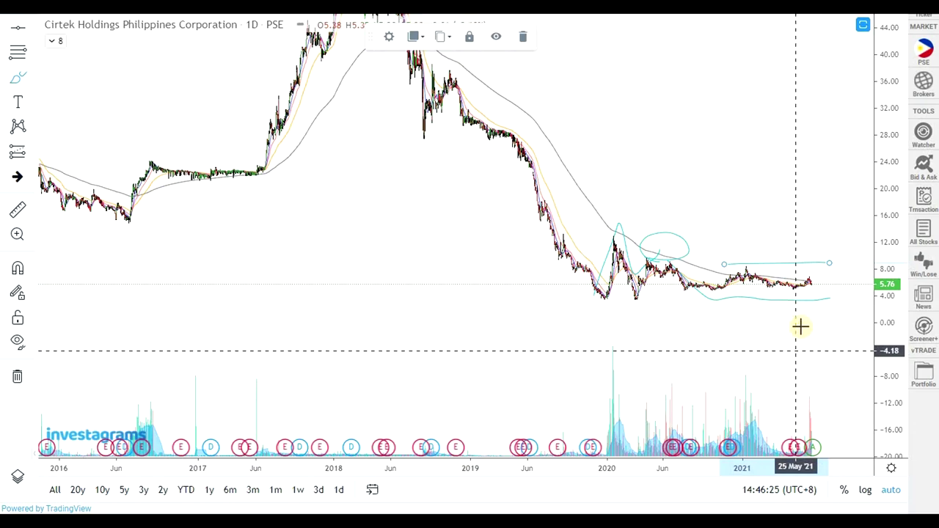
scroll(800, 327, up, 3)
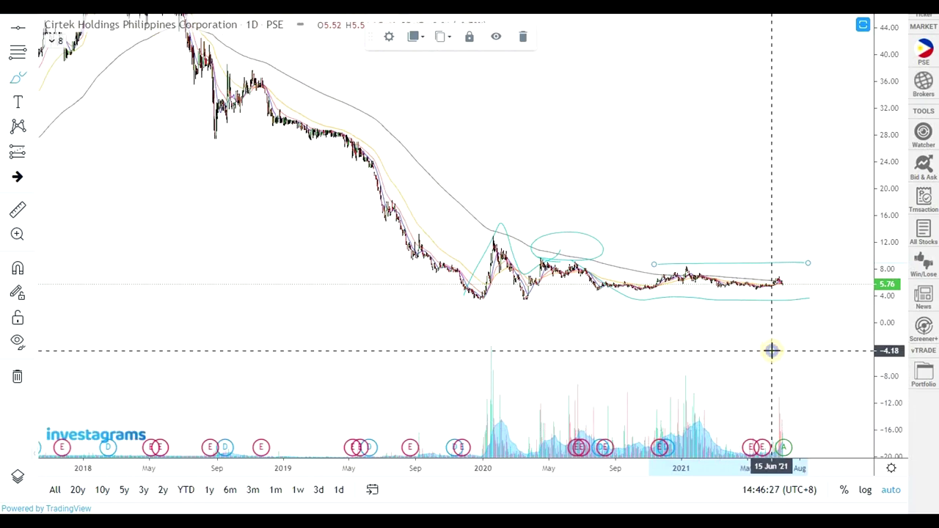
click(764, 447)
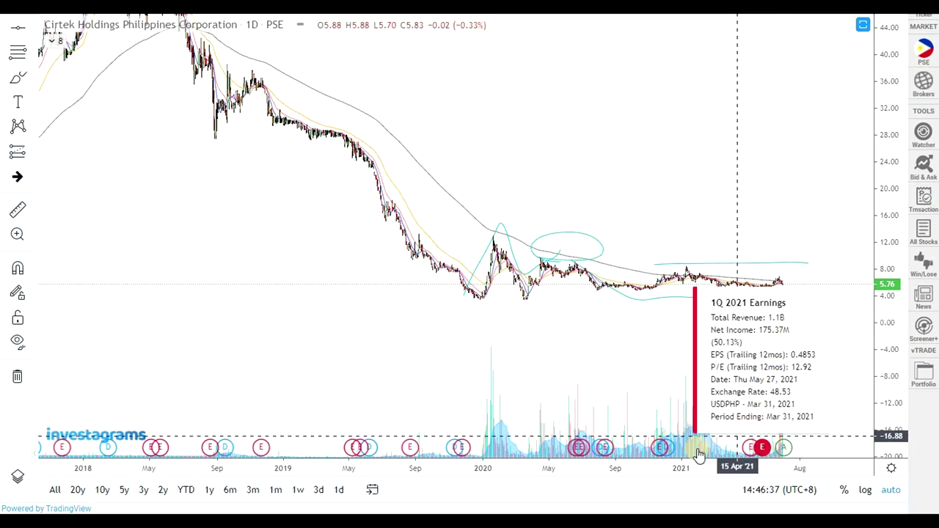
click(415, 456)
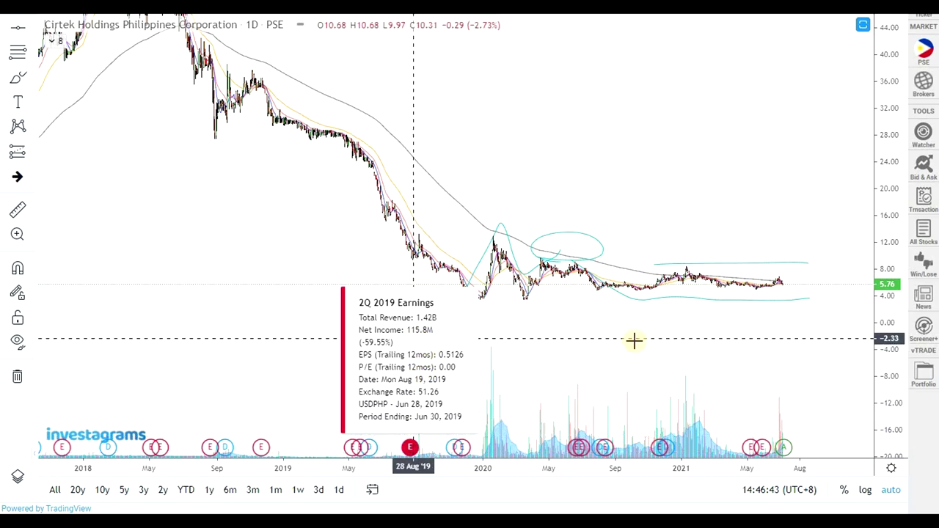
click(413, 445)
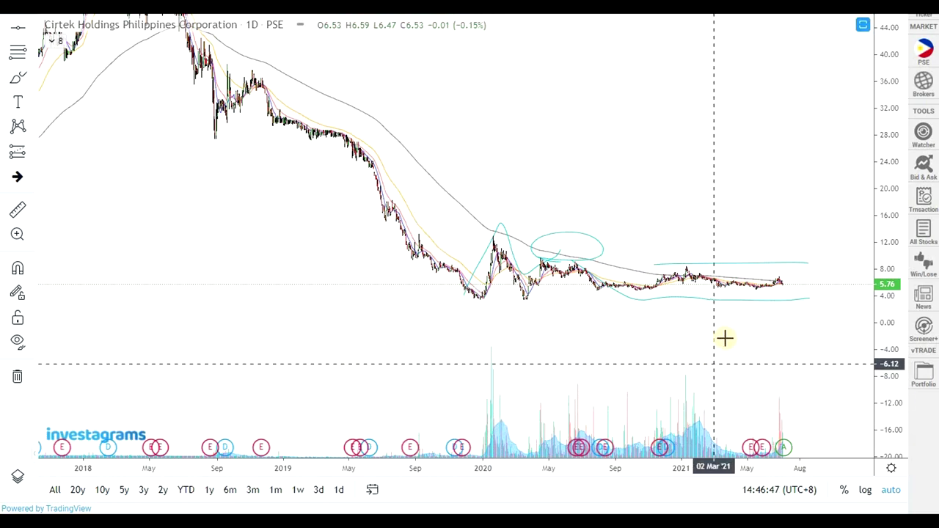
- Inspect the sketched 2020–2021 range with a stretched price scale, and remove all drawings from the chart
scroll(756, 346, up, 5)
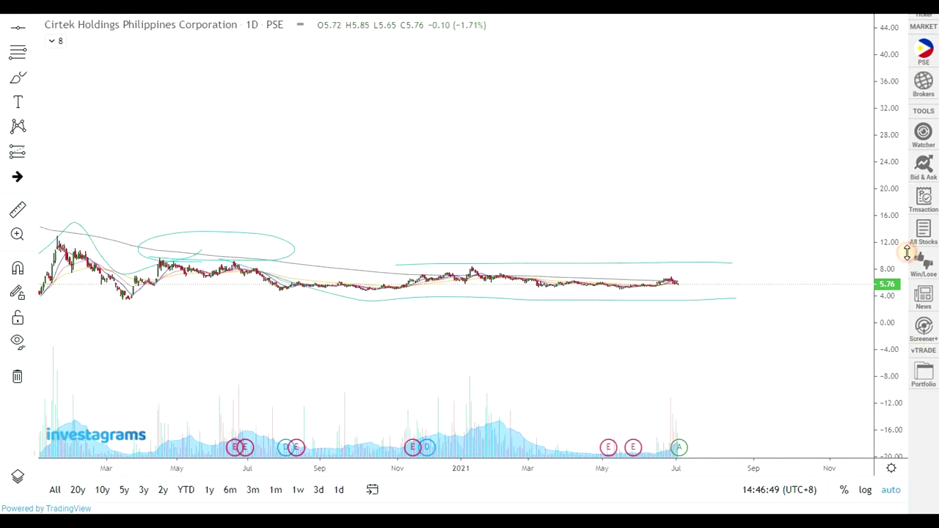
drag(908, 252, 829, 321)
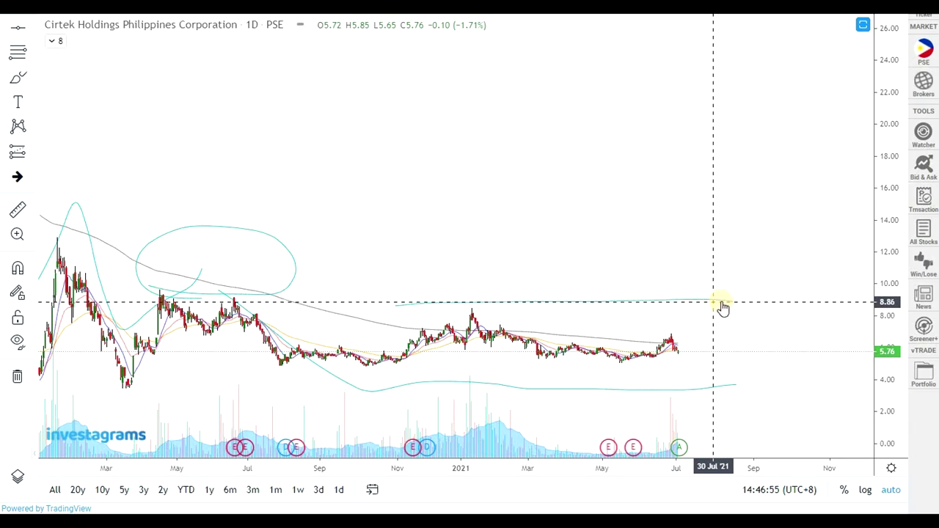
scroll(722, 303, down, 9)
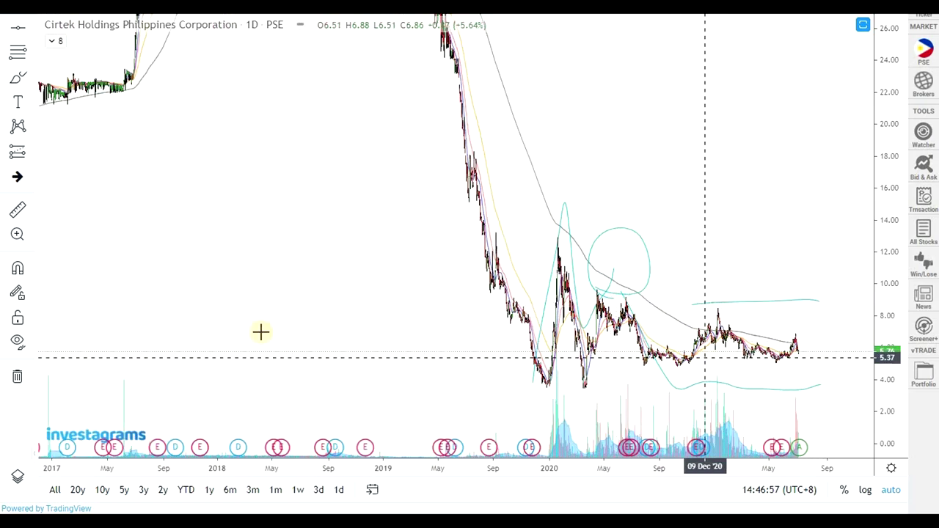
click(17, 376)
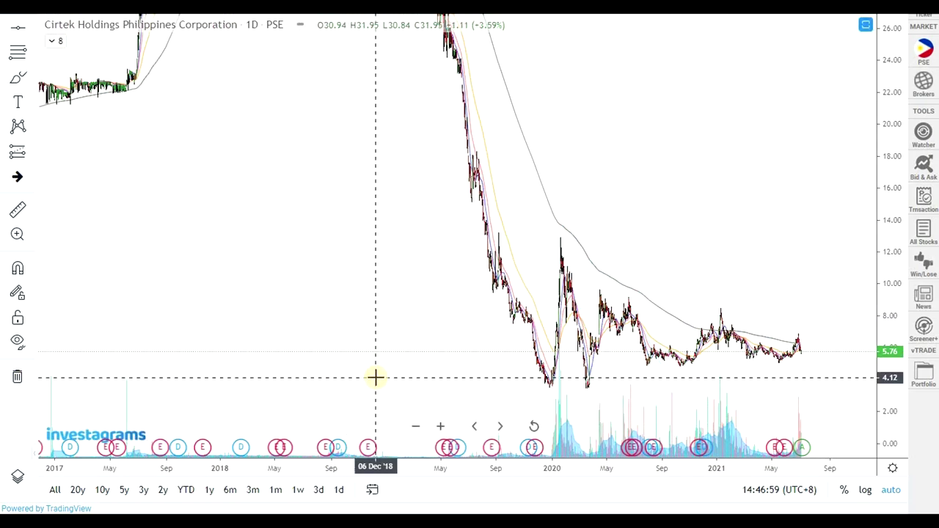
- Switch to the entry and exit computation workbook in Excel and review TECH's profitability, debt-to-equity and current ratios in row 15
key(alt+Tab)
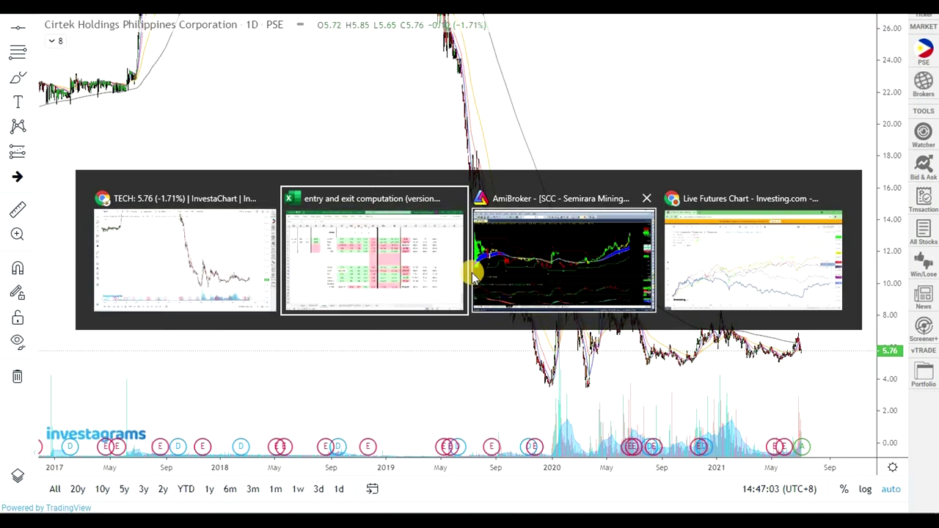
click(380, 259)
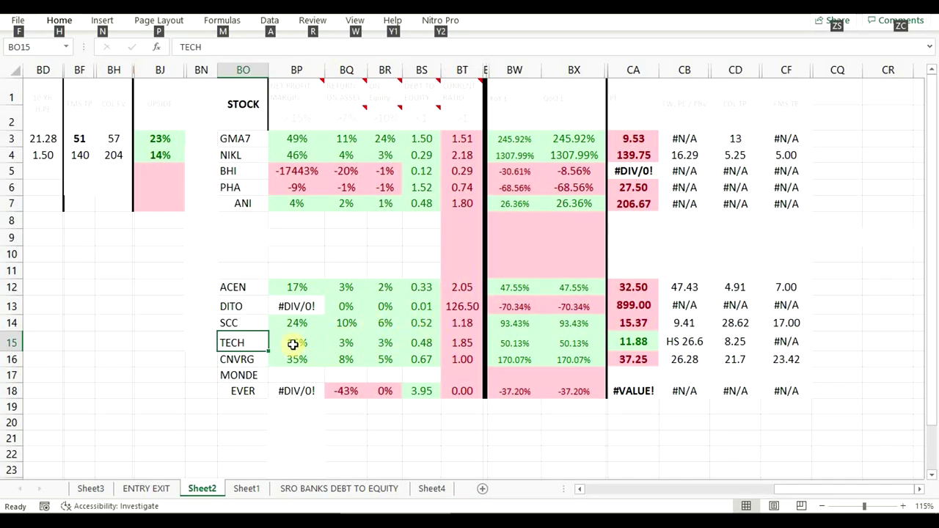
drag(293, 344, 373, 348)
drag(297, 342, 377, 342)
click(426, 340)
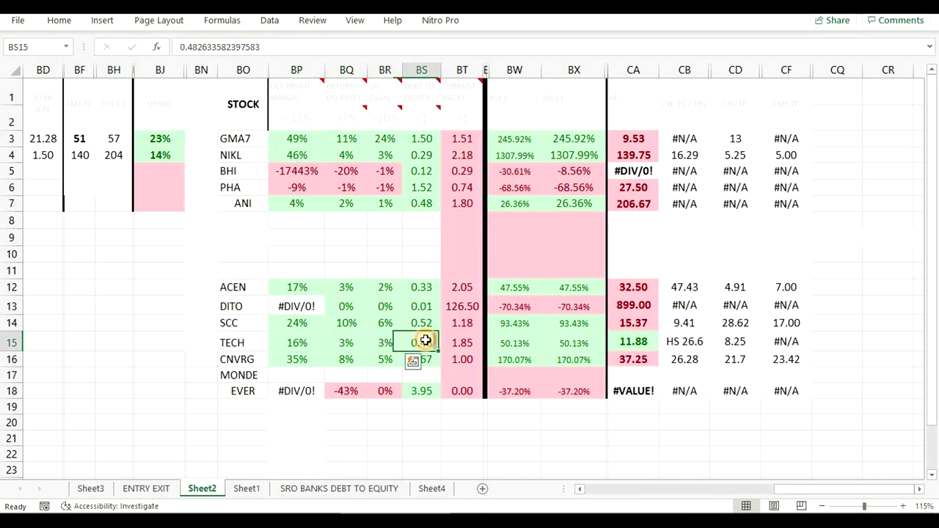
click(467, 341)
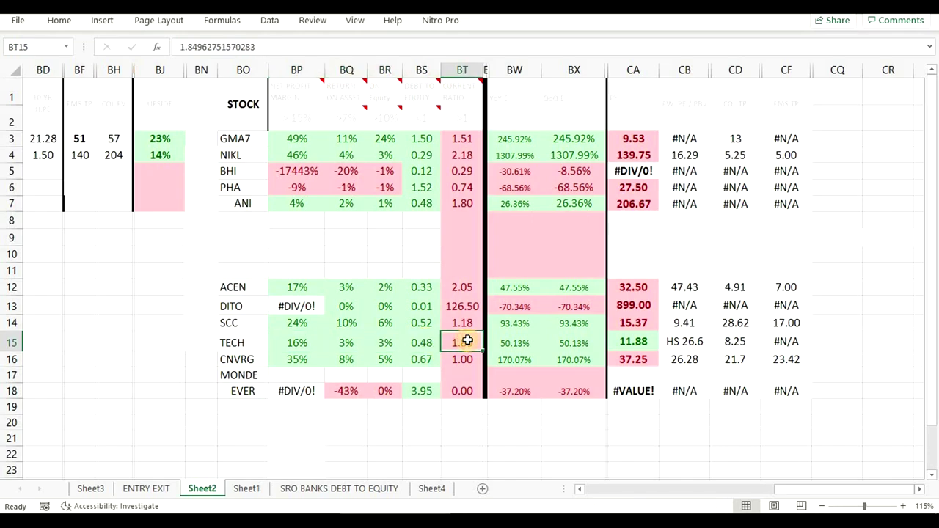
- Review TECH's earnings growth, P/E and target price figures in cells BW15 to CD15, and switch back to the InvestaChart window
drag(232, 343, 550, 342)
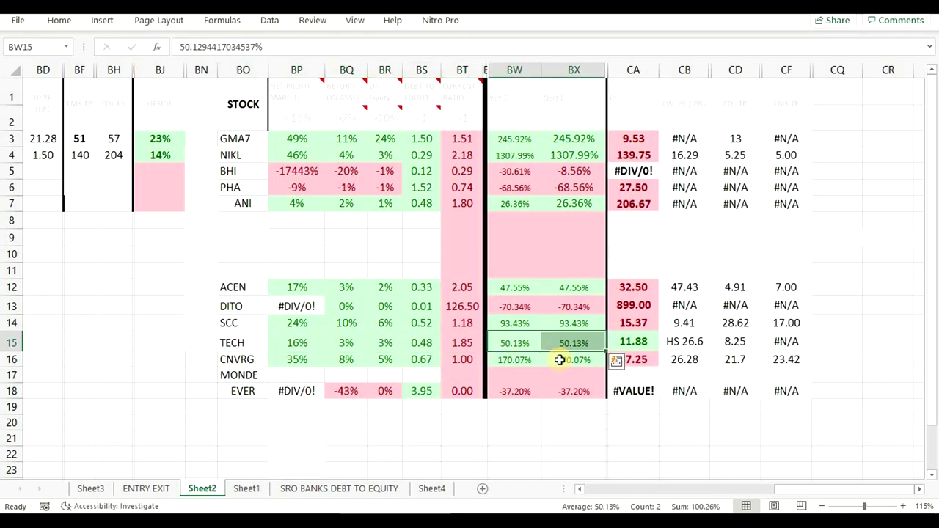
click(639, 342)
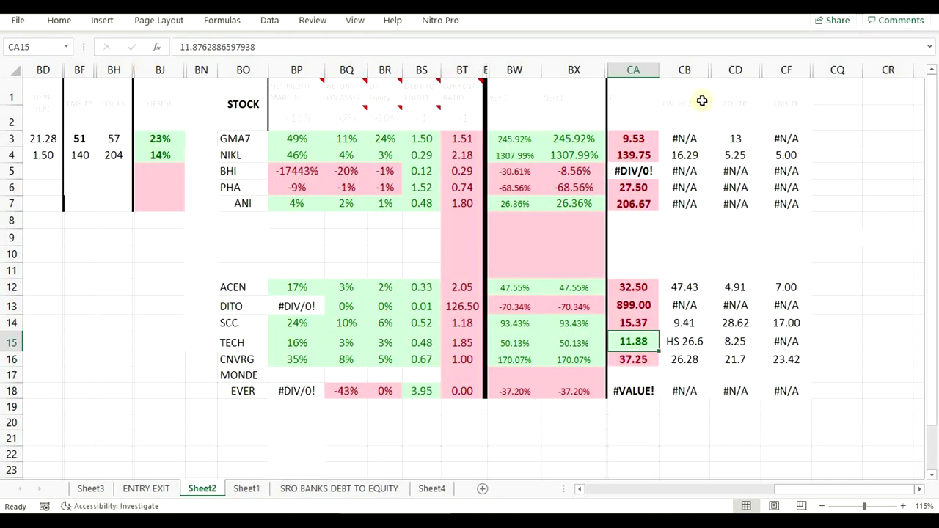
click(692, 343)
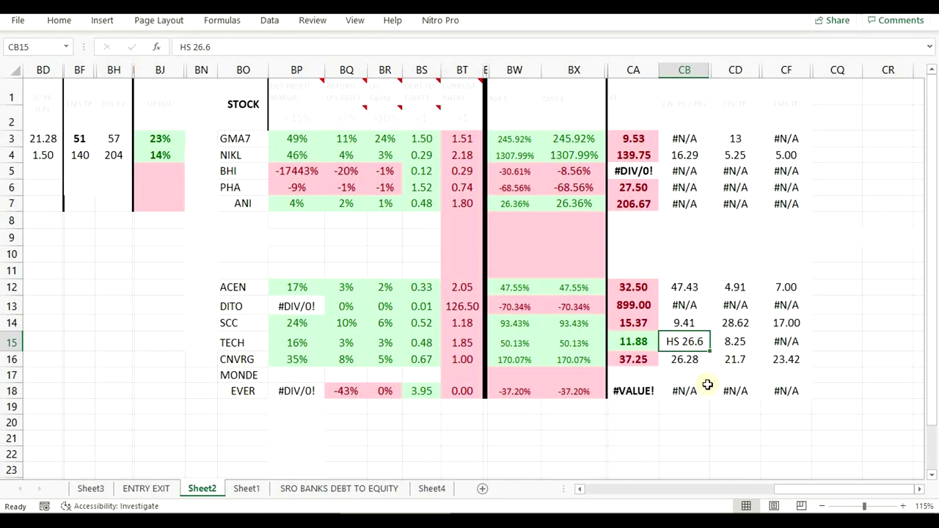
click(642, 344)
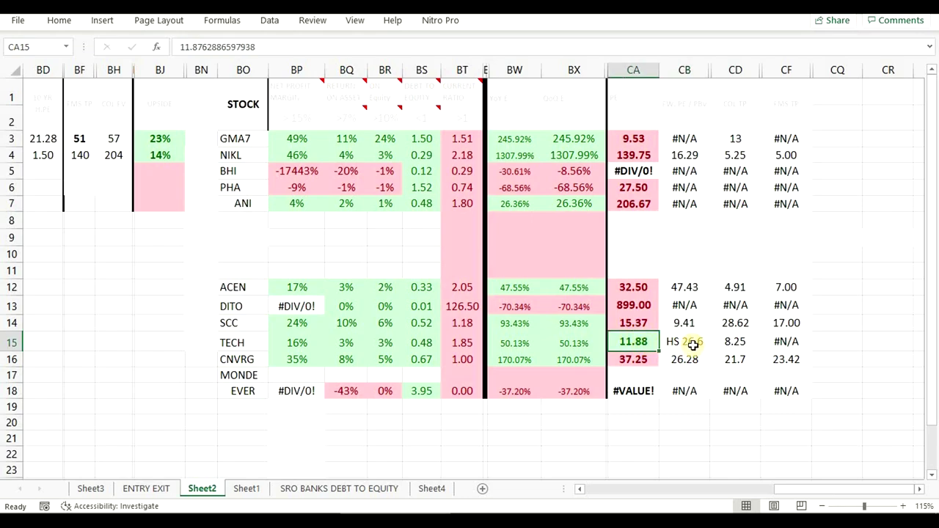
drag(638, 343, 698, 342)
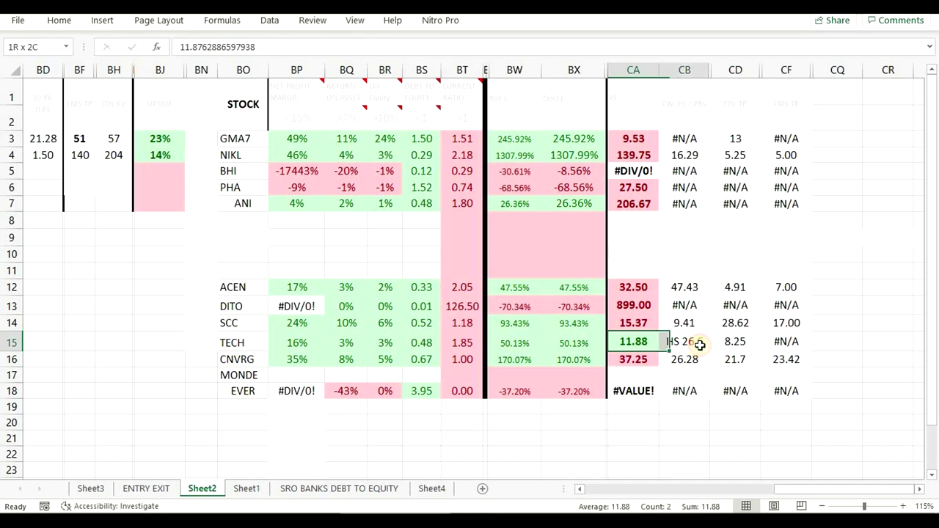
click(772, 427)
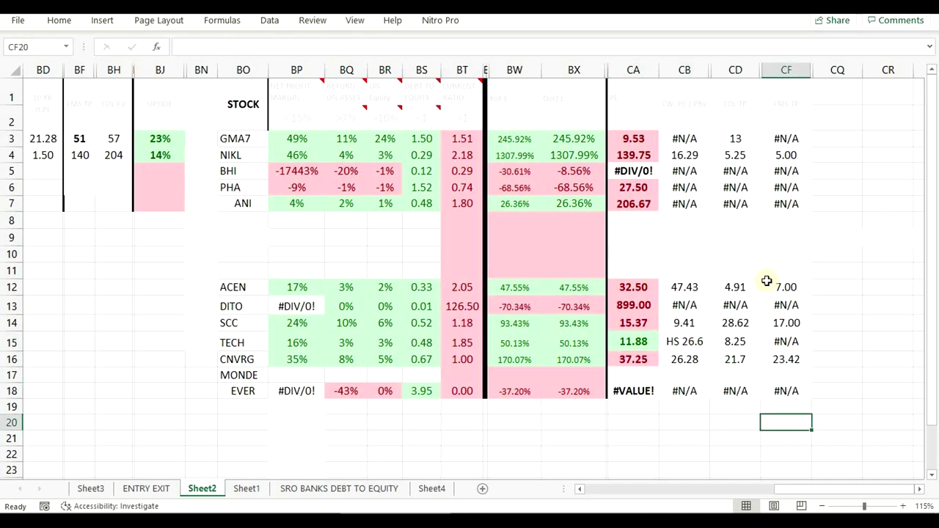
click(742, 342)
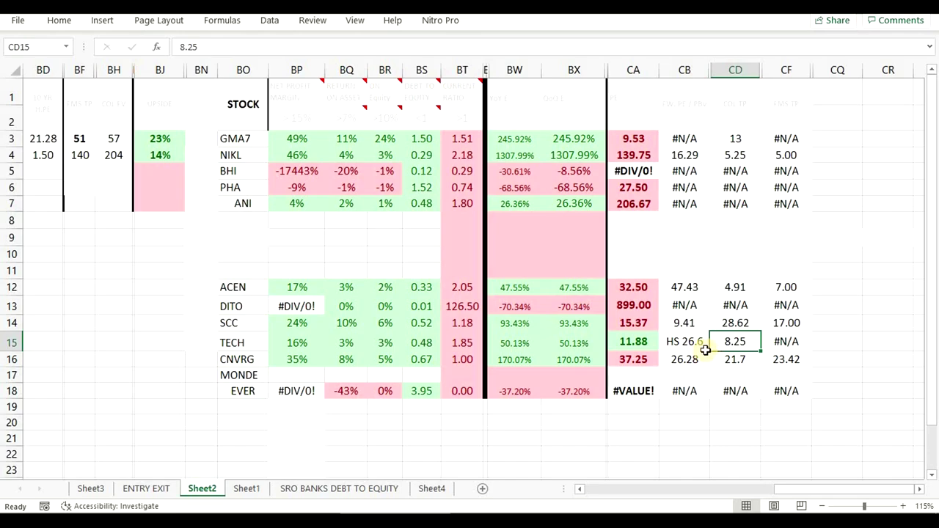
key(alt+Tab)
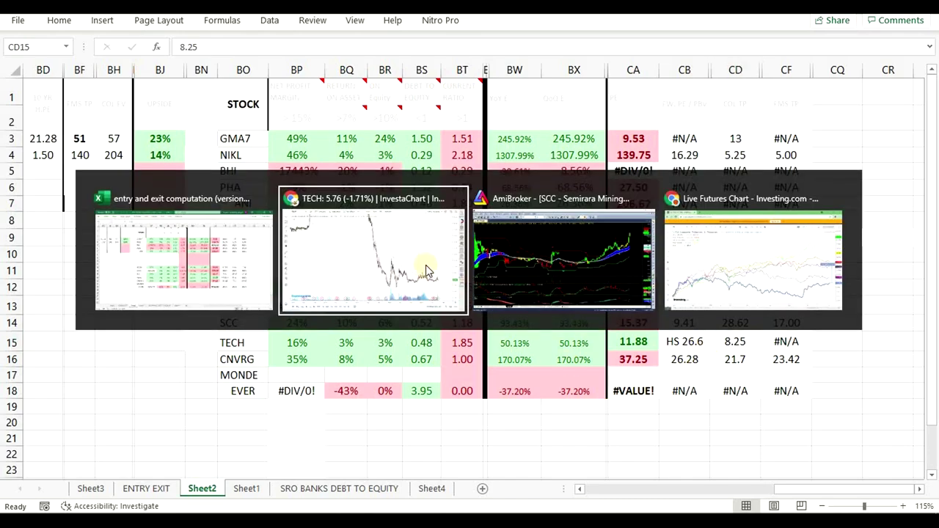
- Measure the potential rise from about 5.63 to 13.12 on the TECH chart, clear the measurement and compress the price scale
scroll(723, 272, up, 3)
click(17, 210)
click(778, 354)
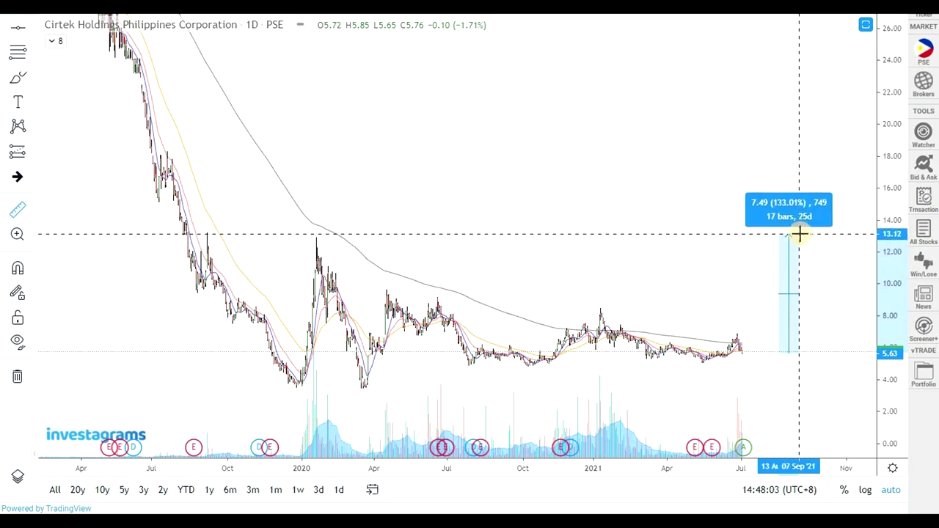
right_click(814, 308)
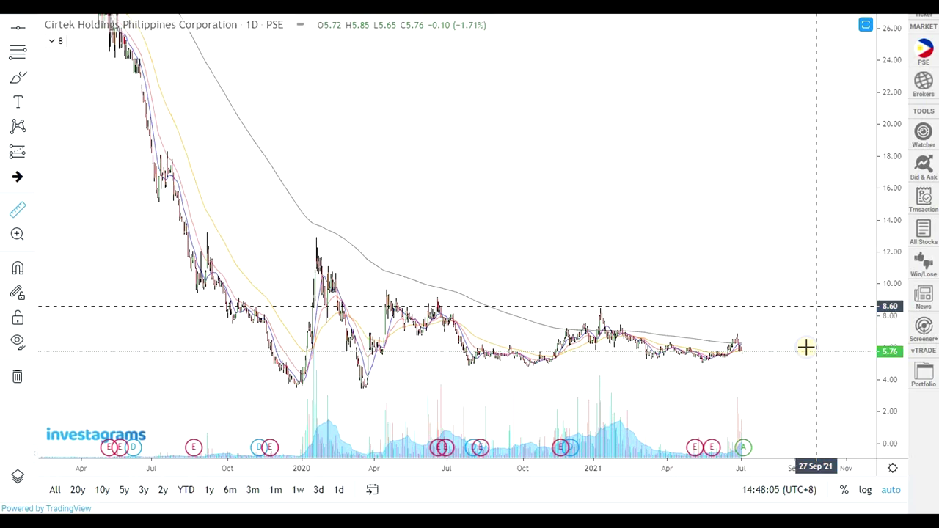
scroll(786, 343, down, 3)
drag(884, 142, 884, 172)
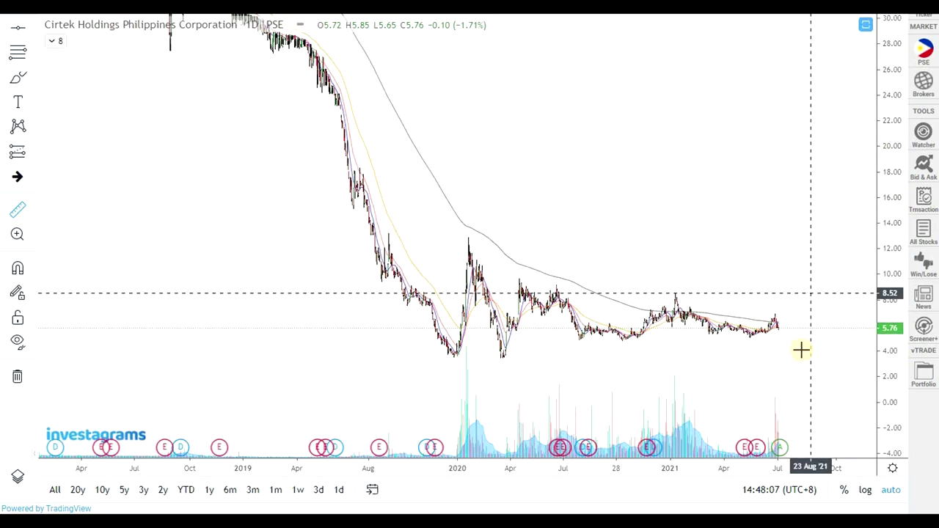
- Switch to the Excel workbook and highlight TECH's full row of figures, BO15 to CF15, for review
key(alt+Tab)
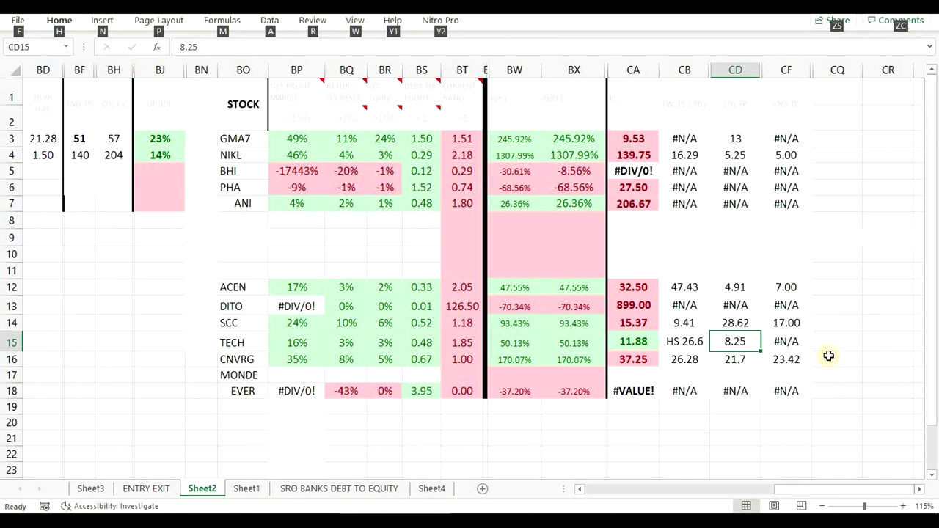
click(828, 356)
drag(219, 346, 786, 346)
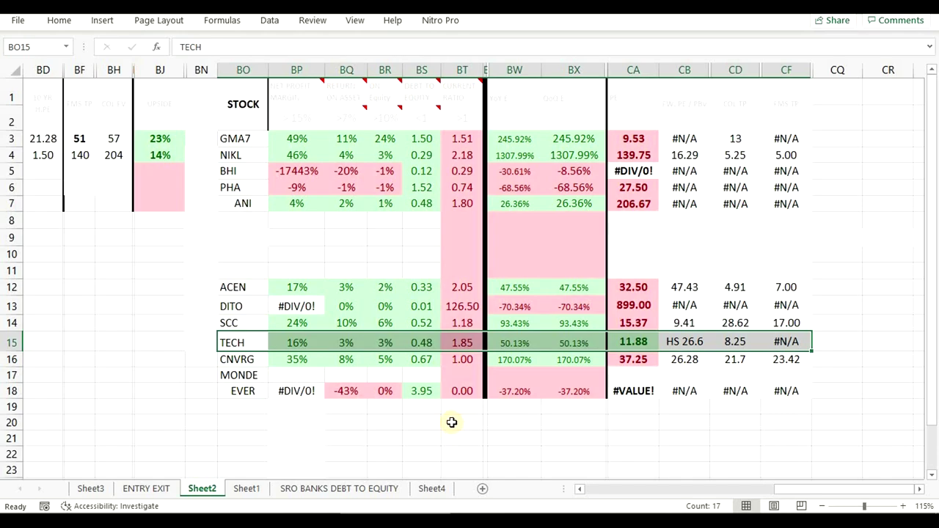
- Switch to AmiBroker, load the daily TECH chart and shift its price scale to inspect the recent swing
key(alt+Tab)
click(566, 252)
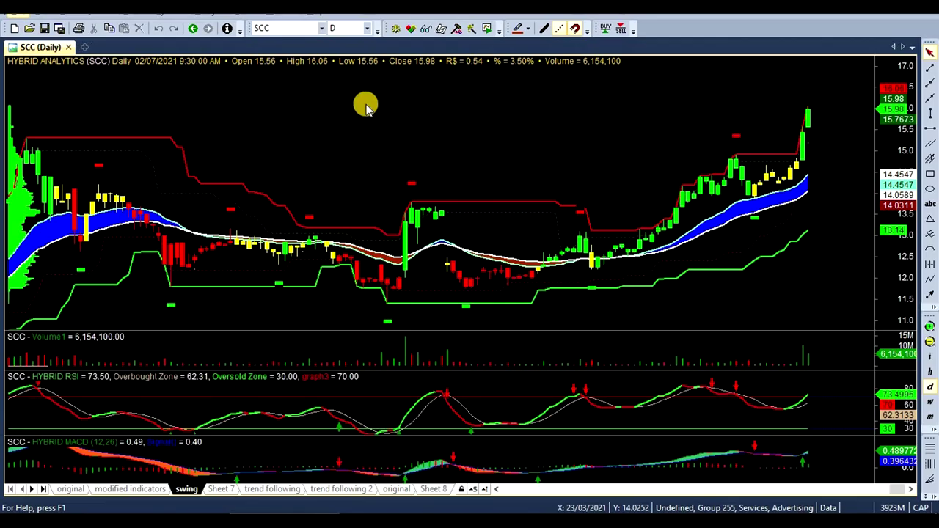
click(287, 31)
text(TECH)
key(Return)
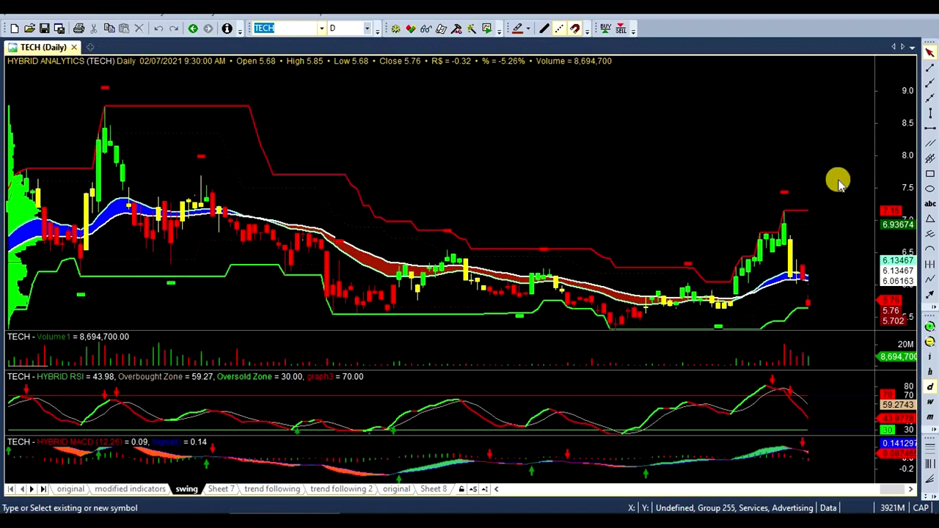
drag(904, 250, 896, 177)
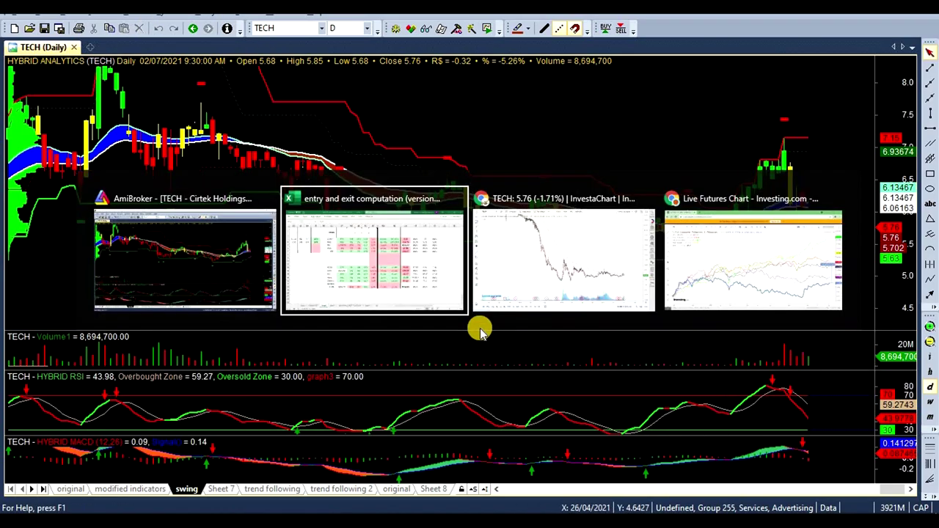
- Select CNVRG in cell BO16 of the Excel workbook, switch to InvestaChart and load the CNVRG chart
click(376, 273)
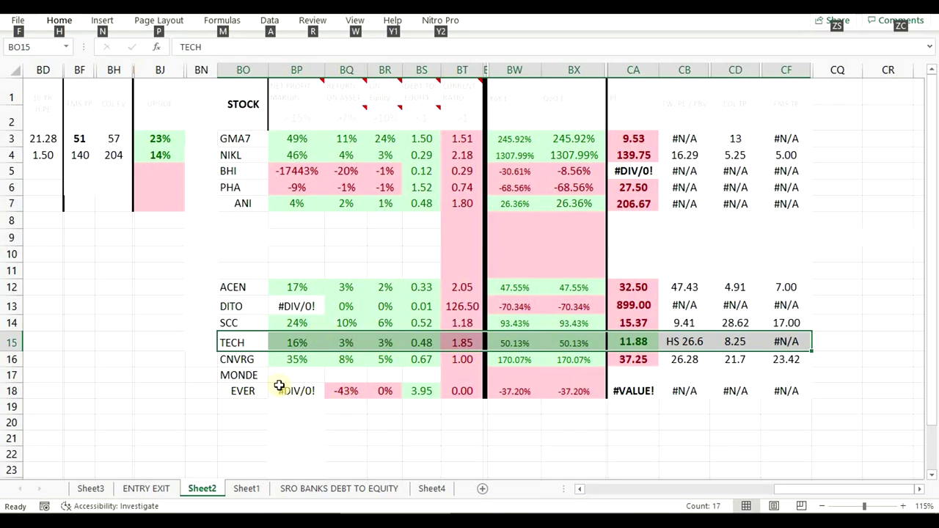
click(243, 362)
key(alt+Tab)
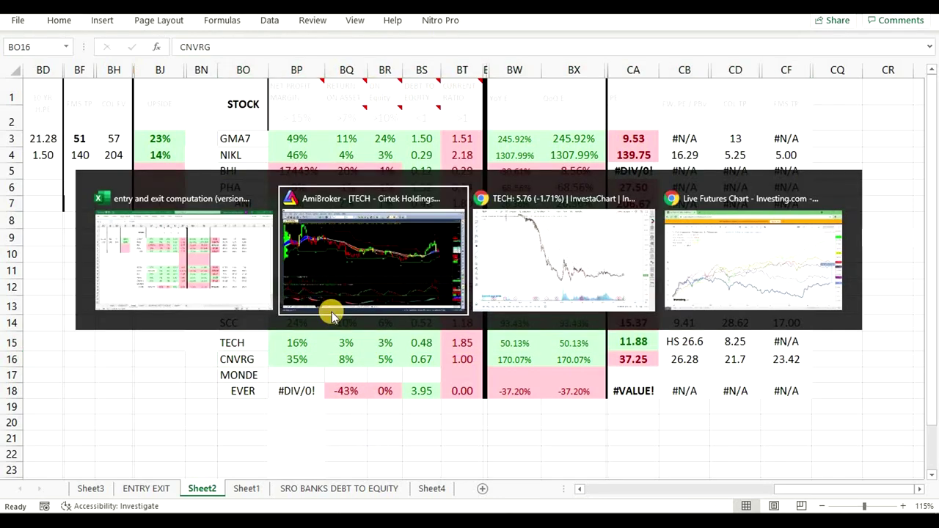
click(535, 273)
click(275, 137)
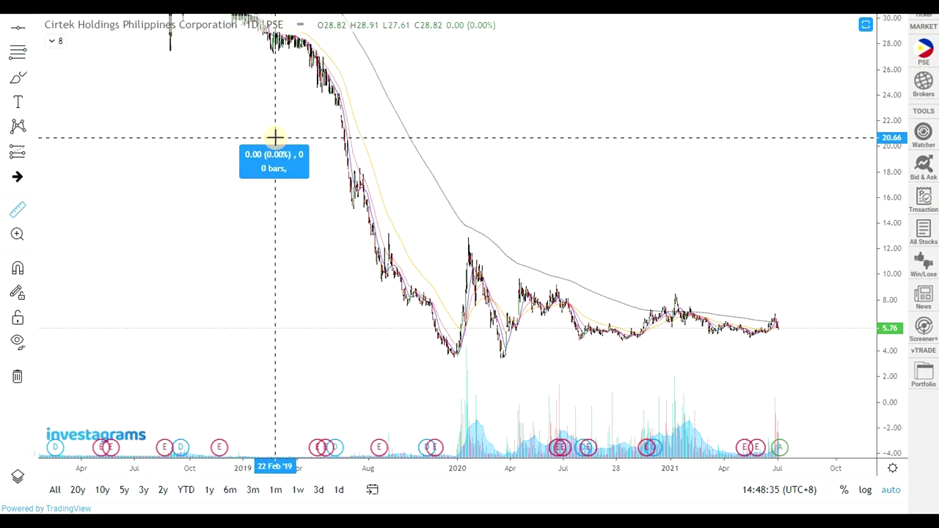
text(CNV)
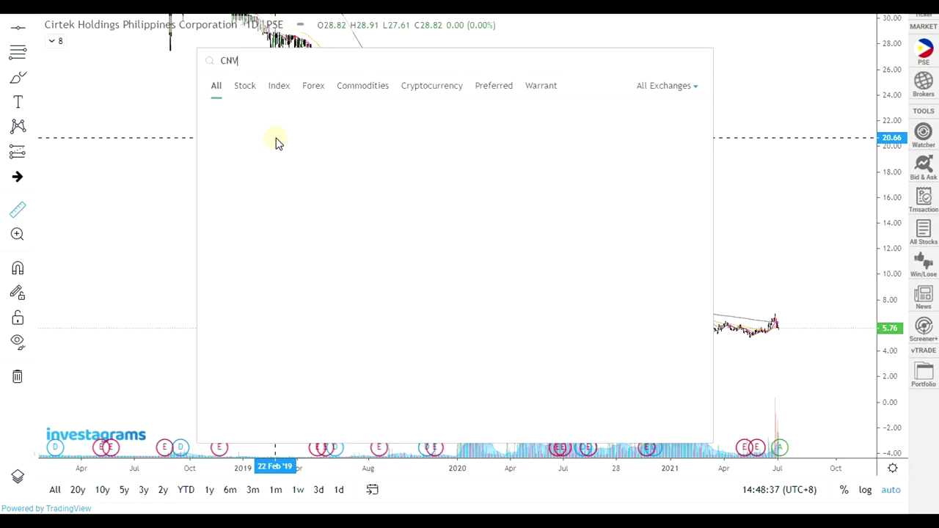
text(RG)
key(Return)
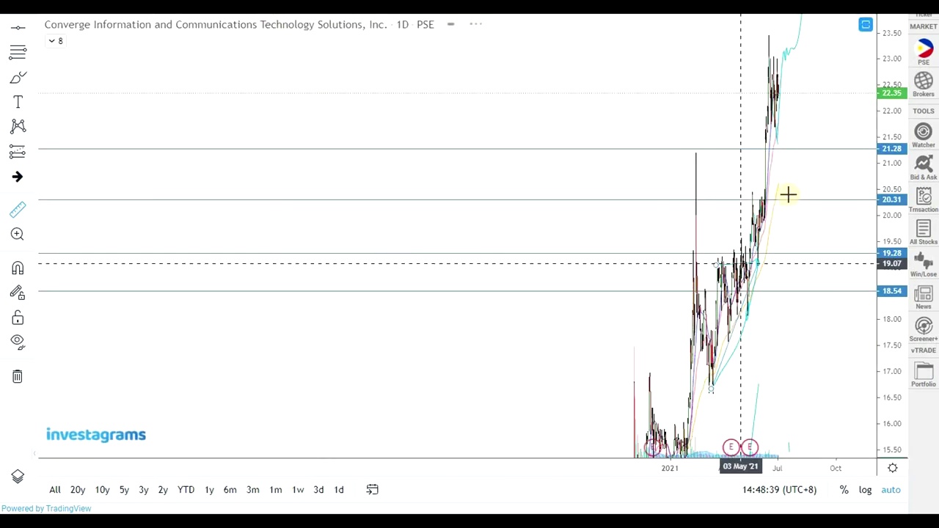
- Remove all existing drawings from the Converge chart and compress its price scale to fit the full history since listing
scroll(704, 303, up, 5)
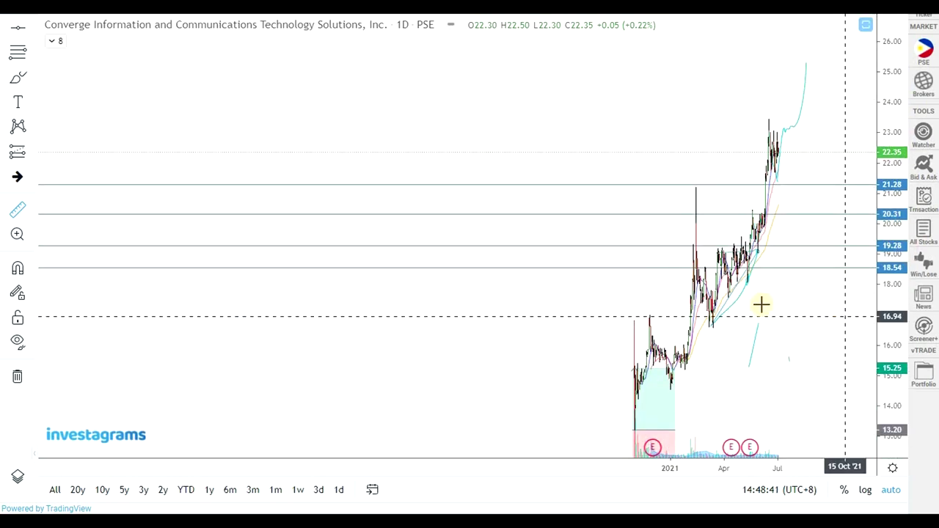
scroll(712, 314, up, 4)
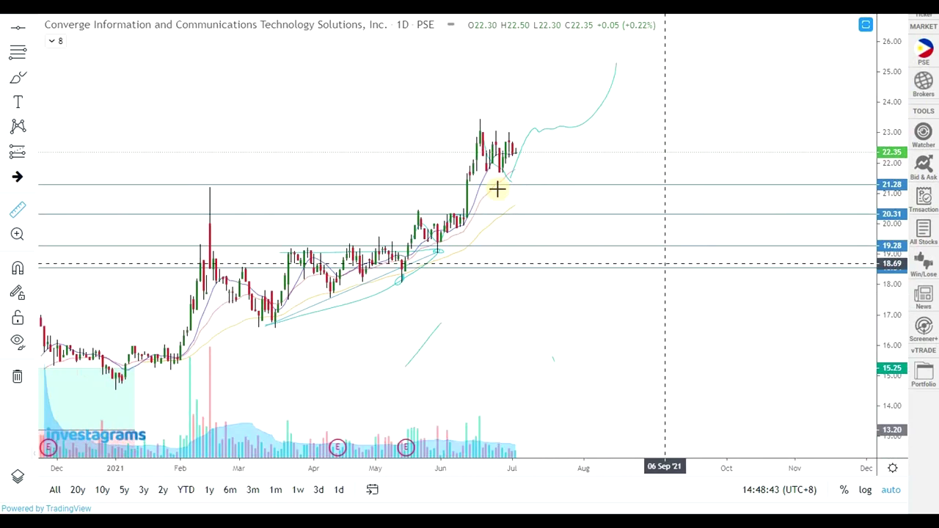
click(16, 376)
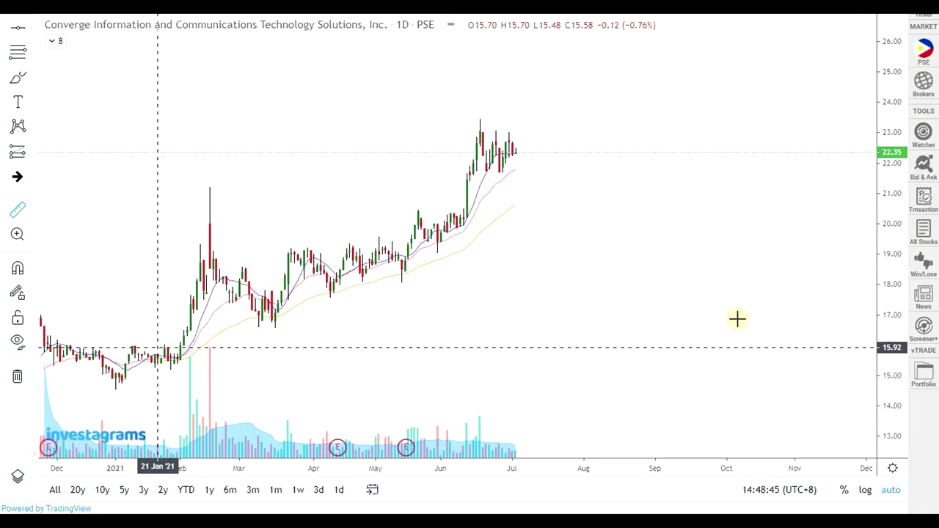
scroll(738, 319, down, 5)
drag(905, 103, 901, 191)
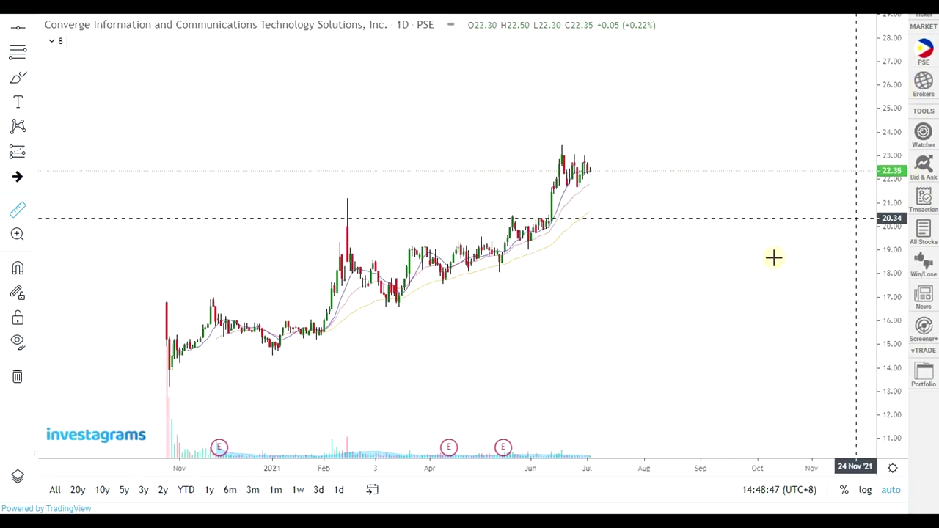
scroll(755, 257, down, 2)
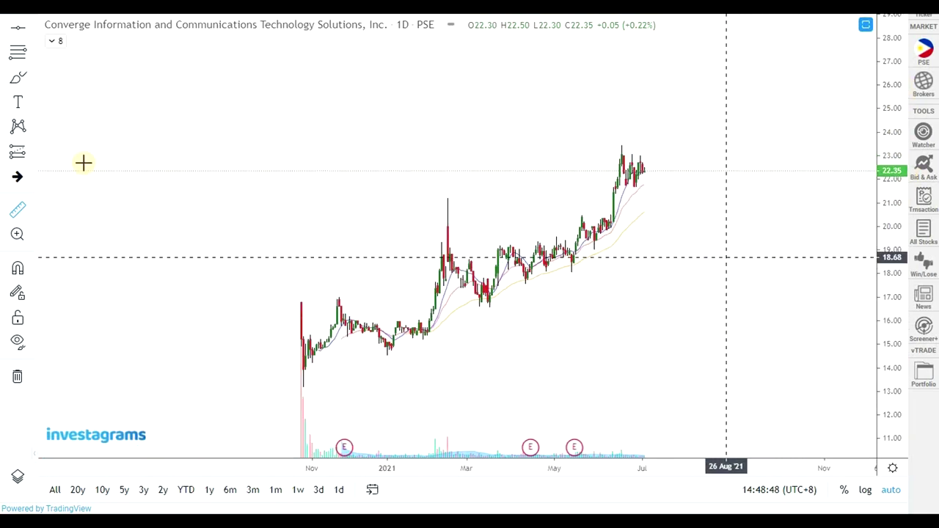
- Draw two converging trend lines around the June–July 2021 consolidation, from about 23.61 and 21.36, meeting near 22.1 in mid-July
click(33, 28)
click(49, 30)
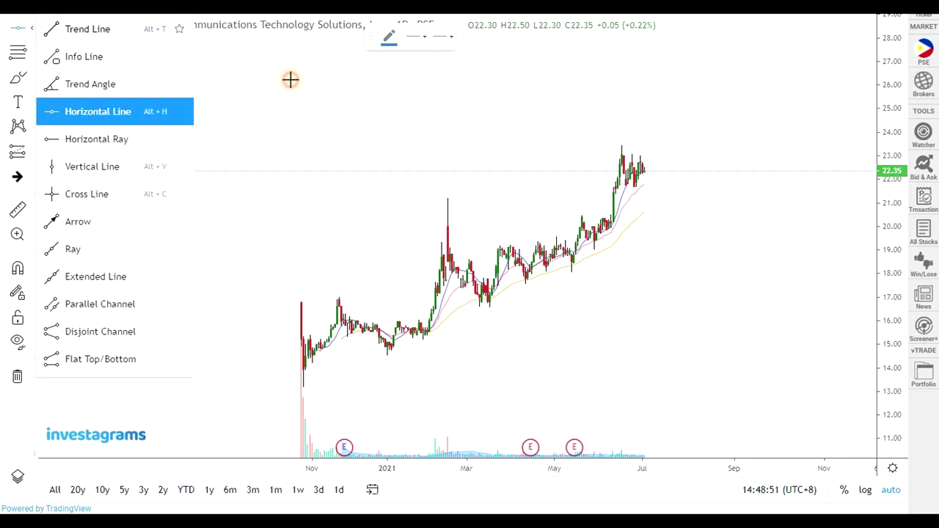
click(619, 146)
click(665, 176)
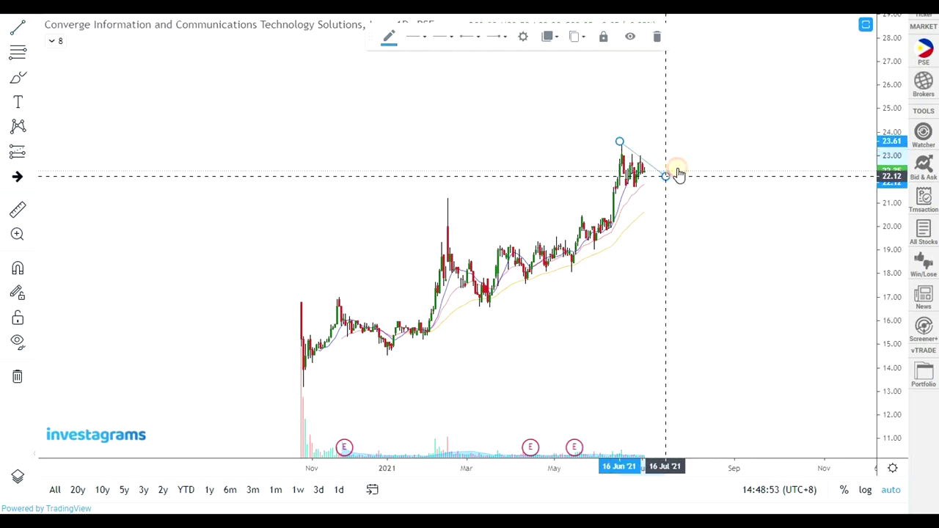
key(alt+t)
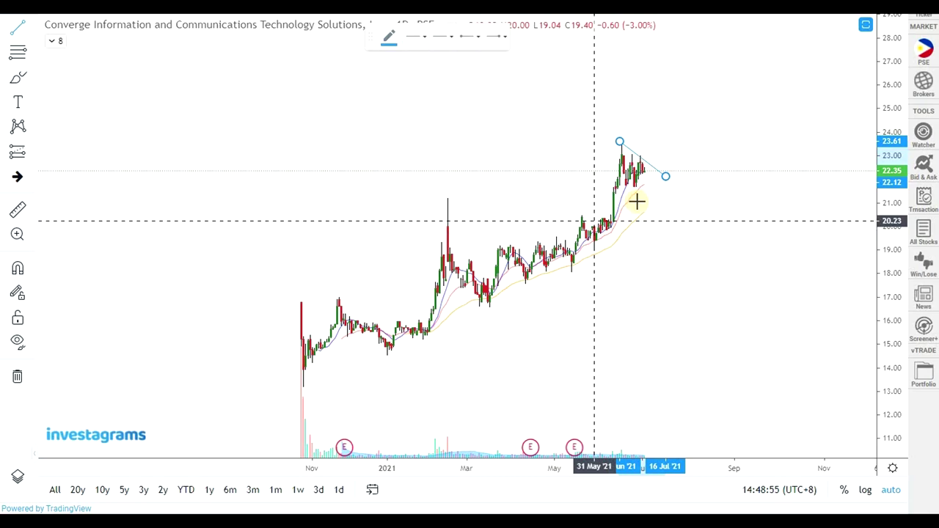
click(621, 194)
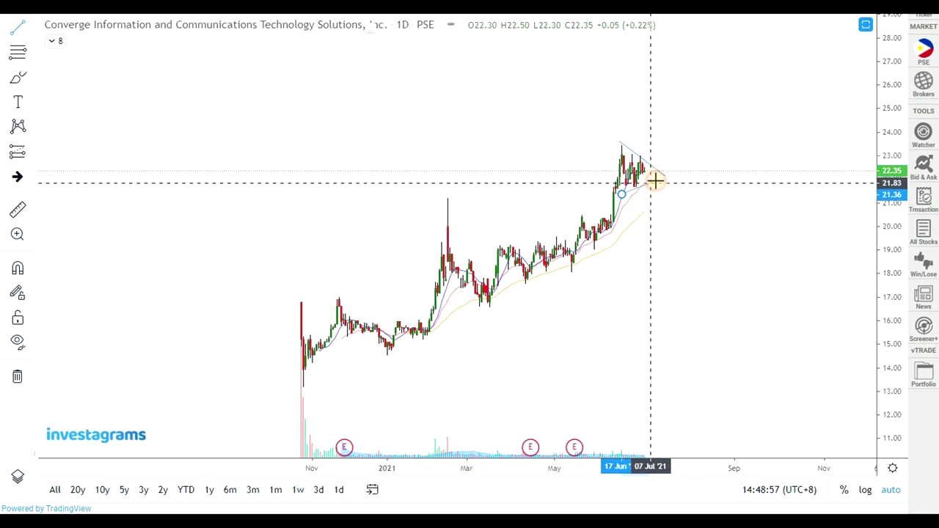
click(663, 177)
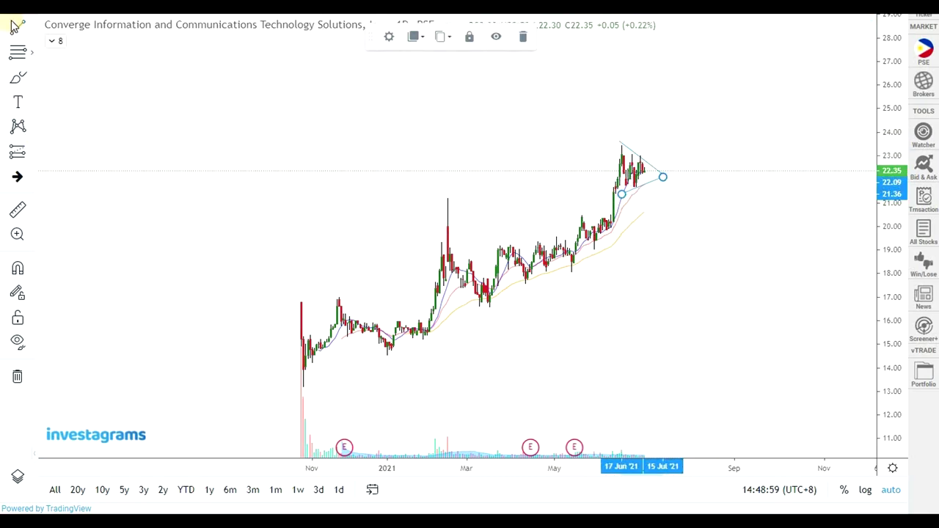
key(alt+t)
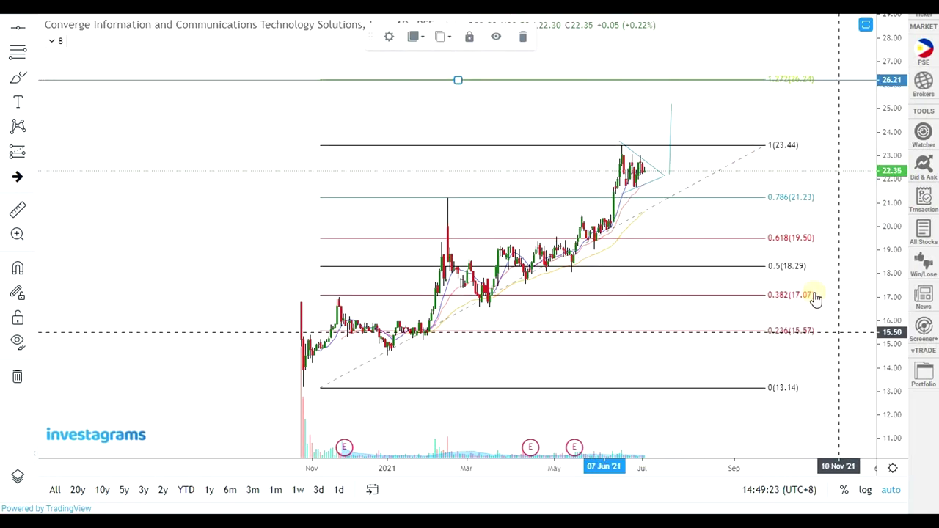
- Select the Fibonacci retracement spanning Converge's rise from late 2020 and delete it from the chart
click(801, 271)
click(800, 271)
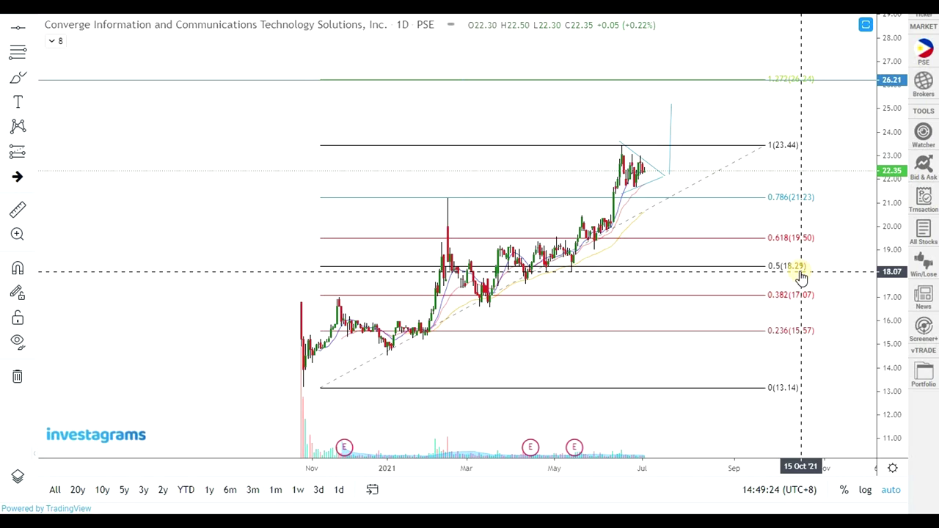
click(793, 206)
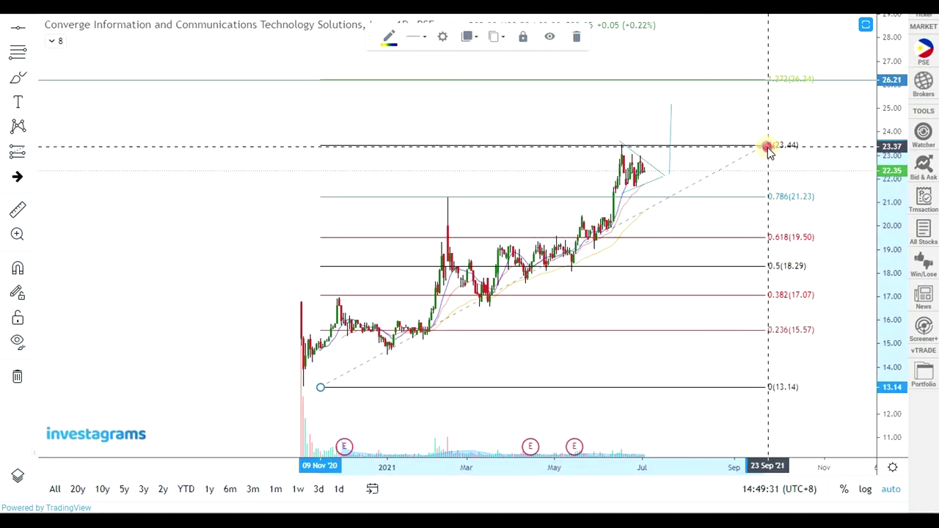
click(581, 36)
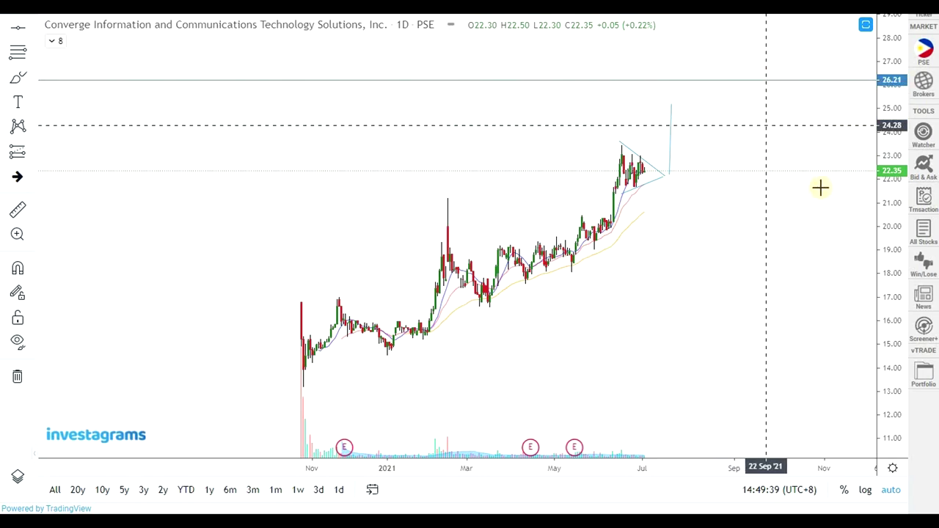
- Examine Converge's price pattern with a compressed price scale, and review the RSI and MACD panes beneath the chart
scroll(821, 188, down, 5)
drag(881, 212, 881, 285)
scroll(725, 313, up, 9)
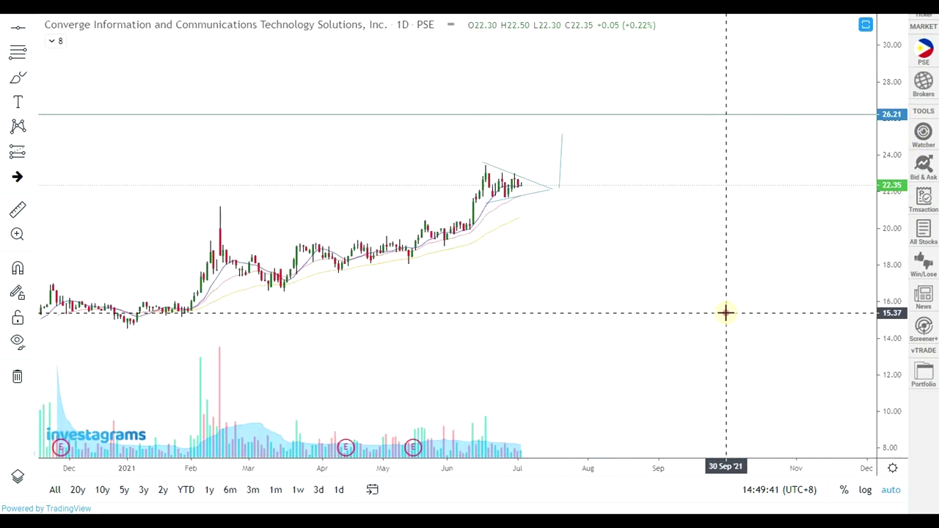
scroll(734, 297, down, 2)
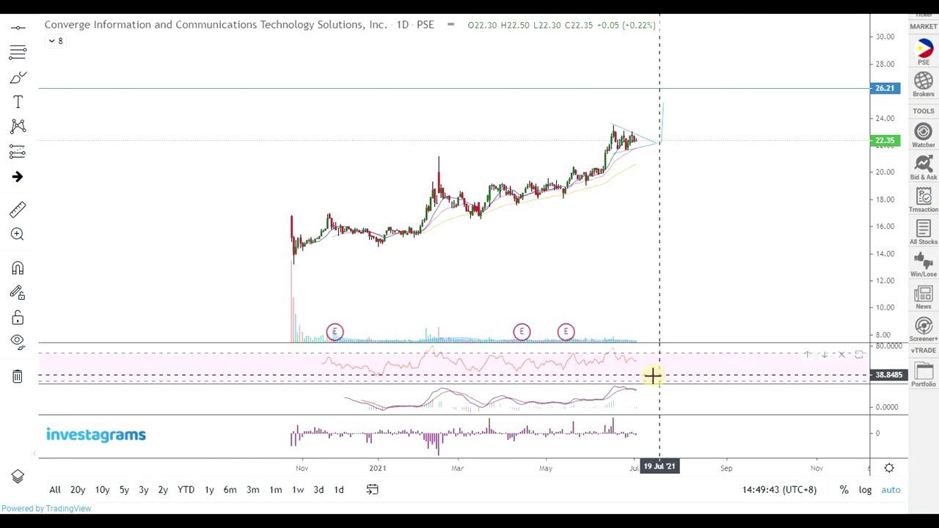
scroll(652, 375, up, 2)
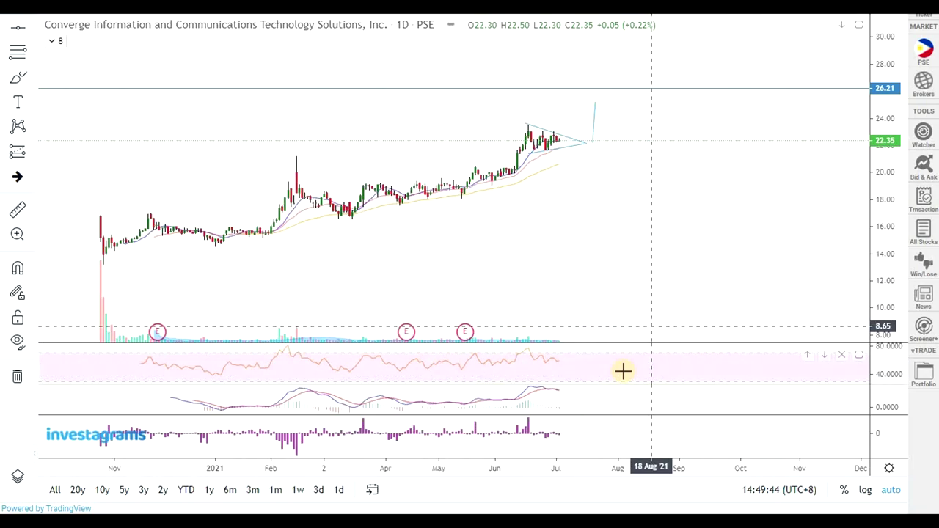
double_click(602, 408)
double_click(698, 249)
scroll(806, 237, down, 2)
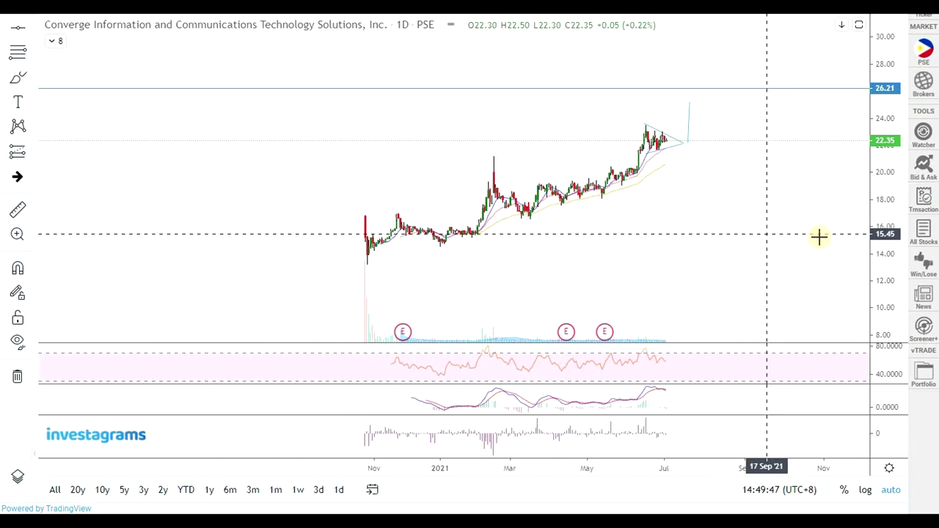
- View Converge's 1Q 2021 earnings details on the chart, and switch back to the Excel workbook
scroll(692, 270, up, 2)
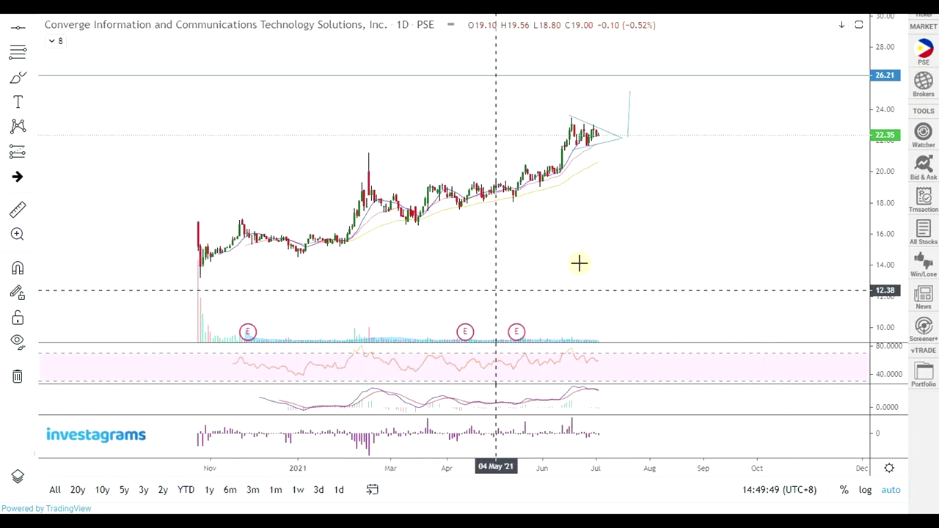
scroll(569, 246, up, 1)
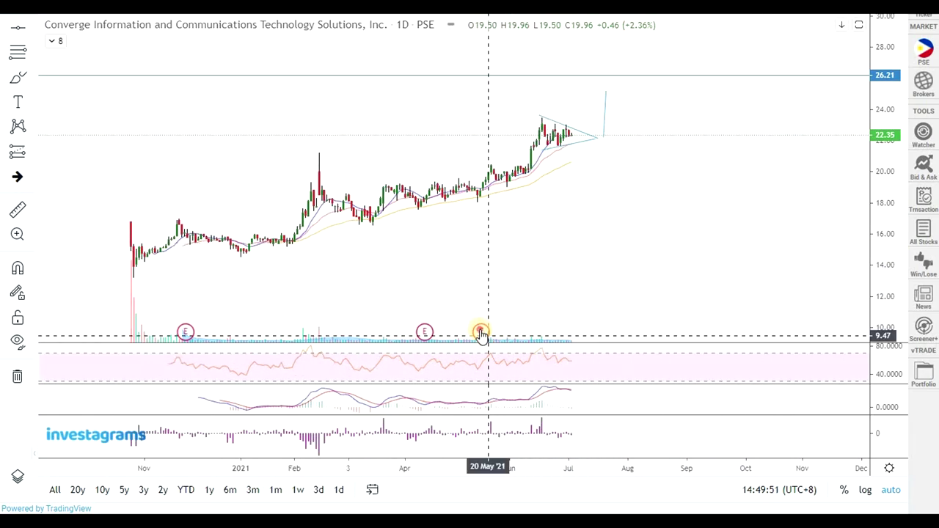
click(481, 333)
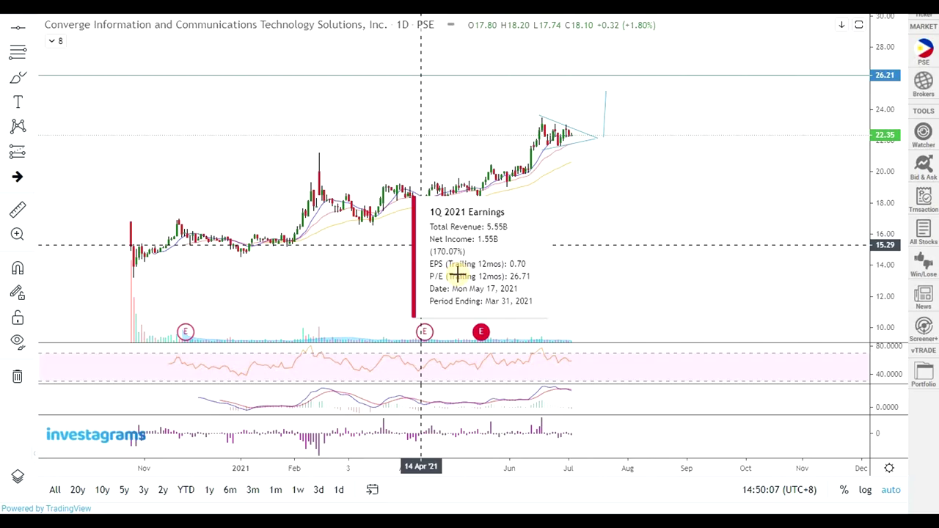
key(alt+Tab)
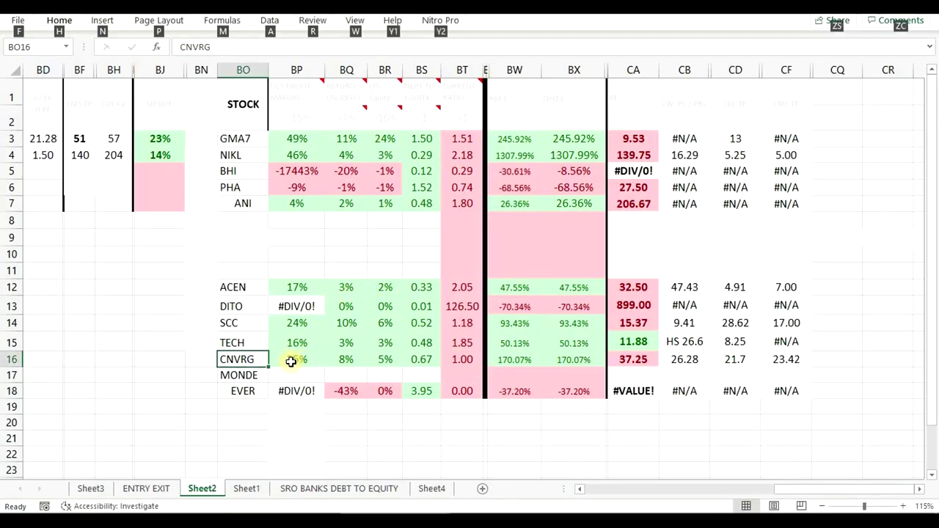
- Review CNVRG's financial ratios and earnings growth in the workbook, and its PE and forward PE against their column headers
click(291, 360)
drag(370, 364, 584, 360)
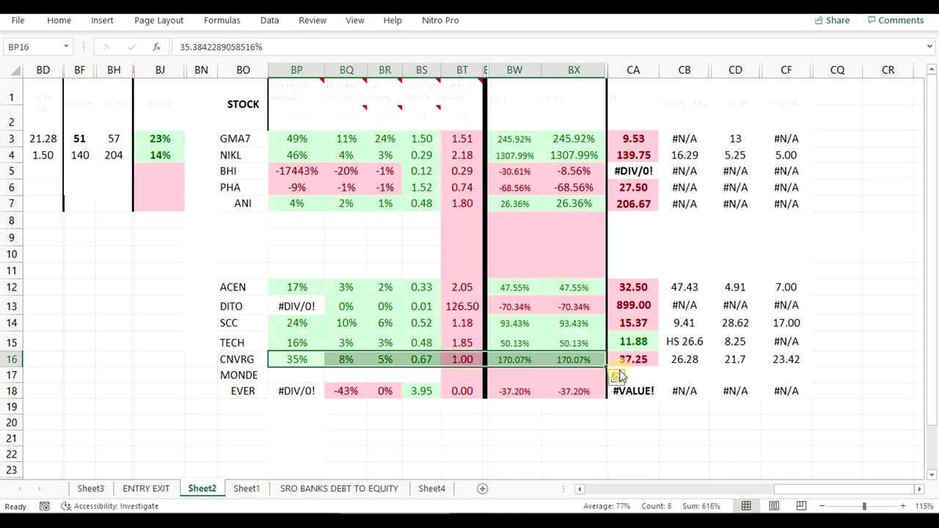
click(641, 360)
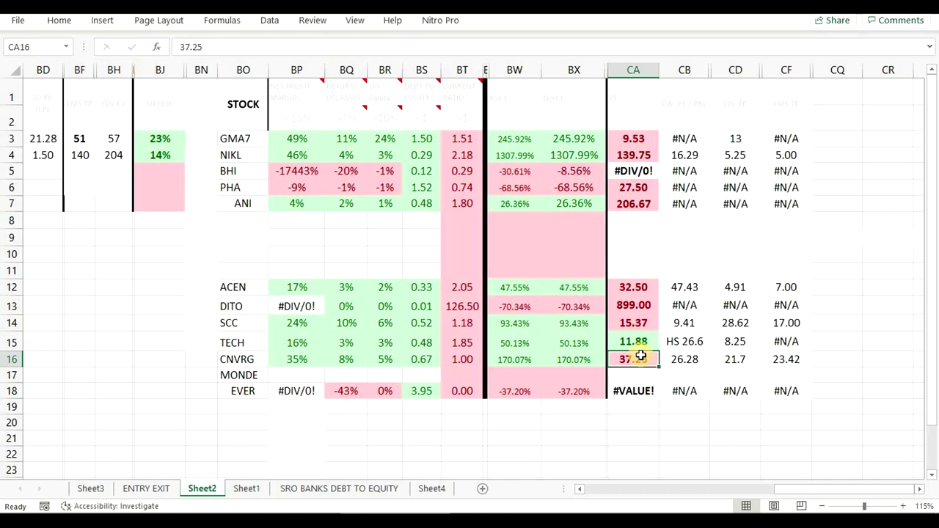
click(620, 102)
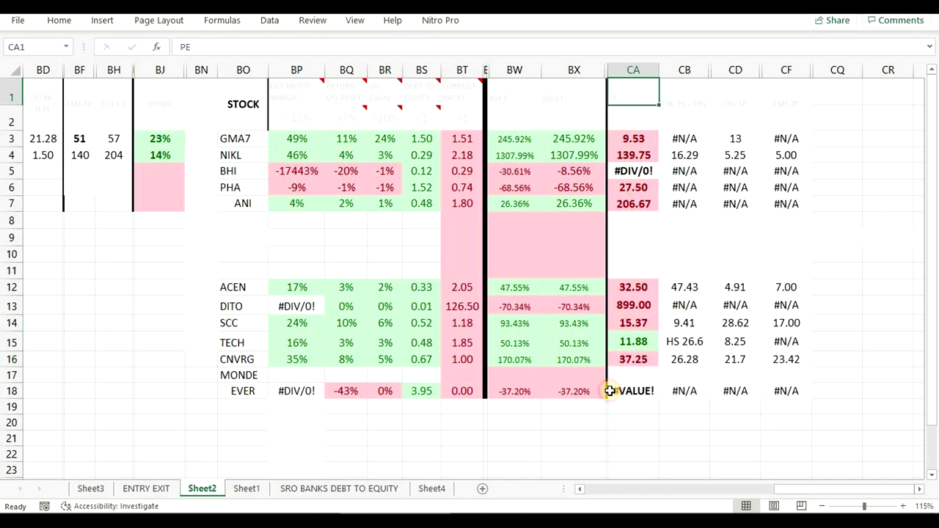
click(637, 361)
click(686, 102)
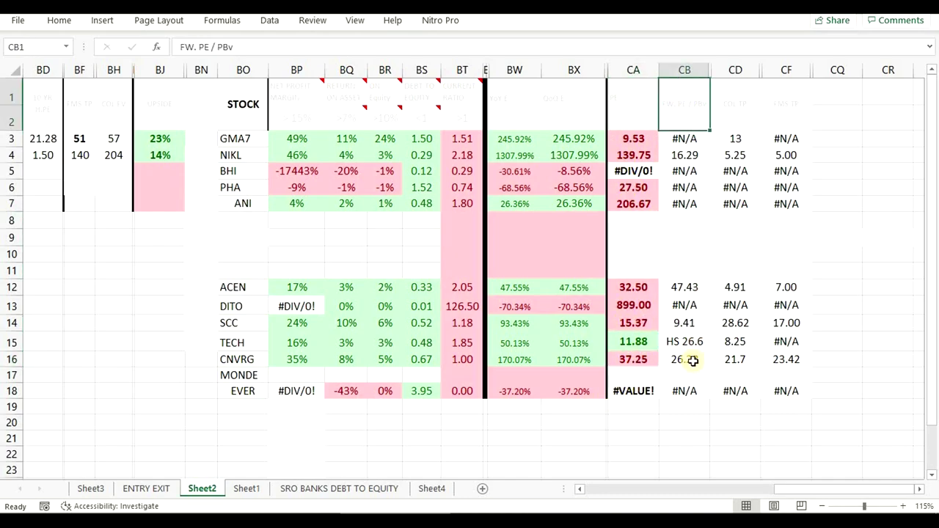
click(693, 361)
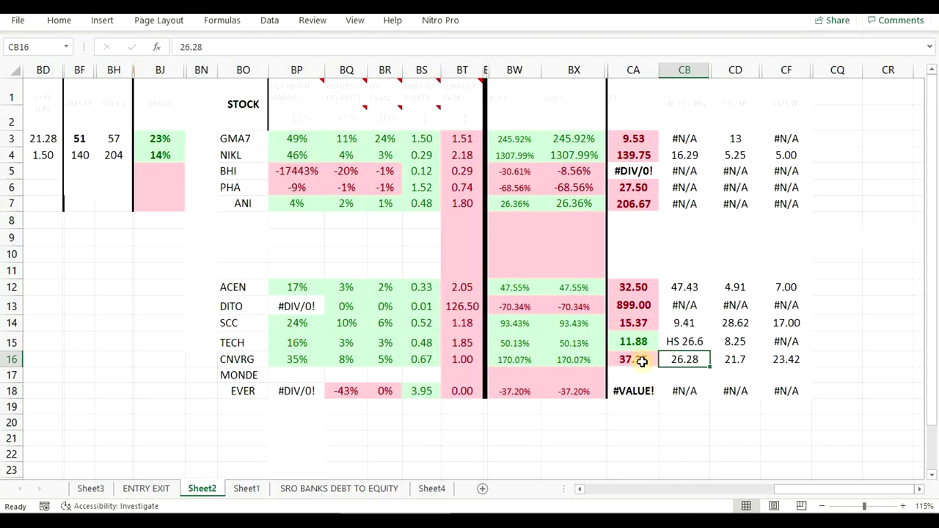
- Compare CNVRG's PE and forward PE in the workbook with Converge's consolidation pattern on the price chart, ending in the workbook
key(alt+Tab)
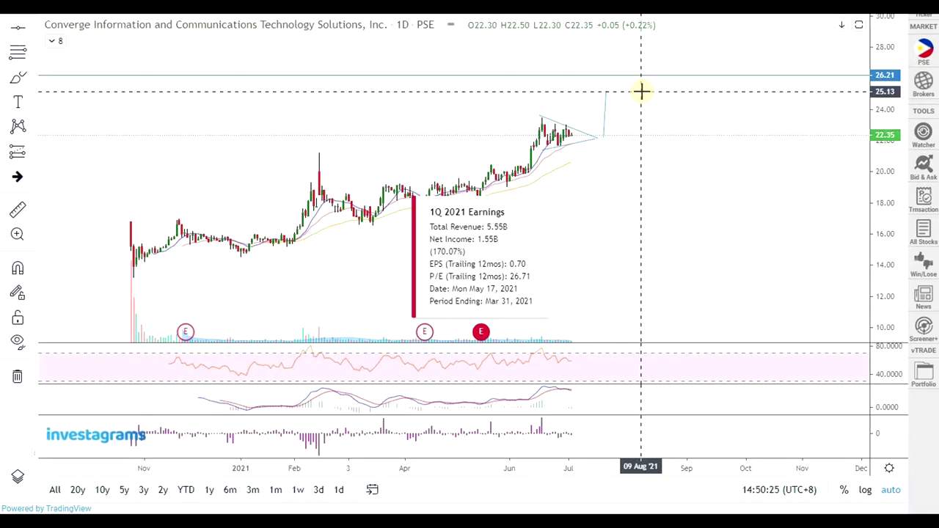
key(alt+Tab)
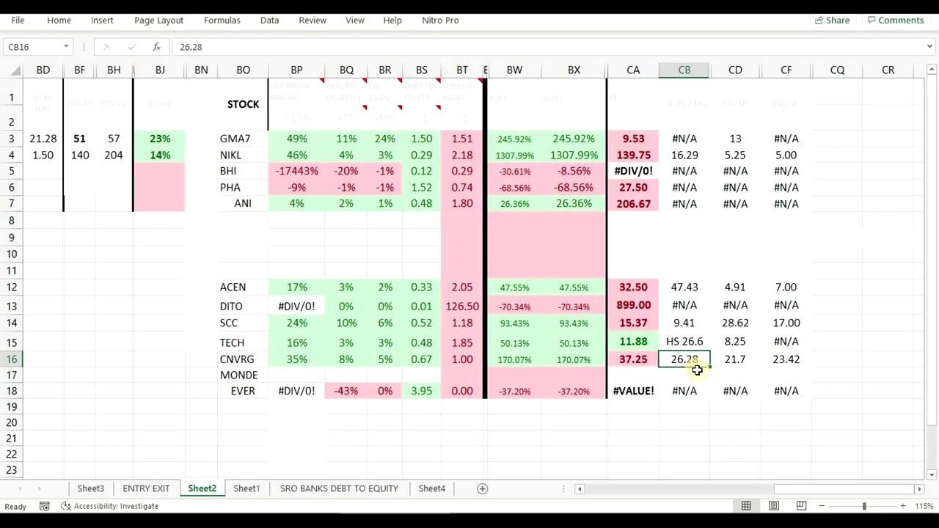
click(684, 376)
click(635, 359)
click(683, 360)
key(alt+Tab)
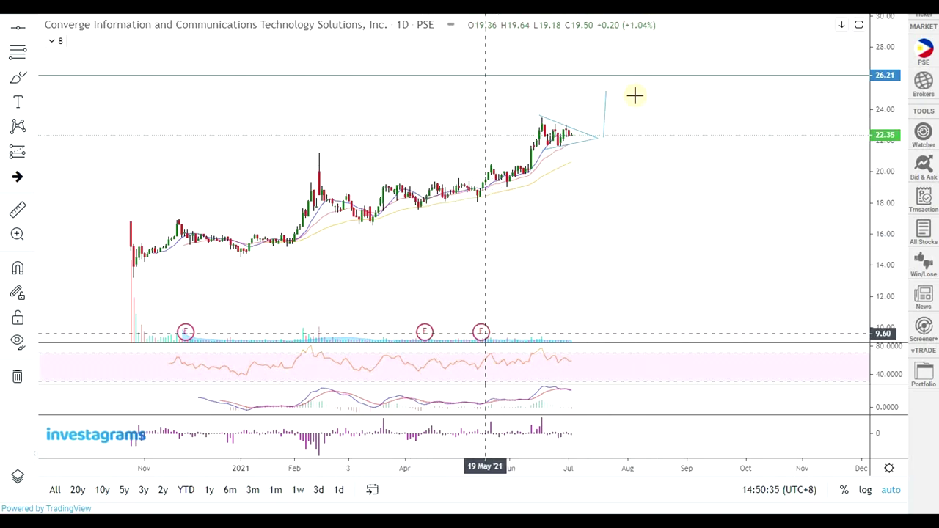
click(602, 130)
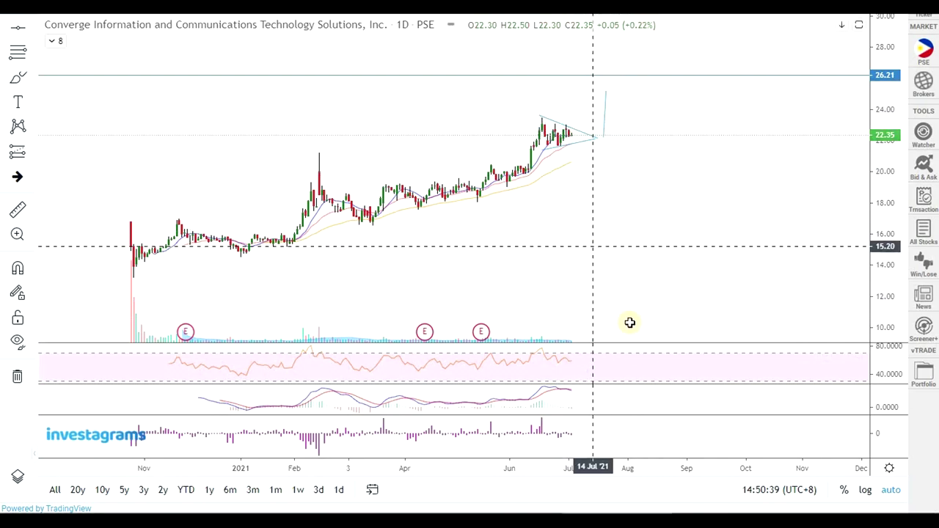
key(alt+Tab)
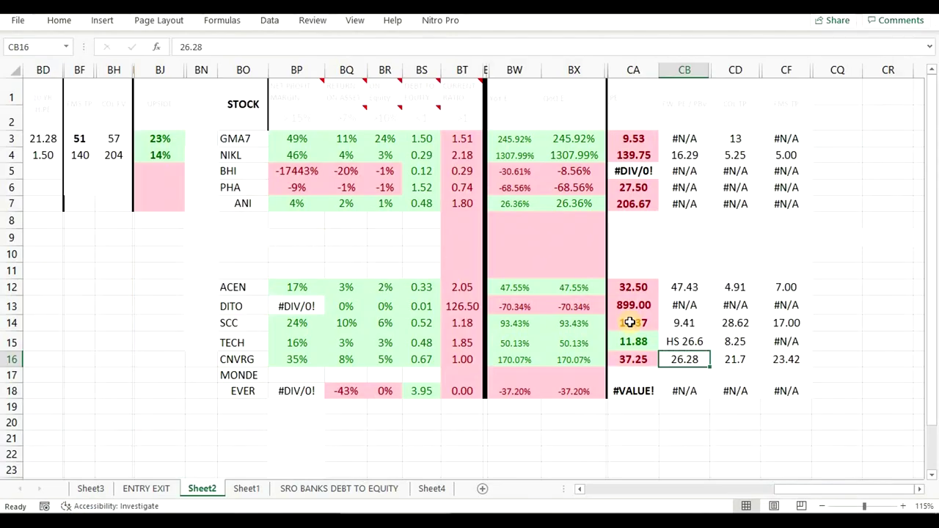
- Check CNVRG's PE, its row of ratios from net profit margin through earnings growth, and its two target prices
click(629, 361)
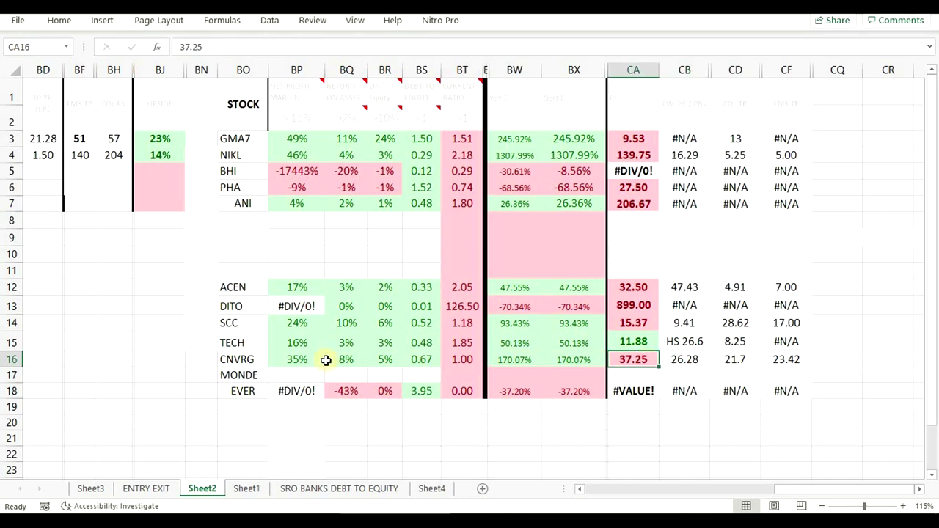
drag(301, 359, 580, 359)
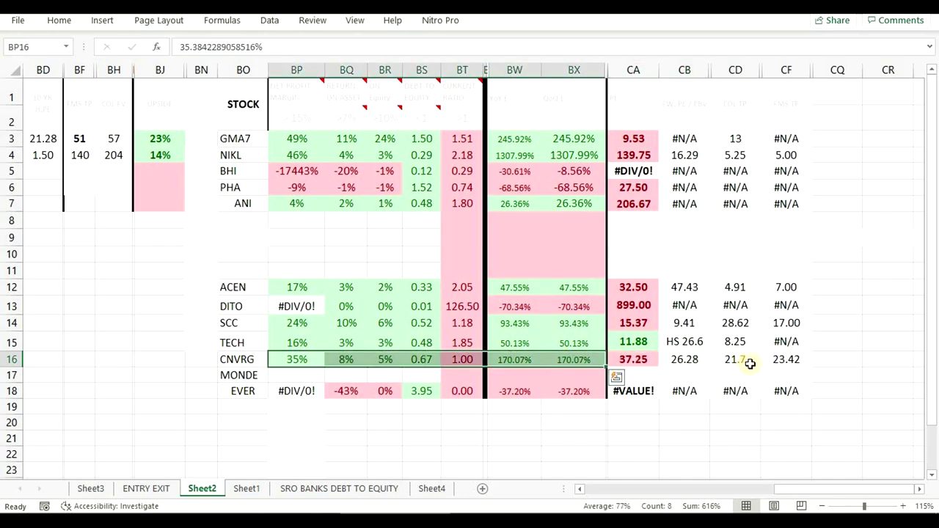
click(741, 358)
click(780, 358)
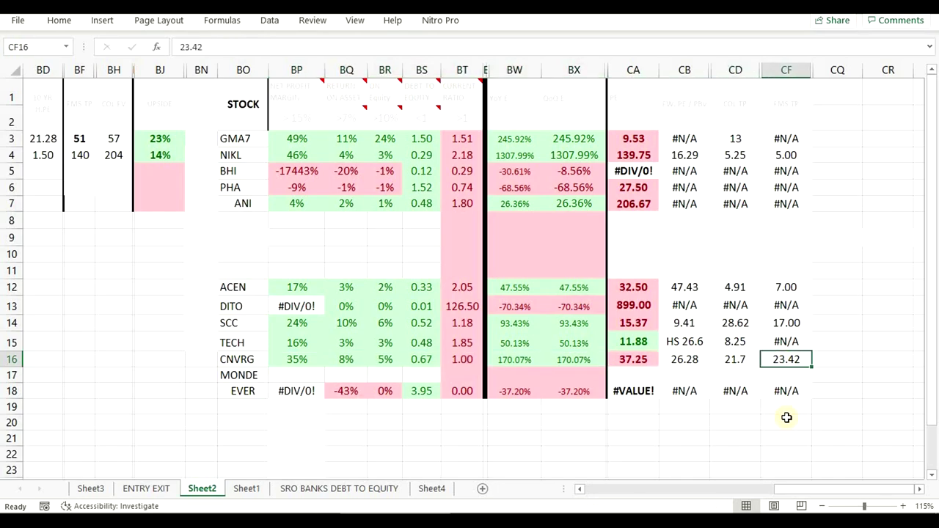
- Switch to the Converge price chart and add a horizontal line at 23.50, along the June 2021 high
key(alt+Tab)
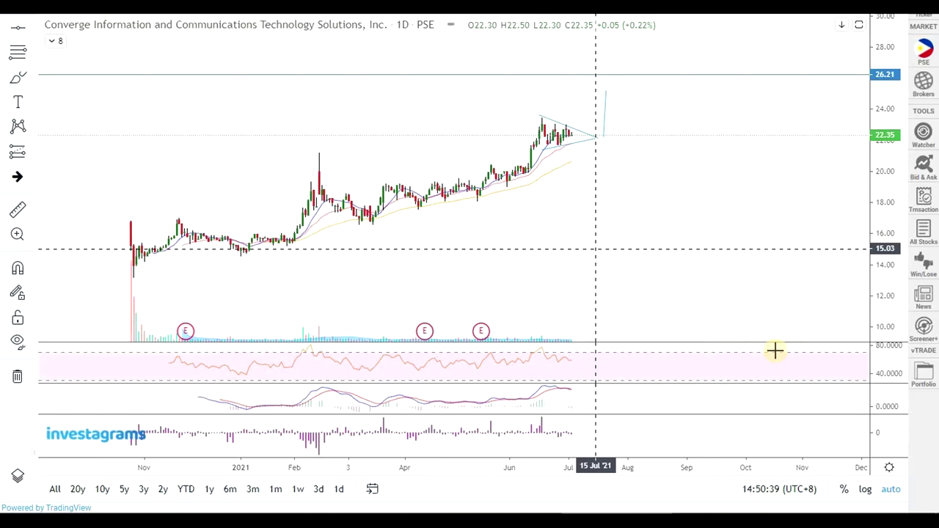
scroll(727, 304, up, 2)
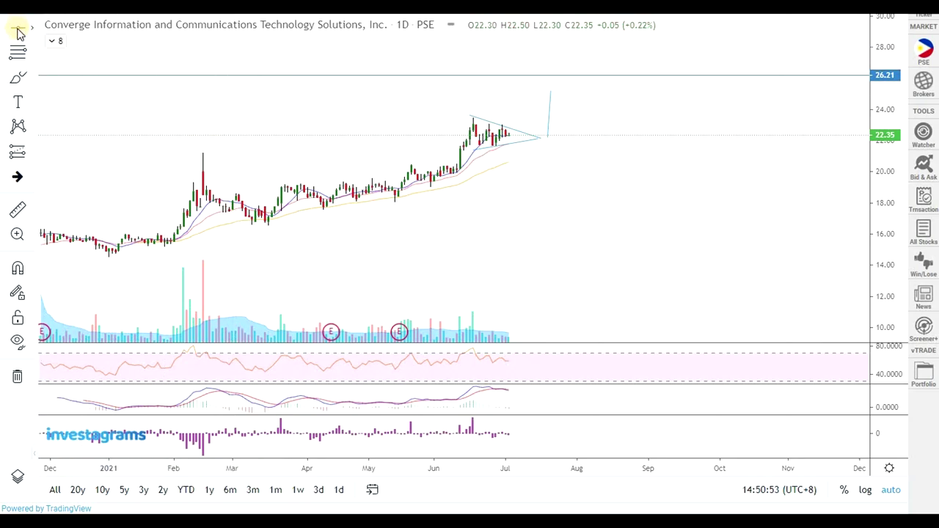
click(549, 114)
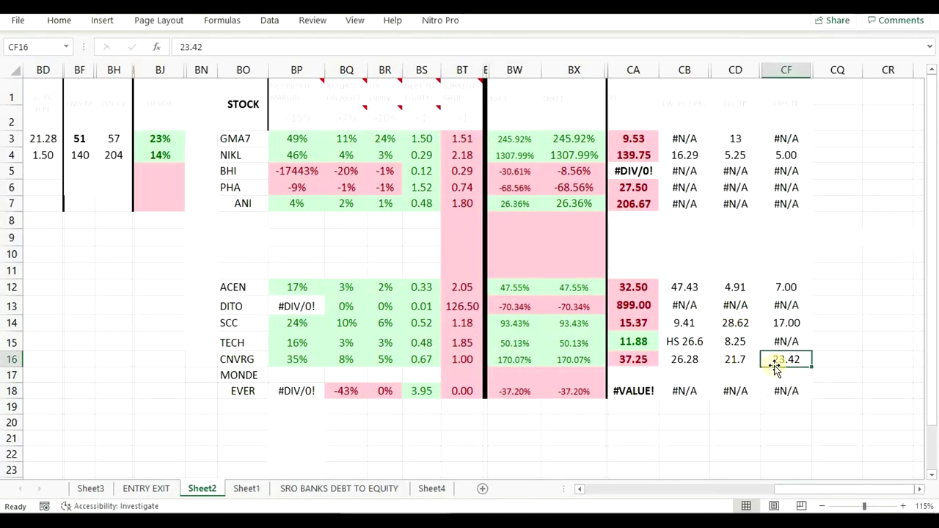
- Compare CNVRG's two target prices in the workbook with the horizontal levels on the Converge chart, returning to the workbook
click(740, 363)
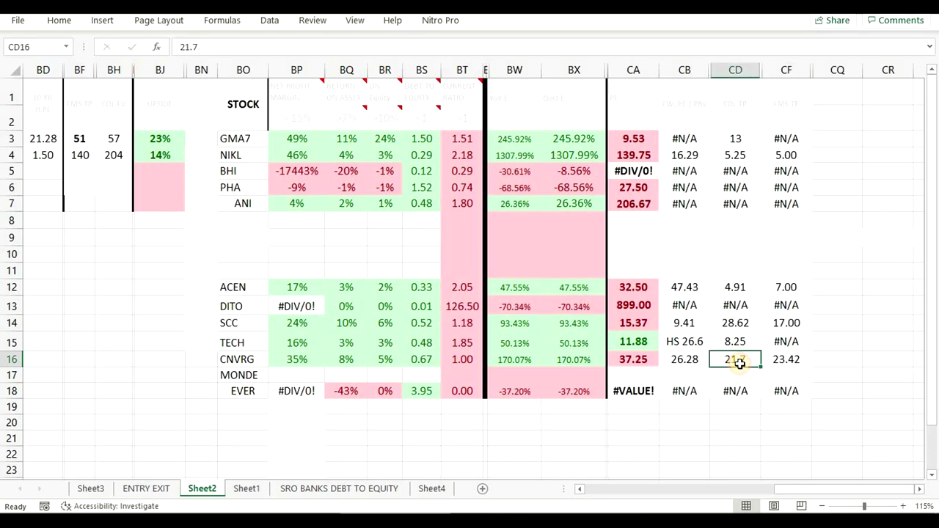
click(794, 357)
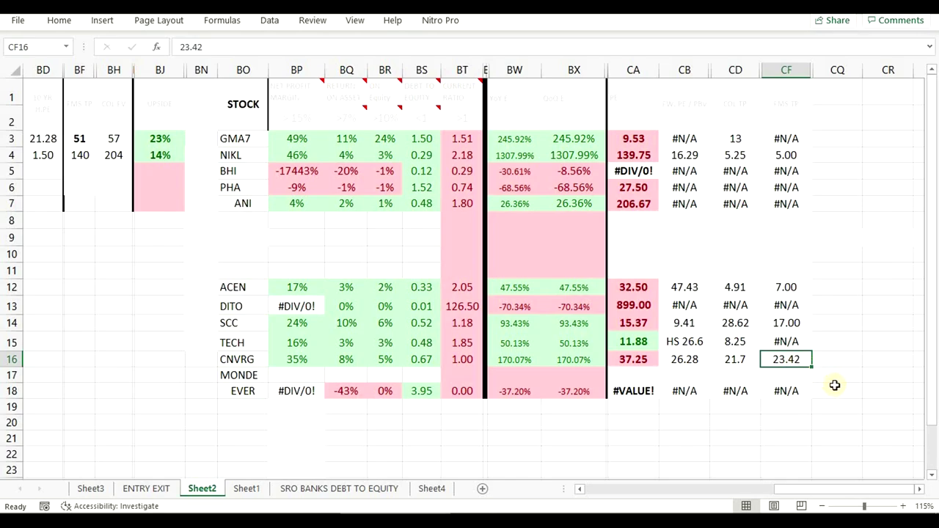
key(alt+Tab)
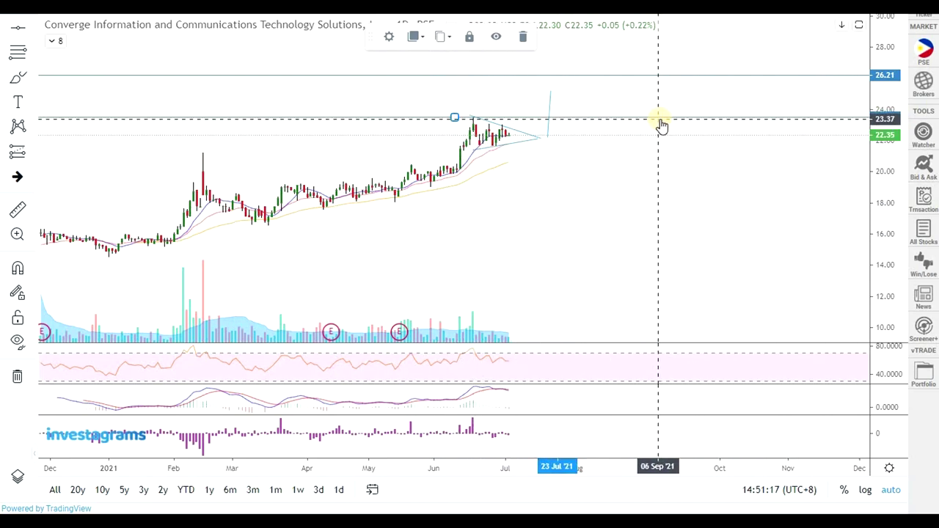
key(alt+Tab)
key(alt+Tab)
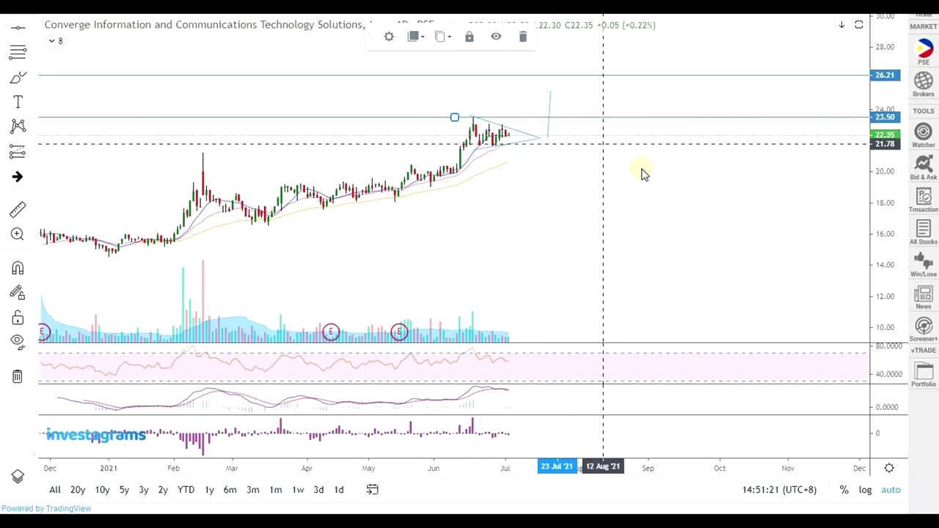
key(alt+Tab)
- Check CNVRG's earnings growth, forward PE, profit margin, return on assets and equity, and last target price in the workbook
drag(512, 364, 557, 362)
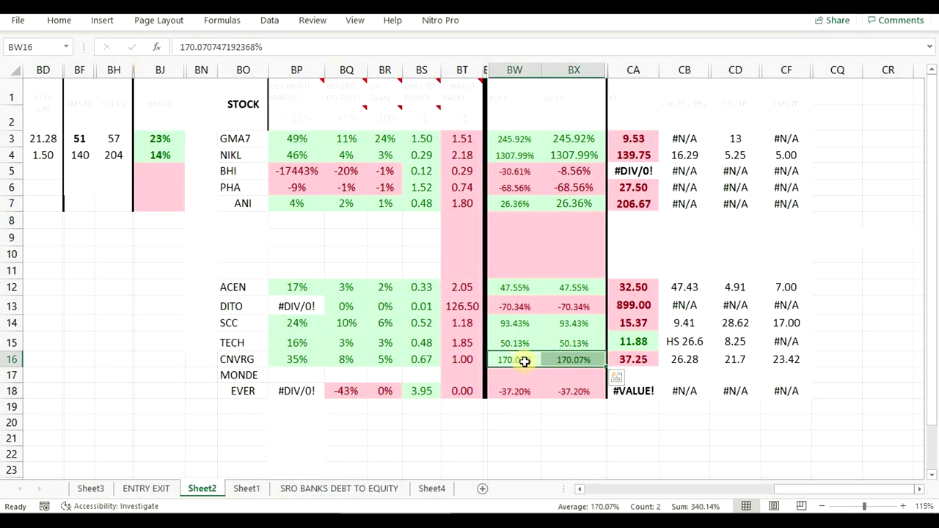
click(691, 362)
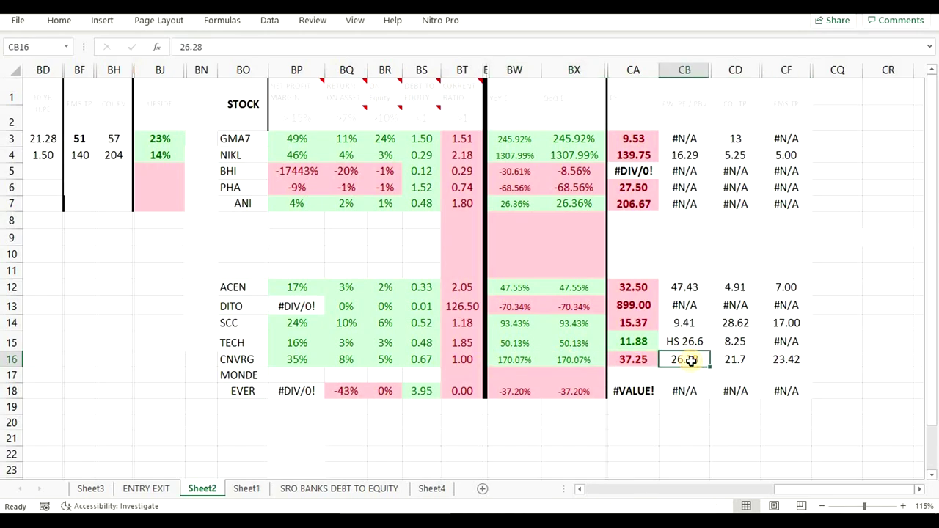
click(714, 424)
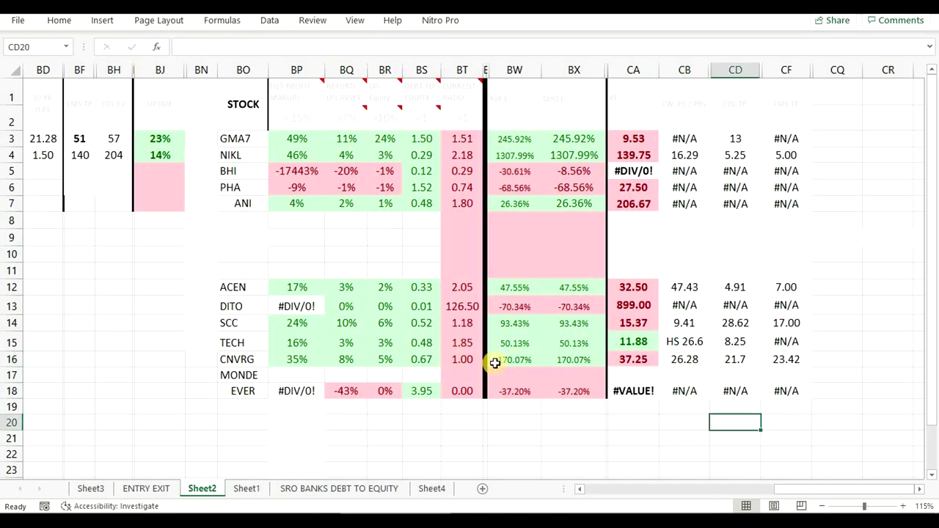
drag(297, 360, 385, 359)
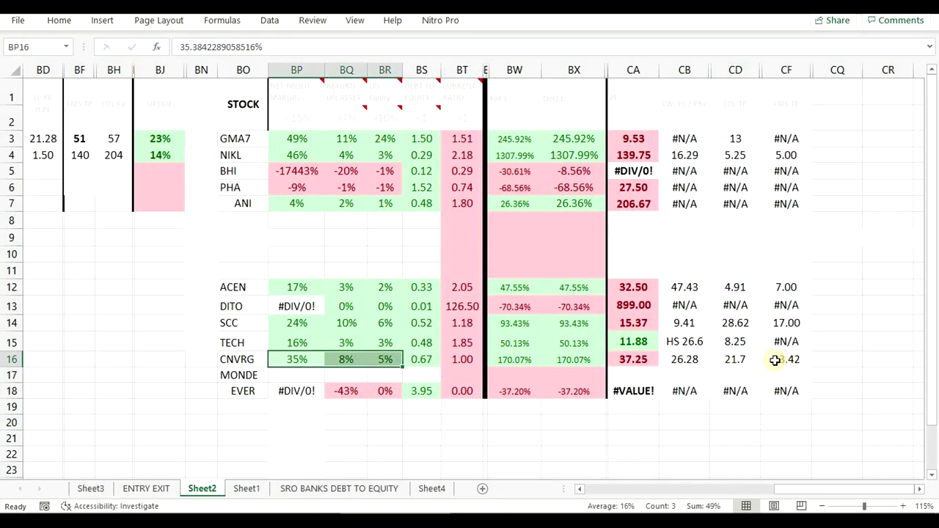
click(799, 361)
- Measure Converge's potential price rise on the chart from about 22.39 to 25.22 at the top of the projected line
key(alt+Tab)
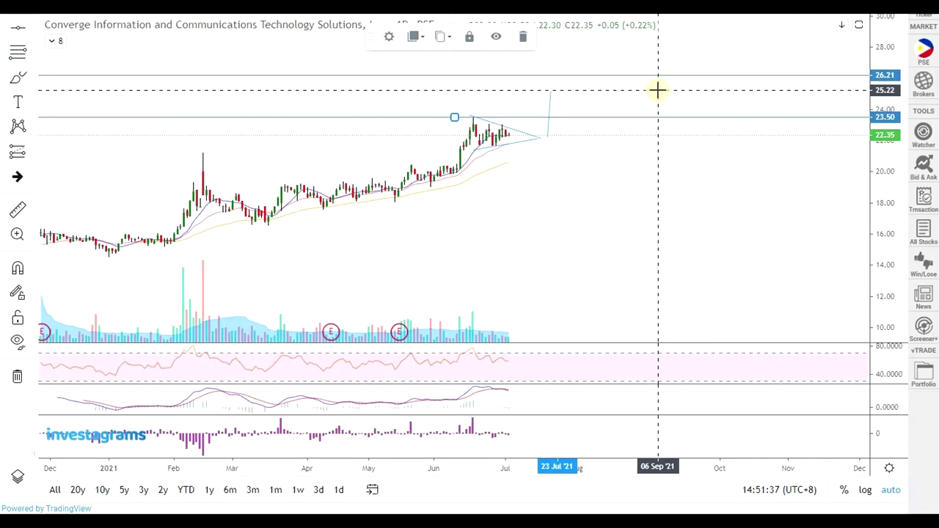
click(20, 210)
click(672, 116)
click(667, 91)
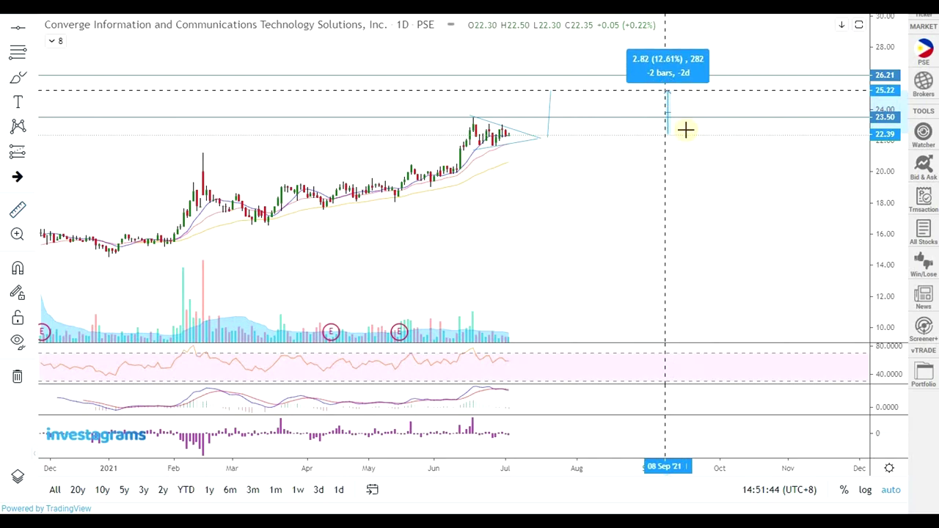
click(706, 223)
scroll(551, 237, down, 3)
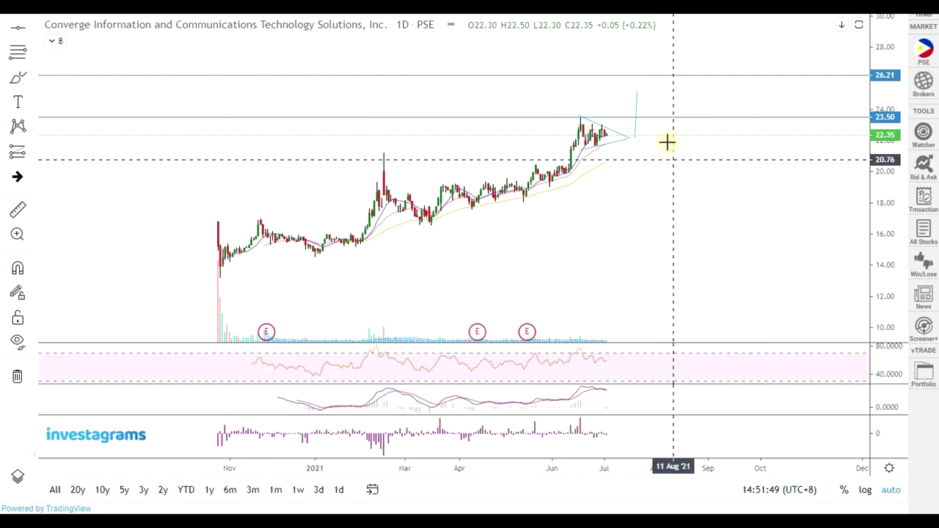
- Select MONDE in the workbook's stock list, and switch to AmiBroker to load the daily chart for CNVRG
key(alt+Tab)
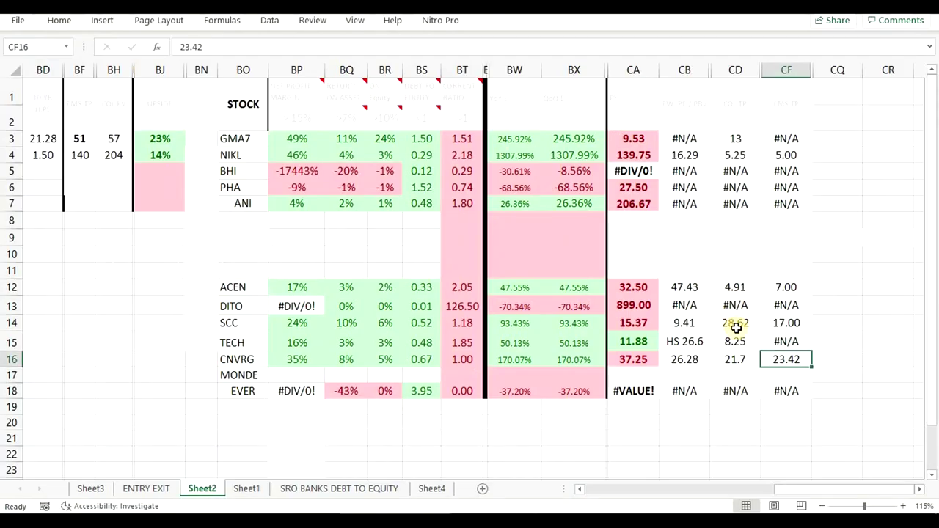
click(252, 375)
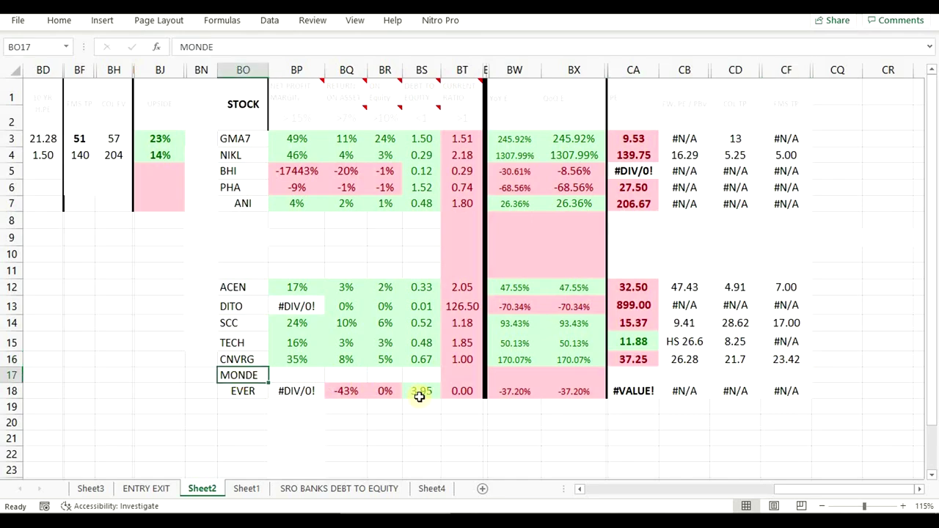
key(alt+Tab)
click(496, 265)
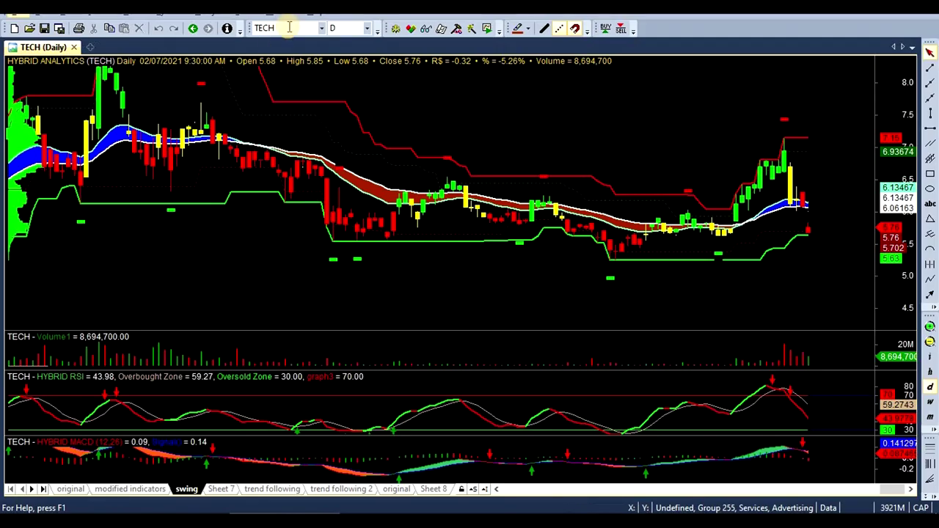
text(CNVRG)
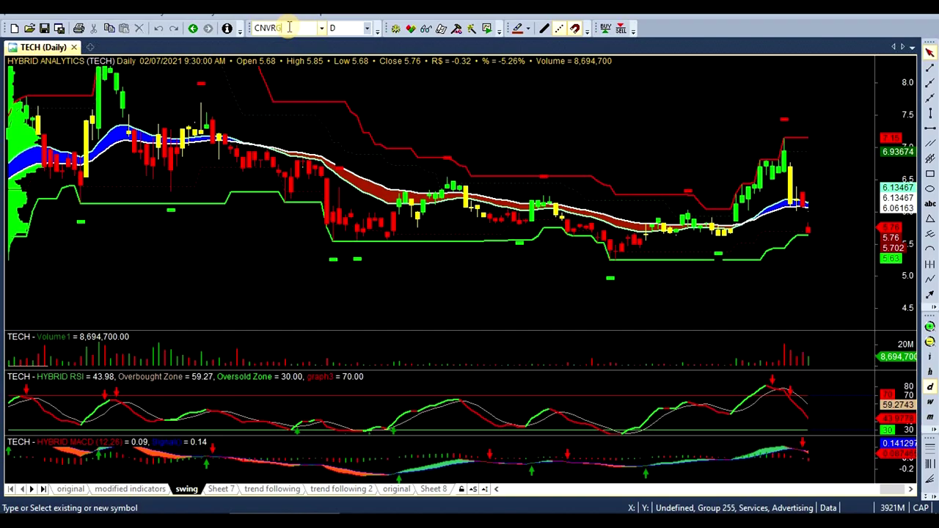
key(Return)
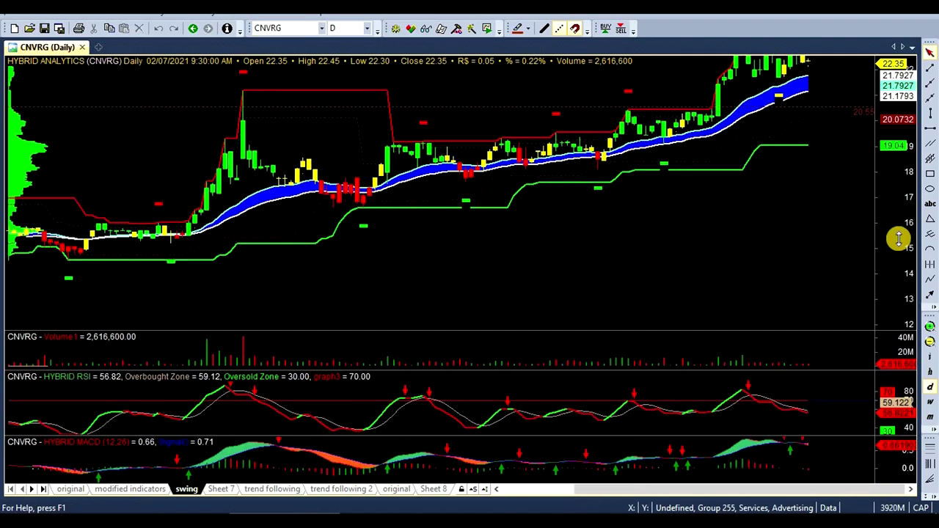
- Examine CNVRG's longer price history by extending the visible period and shifting the price scale to show its recent highs
drag(897, 229, 896, 280)
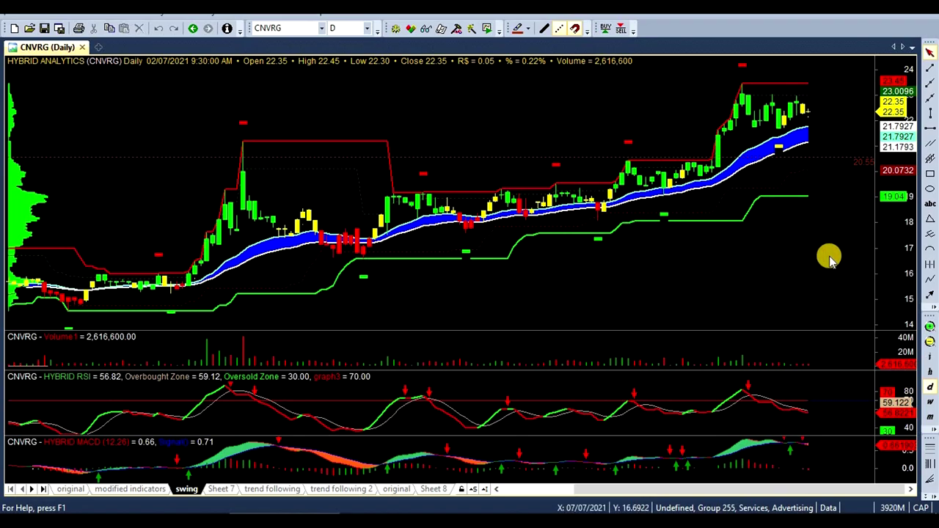
scroll(829, 259, up, 2)
scroll(829, 258, up, 1)
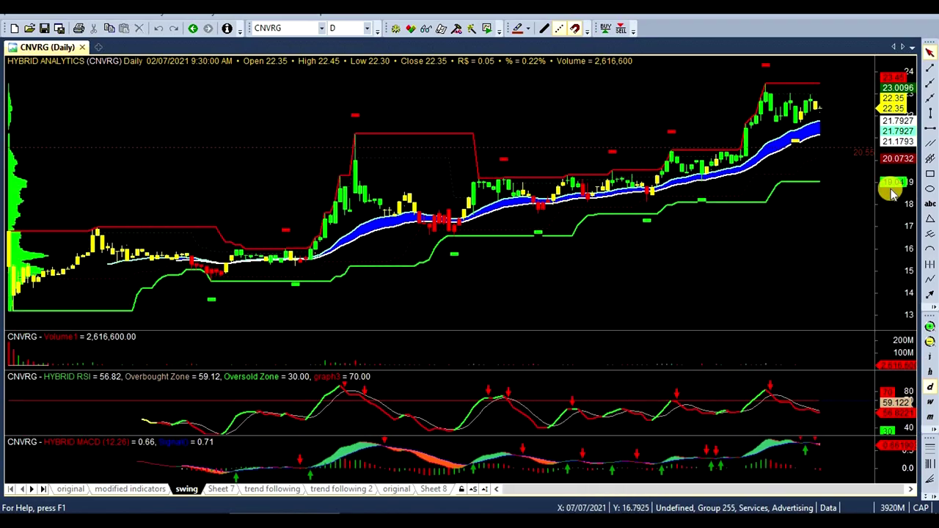
drag(907, 201, 908, 257)
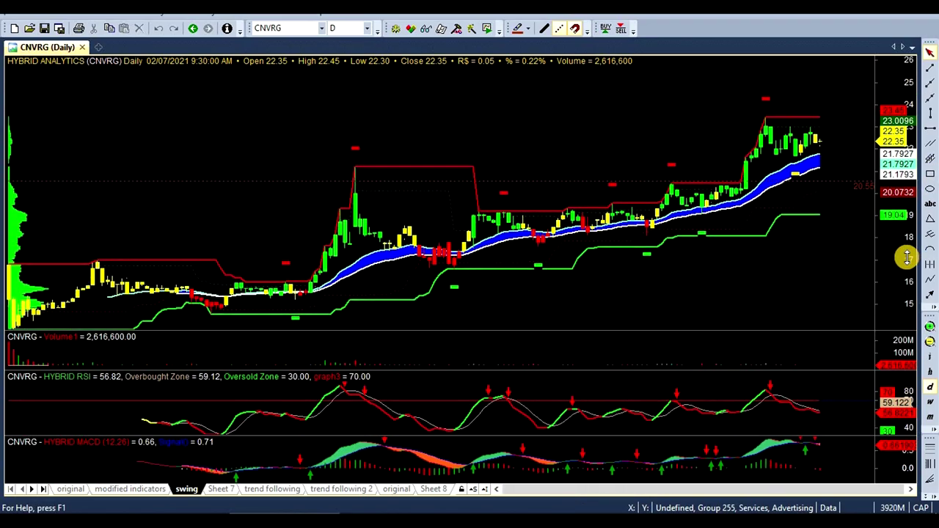
- Examine CNVRG's mid-June peak signal, the late-June signal below the blue band and the latest bar's price data on the daily chart
click(765, 125)
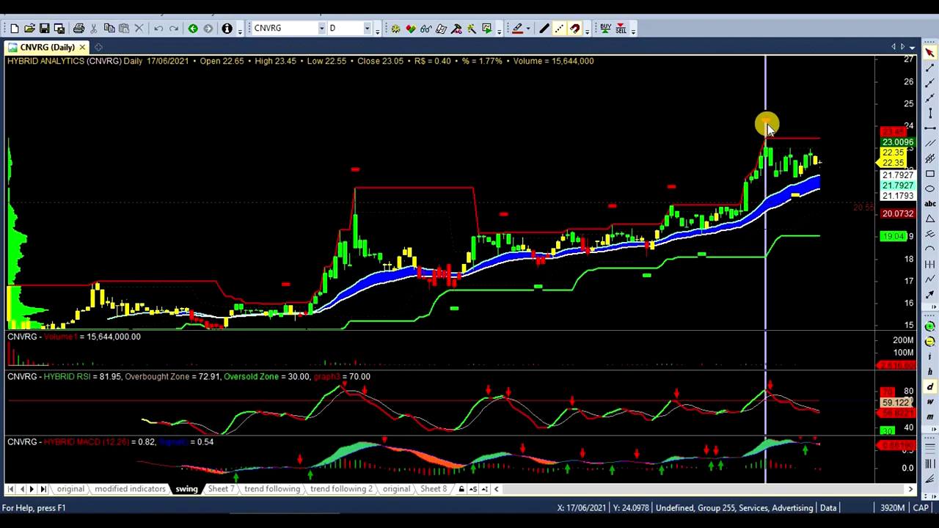
click(791, 227)
click(797, 232)
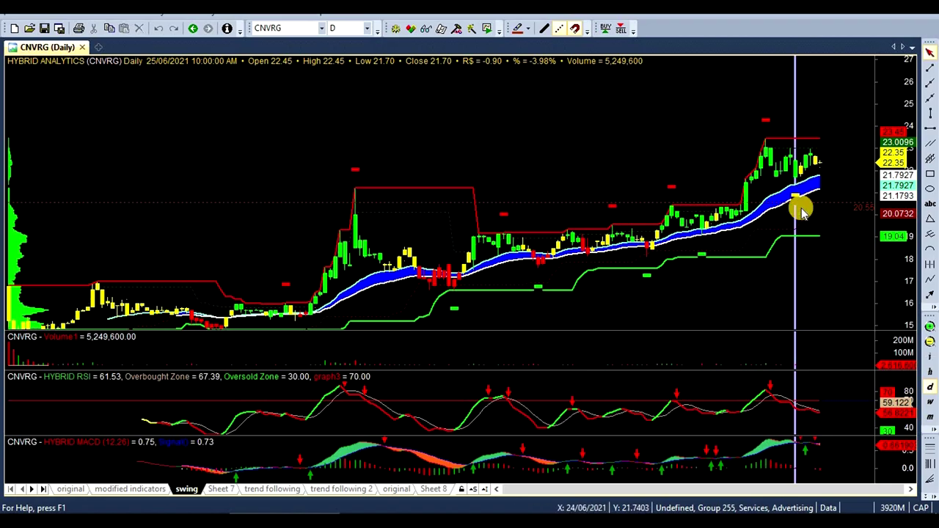
click(838, 273)
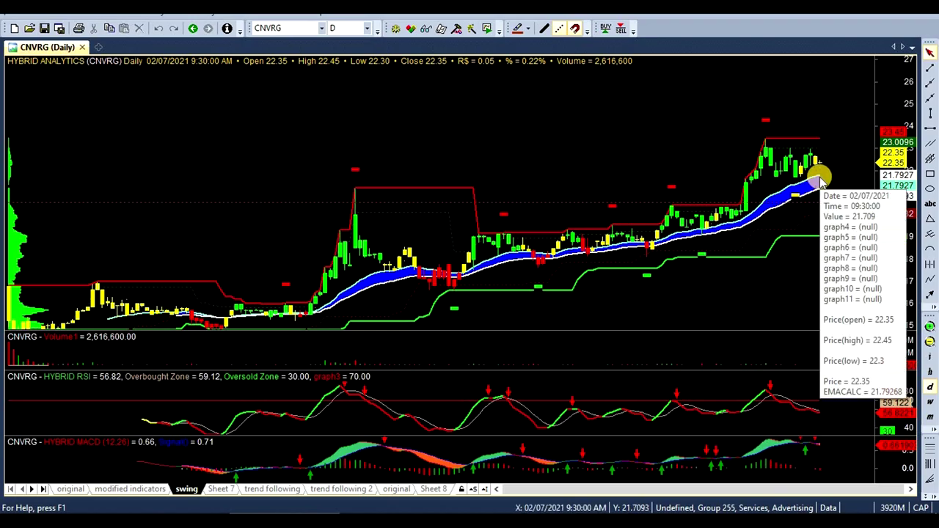
mouse_move(774, 180)
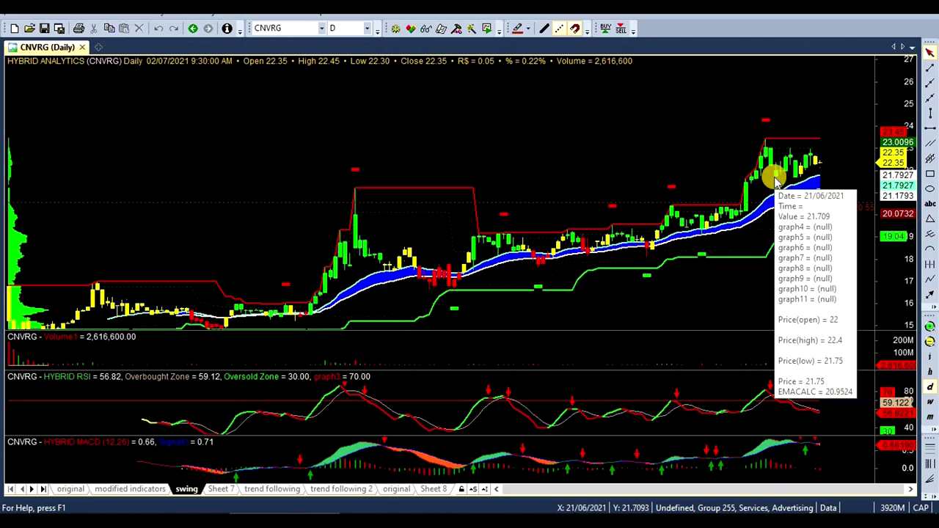
- Switch to the InvestaChart window to check Converge's triangle and projected line, and return to AmiBroker
key(alt+Tab)
key(alt+Tab)
key(alt+Tab)
key(Tab)
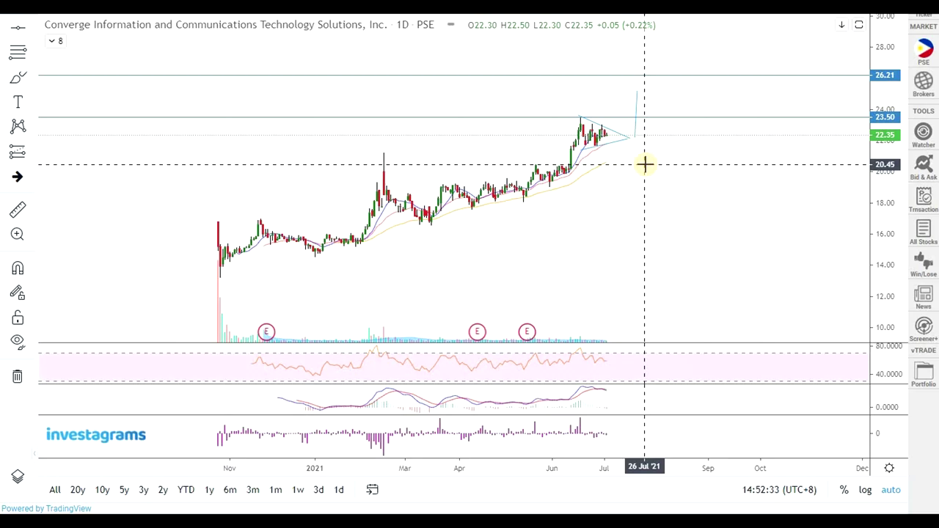
key(alt+Tab)
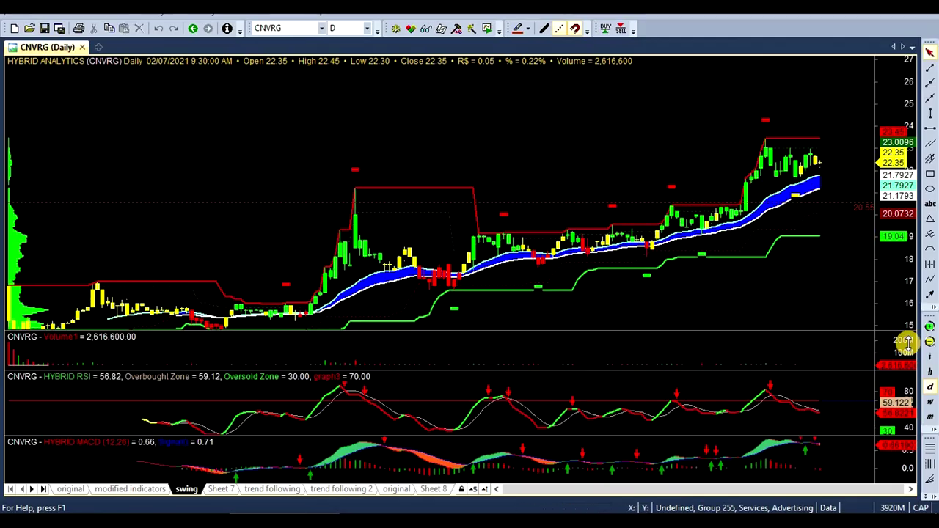
- Rescale CNVRG's RSI and MACD panes and inspect the latest MACD crossover and the price against the blue band
drag(899, 408, 902, 398)
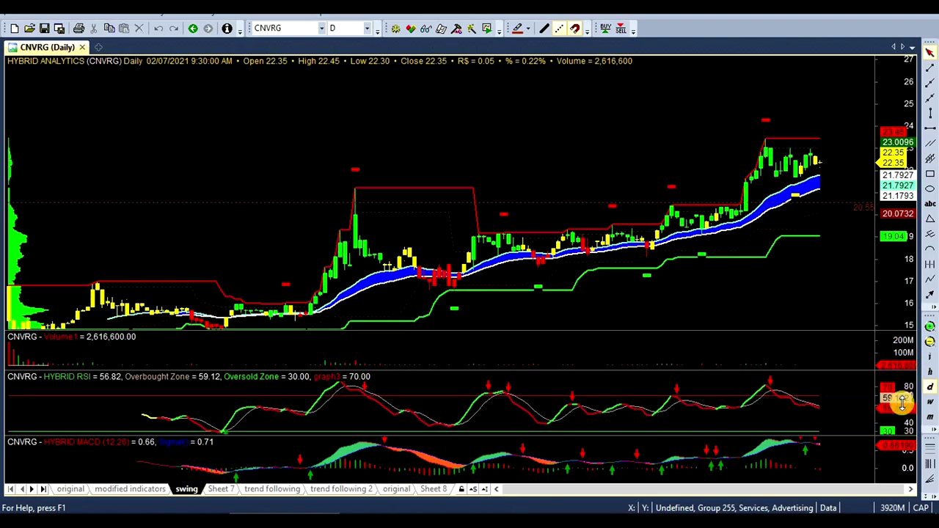
mouse_move(901, 457)
mouse_down()
mouse_move(904, 472)
mouse_move(903, 462)
mouse_up()
click(797, 455)
drag(799, 456, 898, 465)
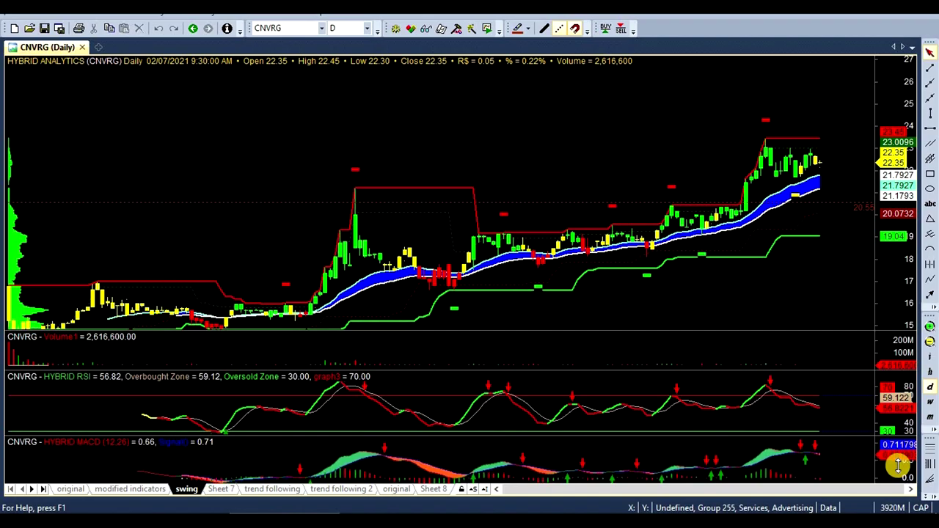
click(814, 452)
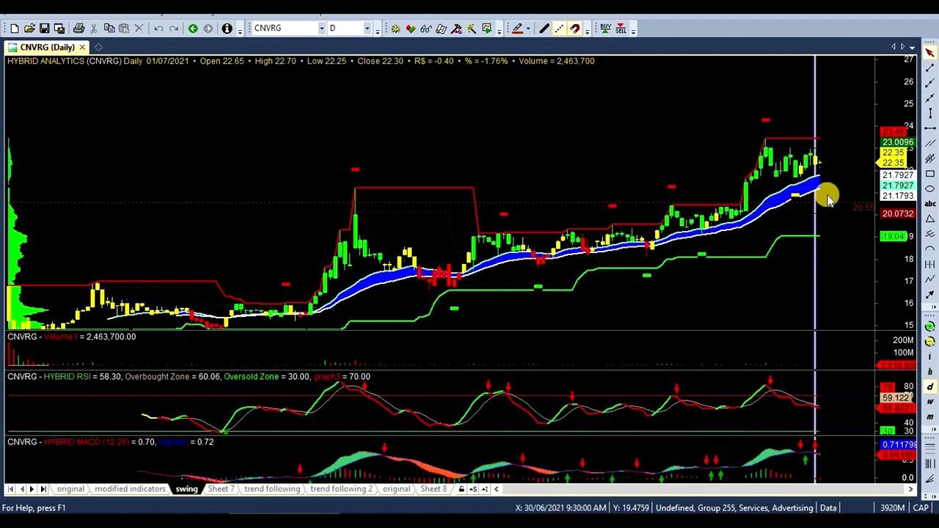
click(839, 180)
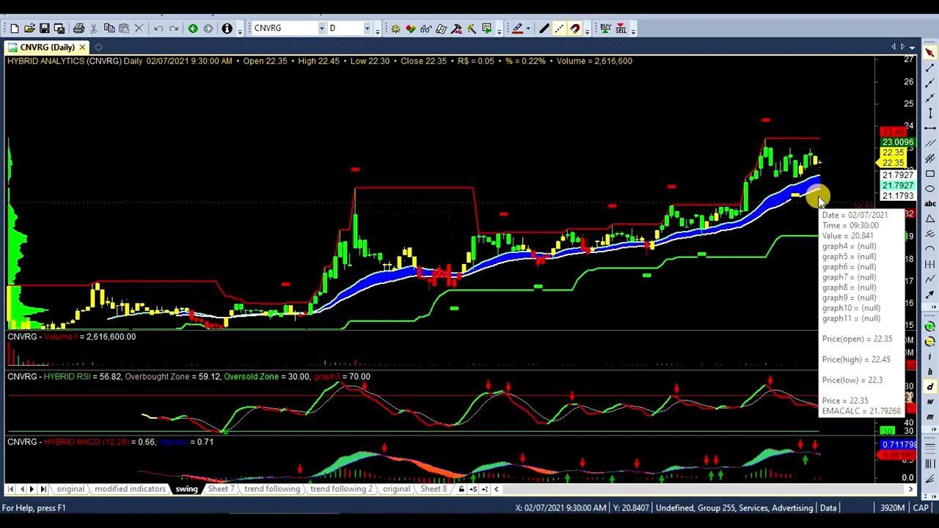
- Check the next stock in the workbook list, and load the Monde Nissin Corporation (MONDE) chart in InvestaChart
key(alt+Tab)
key(alt+Tab)
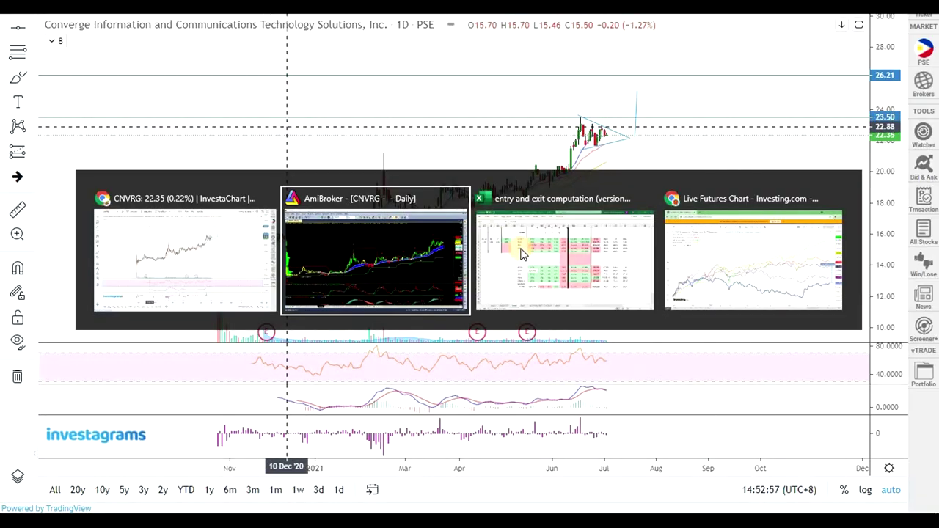
click(559, 270)
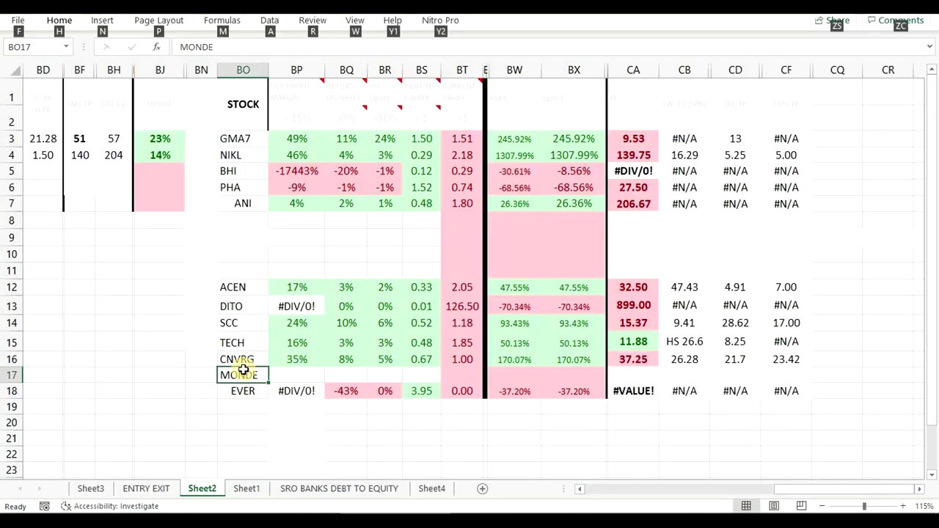
key(alt+Tab)
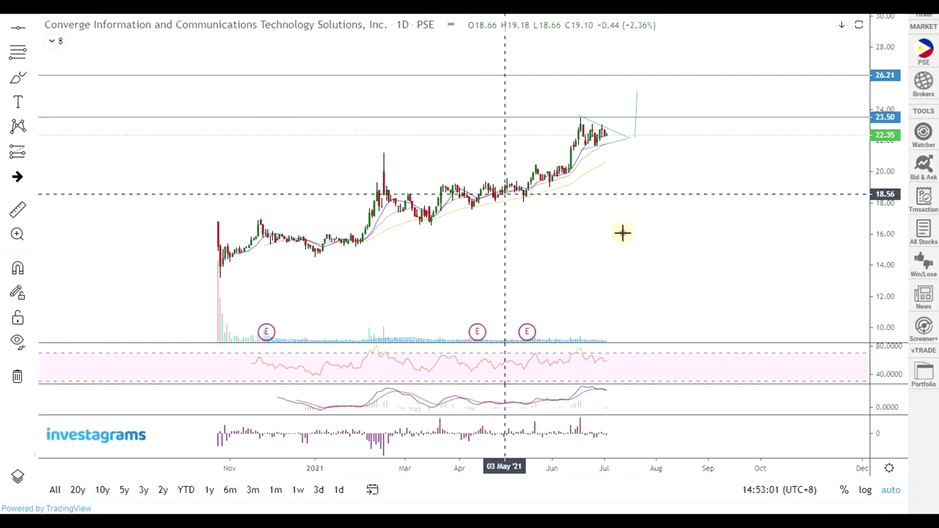
text(MOND)
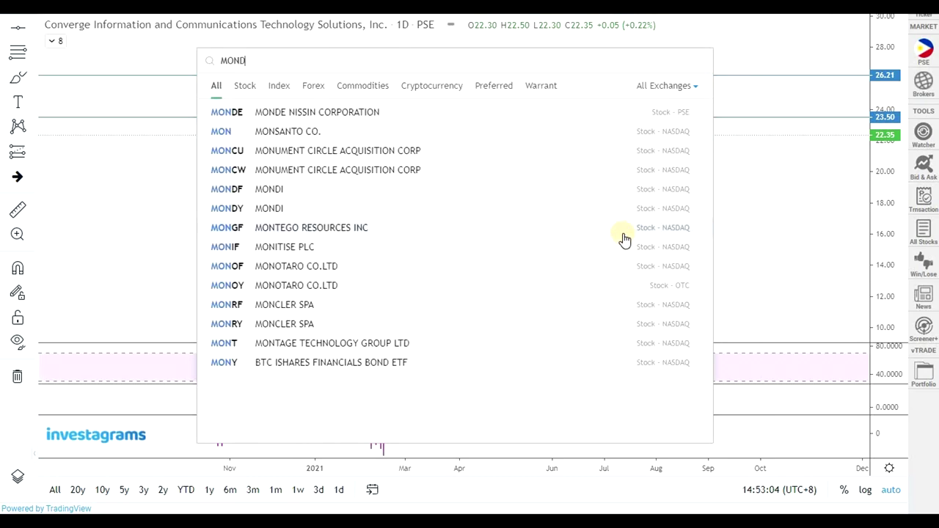
key(Return)
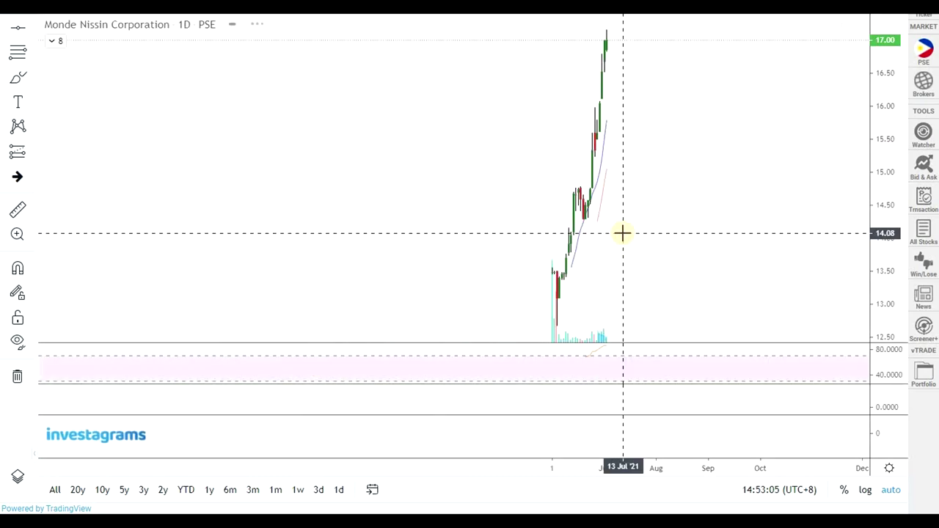
- Review Monde Nissin's daily candles since listing, and change the chart interval to 30 minutes
scroll(604, 225, up, 3)
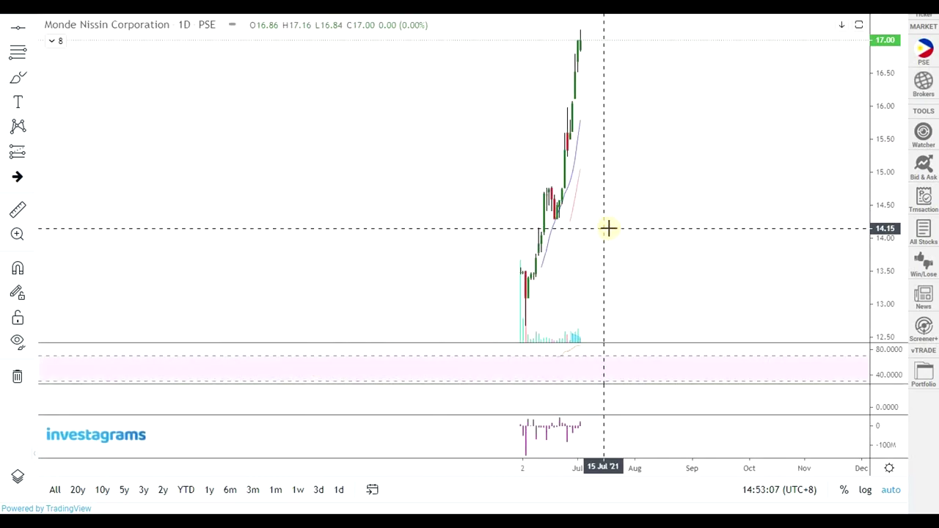
drag(886, 147, 898, 281)
scroll(588, 271, up, 2)
drag(564, 223, 491, 232)
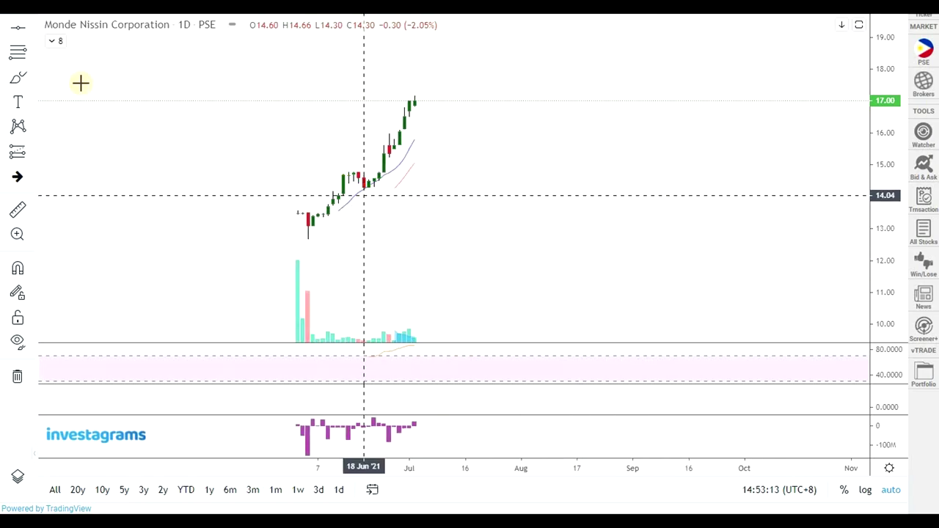
click(120, 8)
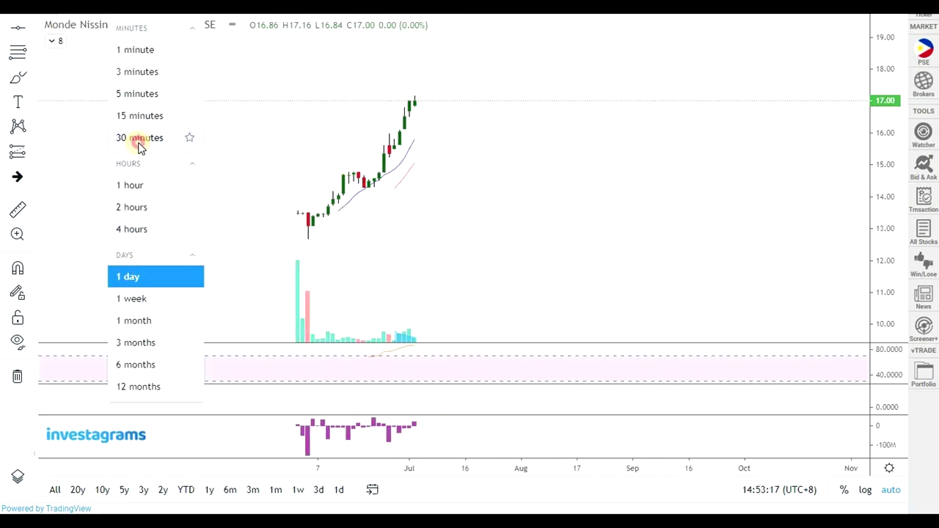
click(140, 139)
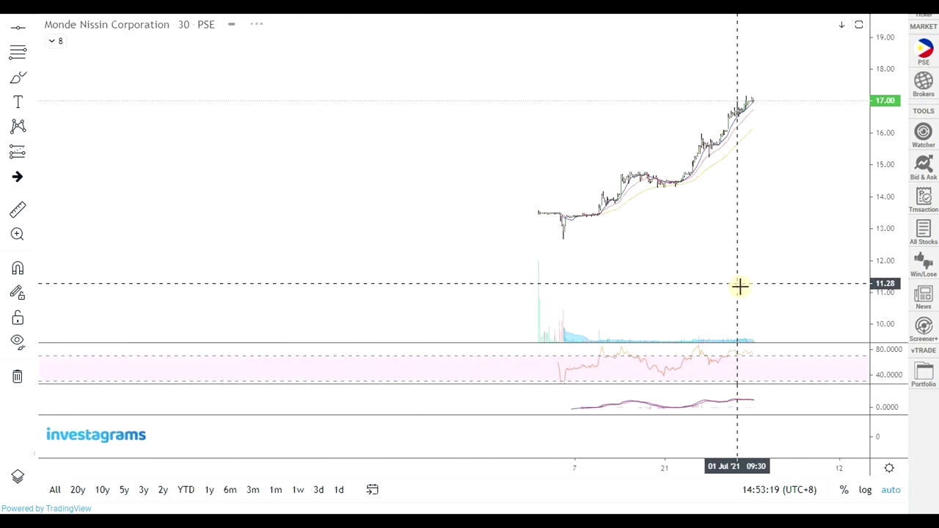
- Examine Monde Nissin's 30-minute price trend and its moving averages over the full trading history
drag(890, 277, 888, 184)
scroll(843, 207, up, 8)
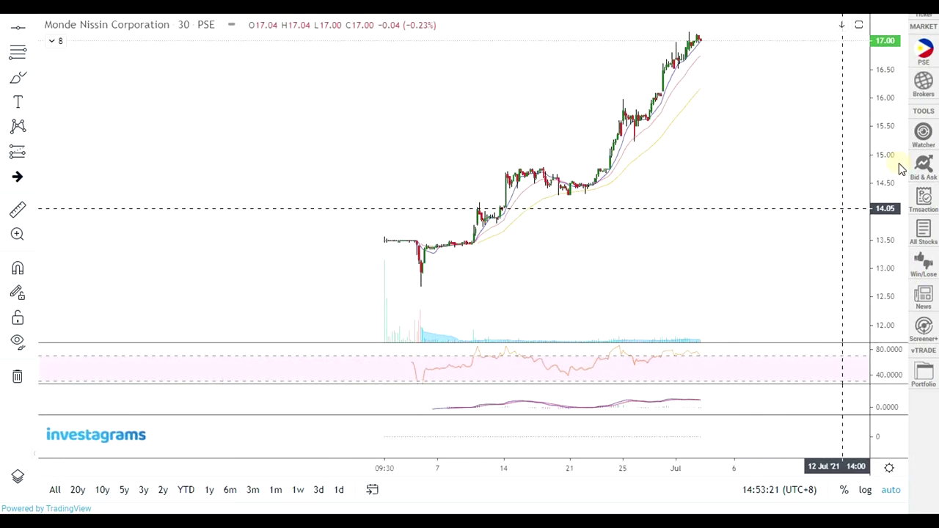
drag(890, 121, 885, 171)
scroll(800, 203, down, 4)
scroll(811, 171, up, 2)
scroll(760, 249, up, 1)
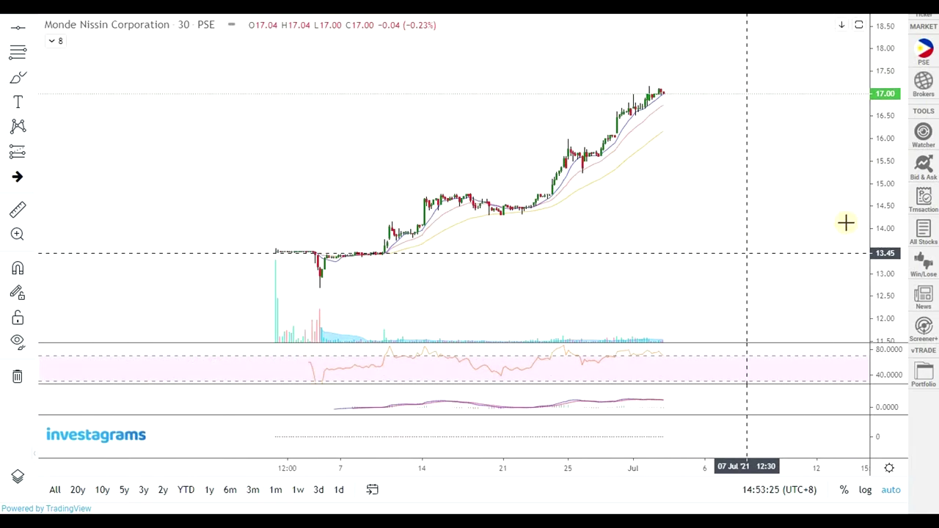
drag(891, 228, 812, 270)
scroll(780, 262, up, 2)
scroll(781, 262, down, 1)
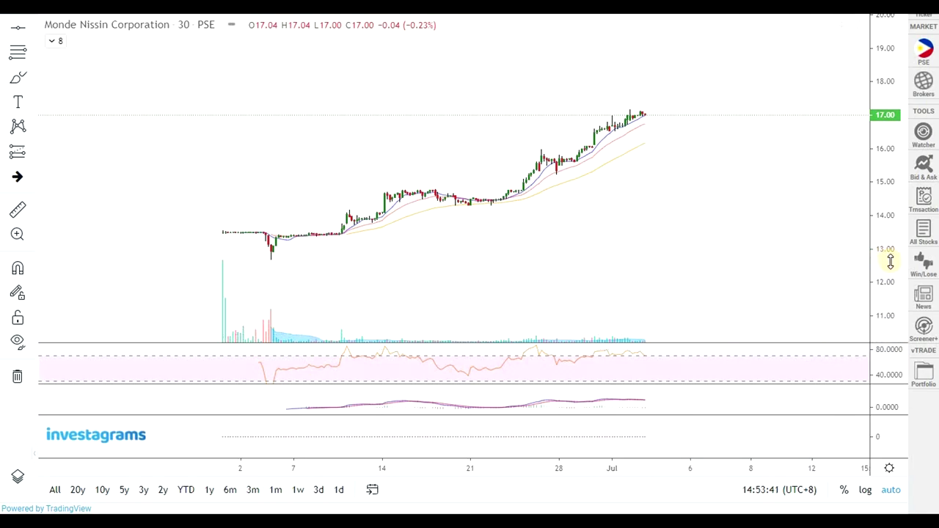
drag(888, 238, 885, 224)
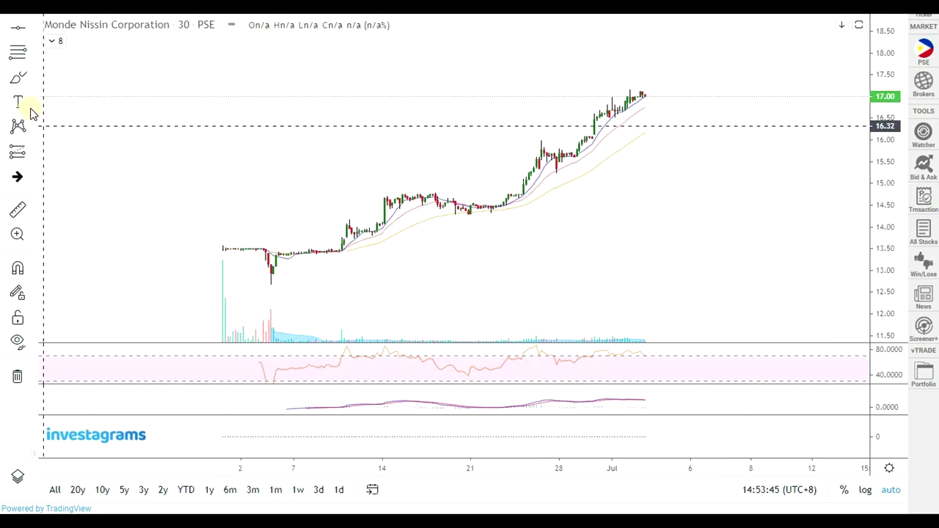
- Draw a rising trend line above Monde Nissin's recent highs from about 15.92 on 24 June to 17.93 in early July
click(31, 29)
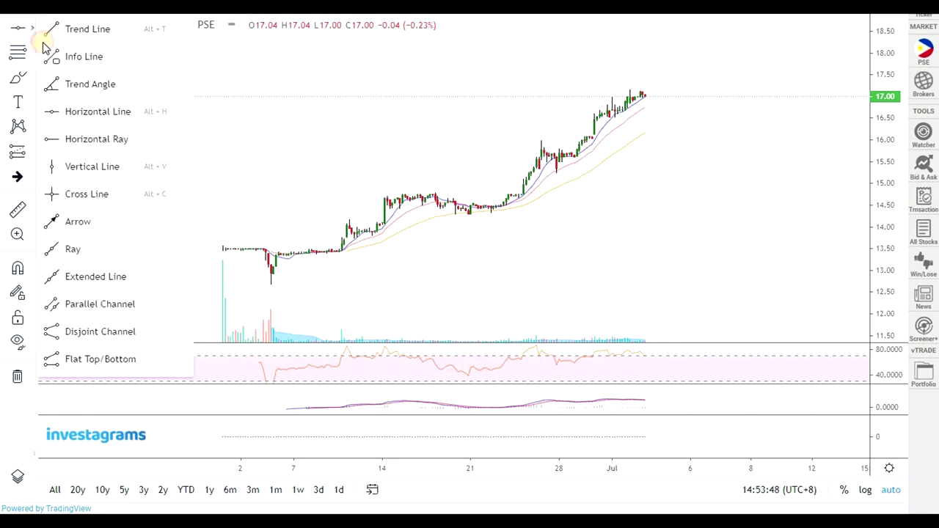
click(180, 67)
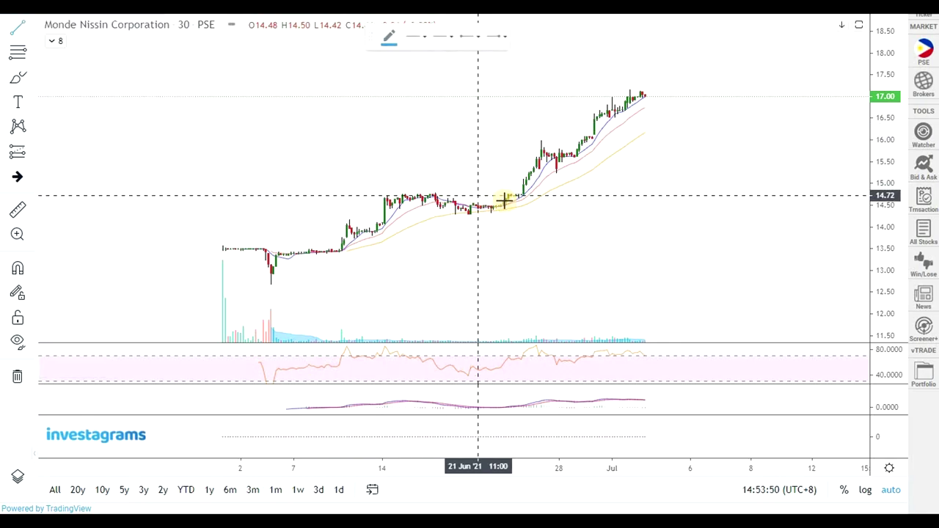
click(528, 143)
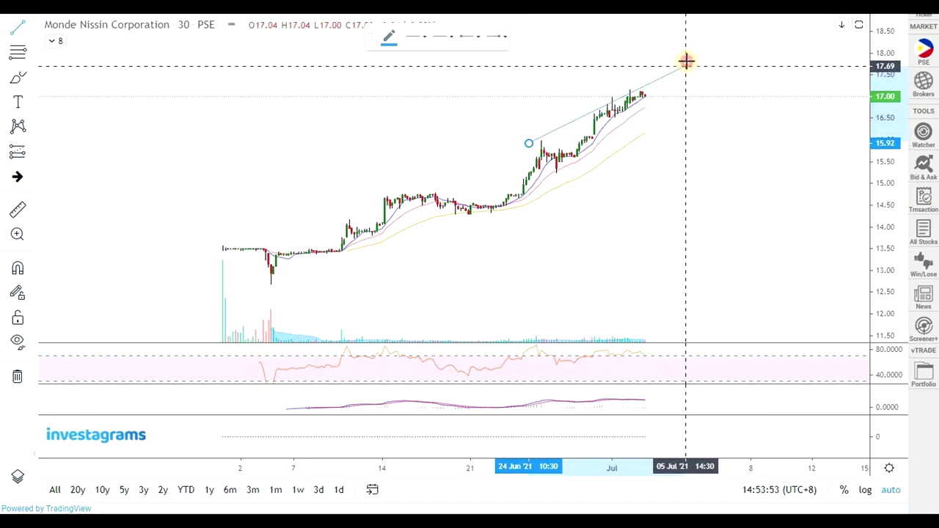
click(688, 56)
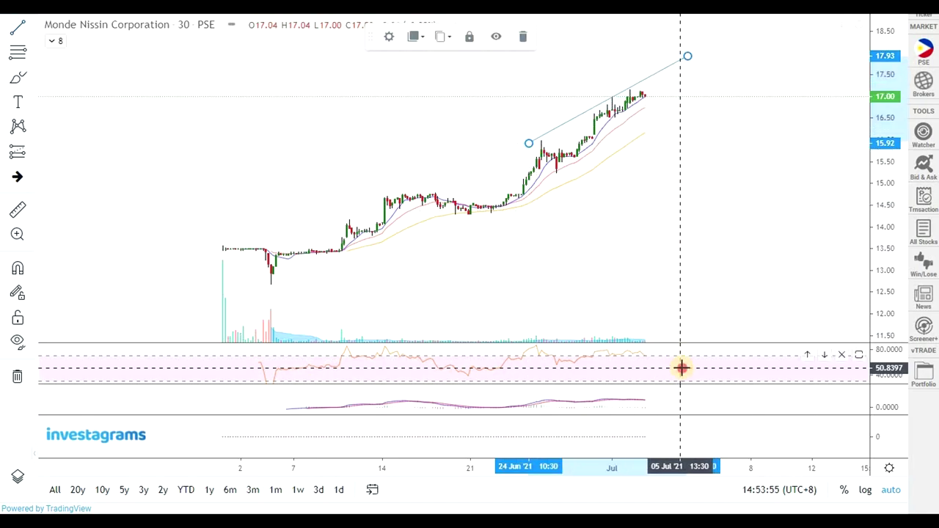
- Draw a falling trend line over the recent peaks in the maximized RSI pane from about 88 to 71, and restore the pane
double_click(682, 368)
key(alt+t)
click(539, 29)
click(728, 146)
click(713, 253)
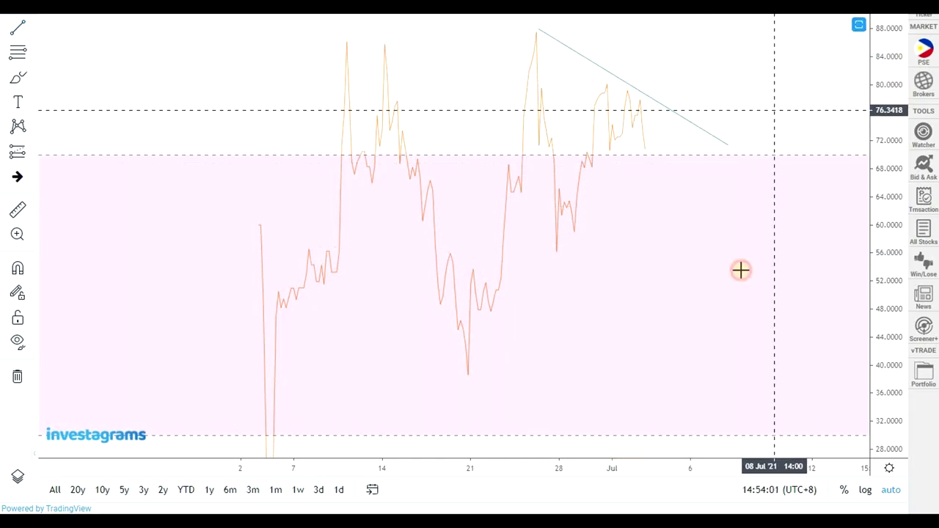
double_click(741, 270)
- Compare Monde Nissin's rising price line with the falling RSI line, and check the MACD pane for the same period
scroll(747, 359, down, 2)
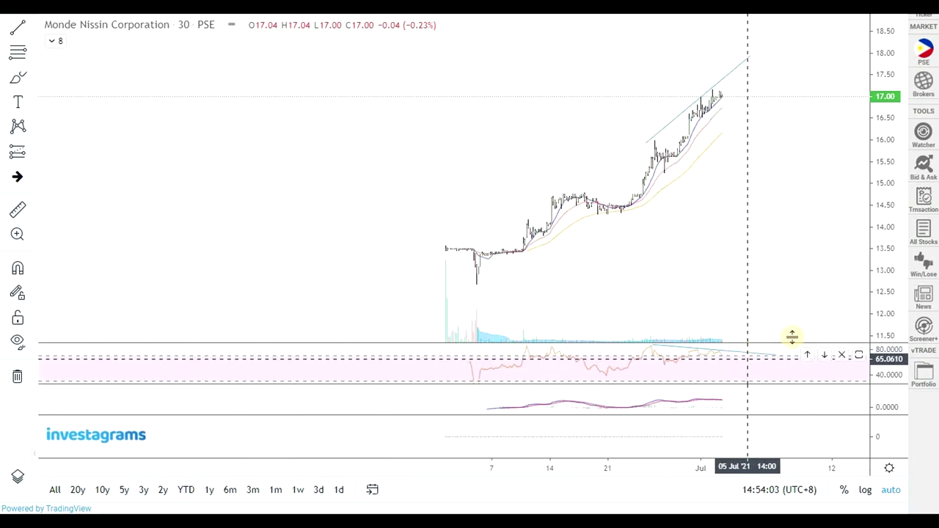
scroll(787, 318, up, 3)
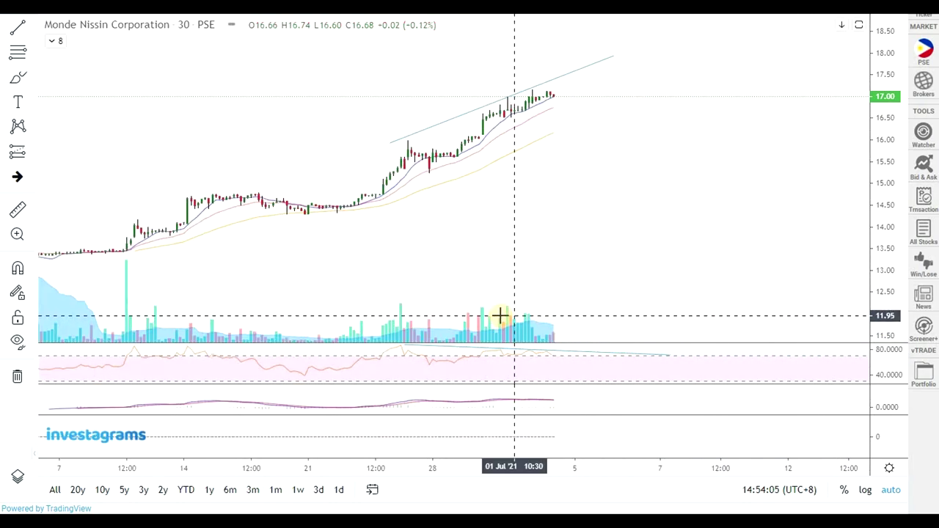
scroll(565, 345, down, 2)
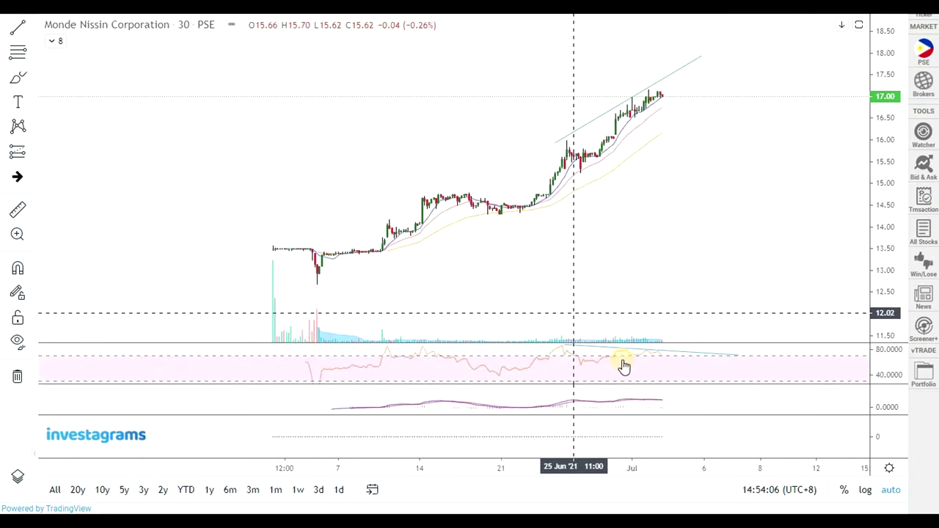
double_click(722, 406)
double_click(750, 378)
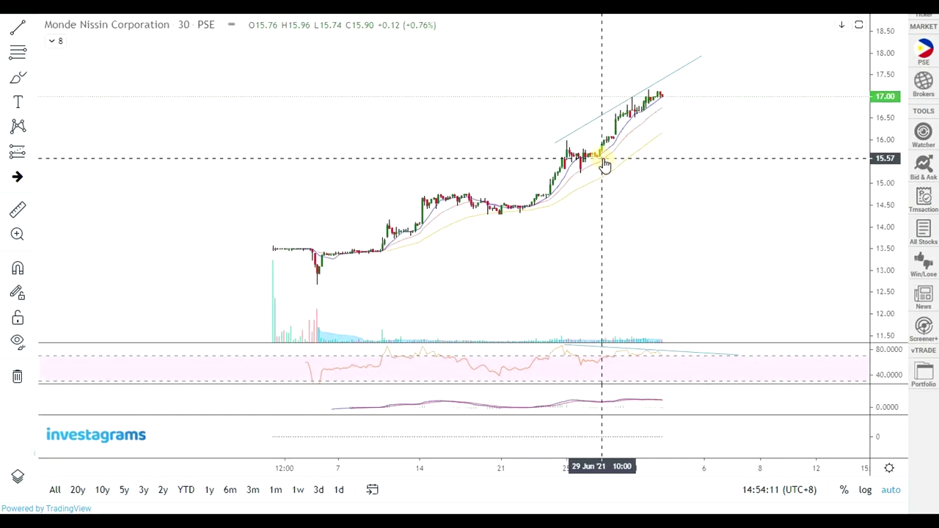
- Examine Monde Nissin's price trend against the drawn line on the 30-minute and daily charts with a wider price range
scroll(705, 246, down, 2)
scroll(815, 271, up, 1)
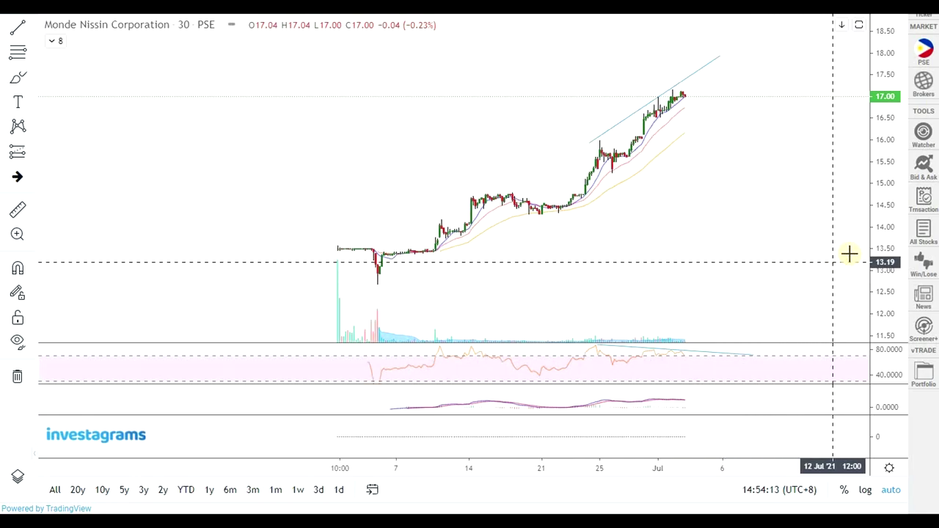
drag(887, 246, 887, 273)
scroll(790, 271, up, 1)
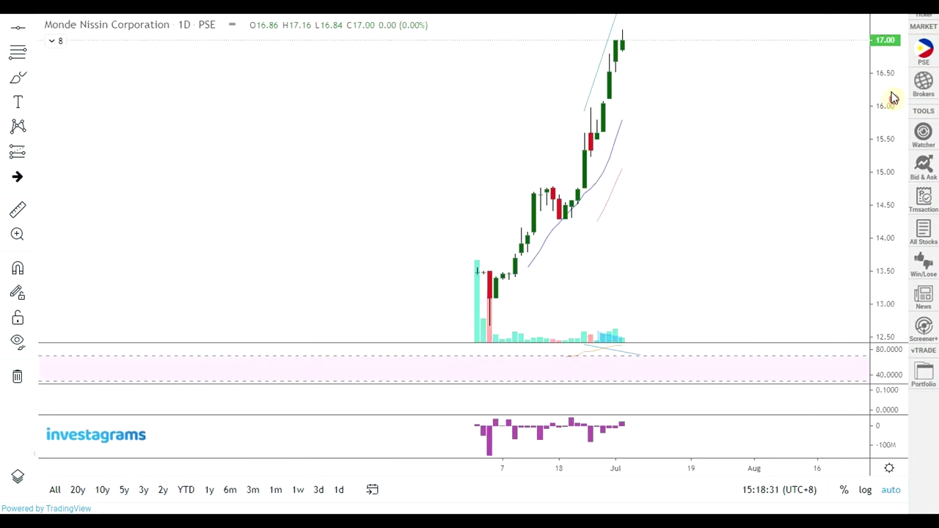
drag(894, 98, 895, 213)
scroll(512, 256, up, 2)
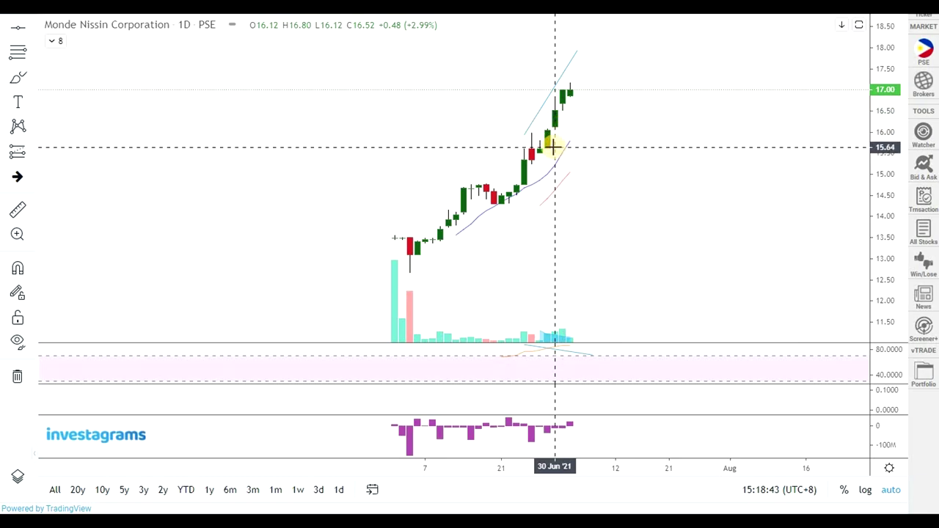
- Measure Monde Nissin's rise on the daily chart from about 12.98 to 16.99
scroll(581, 223, up, 1)
click(14, 209)
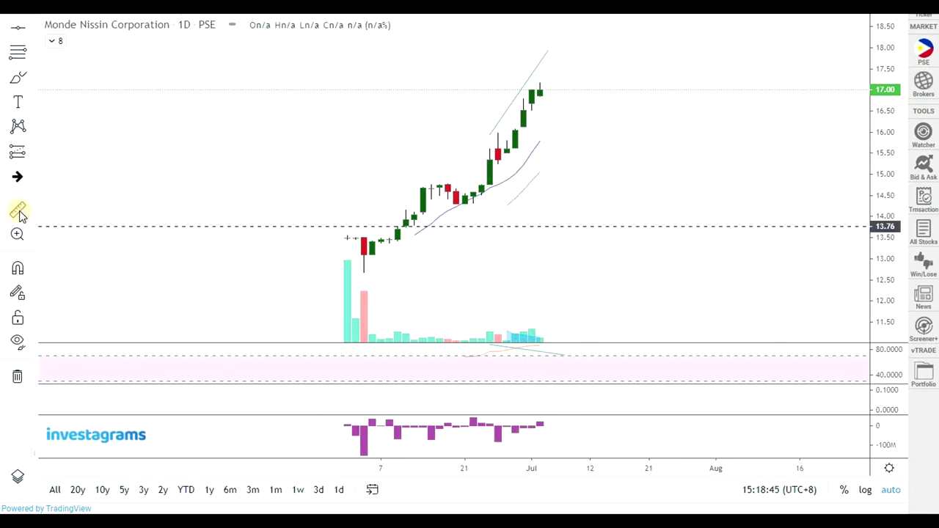
click(476, 259)
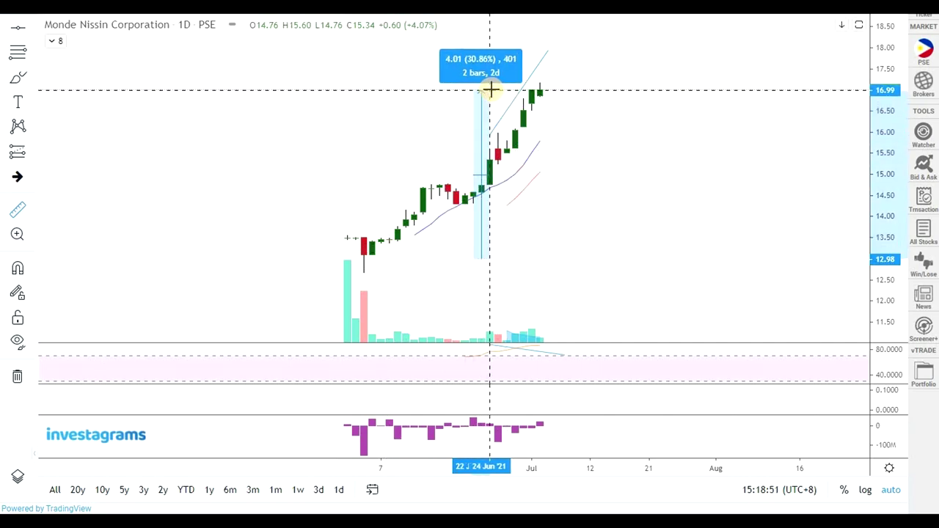
click(491, 90)
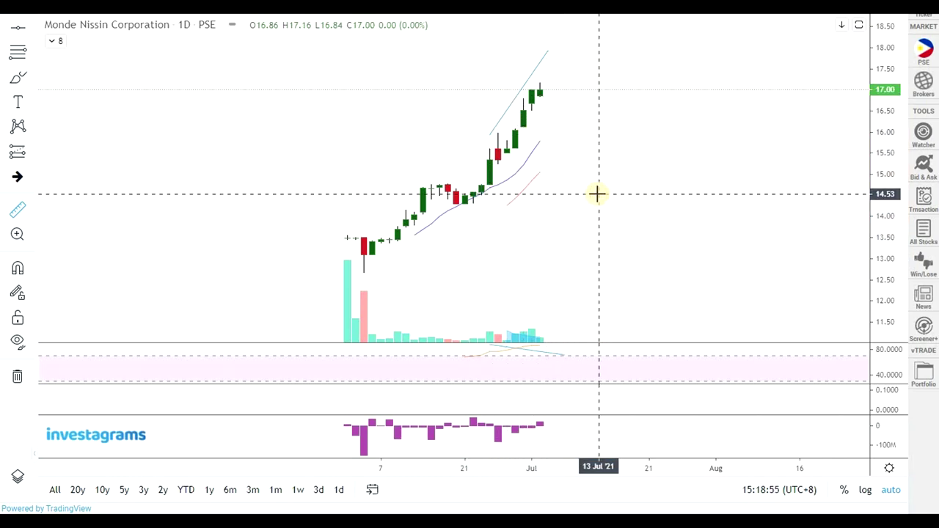
- Switch to the workbook, select MONDE's fundamentals row from BO17 through column CF for review, and return to the chart
key(alt+Tab)
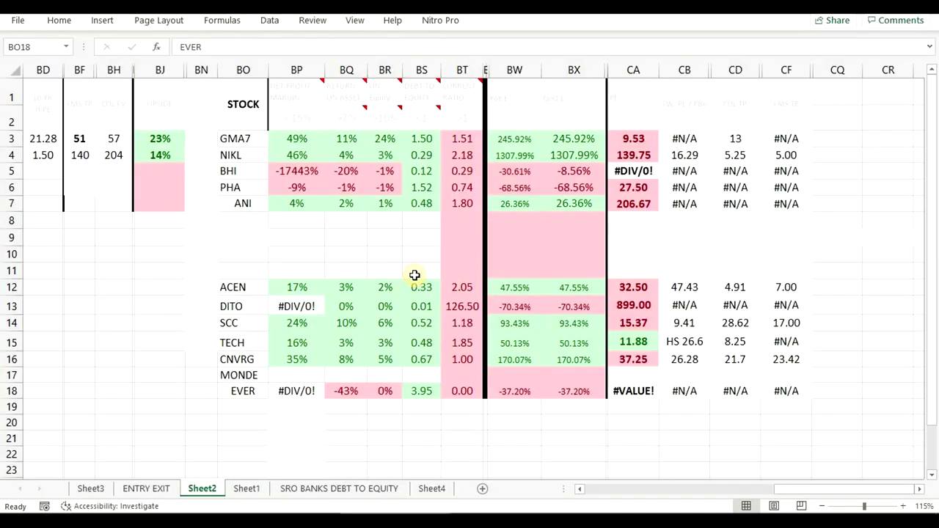
drag(245, 374, 783, 373)
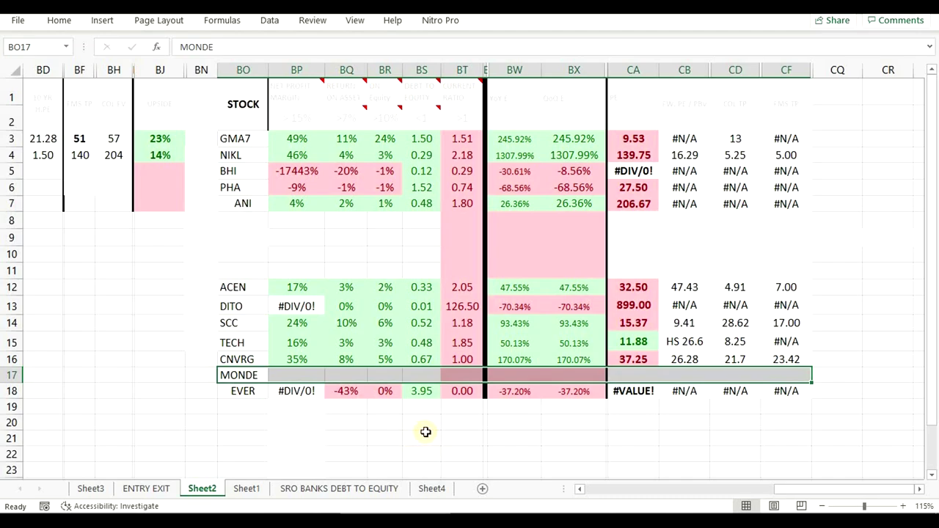
key(alt+Tab)
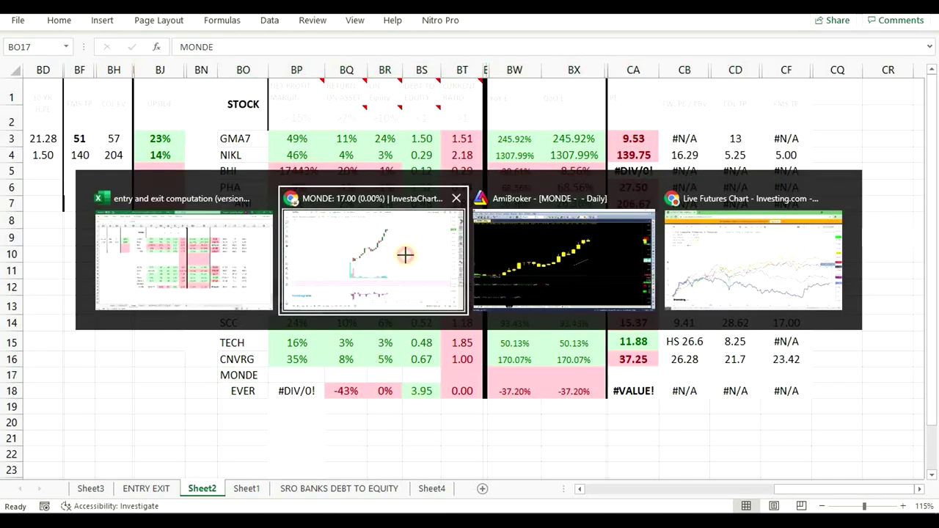
- Circle Monde Nissin's latest candles around the 17.00 price with the Brush tool
scroll(593, 266, up, 1)
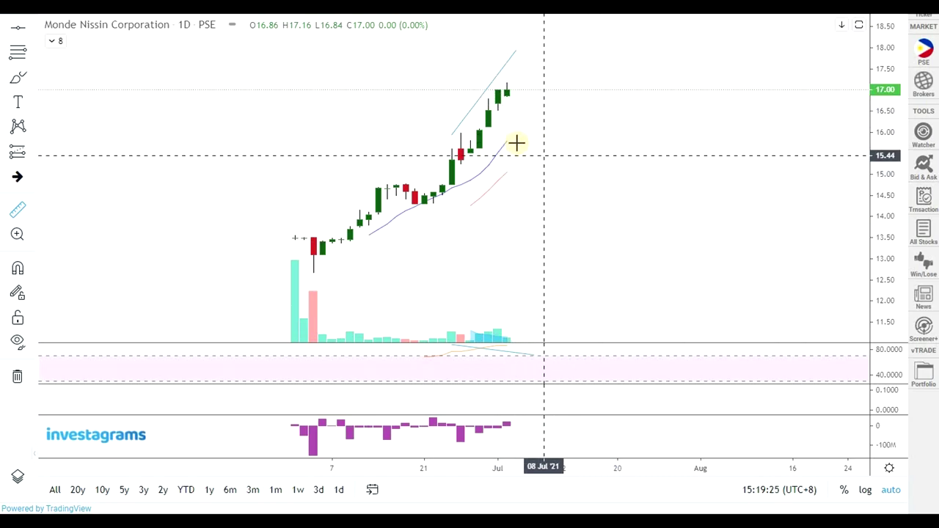
scroll(527, 143, up, 2)
click(17, 77)
mouse_move(442, 58)
mouse_down()
mouse_move(448, 71)
mouse_move(422, 90)
mouse_move(449, 94)
mouse_move(461, 77)
mouse_up()
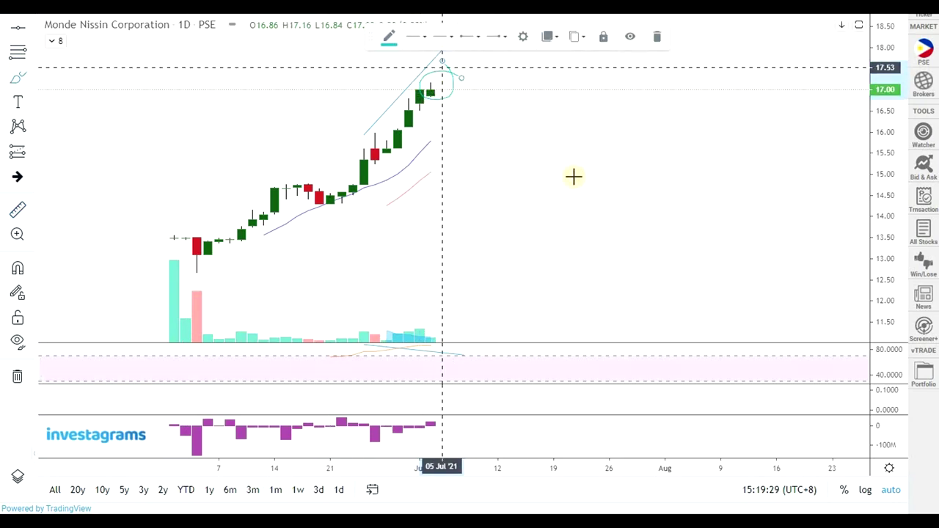
scroll(646, 213, down, 3)
scroll(660, 227, up, 1)
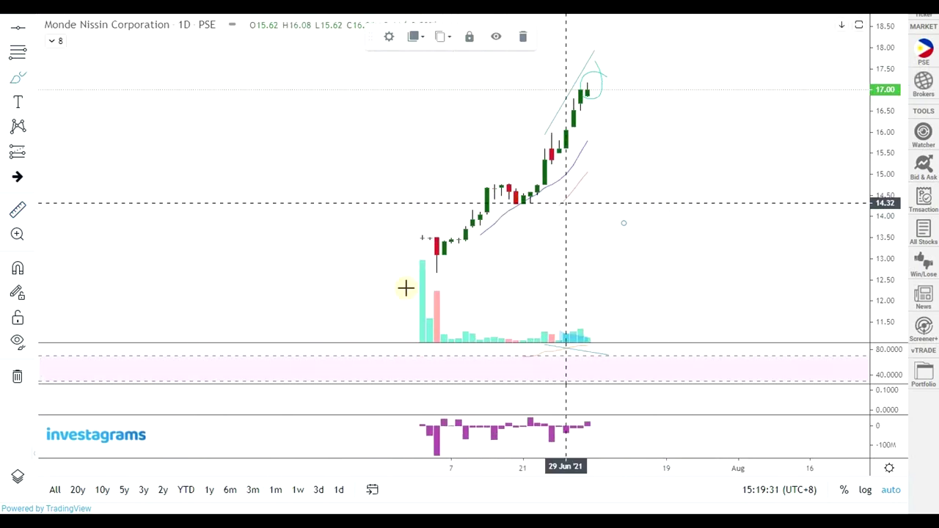
scroll(646, 209, up, 1)
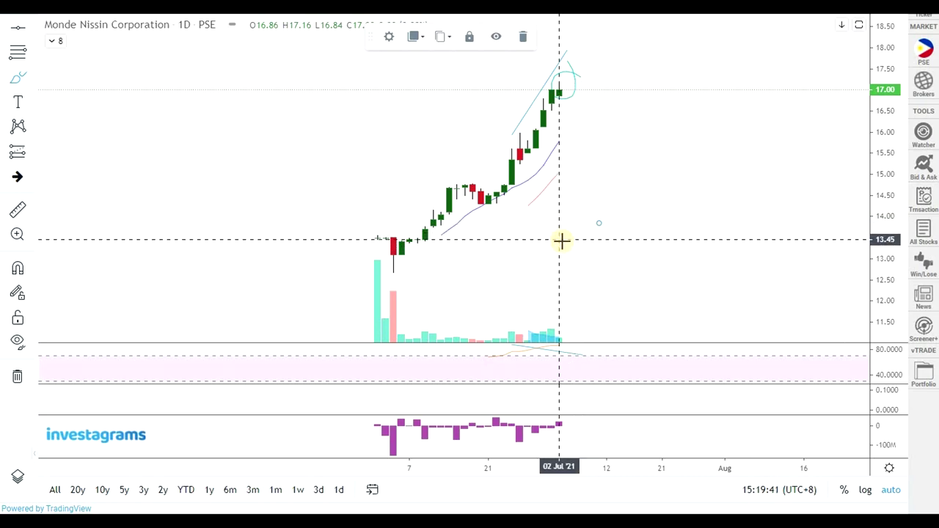
- Select the EVER entry in the workbook, then load the EVER daily chart and widen its price range
key(alt+Tab)
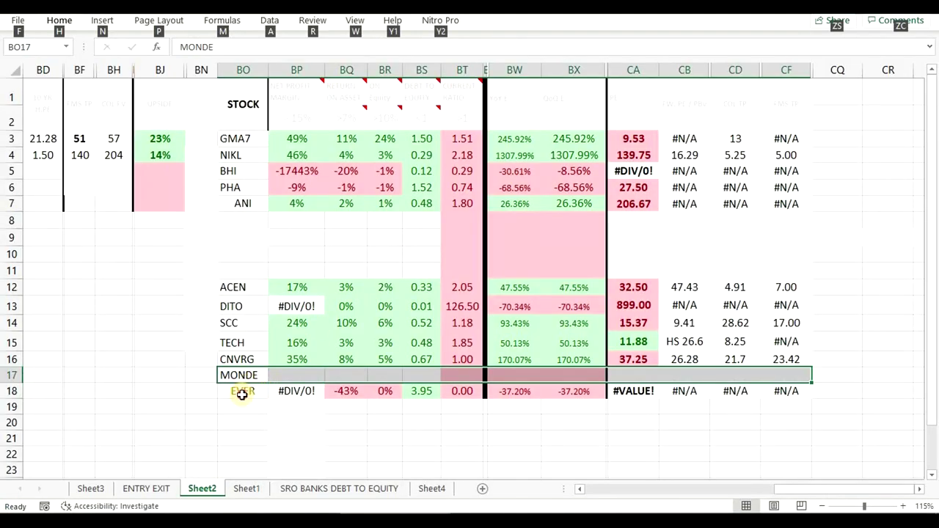
click(242, 391)
key(alt+Tab)
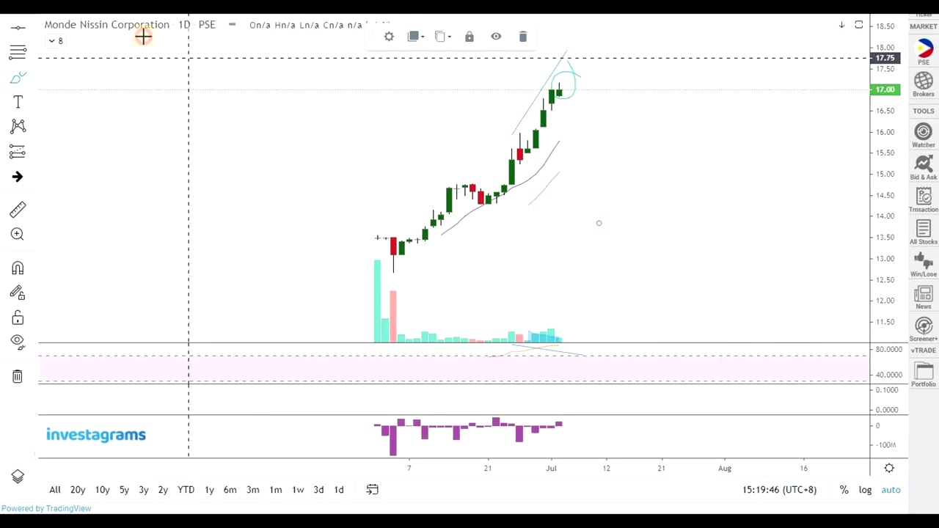
text(e)
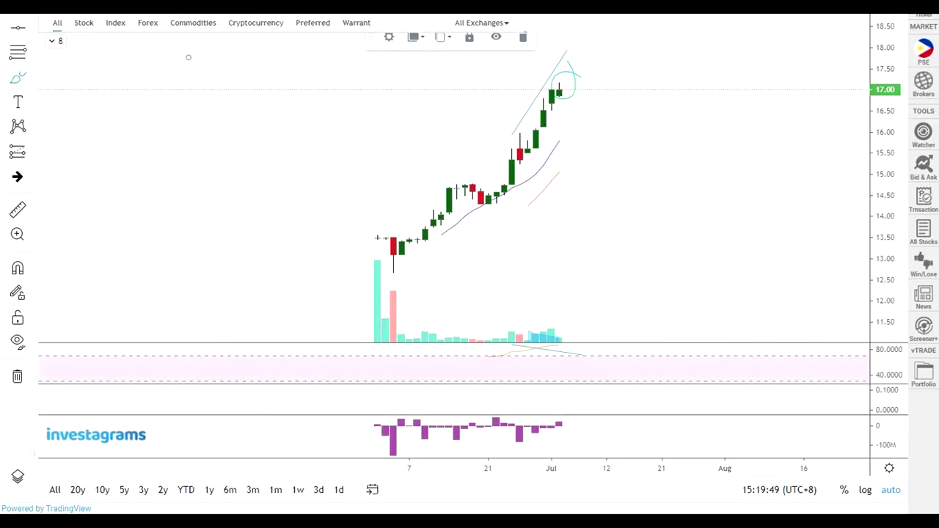
text(ver)
key(Return)
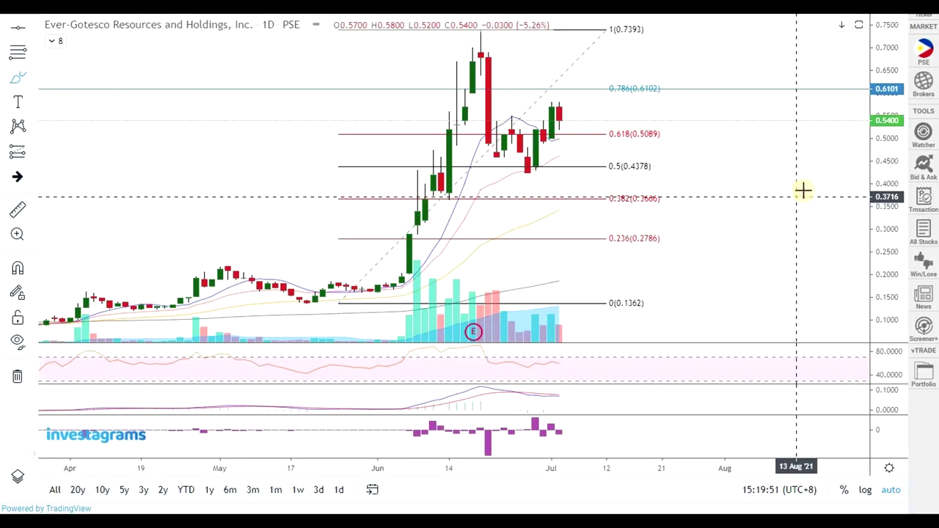
drag(891, 81, 671, 195)
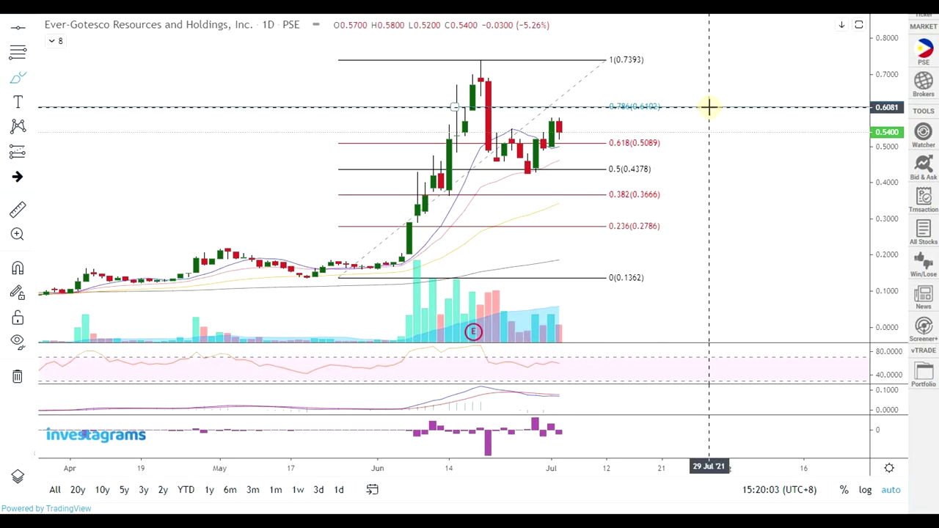
click(606, 63)
click(658, 38)
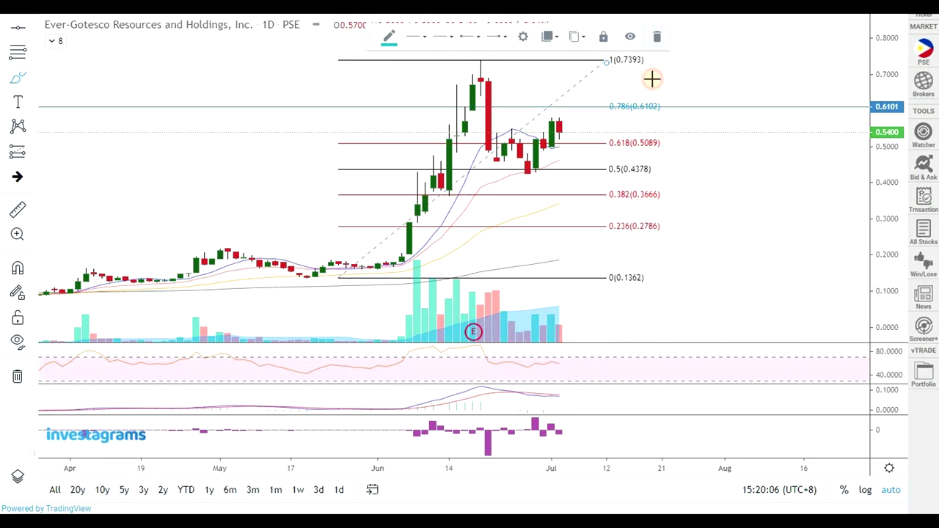
click(607, 63)
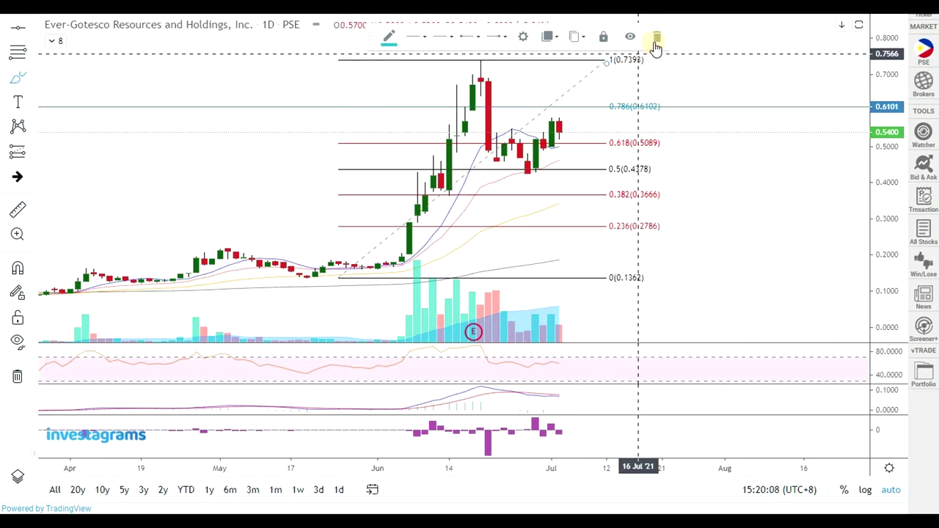
click(657, 39)
click(612, 59)
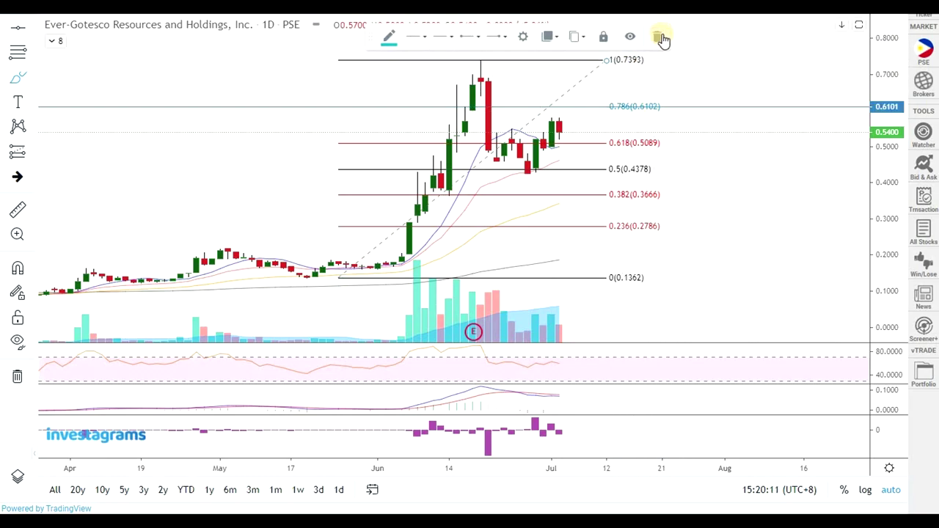
click(660, 34)
click(607, 61)
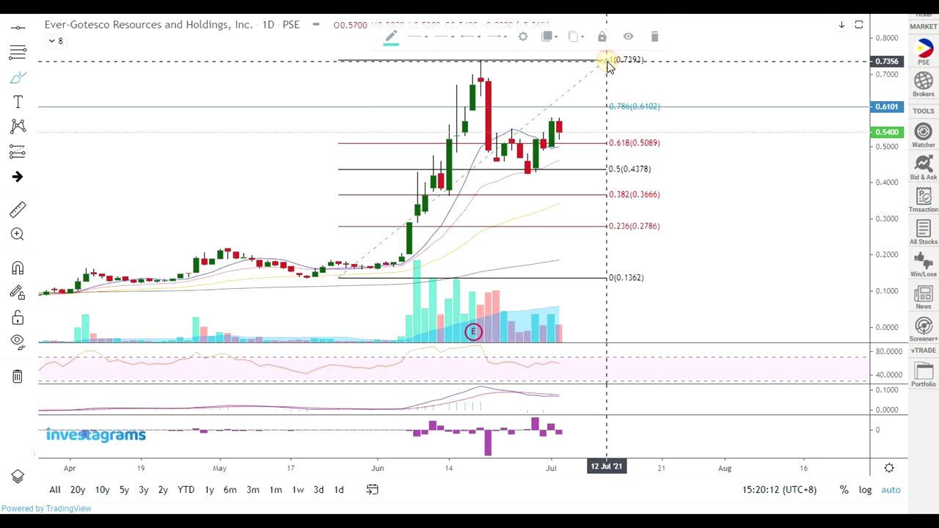
click(656, 63)
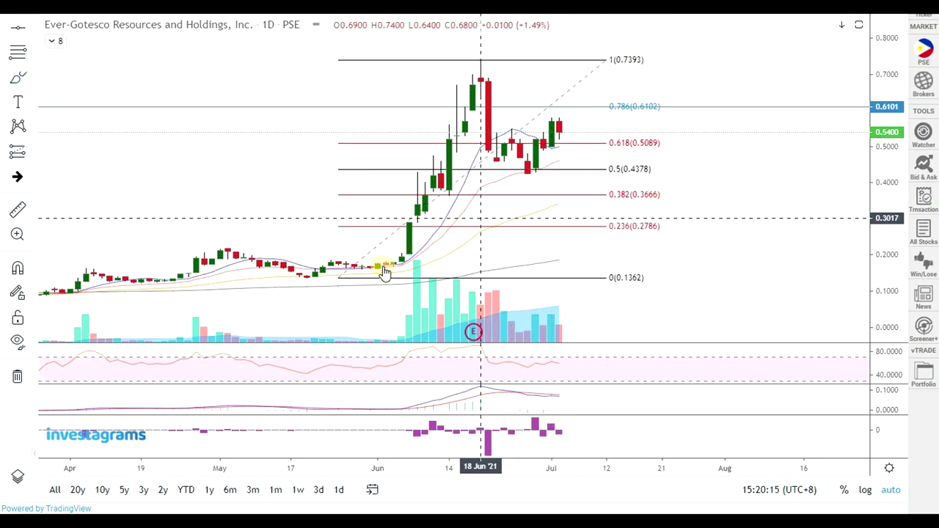
- Delete the existing Fibonacci retracement from the Ever-Gotesco chart
drag(339, 278, 322, 317)
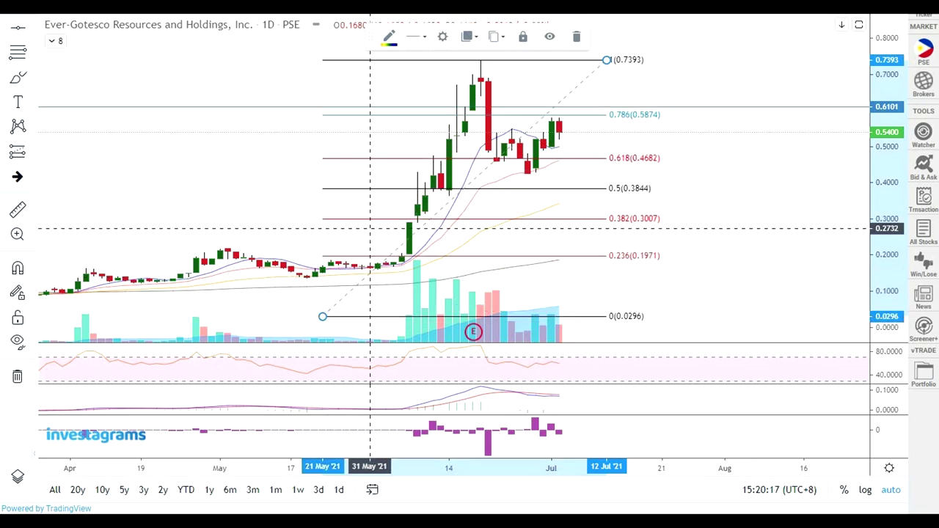
click(578, 39)
scroll(734, 195, down, 3)
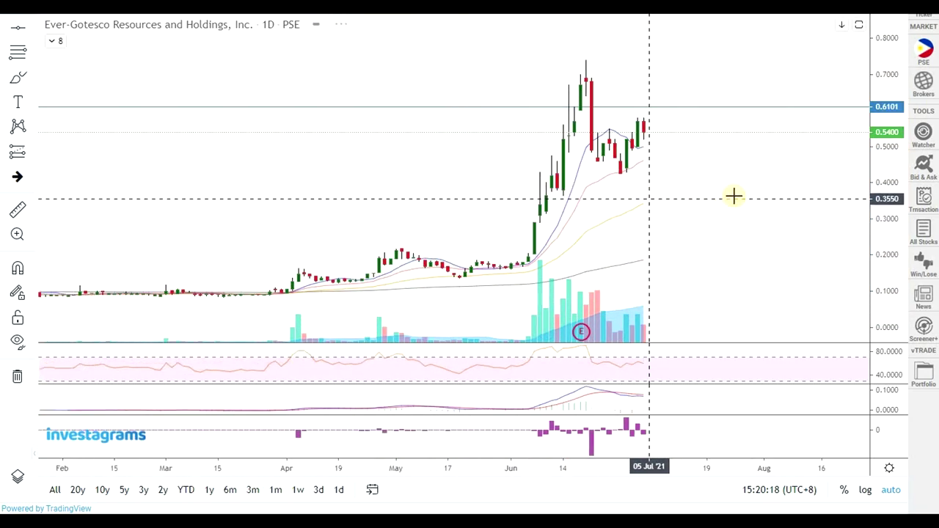
scroll(708, 195, up, 2)
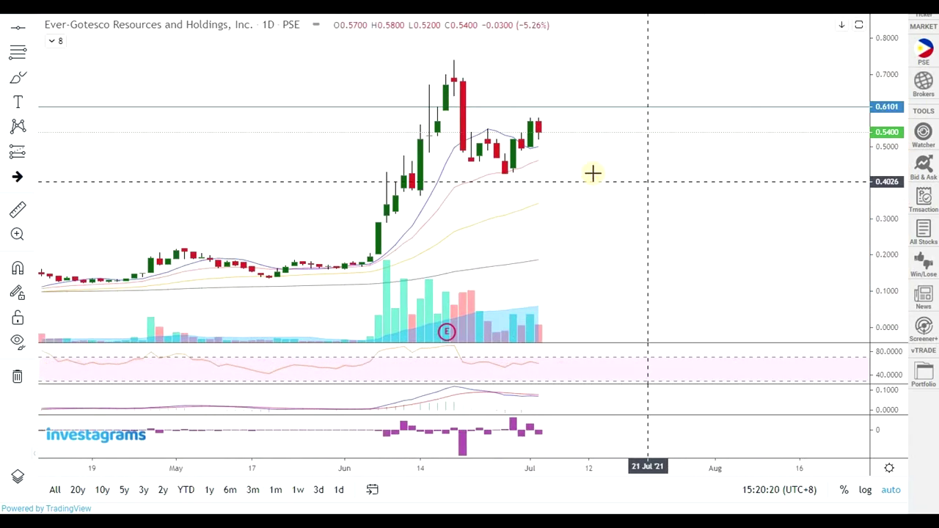
- Draw a rectangle around Ever-Gotesco's consolidation from about 18 June to 9 July, between about 0.54 and 0.425
click(499, 106)
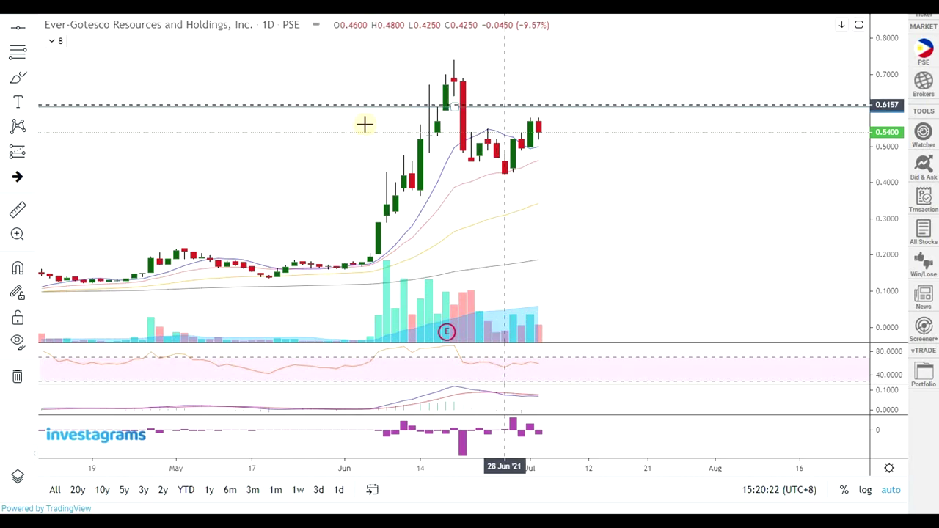
click(33, 78)
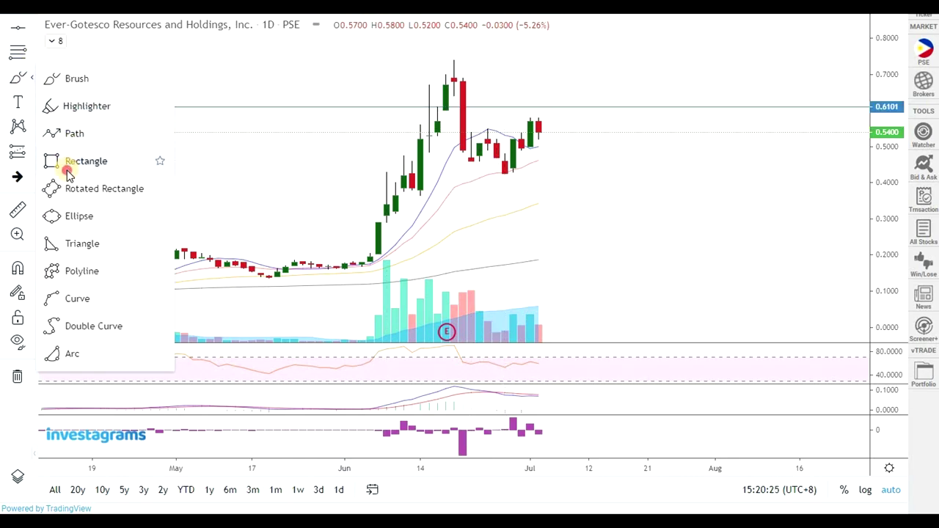
click(67, 167)
drag(456, 133, 581, 173)
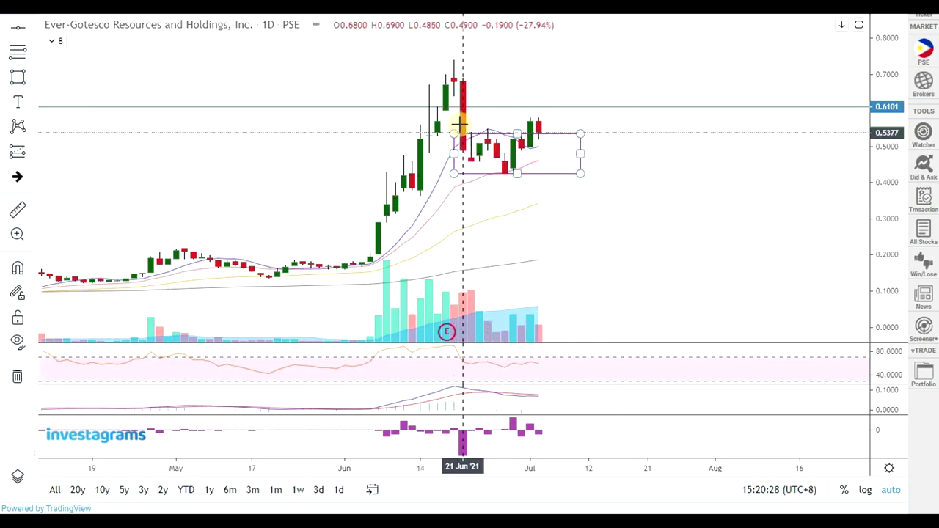
click(541, 93)
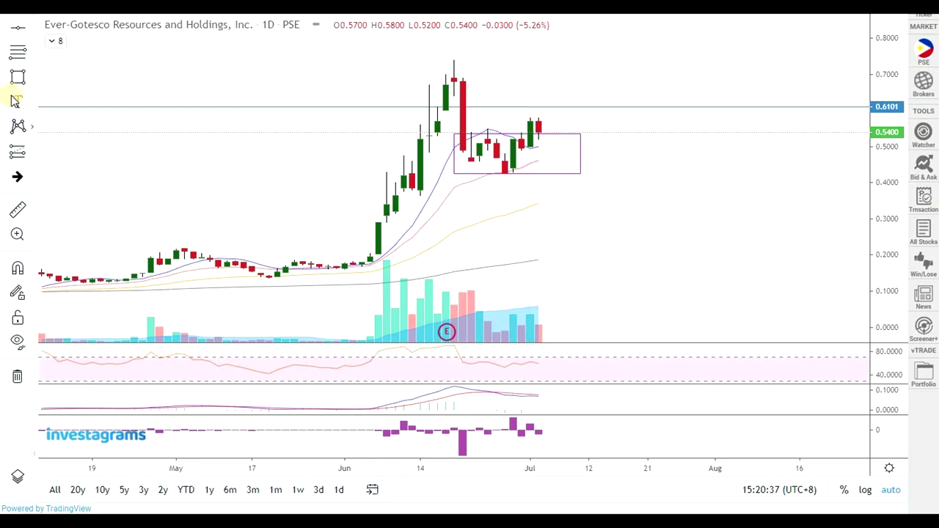
- Brush two projected paths from the last candle, one rising above the 0.6101 line to about 0.69, one falling below the rectangle to about 0.40
click(31, 78)
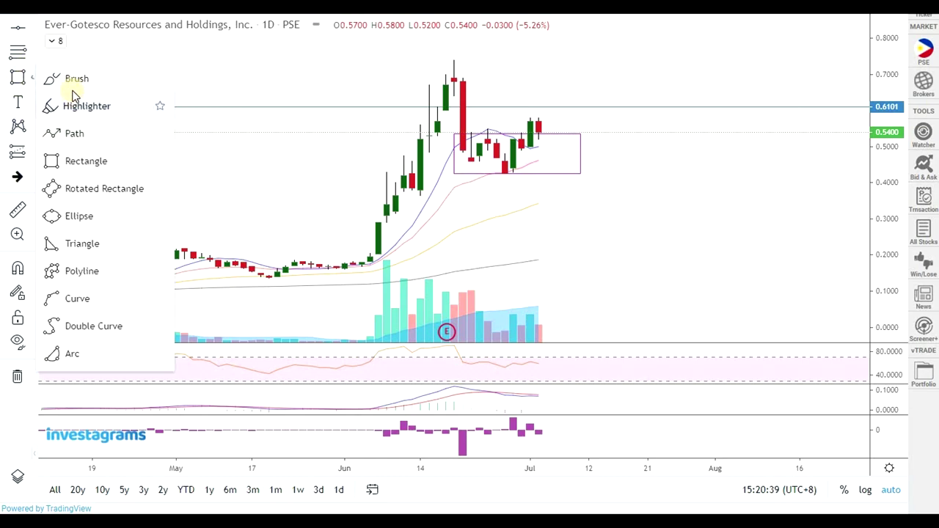
click(537, 154)
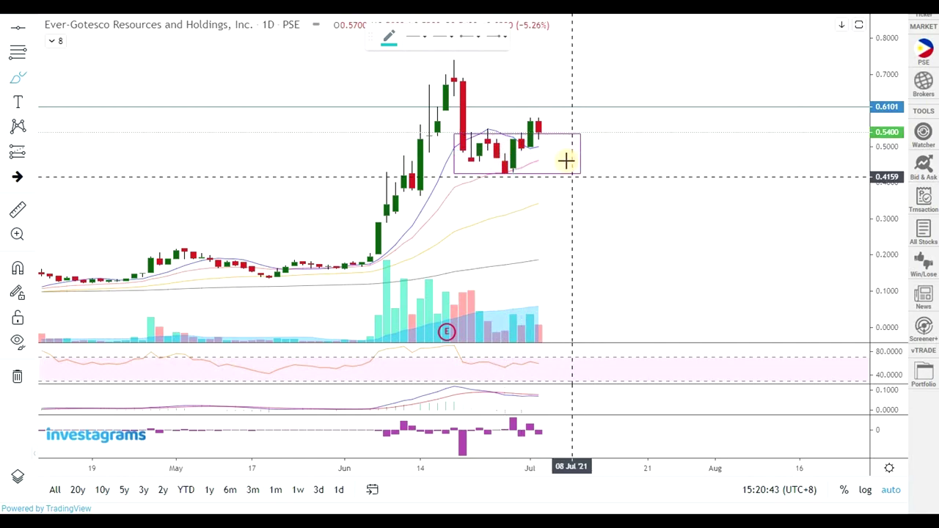
drag(543, 130, 596, 76)
drag(544, 130, 568, 169)
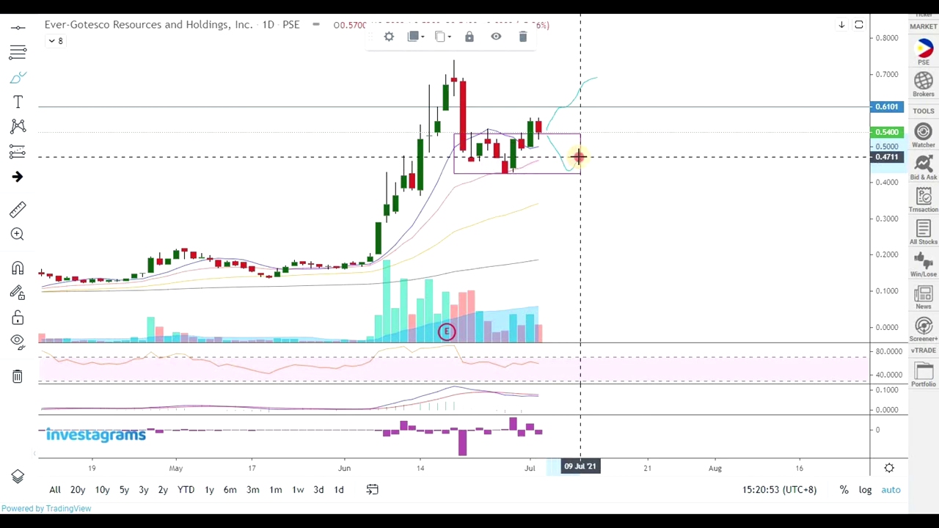
mouse_move(581, 171)
mouse_down()
mouse_move(593, 147)
mouse_move(601, 183)
mouse_up()
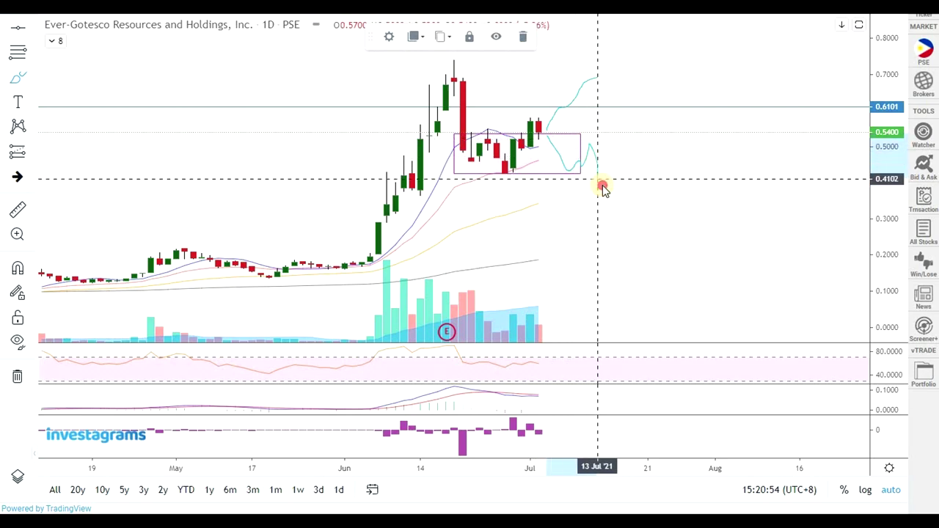
click(665, 201)
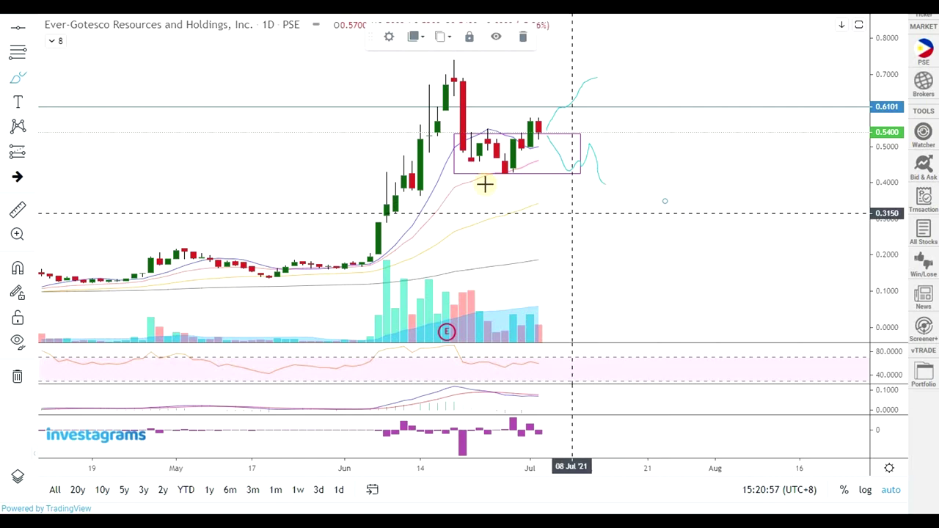
- Brush a nearly horizontal support line beneath the consolidation rectangle at about 0.42, from mid-June into August
click(480, 172)
click(590, 214)
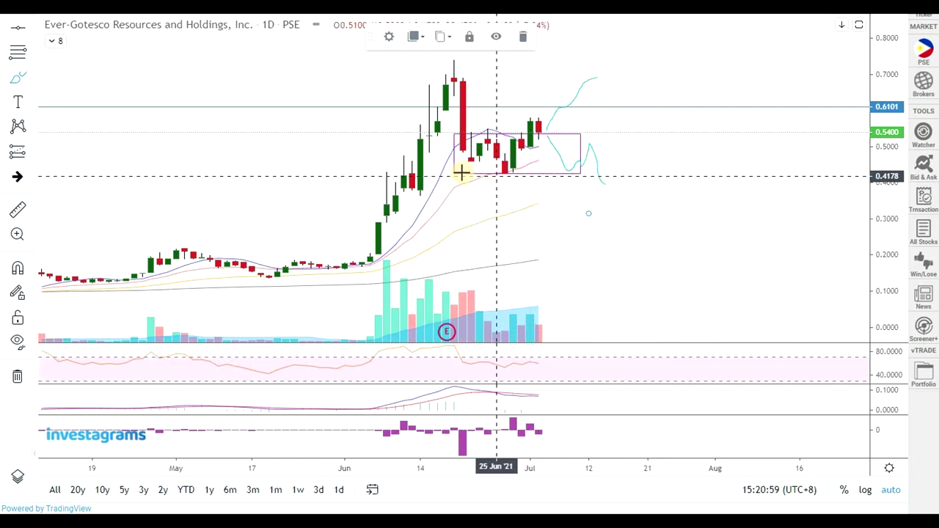
mouse_move(421, 176)
mouse_down()
mouse_move(754, 169)
mouse_move(424, 175)
mouse_up()
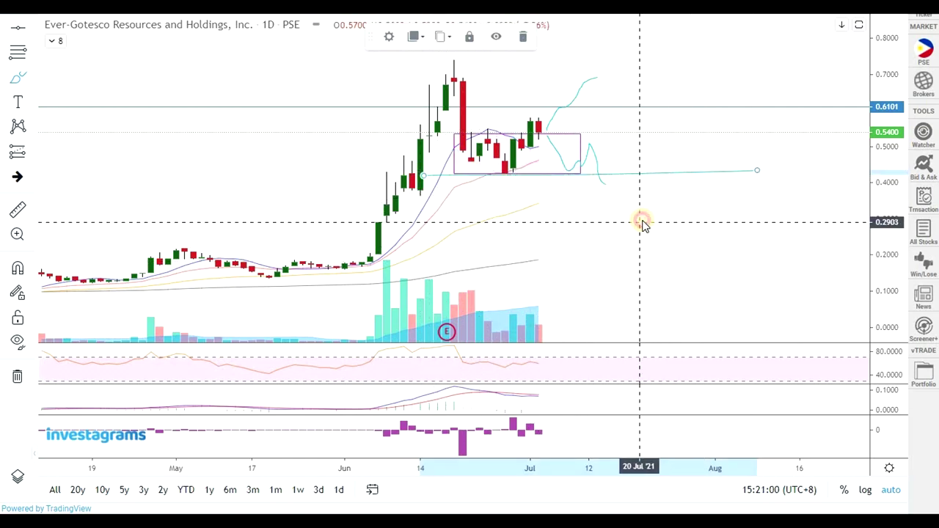
scroll(640, 237, down, 2)
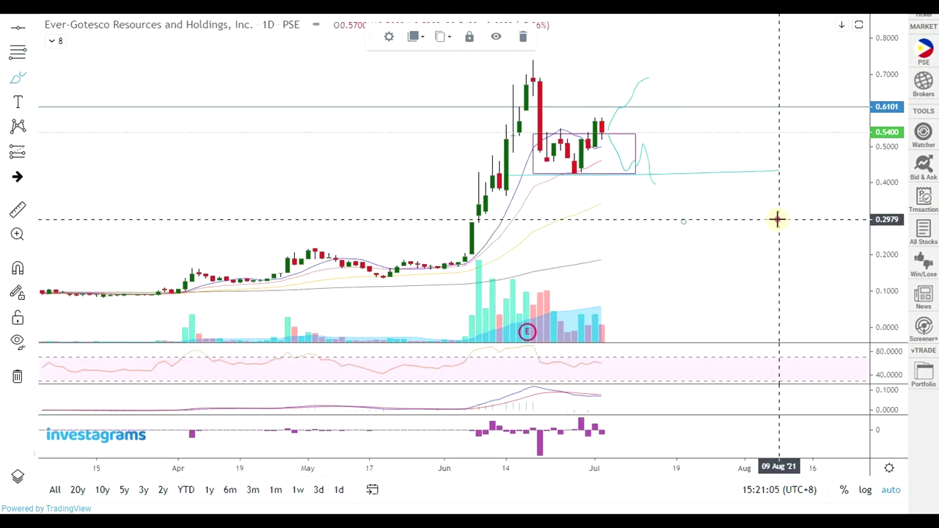
- Examine Ever-Gotesco's daily price action since January 2021 against the consolidation rectangle, support line and projected paths
scroll(781, 228, down, 3)
drag(885, 171, 885, 192)
scroll(788, 256, up, 1)
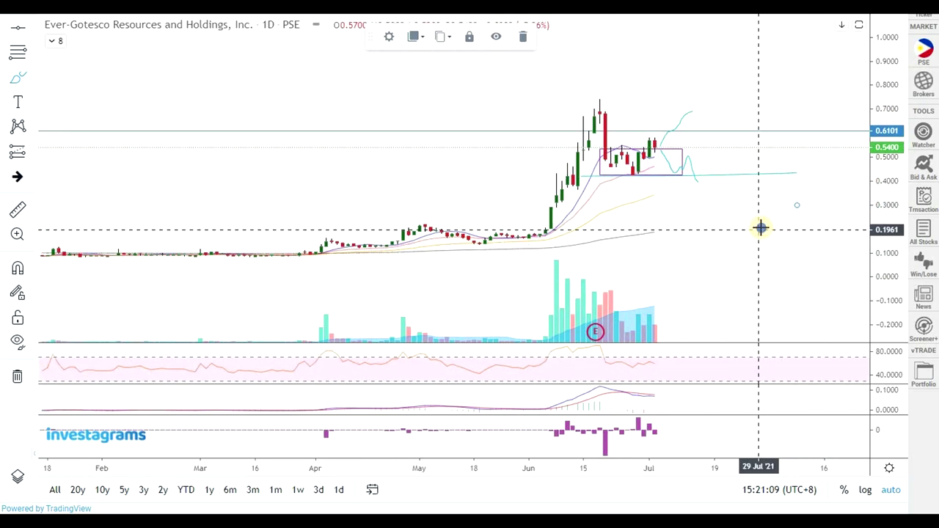
drag(715, 223, 712, 287)
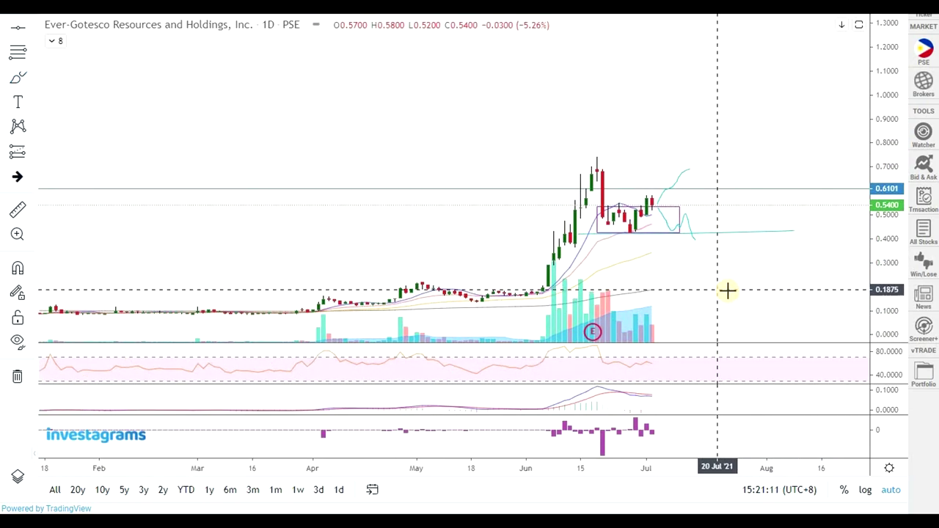
scroll(786, 281, up, 1)
scroll(775, 308, down, 2)
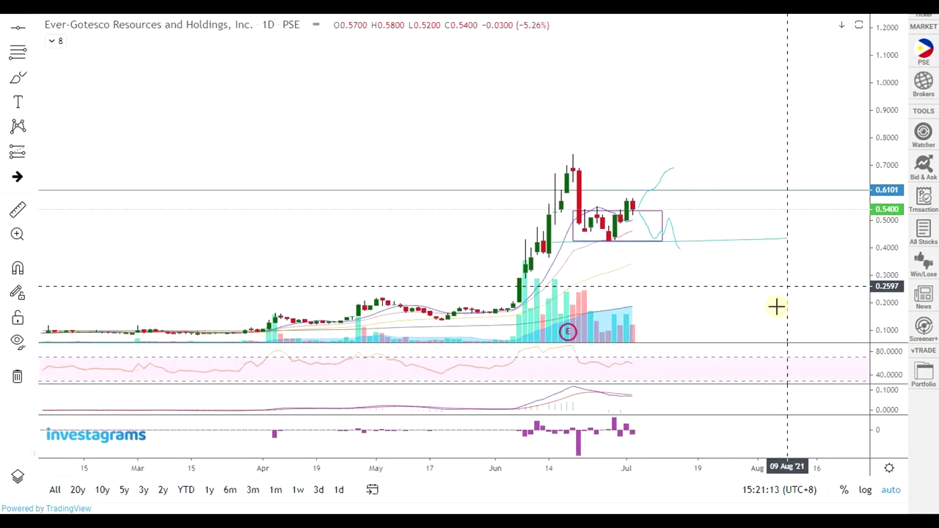
drag(768, 289, 738, 252)
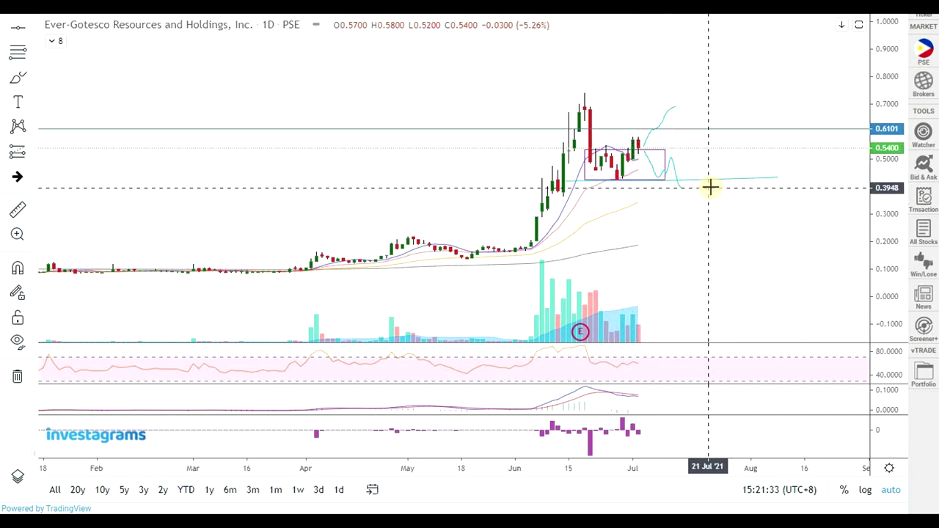
scroll(675, 243, up, 1)
- Switch to the Excel workbook and review EVER's profit margin, return on assets, return on equity, debt-to-equity and current ratio in row 18
key(alt+Tab)
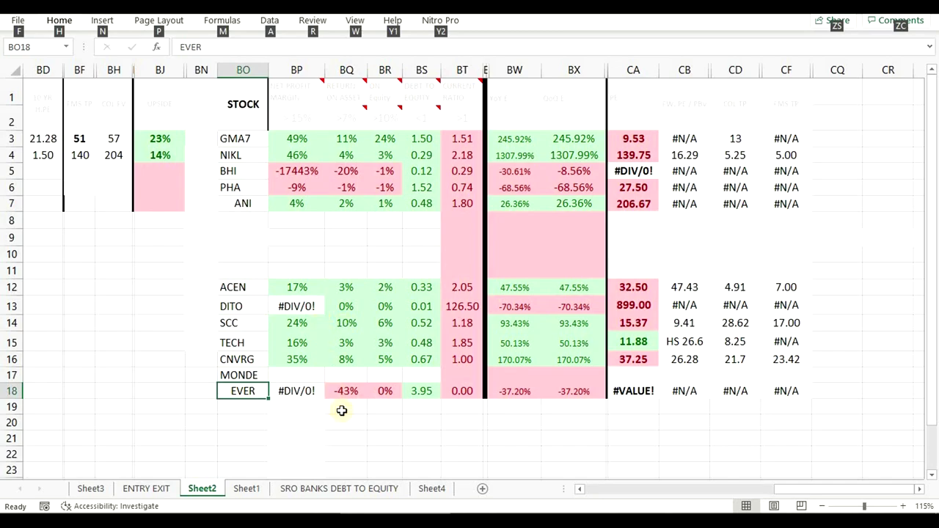
click(345, 422)
drag(279, 389, 395, 387)
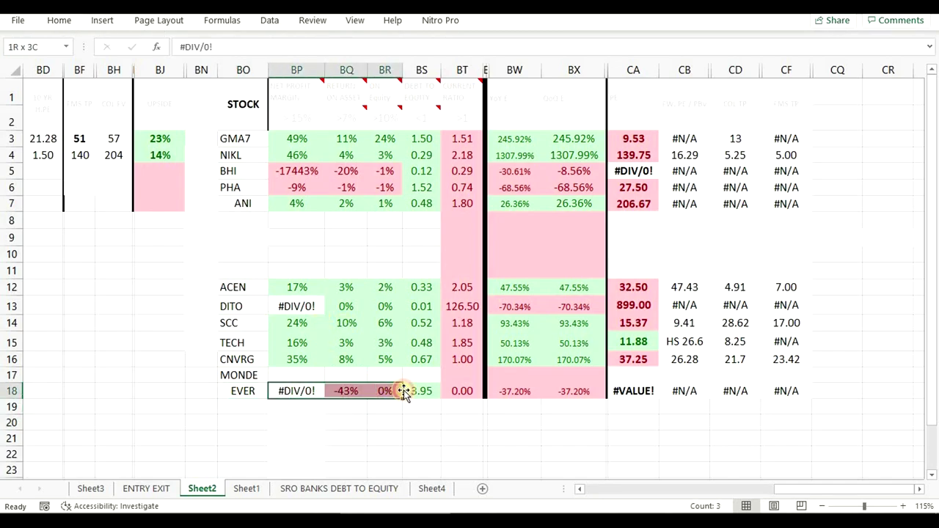
click(421, 422)
drag(303, 390, 375, 391)
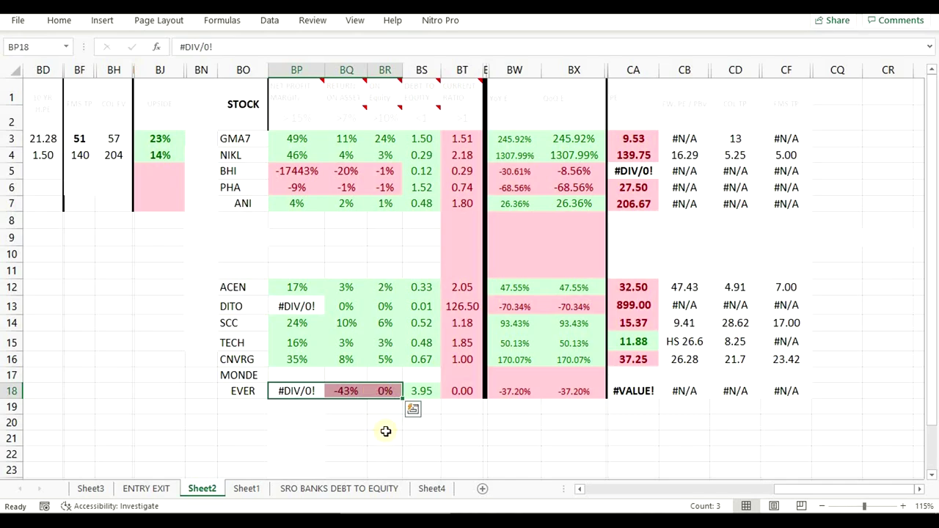
click(365, 437)
drag(290, 391, 380, 393)
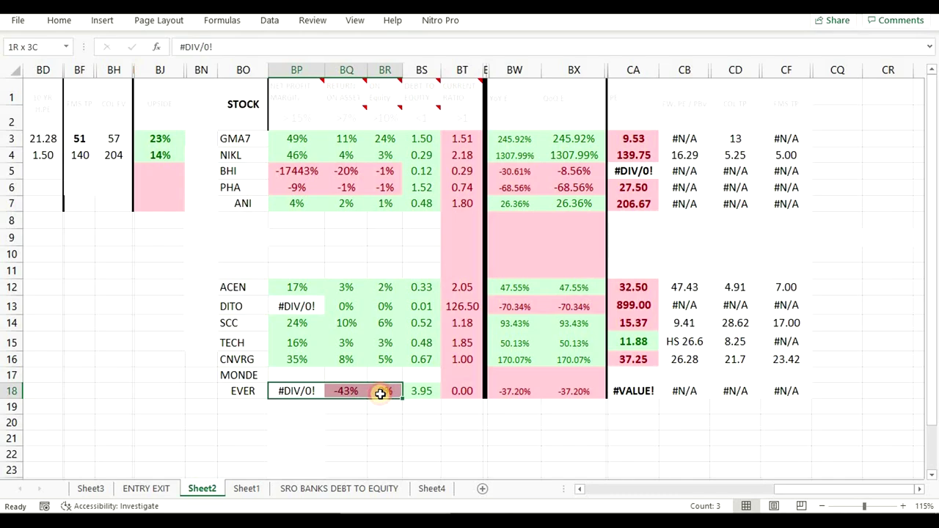
click(451, 424)
click(422, 392)
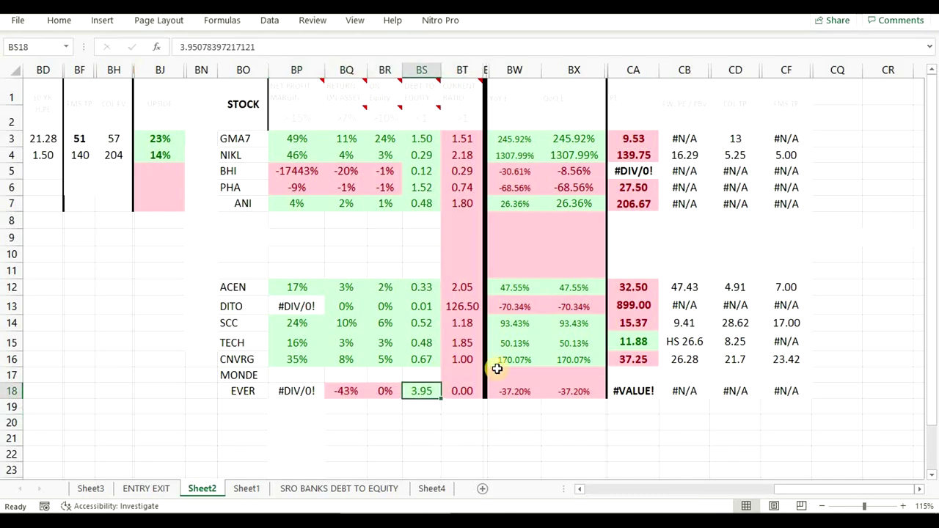
click(461, 392)
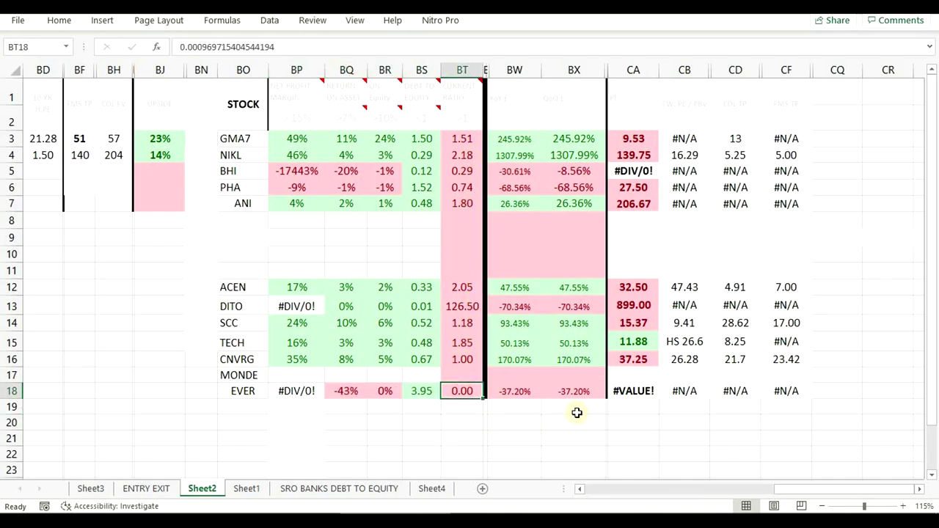
- Review EVER's P/E and target price cells in CA18:CF18, and the whole EVER row
click(577, 409)
drag(637, 391, 767, 394)
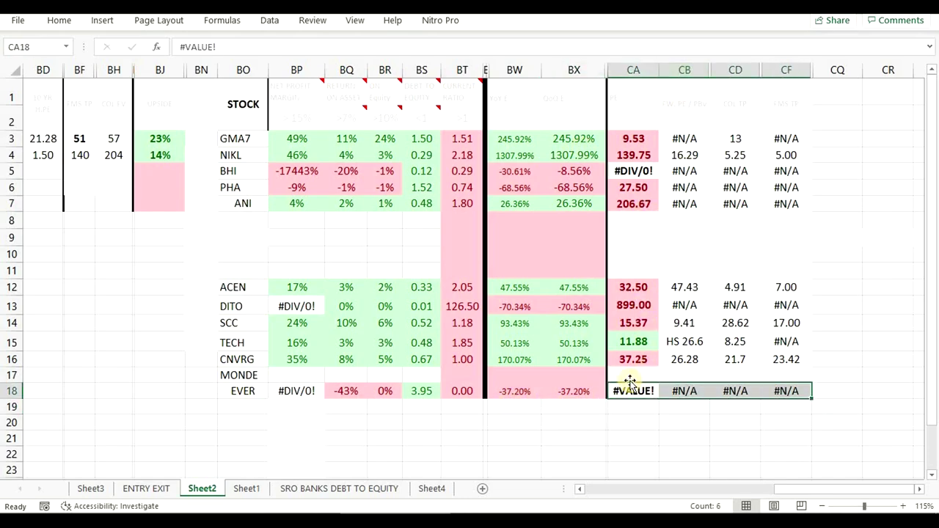
drag(204, 390, 798, 400)
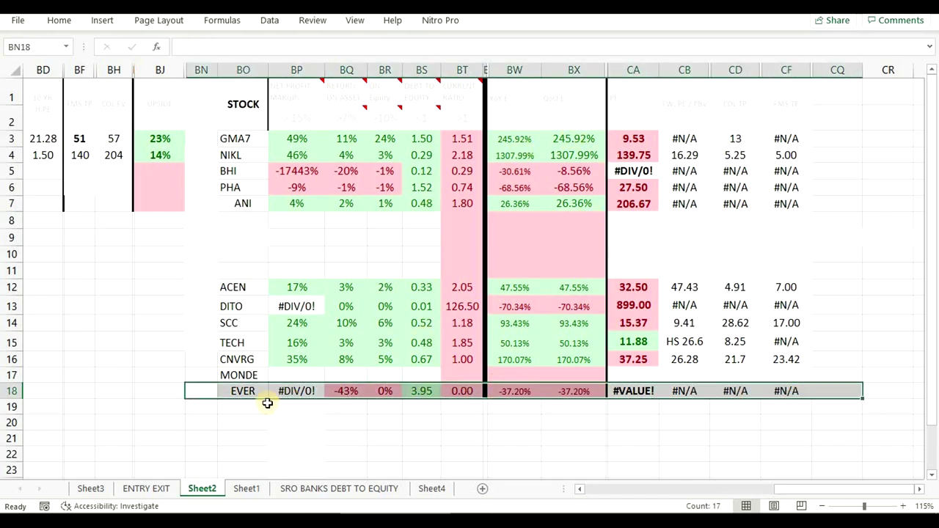
click(628, 425)
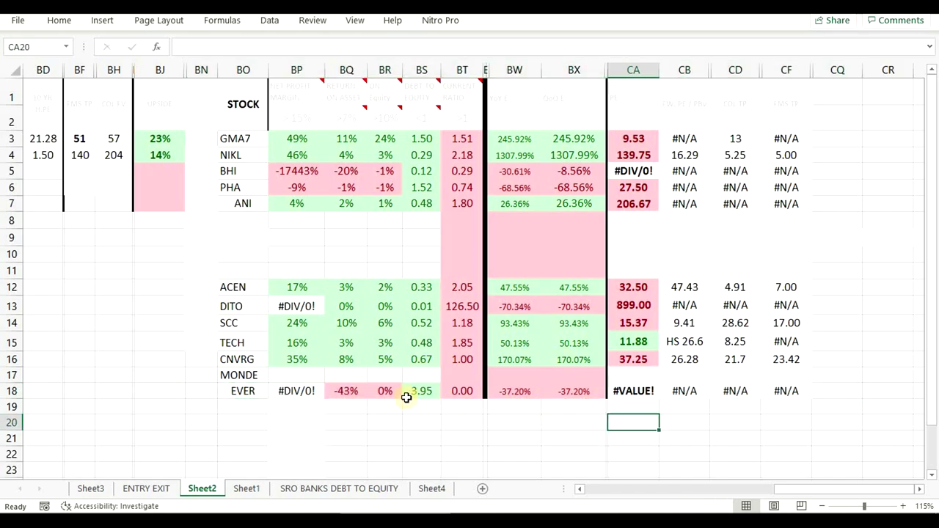
drag(633, 390, 769, 381)
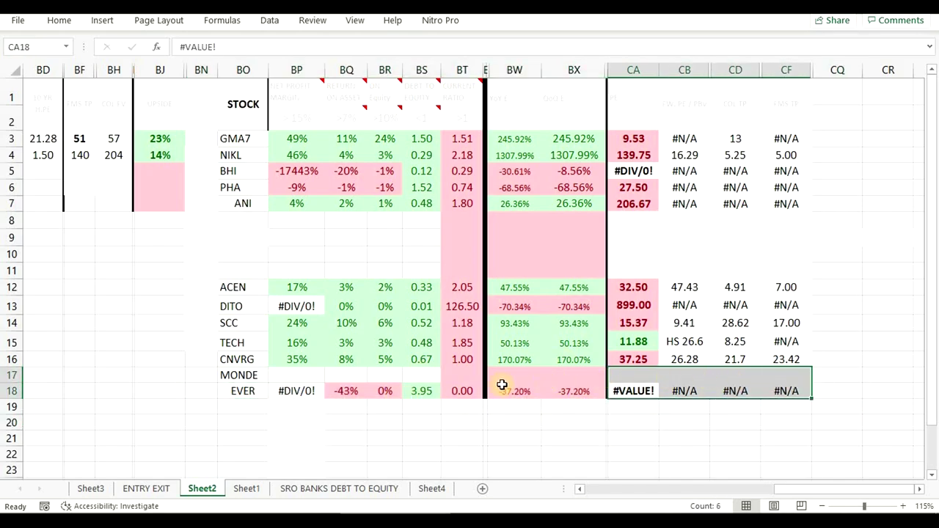
drag(206, 399, 799, 391)
- Switch back to the Ever-Gotesco chart in the browser and read the 1Q 2021 and 3Q 2020 earnings details
key(alt+Tab)
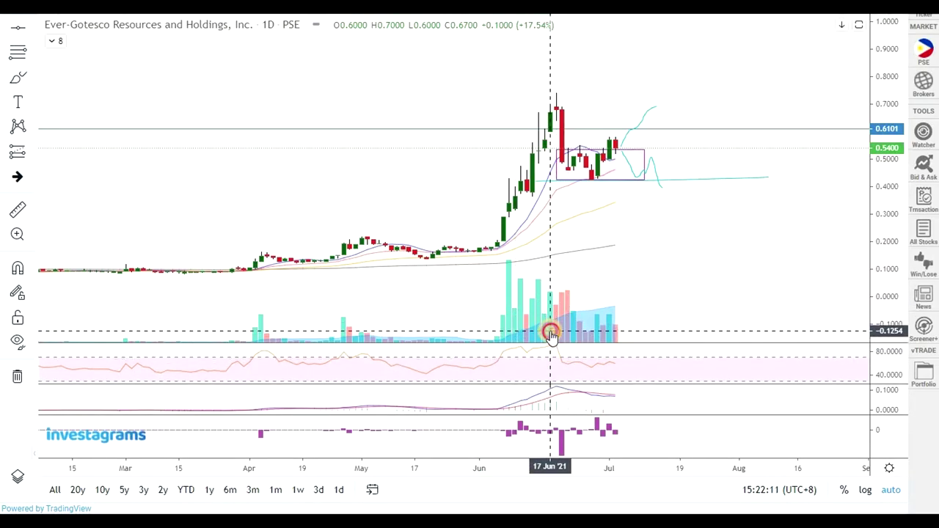
mouse_move(552, 335)
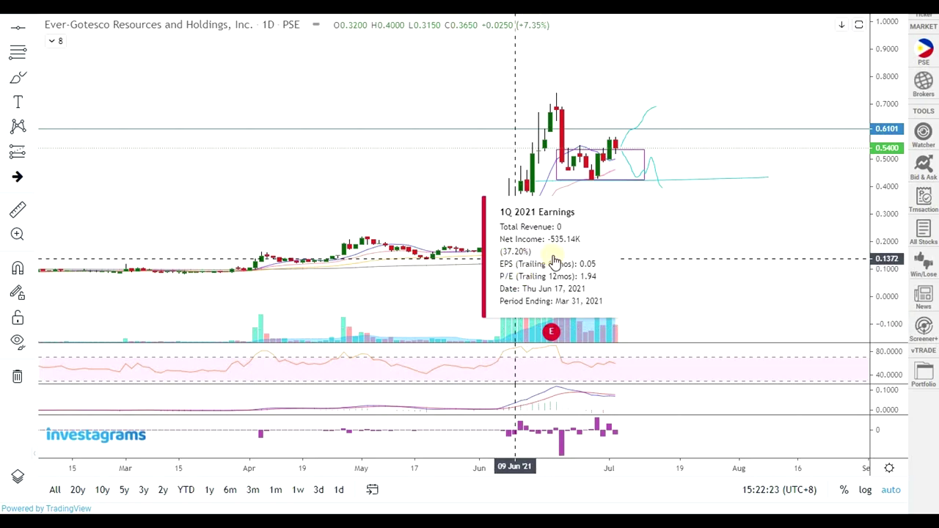
drag(314, 327, 380, 321)
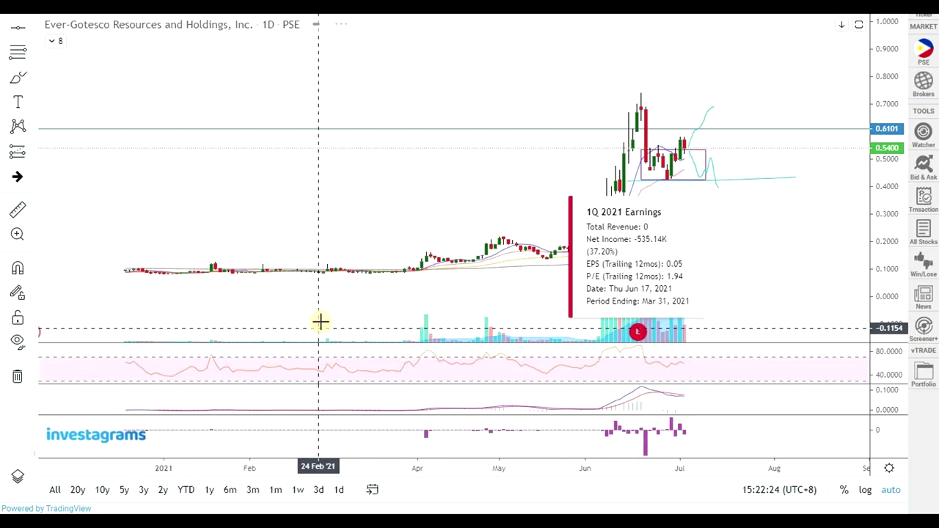
mouse_move(201, 335)
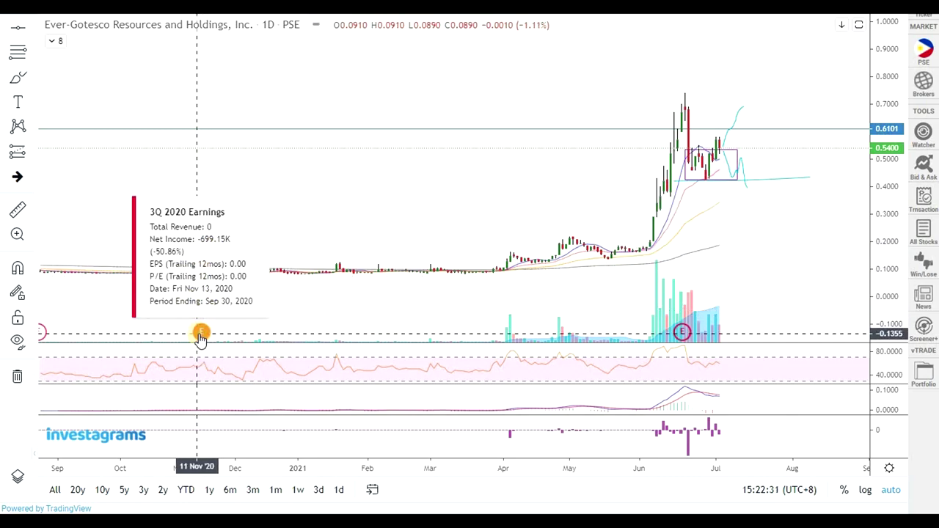
- Measure Ever-Gotesco's price rise from about 0.096 at 23 April 2021 up to about 0.54
scroll(697, 272, up, 3)
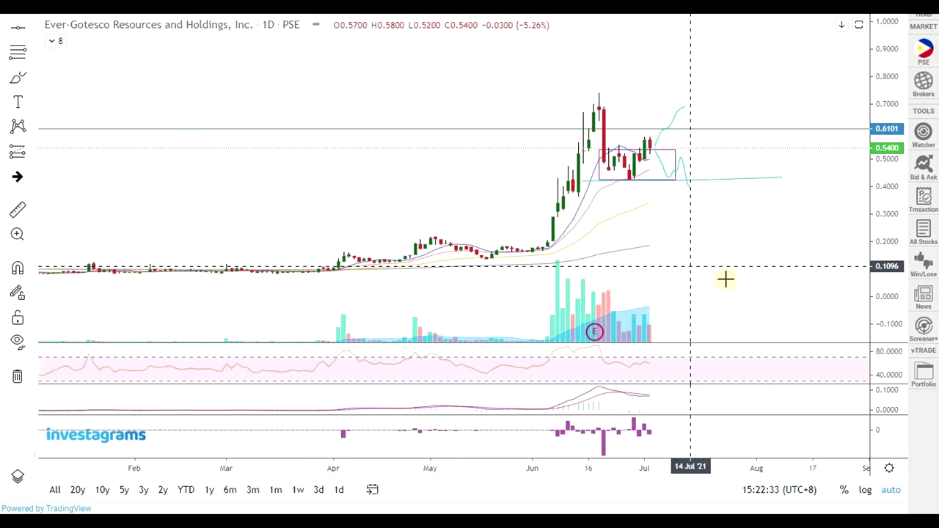
drag(892, 209, 776, 279)
scroll(792, 287, up, 1)
drag(884, 300, 858, 270)
scroll(796, 291, down, 2)
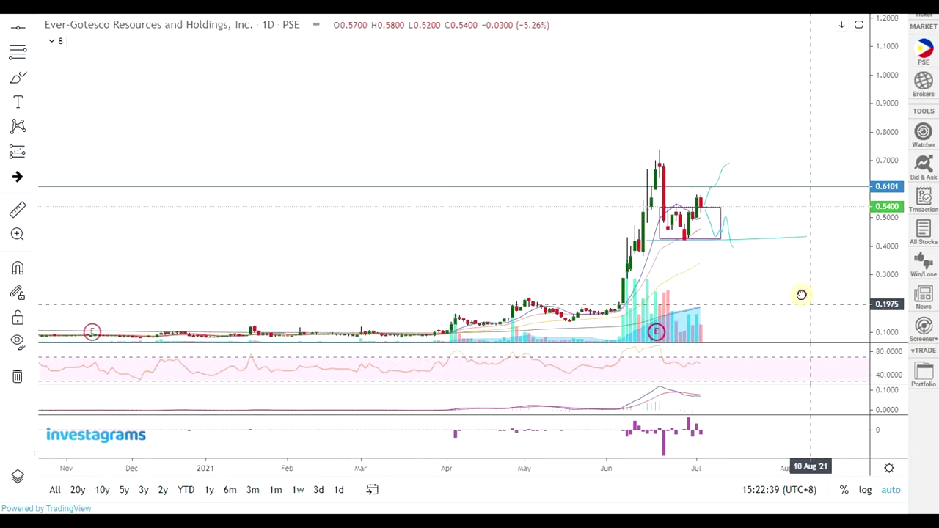
drag(800, 293, 711, 228)
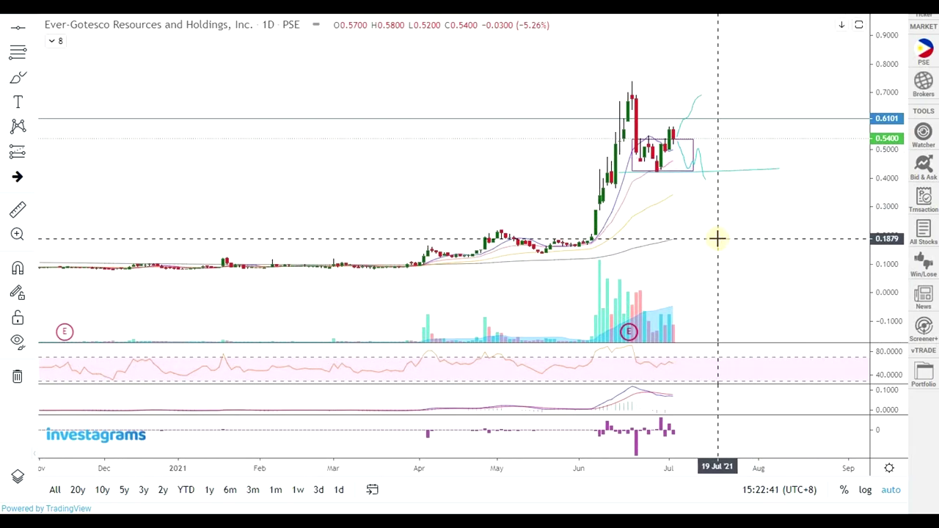
scroll(697, 282, up, 2)
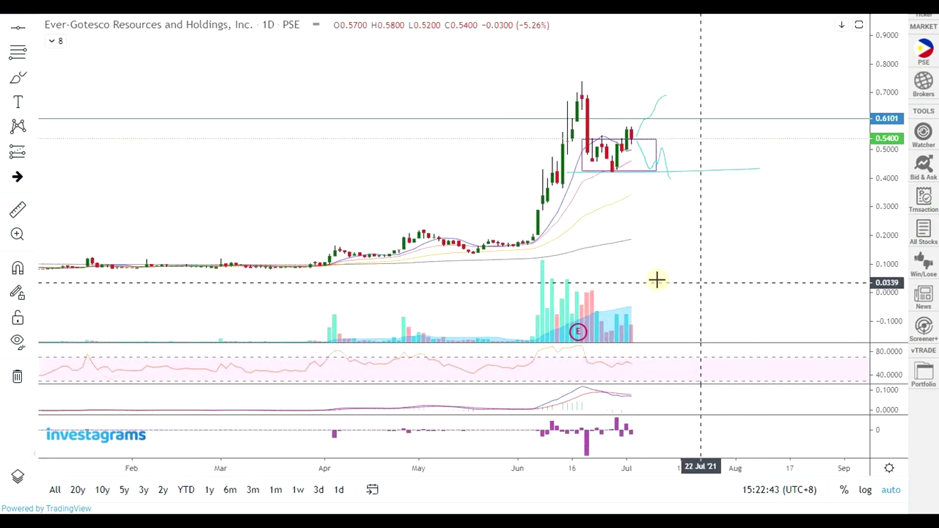
click(18, 213)
click(389, 264)
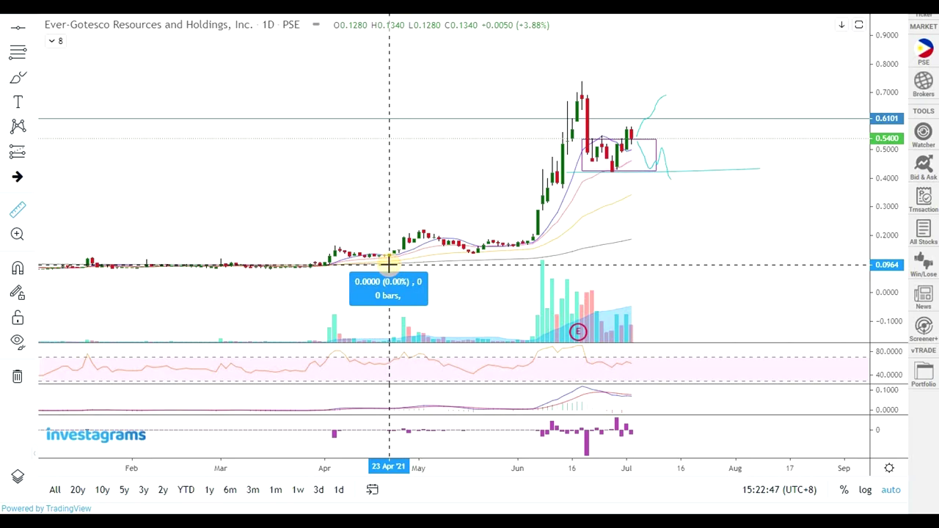
click(421, 137)
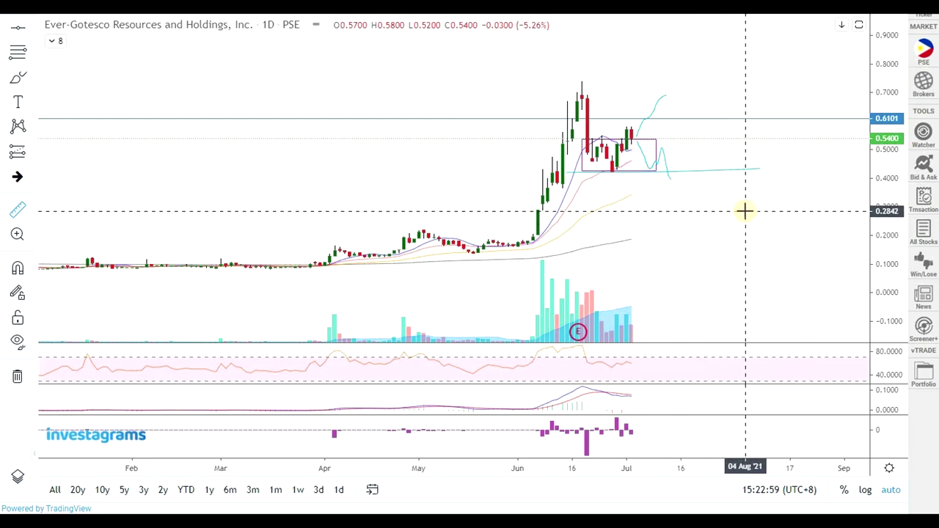
- Examine Ever-Gotesco's June to July consolidation rectangle, the preceding peak and the volume bars beneath them
scroll(694, 288, up, 1)
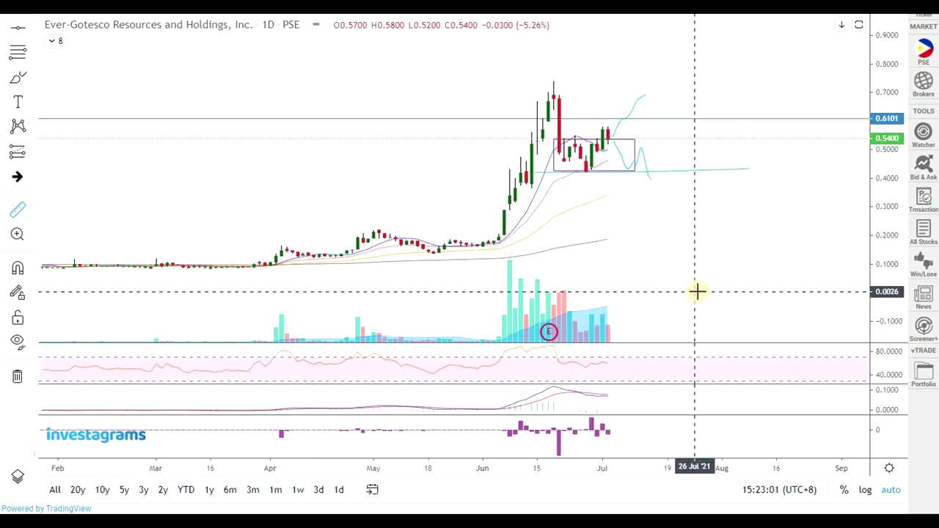
scroll(697, 291, up, 3)
scroll(587, 269, down, 3)
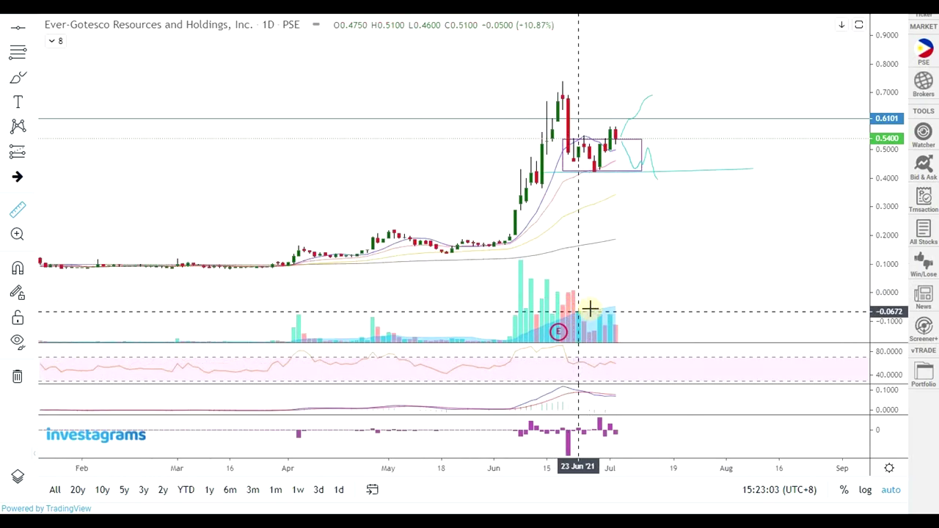
click(610, 139)
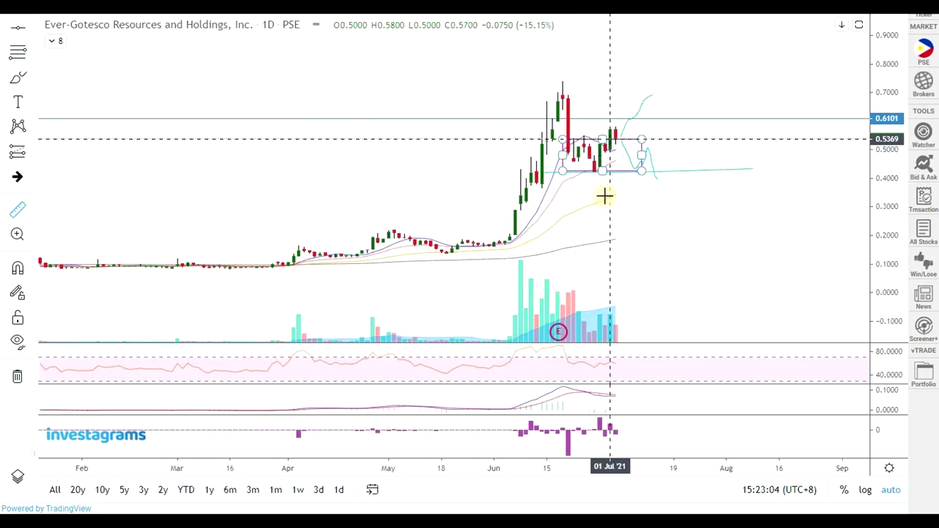
click(573, 294)
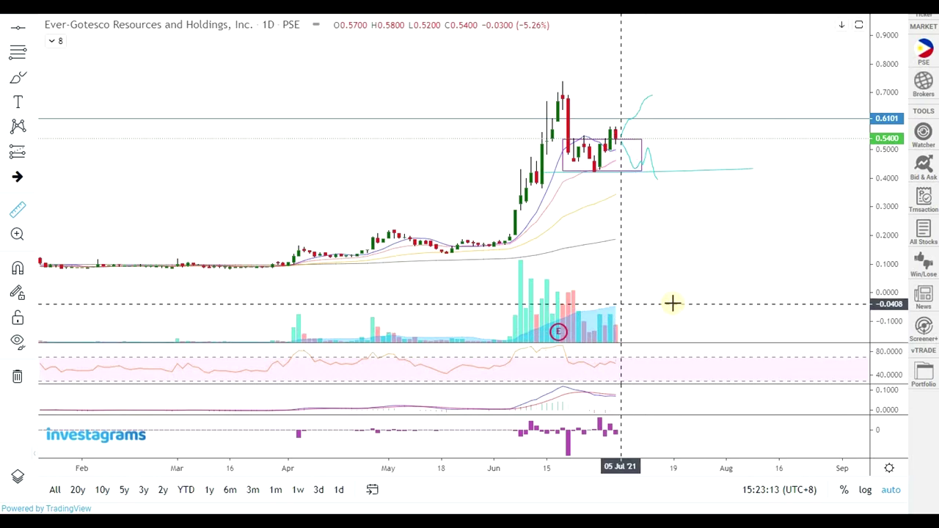
click(690, 281)
click(691, 282)
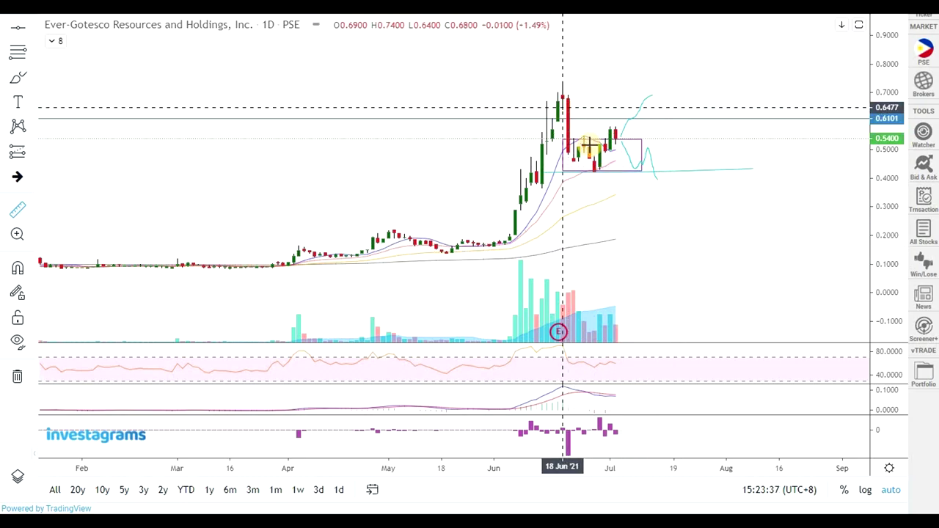
scroll(700, 220, up, 1)
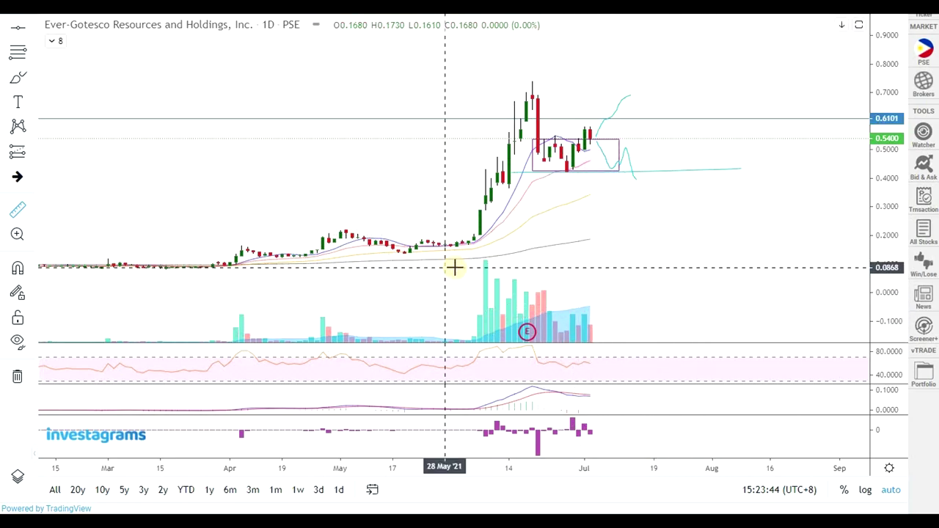
- Switch to AmiBroker and load the daily chart for the symbol EVER
key(alt+Tab)
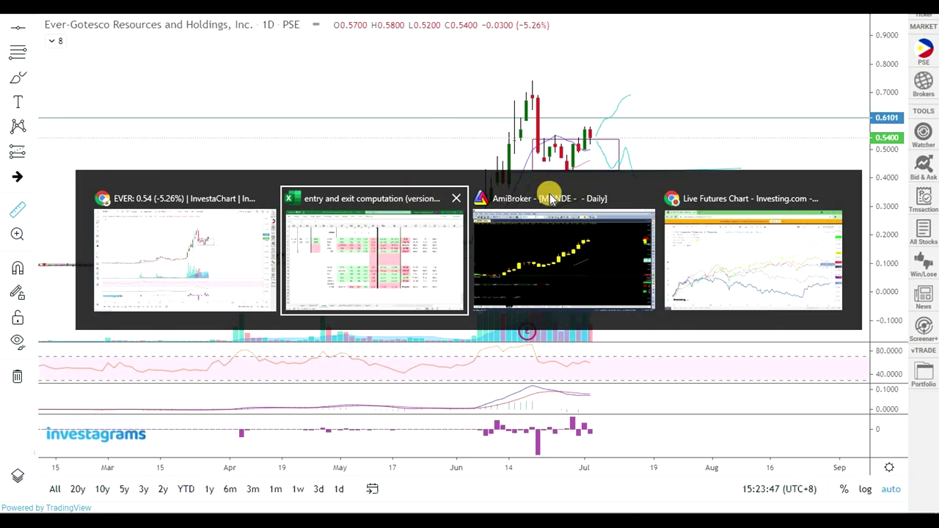
click(561, 264)
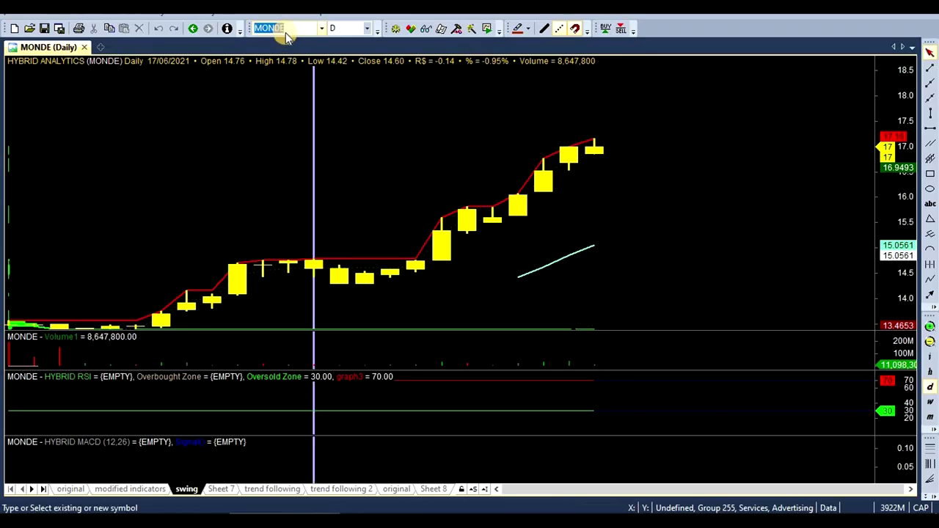
text(EVER)
key(Return)
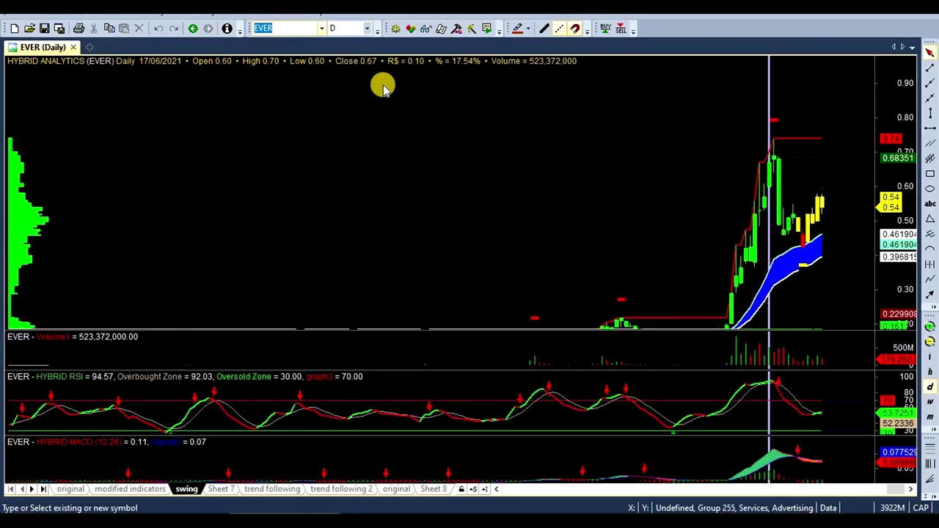
scroll(832, 229, up, 2)
scroll(822, 232, down, 1)
key(Down)
key(Down)
key(Down)
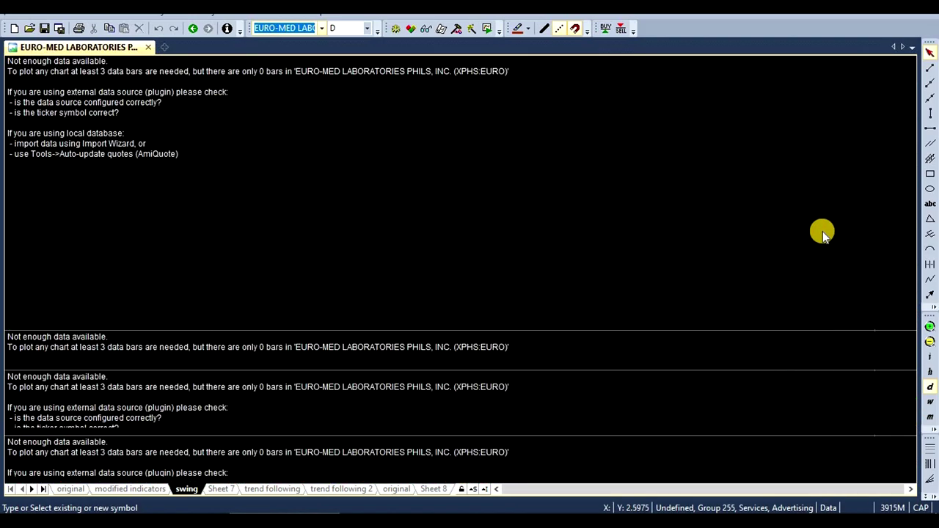
- Place the selector line on the 18 June 2021 peak candle in the EVER daily chart
drag(910, 117, 880, 98)
click(774, 100)
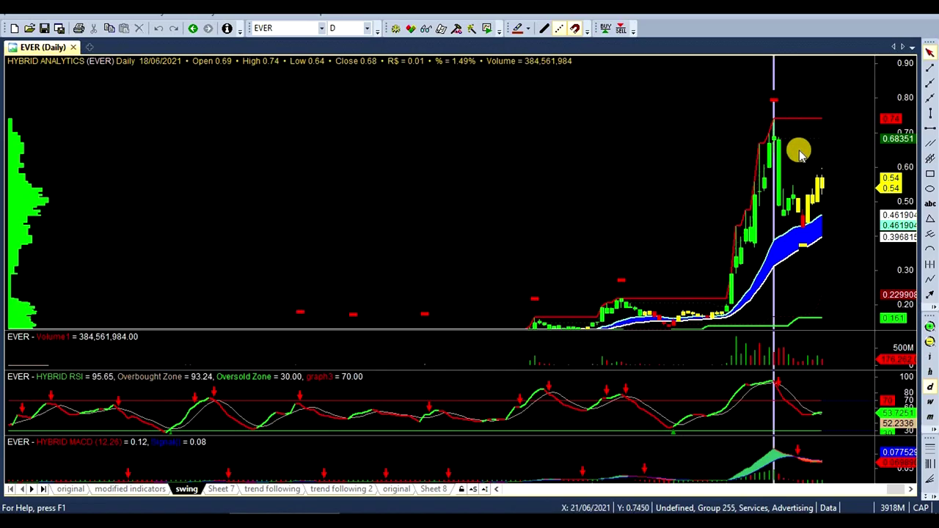
- Examine the 28 June 2021 candle of EVER with the selector line, with the price scale shifted to show the lower levels
scroll(799, 156, up, 2)
scroll(800, 155, down, 1)
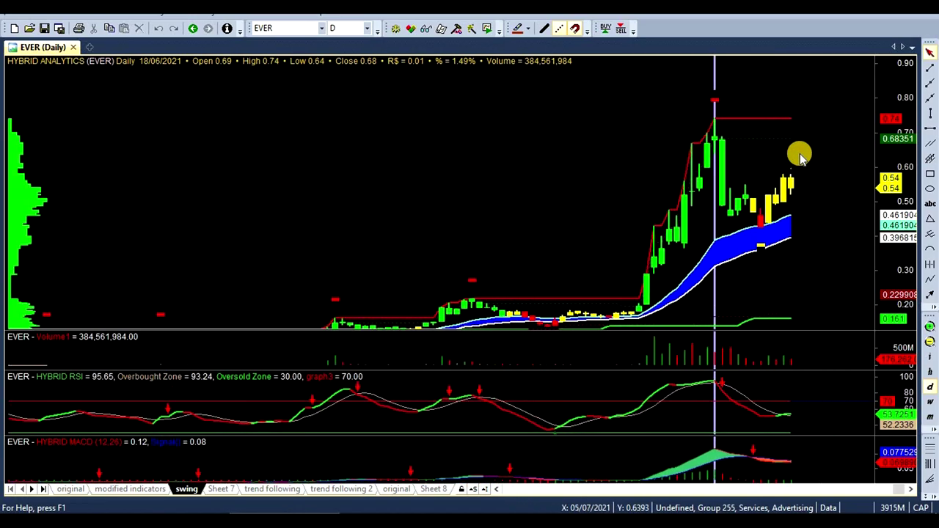
click(761, 249)
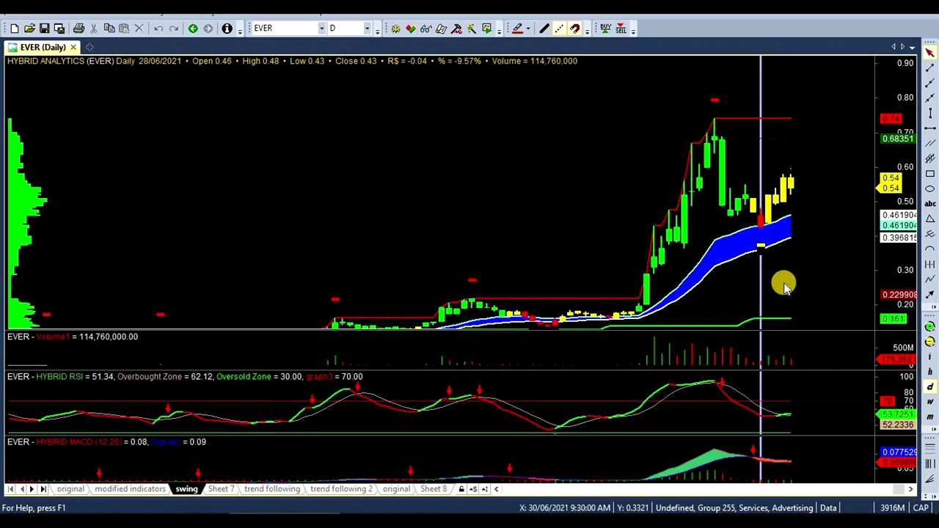
drag(905, 209, 895, 154)
click(856, 219)
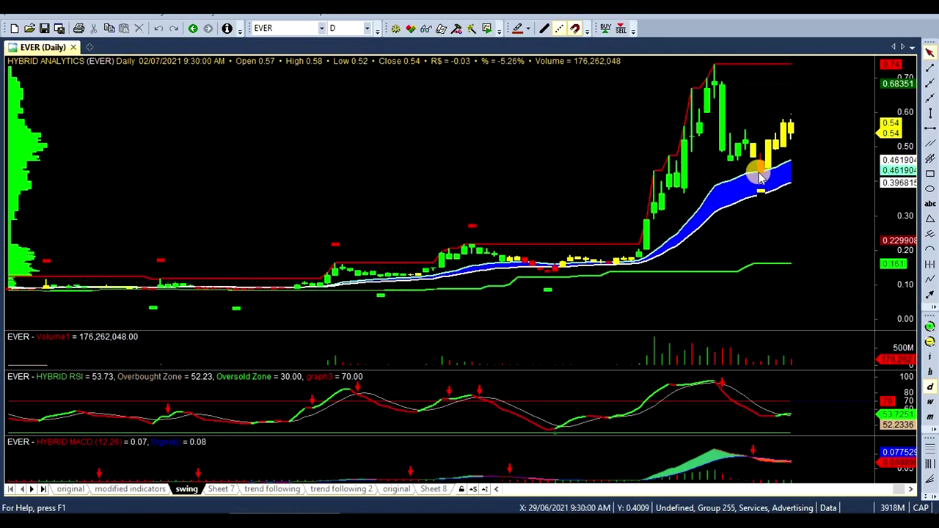
click(761, 157)
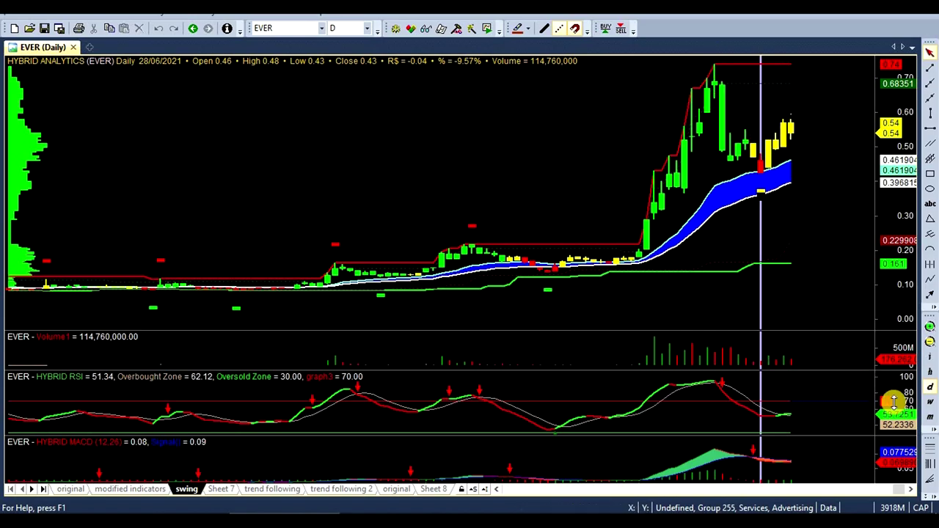
- Rescale the RSI and MACD panes and place the selector line on the 25 June 2021 MACD down arrow
drag(908, 396, 897, 357)
drag(902, 466, 879, 453)
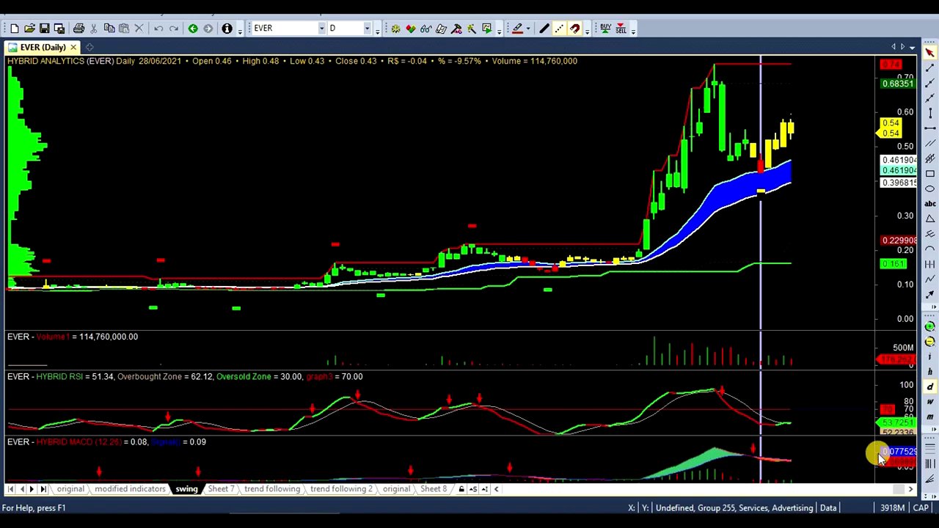
click(755, 453)
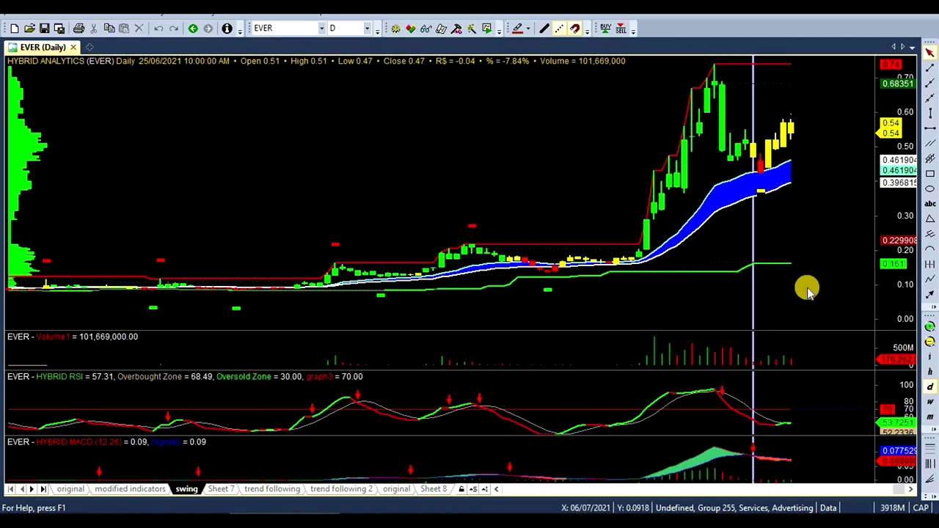
- Show a longer EVER price history, expand the MACD pane's scale and inspect the indicators at 25 June 2021
click(808, 288)
scroll(807, 288, up, 1)
scroll(807, 288, up, 5)
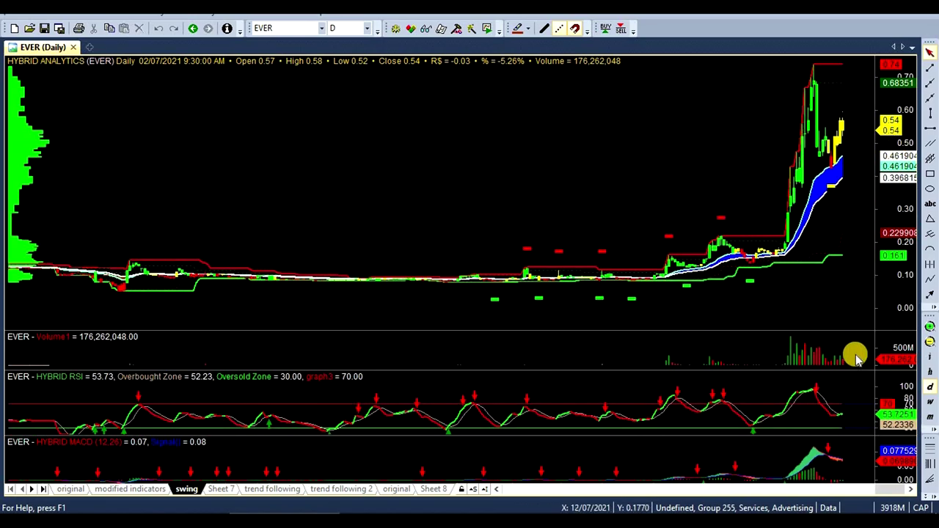
drag(894, 460, 894, 457)
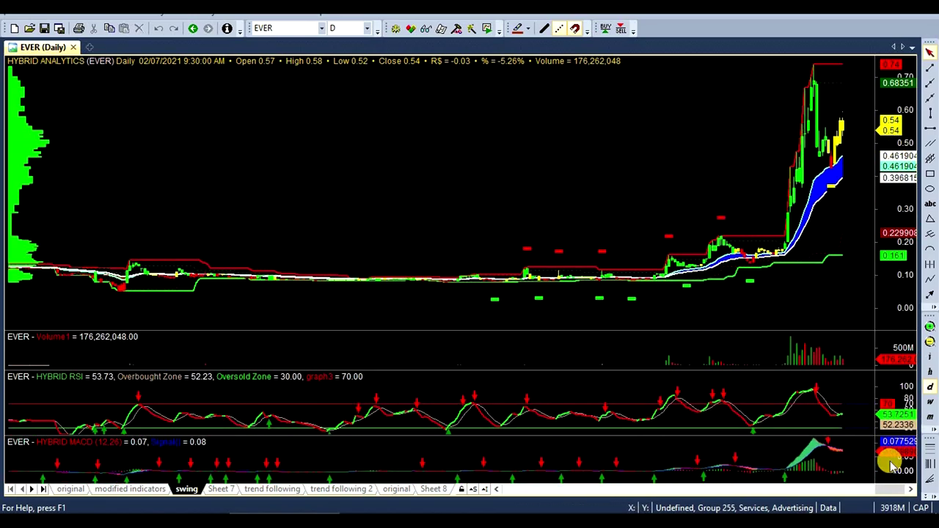
click(829, 449)
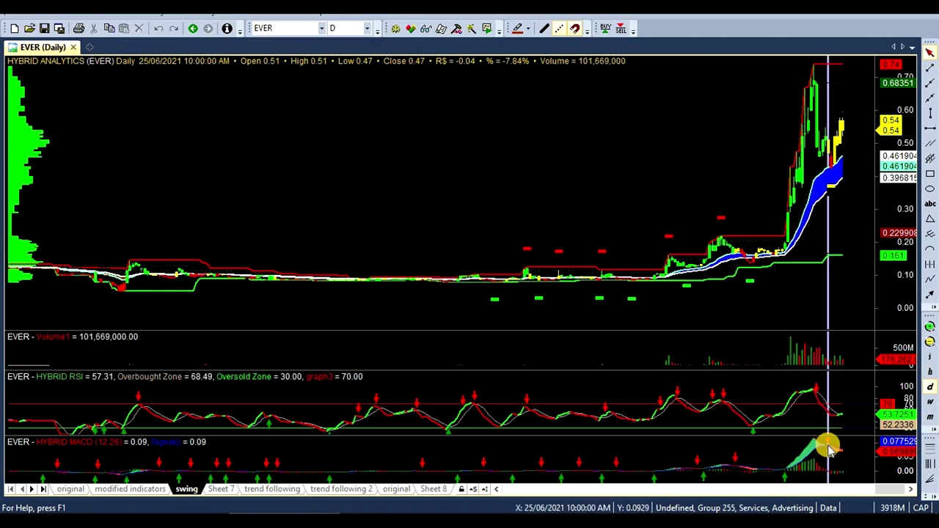
- Clear the selector line and switch to the Ever-Gotesco daily chart in InvestaChart
click(853, 237)
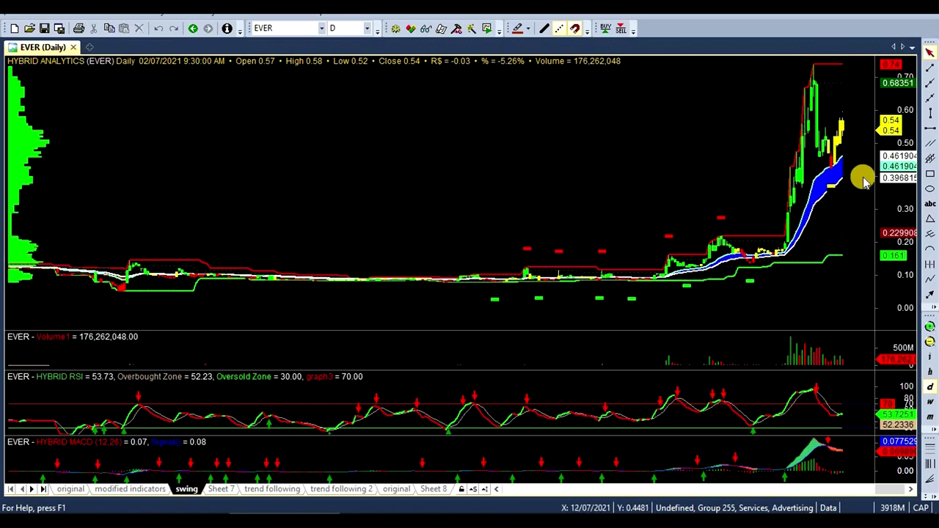
key(alt+Tab)
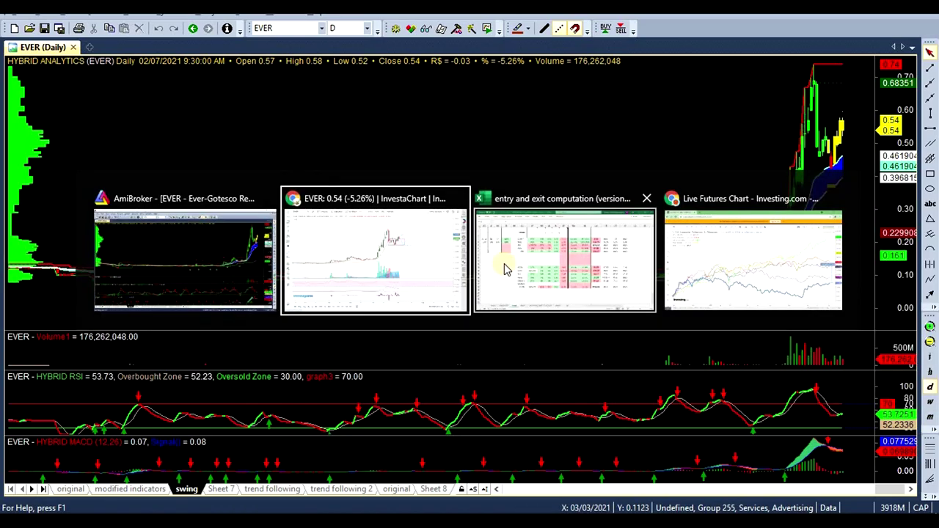
click(419, 254)
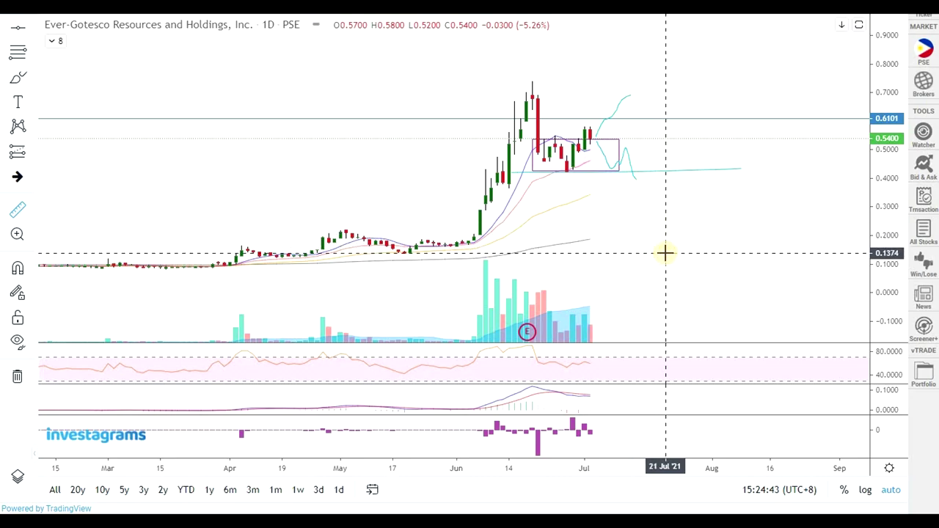
- Switch to the entry and exit computation workbook in Excel and select cells BO10 to BO19 in the STOCK column of Sheet2
key(alt+Tab)
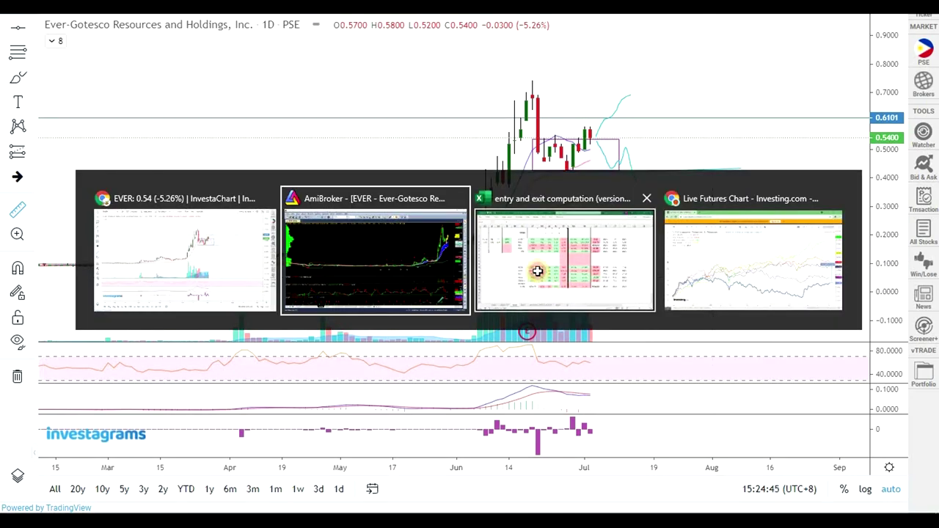
click(536, 266)
click(507, 408)
drag(236, 251, 233, 417)
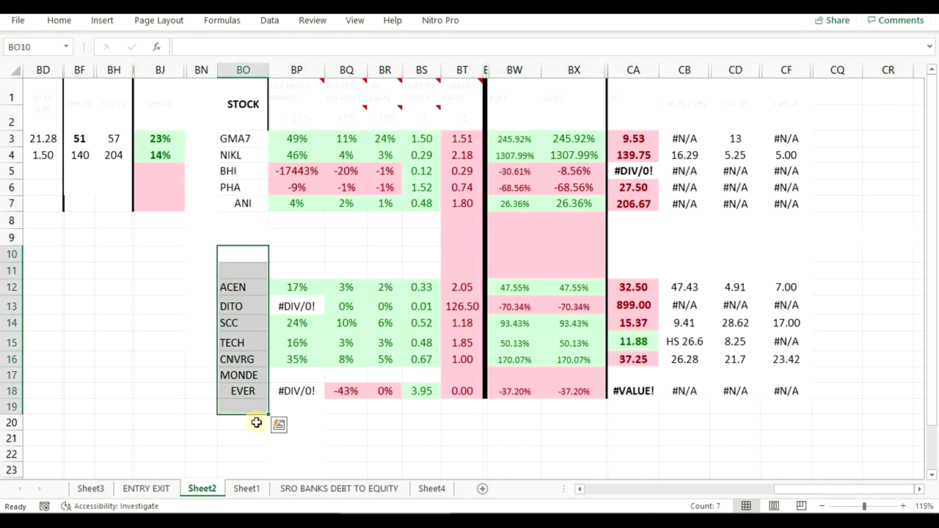